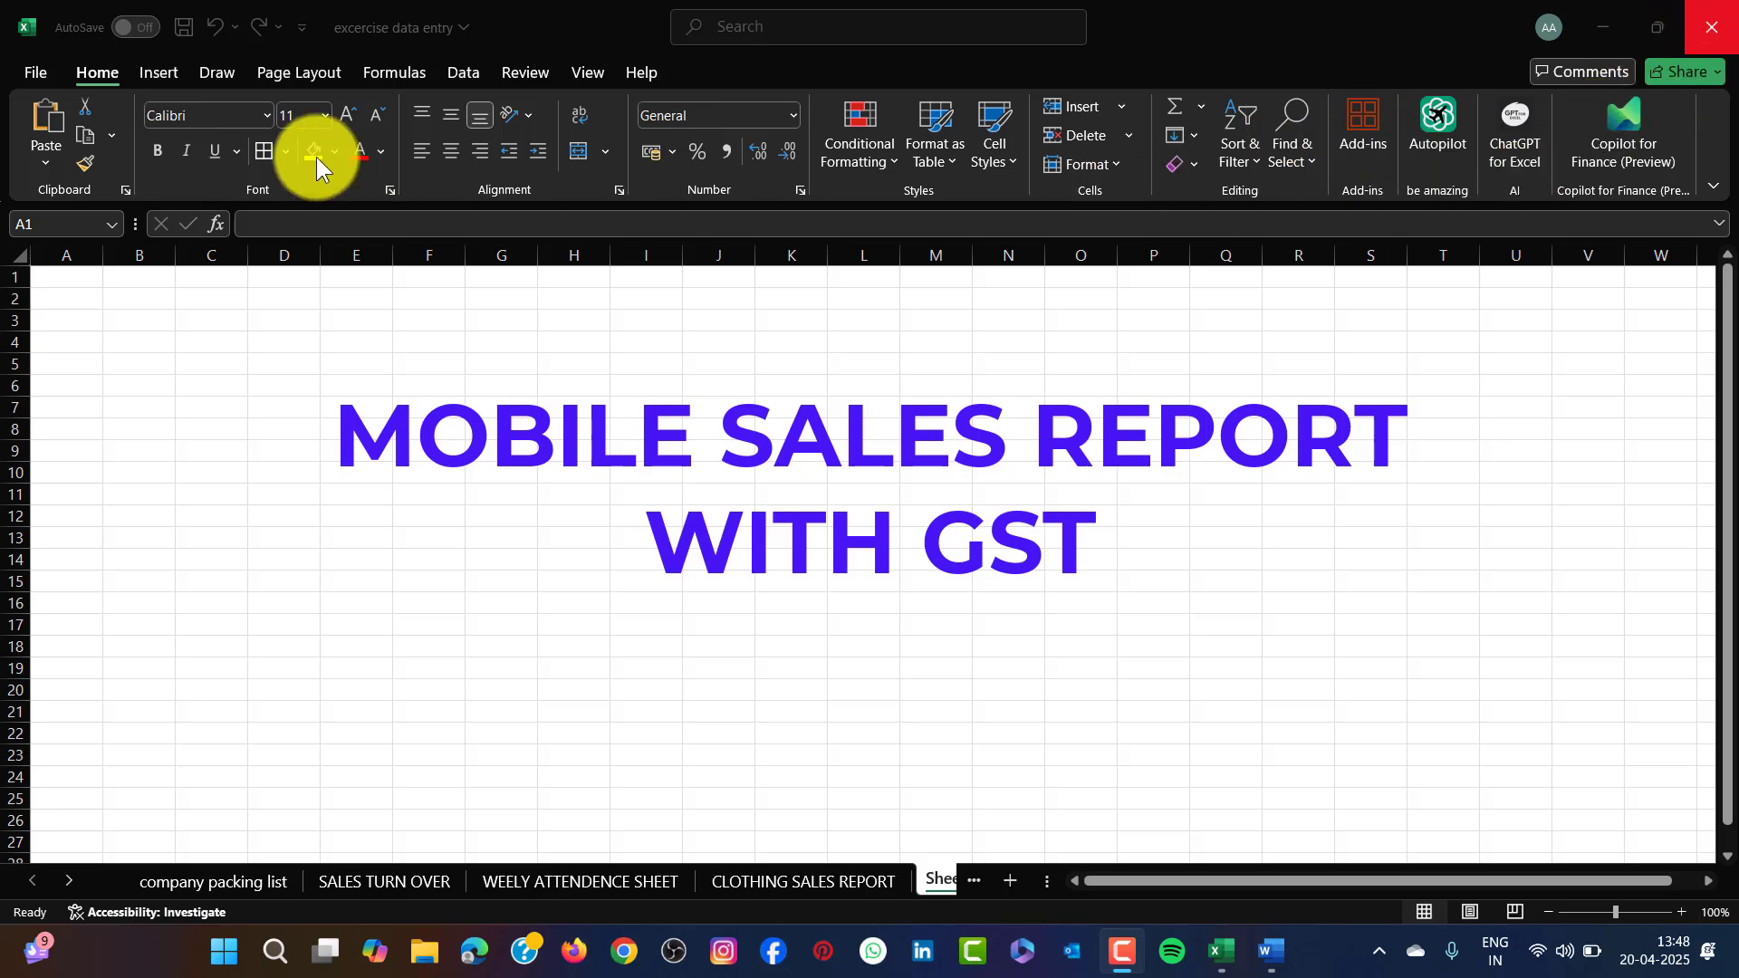
Insert a first-style WordArt on the sheet and replace its text with MOBILE SALES REPORT.
{"action": "left_click", "coordinate": [155, 56]}
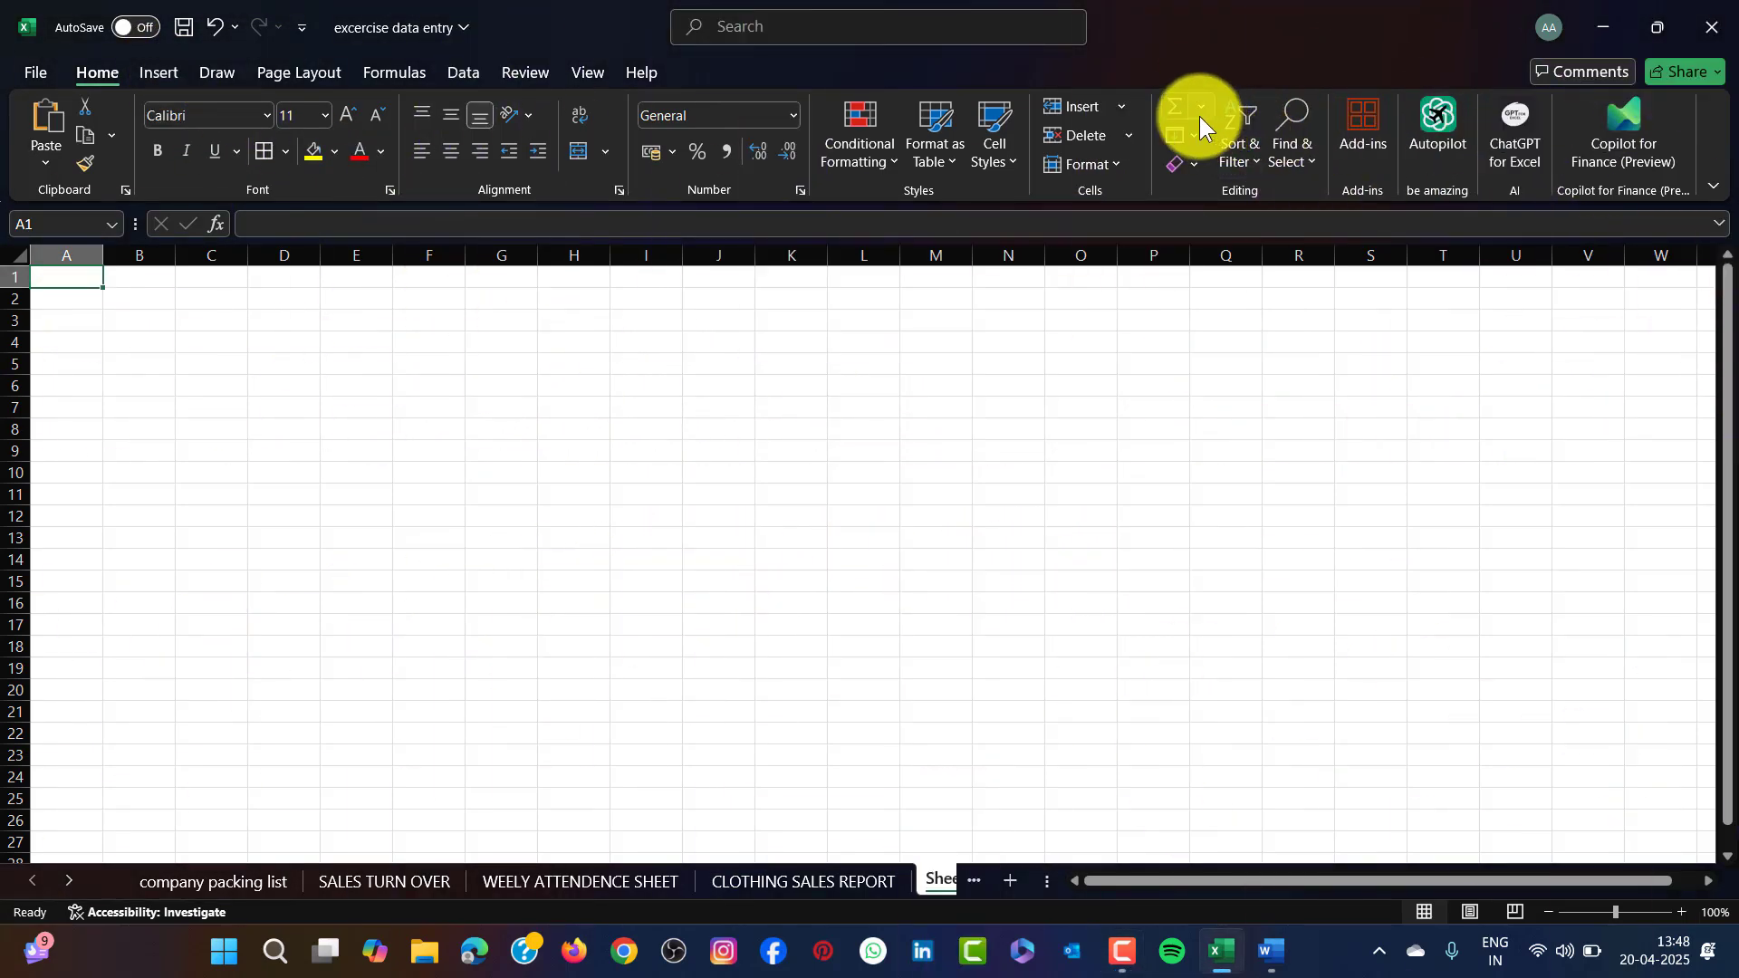
{"action": "left_click", "coordinate": [163, 74]}
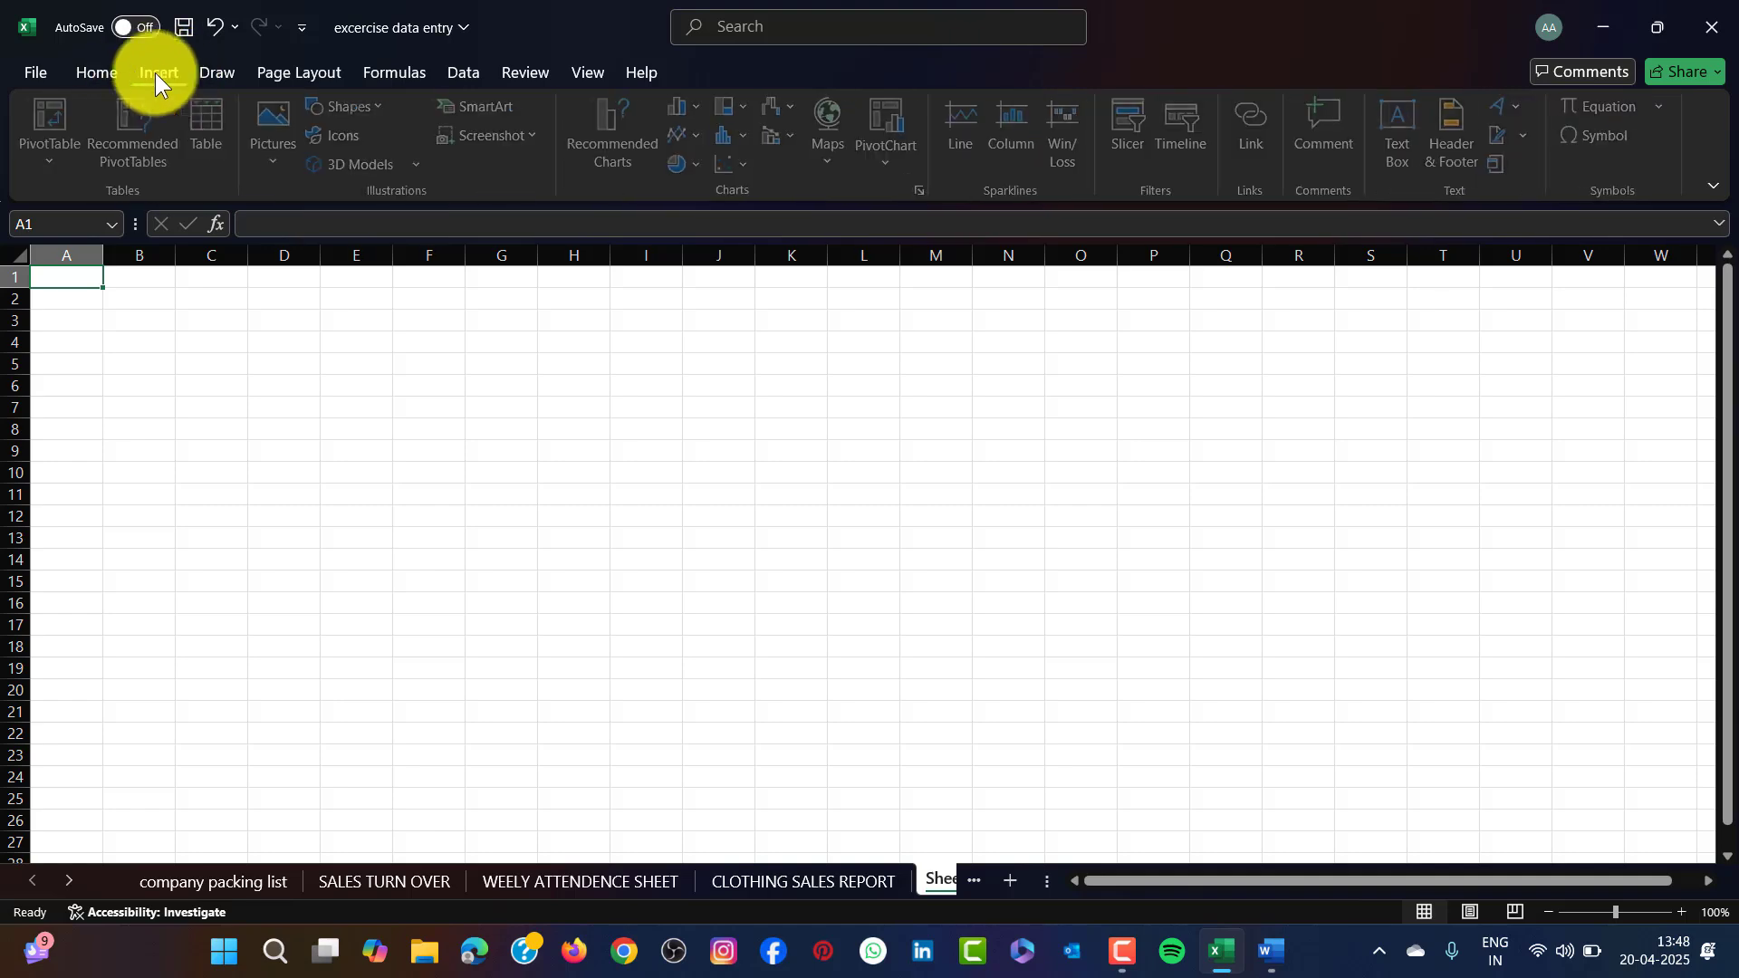
{"action": "left_click", "coordinate": [1514, 107]}
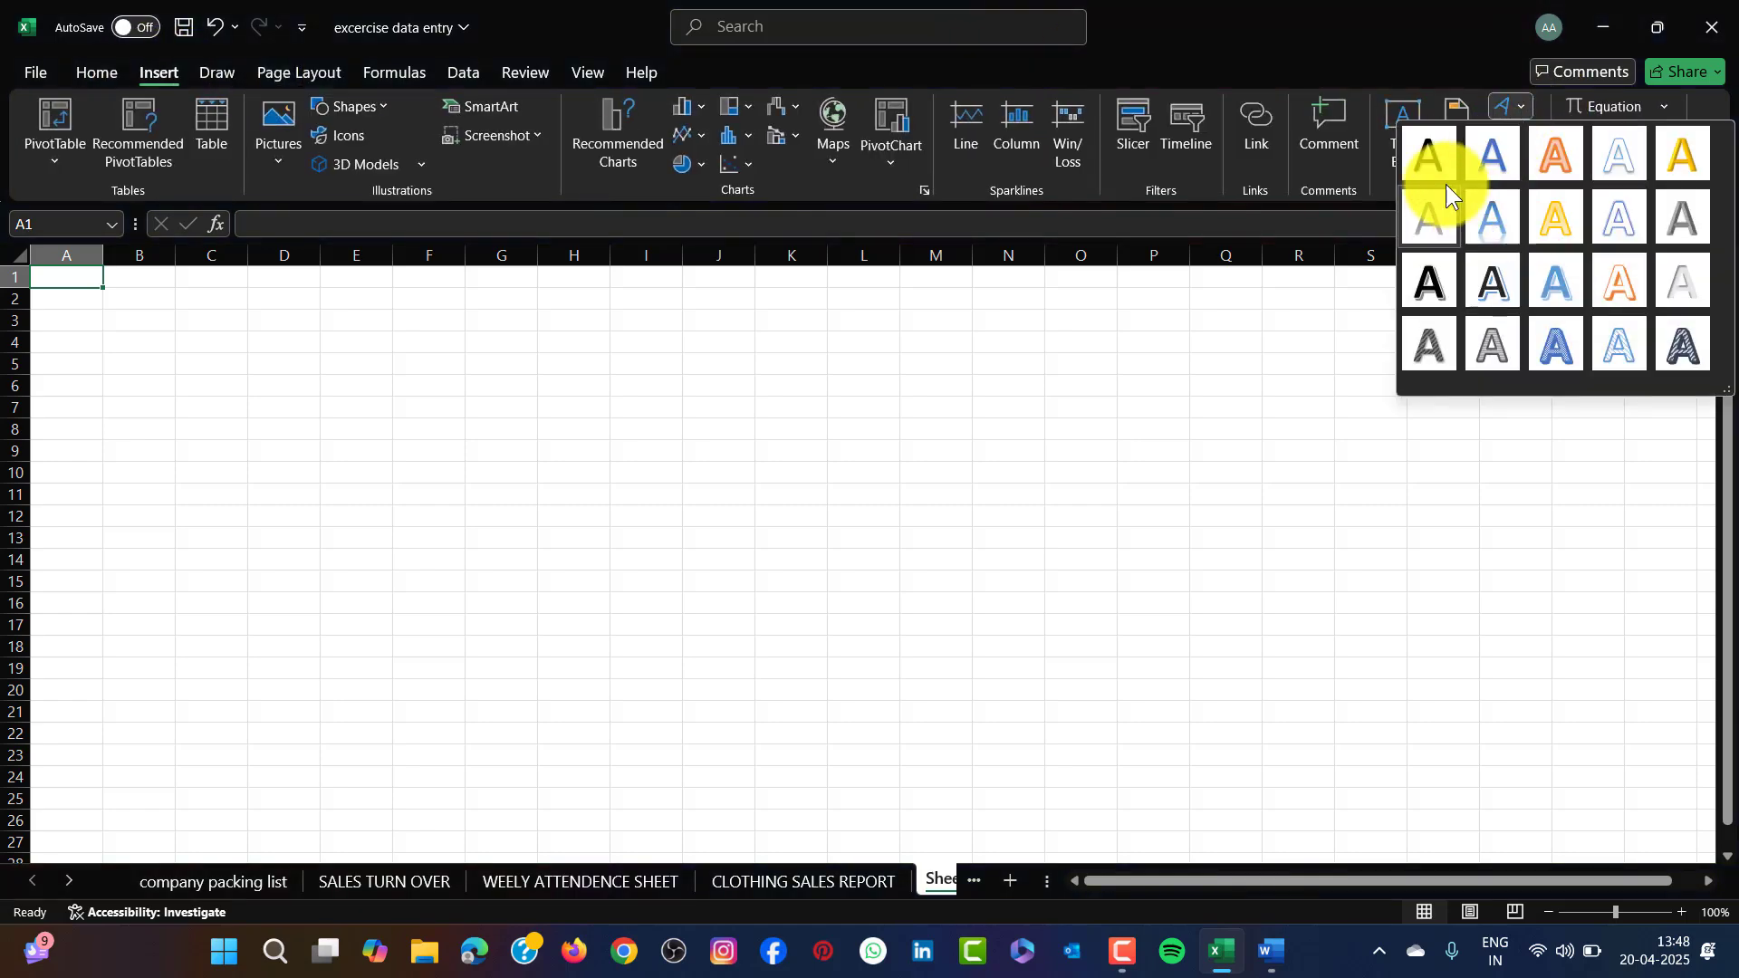
{"action": "left_click", "coordinate": [1424, 151]}
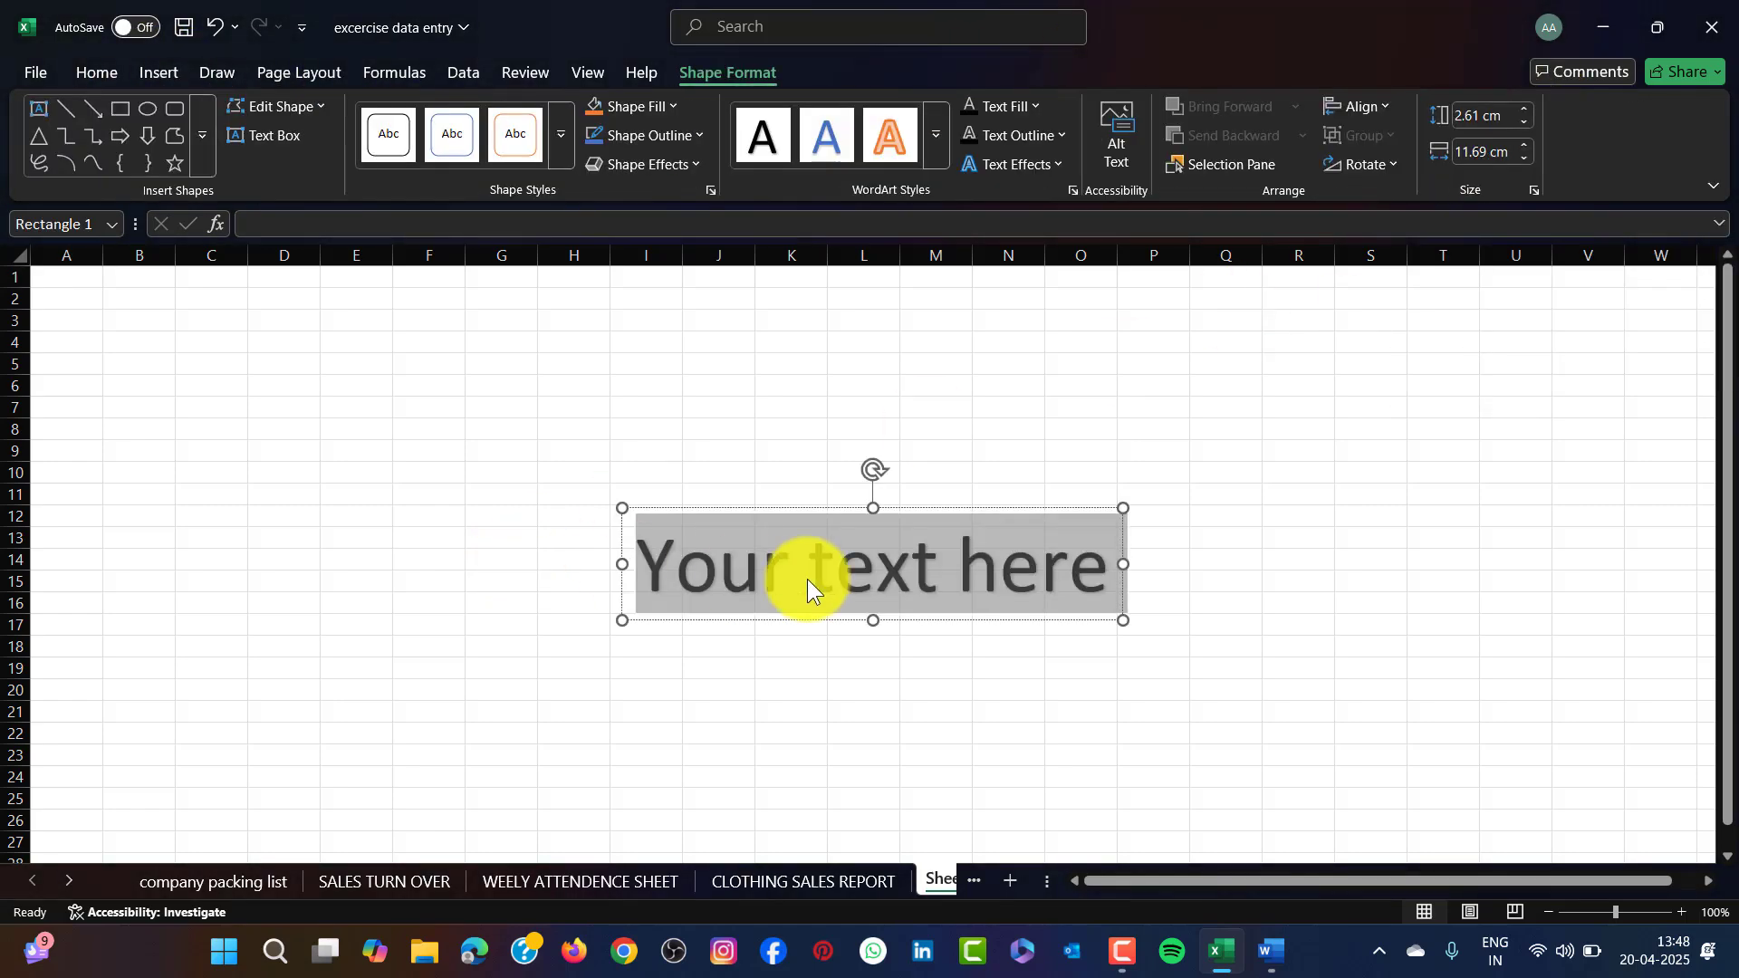
{"action": "type", "text": "DAILY"}
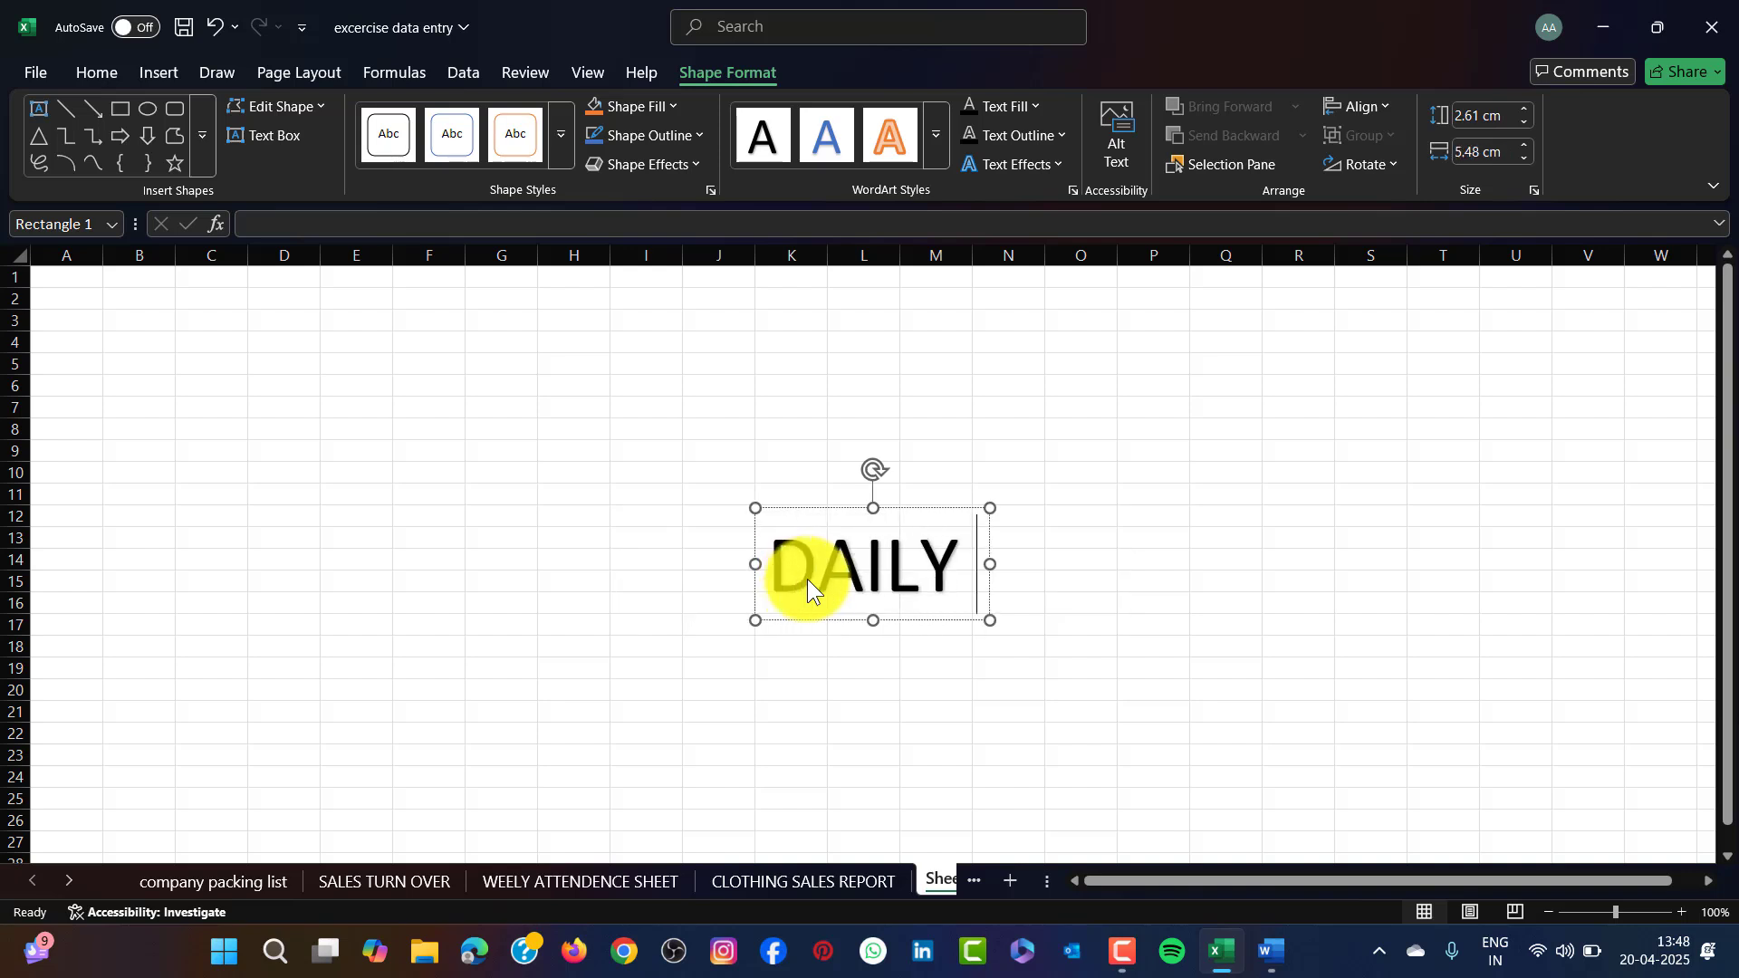
{"action": "key", "text": "BackSpace"}
{"action": "key", "text": "BackSpace"}
{"action": "key", "text": "BackSpace"}
{"action": "key", "text": "BackSpace"}
{"action": "key", "text": "BackSpace"}
{"action": "key", "text": "BackSpace"}
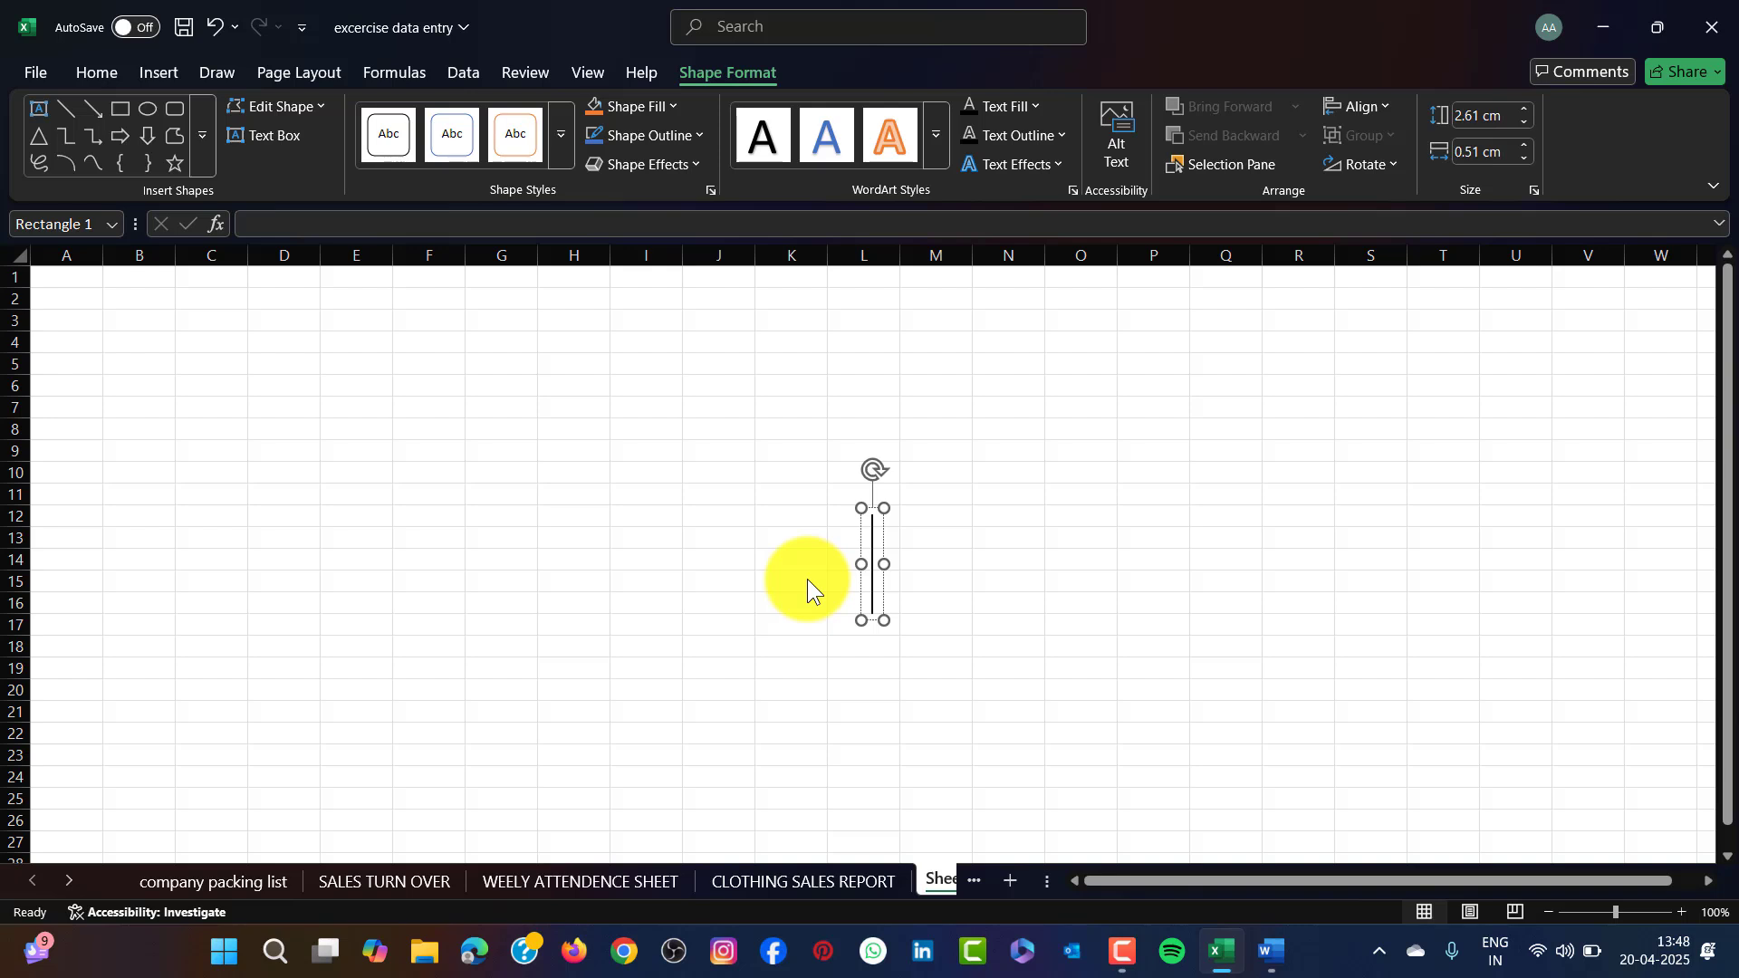
{"action": "type", "text": "MOBILE"}
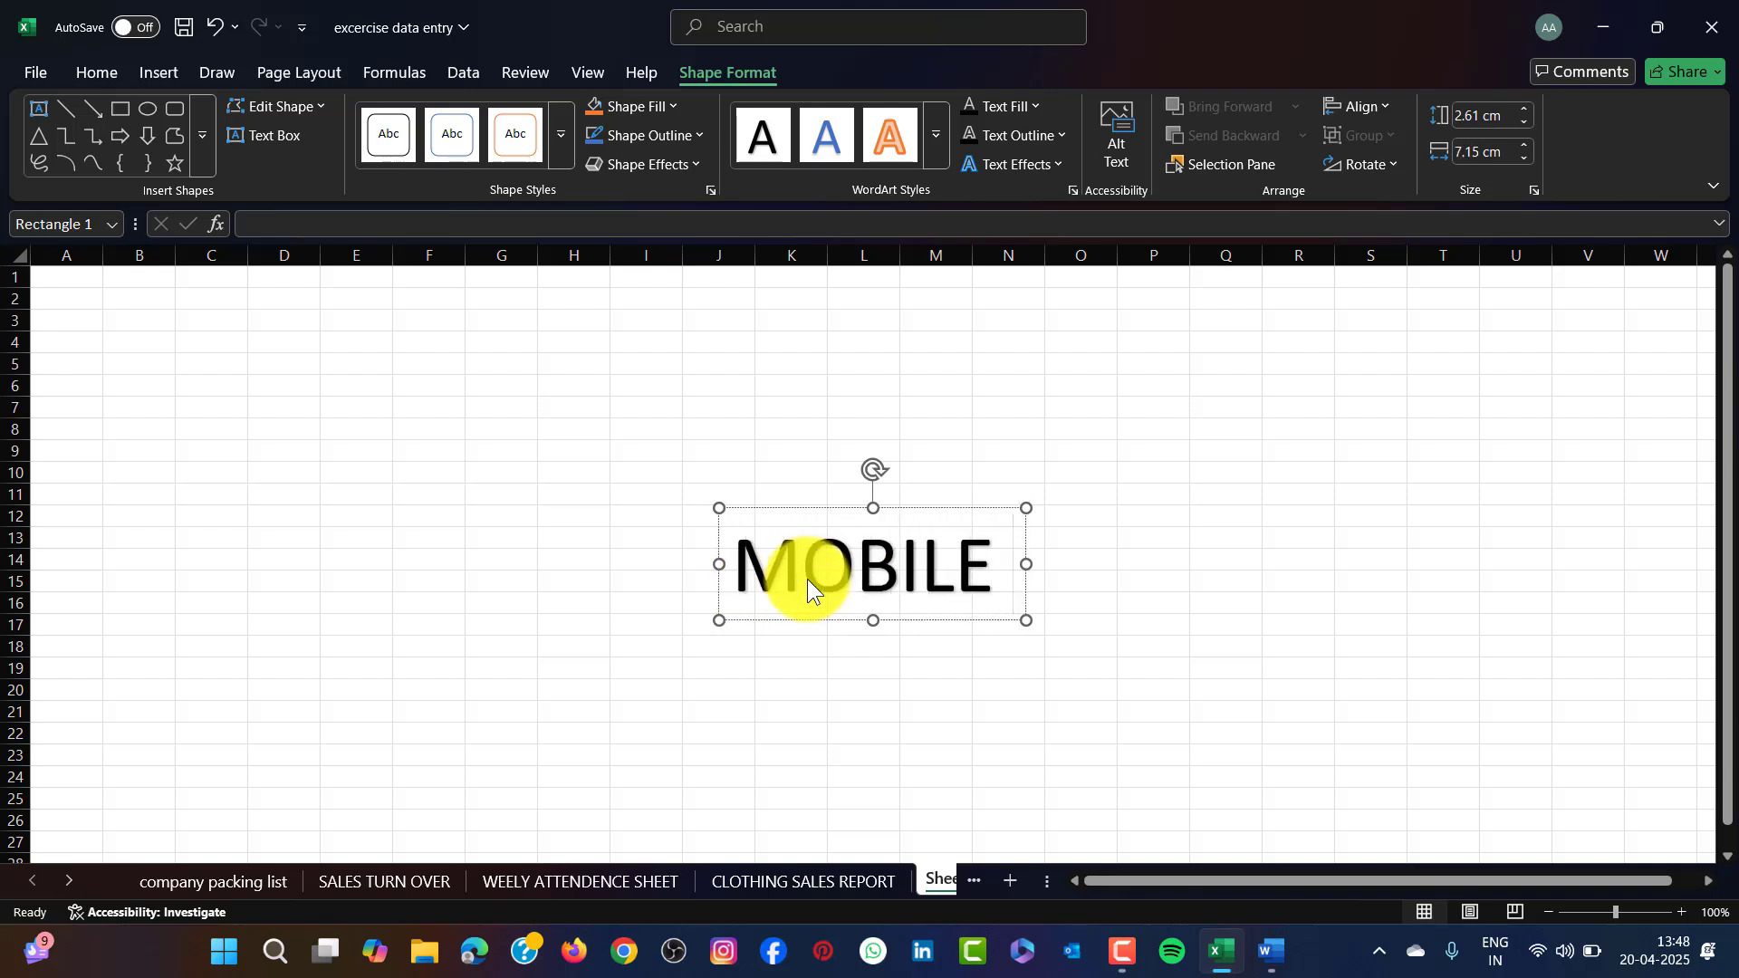
{"action": "type", "text": " SALES"}
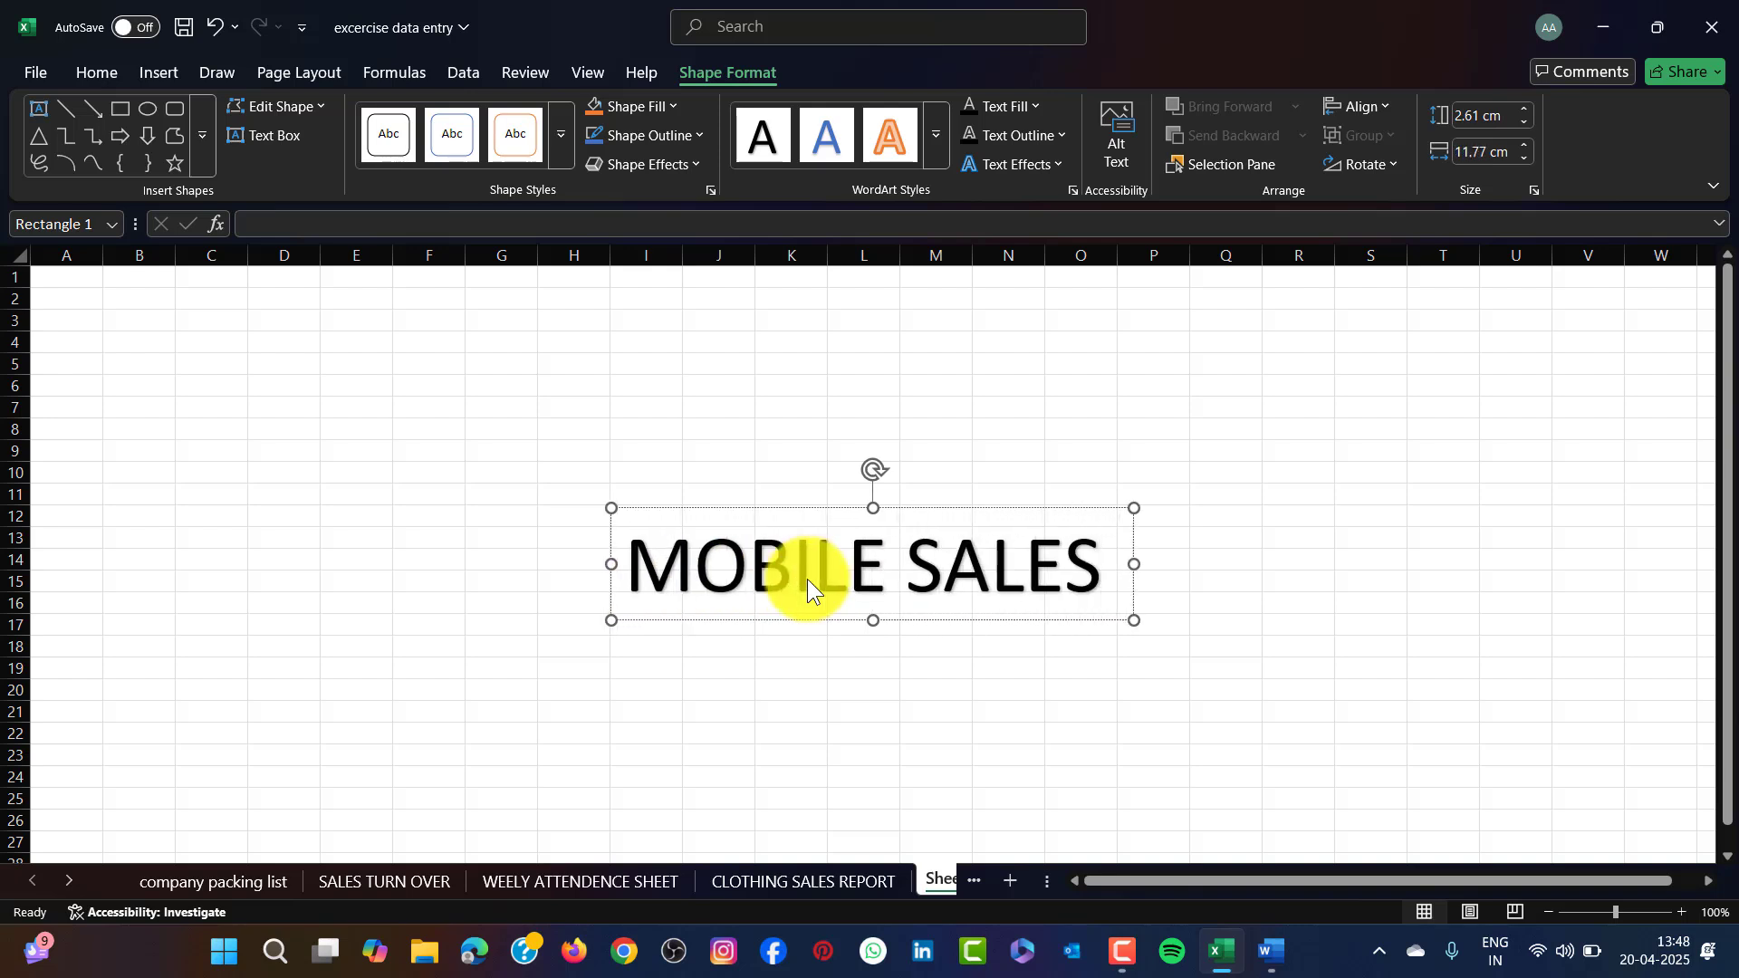
{"action": "type", "text": " REPOR"}
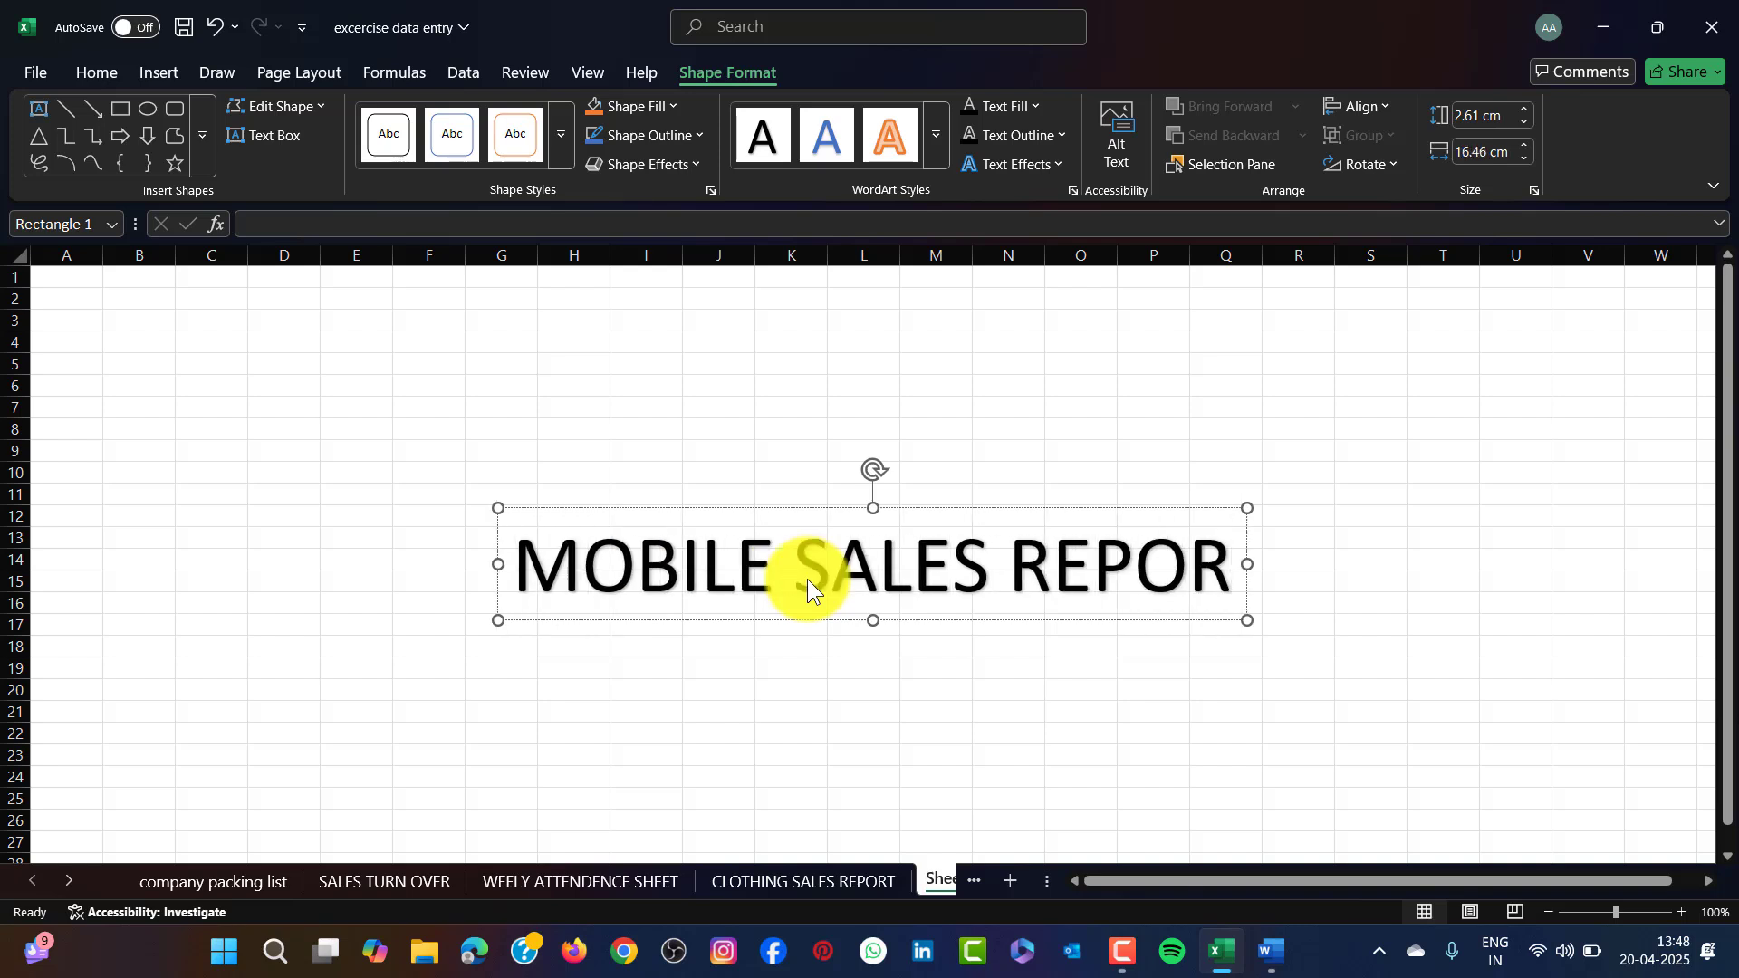
{"action": "type", "text": "T"}
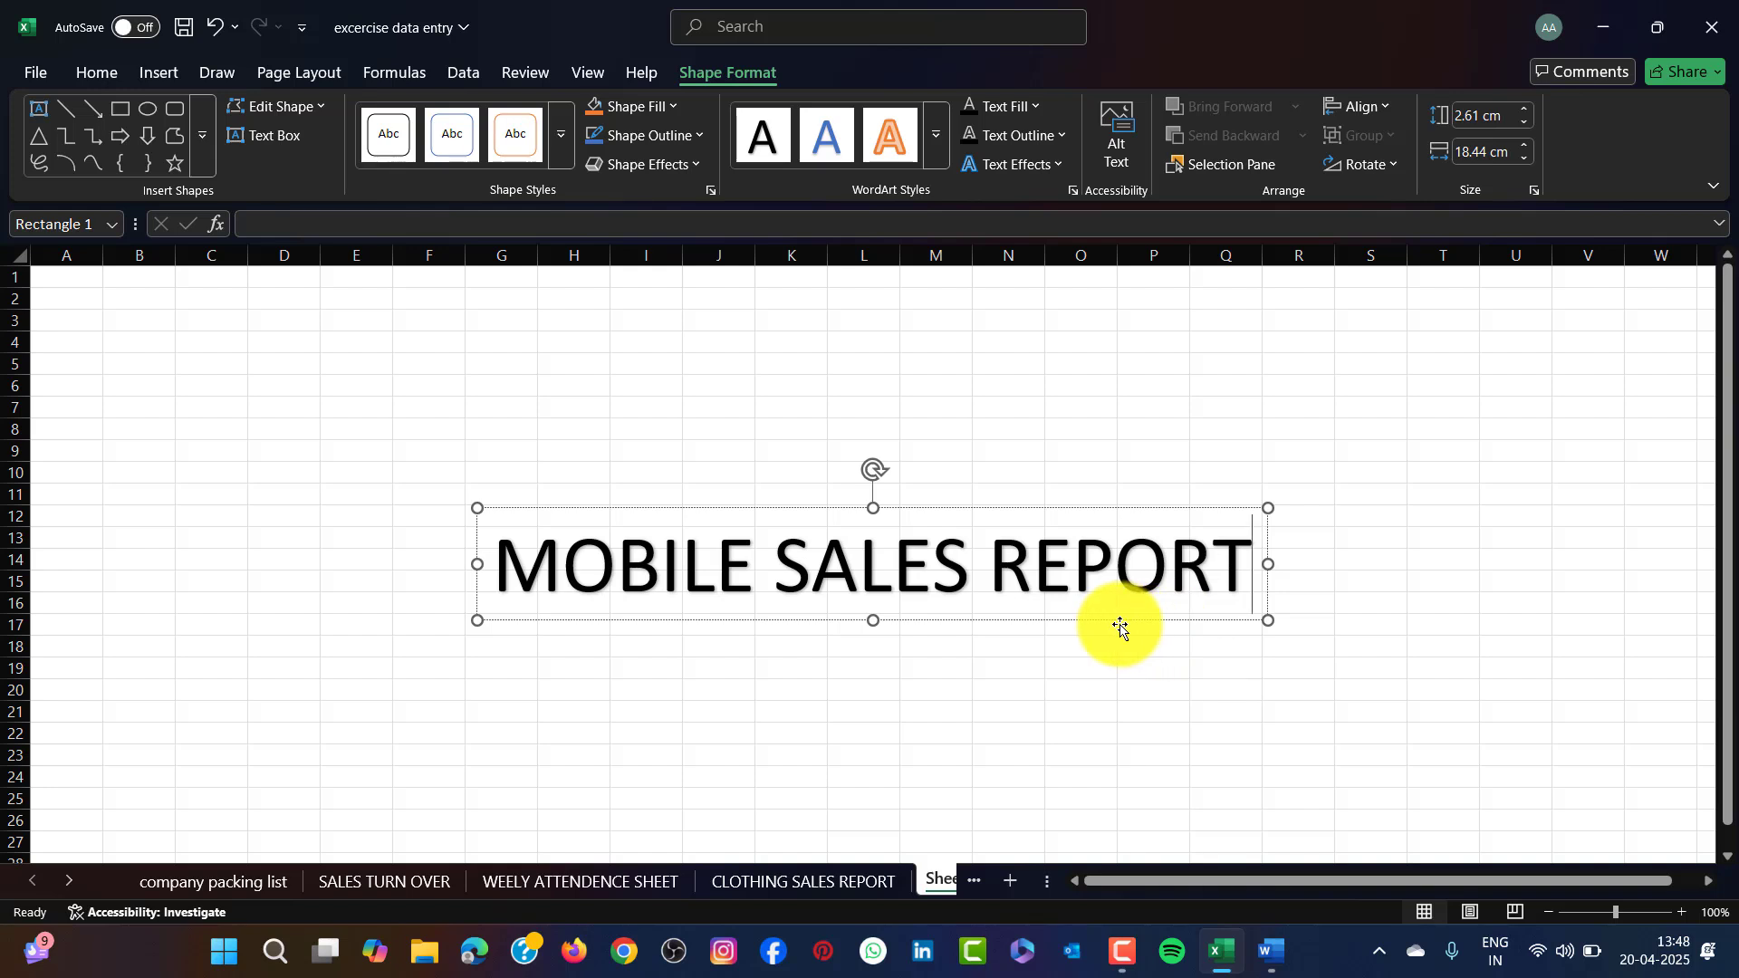
Move the WordArt up to rows 1–4 and fill the cells behind it (B2:V4) yellow.
{"action": "left_click_drag", "start_coordinate": [1120, 625], "coordinate": [1023, 365]}
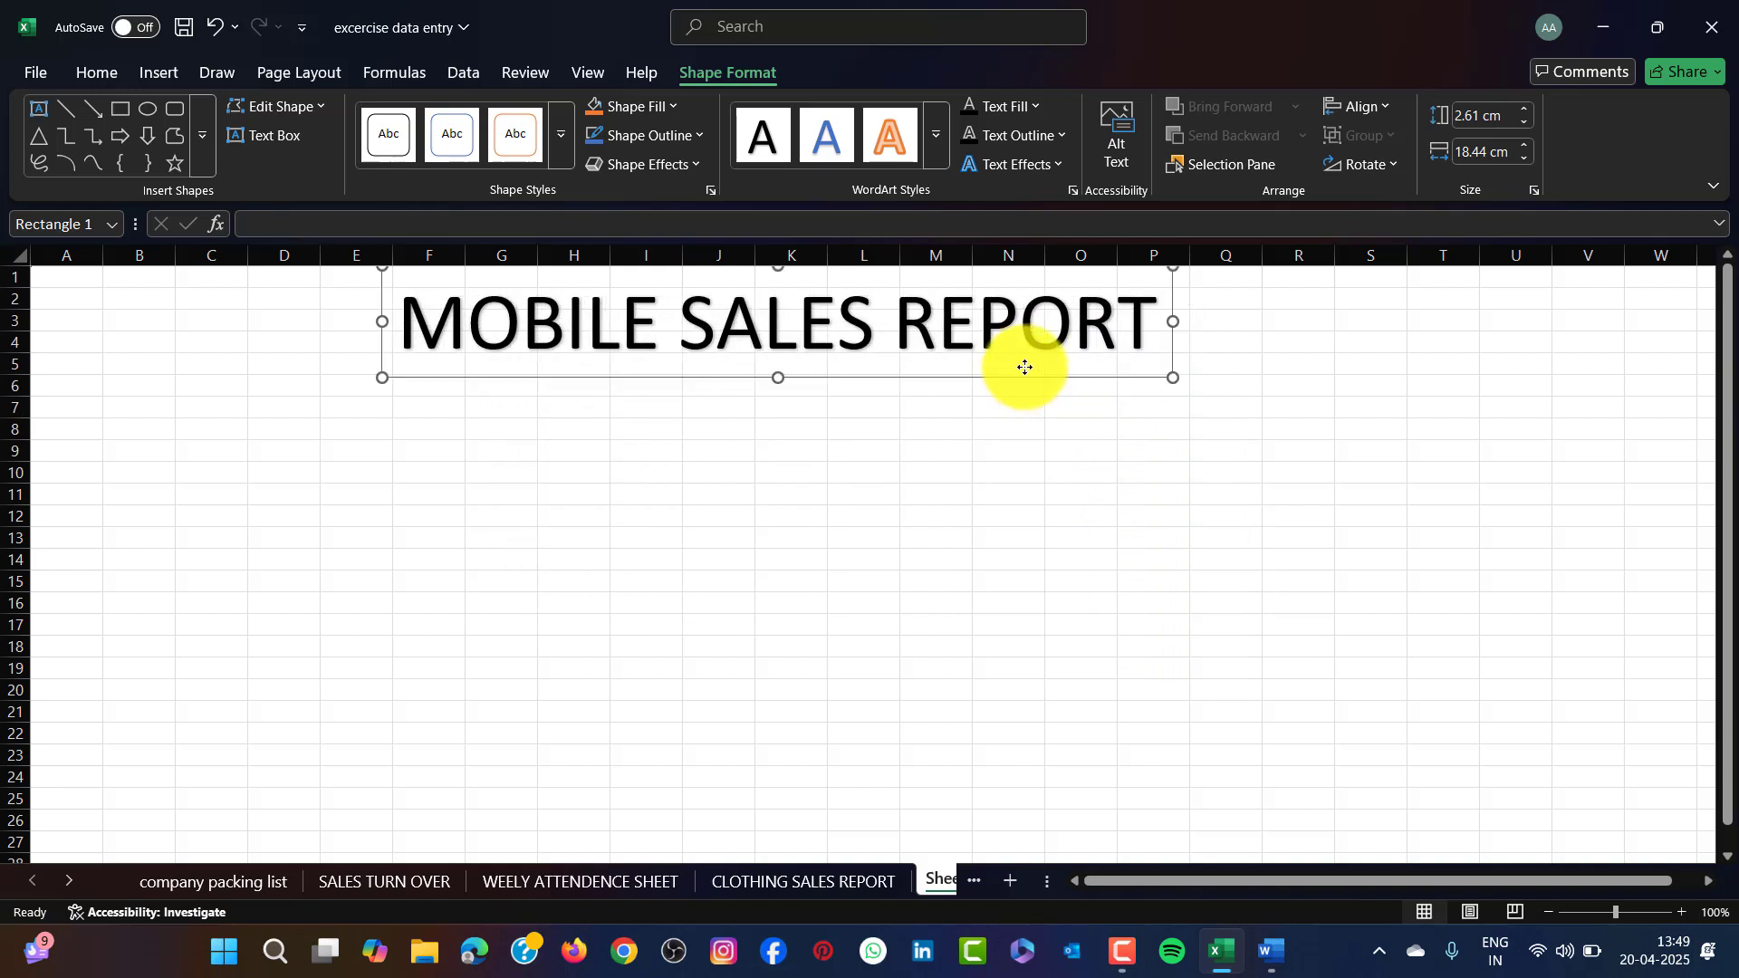
{"action": "mouse_move", "coordinate": [125, 306]}
{"action": "left_mouse_down"}
{"action": "mouse_move", "coordinate": [1289, 311]}
{"action": "mouse_move", "coordinate": [1564, 366]}
{"action": "mouse_move", "coordinate": [1629, 341]}
{"action": "left_mouse_up"}
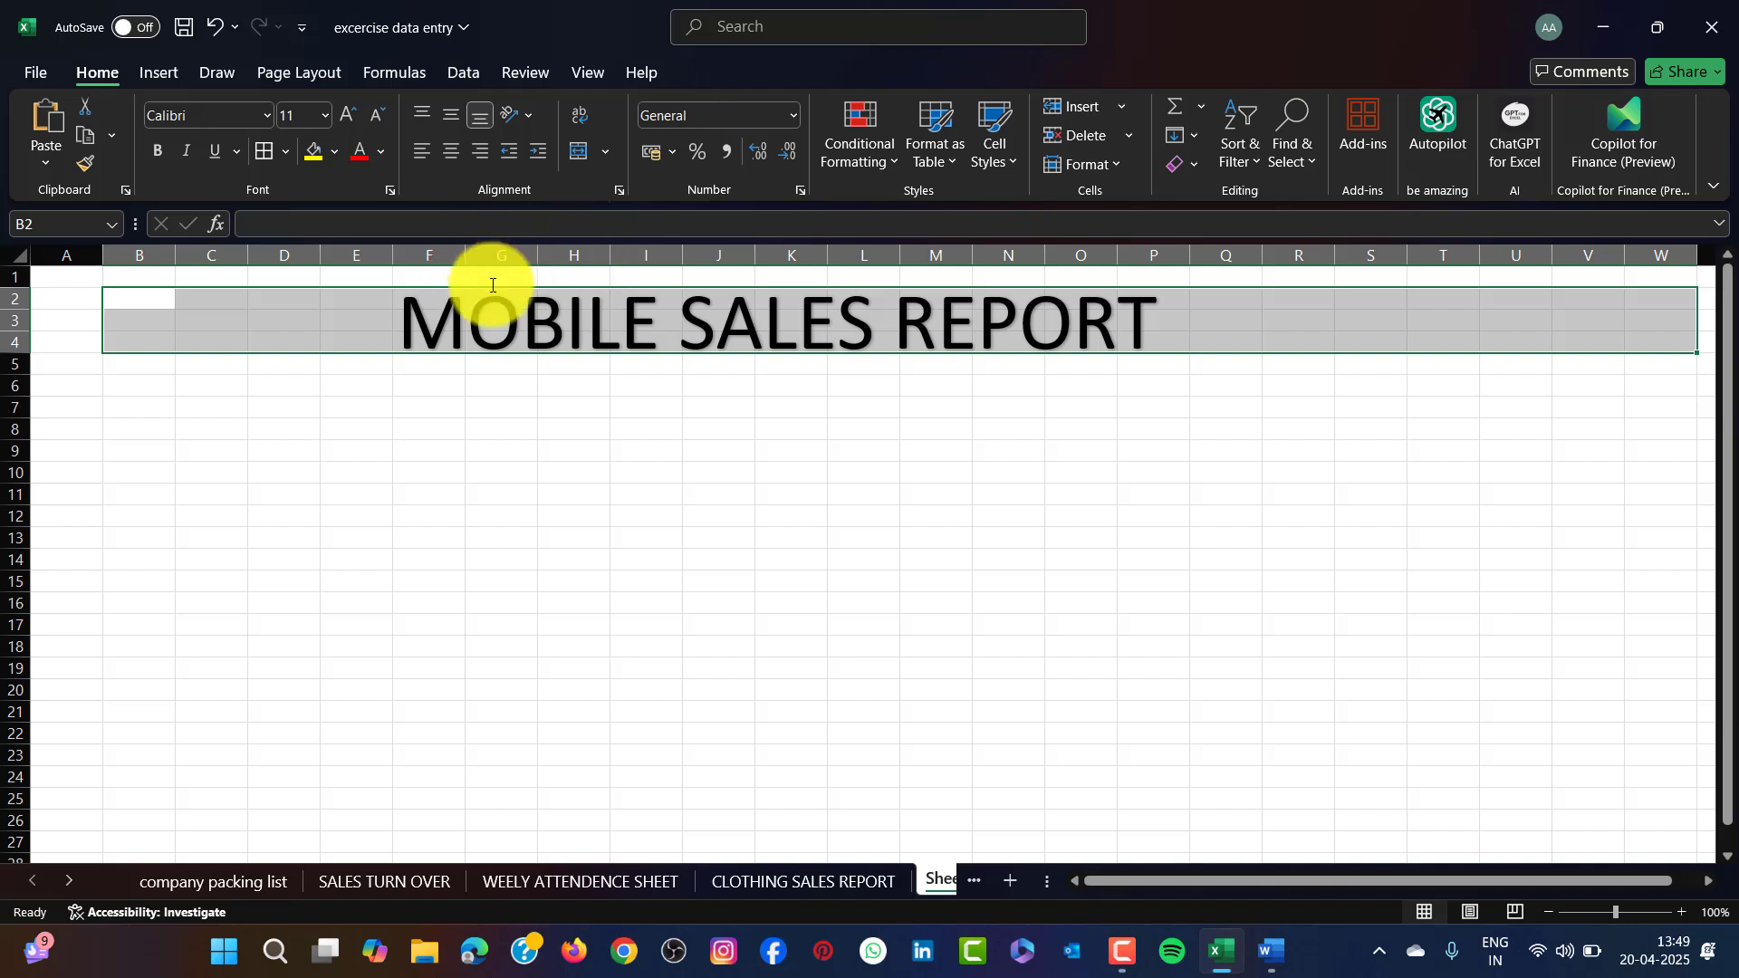
{"action": "left_click", "coordinate": [314, 152]}
{"action": "left_click", "coordinate": [905, 471]}
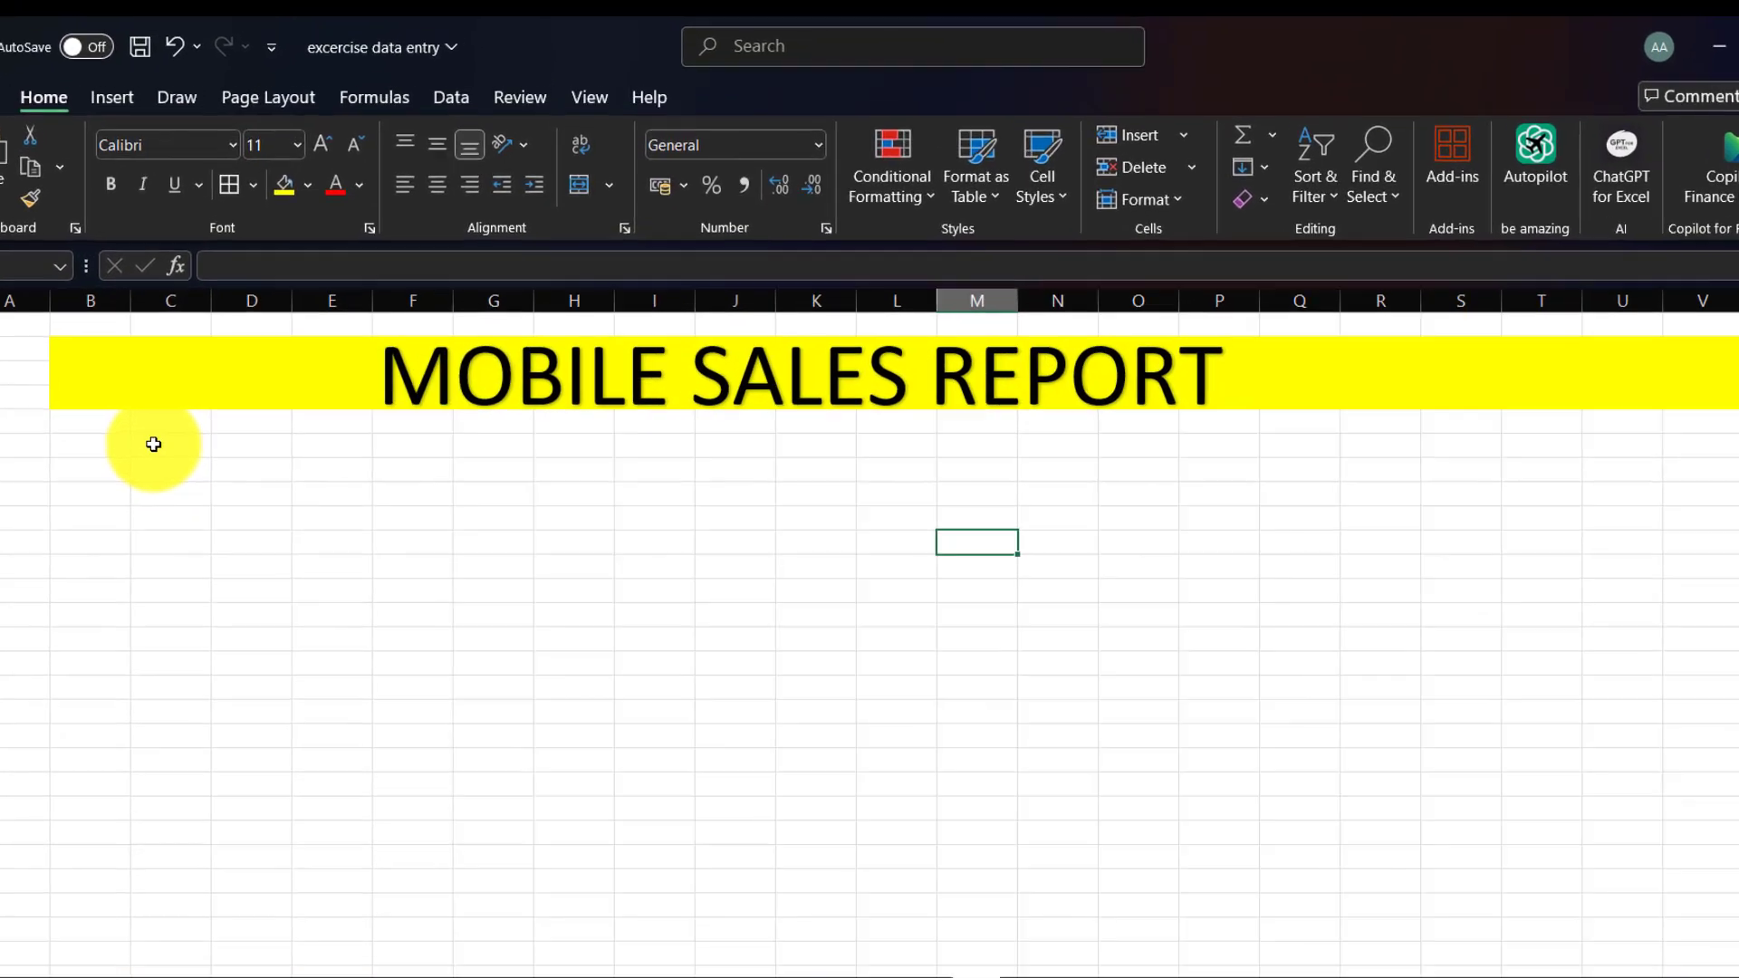
Enter the headings SR, DATE and INVOICE NO starting in cell B5.
{"action": "left_click", "coordinate": [153, 443]}
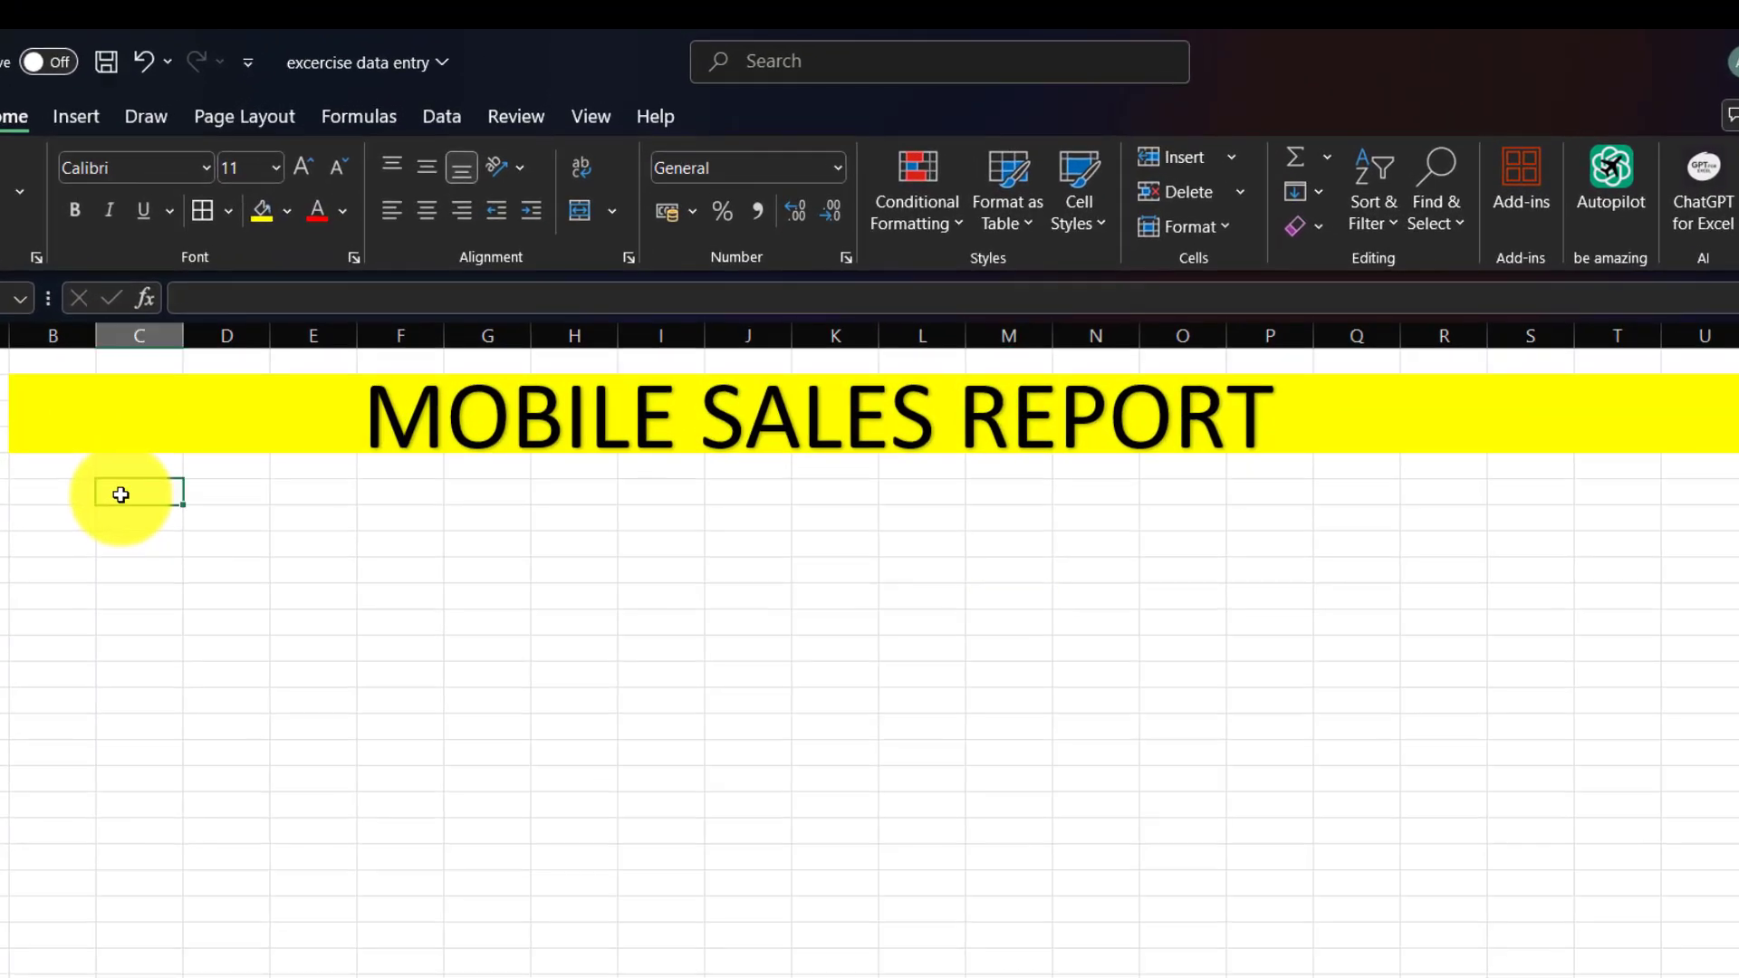
{"action": "left_click", "coordinate": [48, 493]}
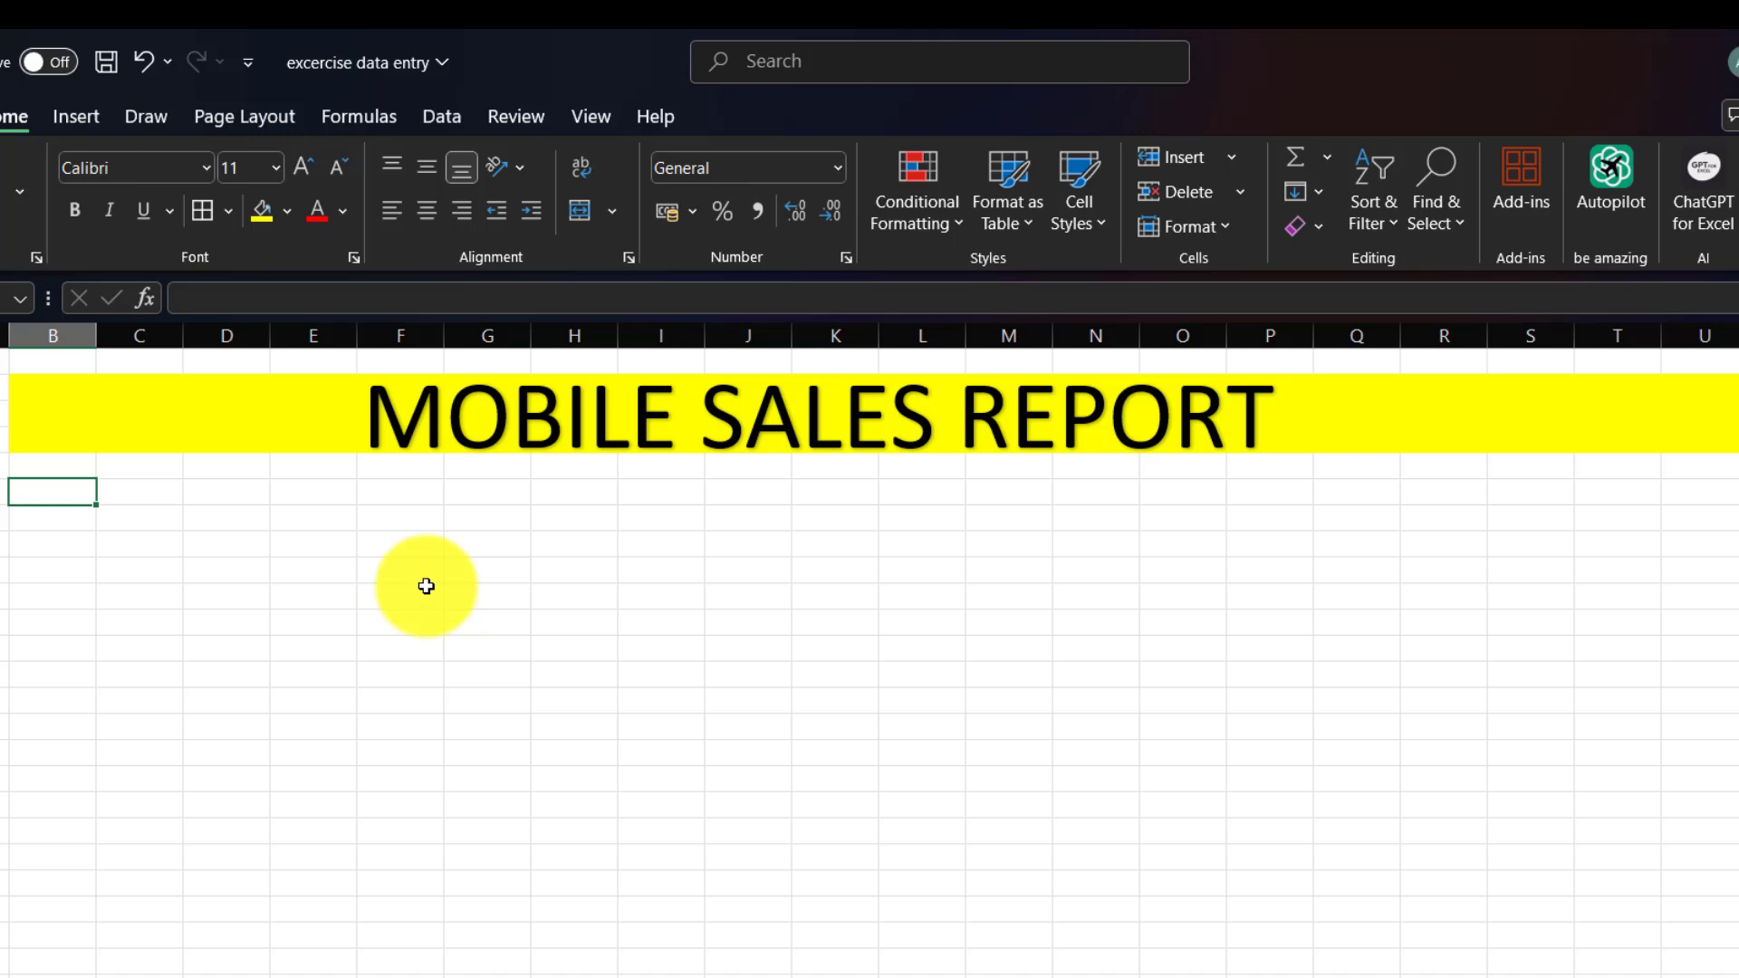
{"action": "type", "text": "SR"}
{"action": "key", "text": "Tab"}
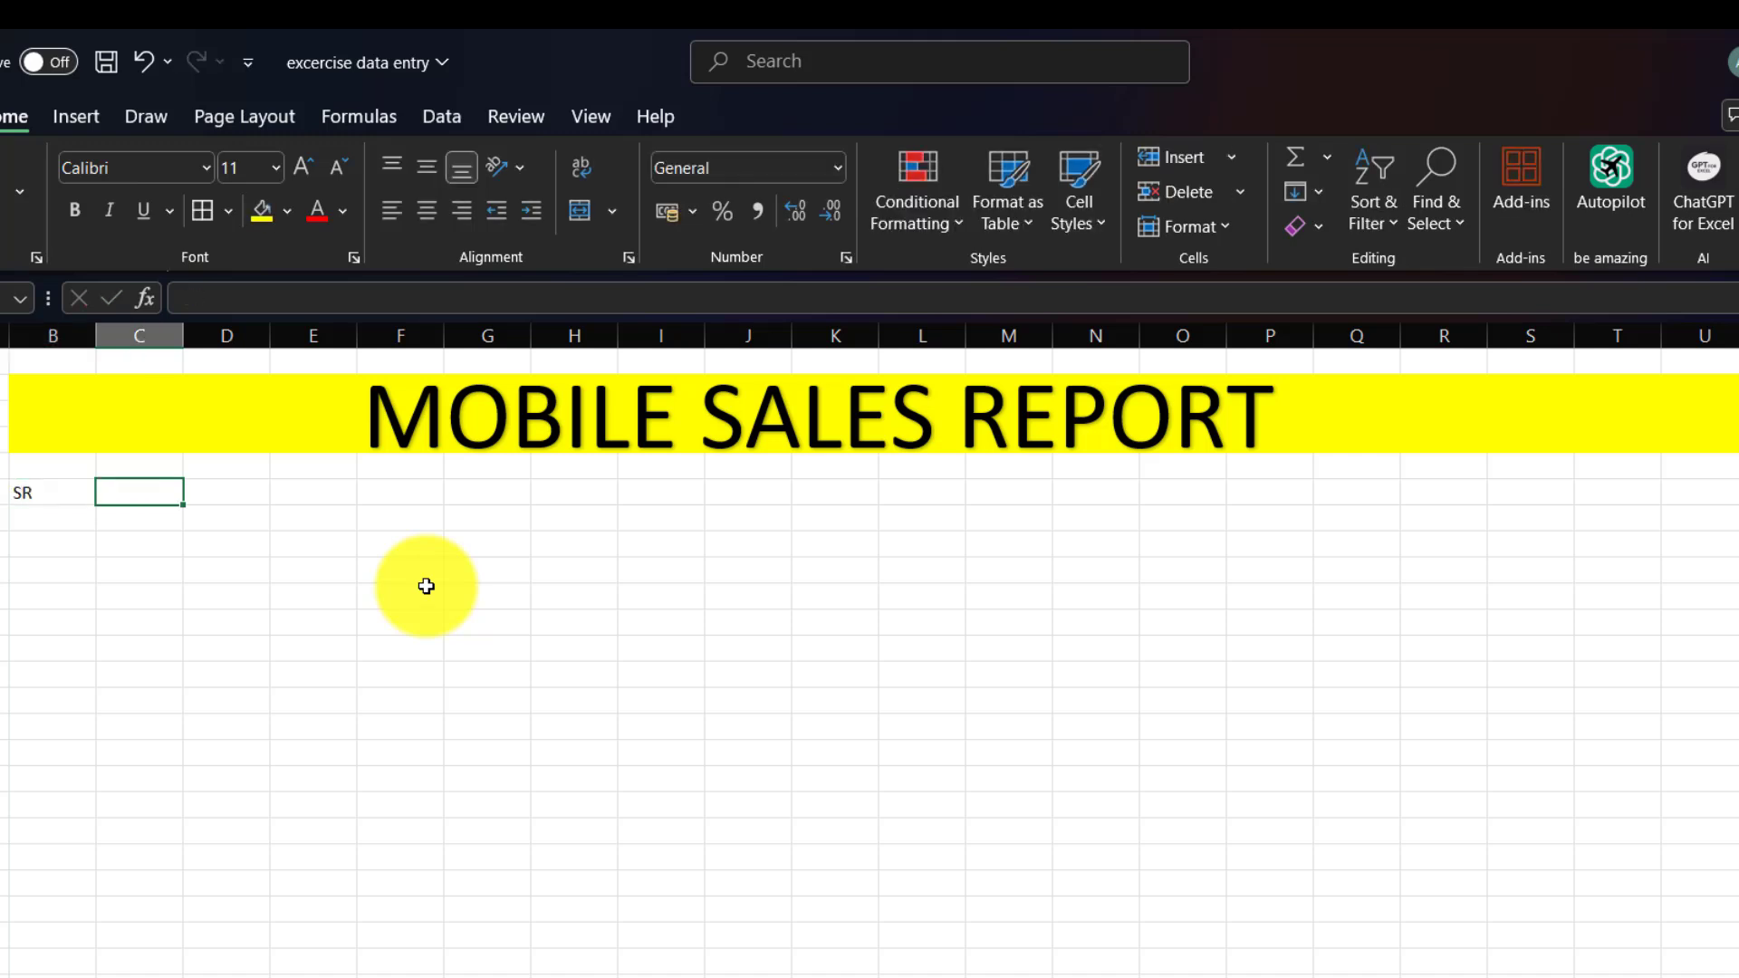
{"action": "type", "text": "DATE"}
{"action": "key", "text": "Tab"}
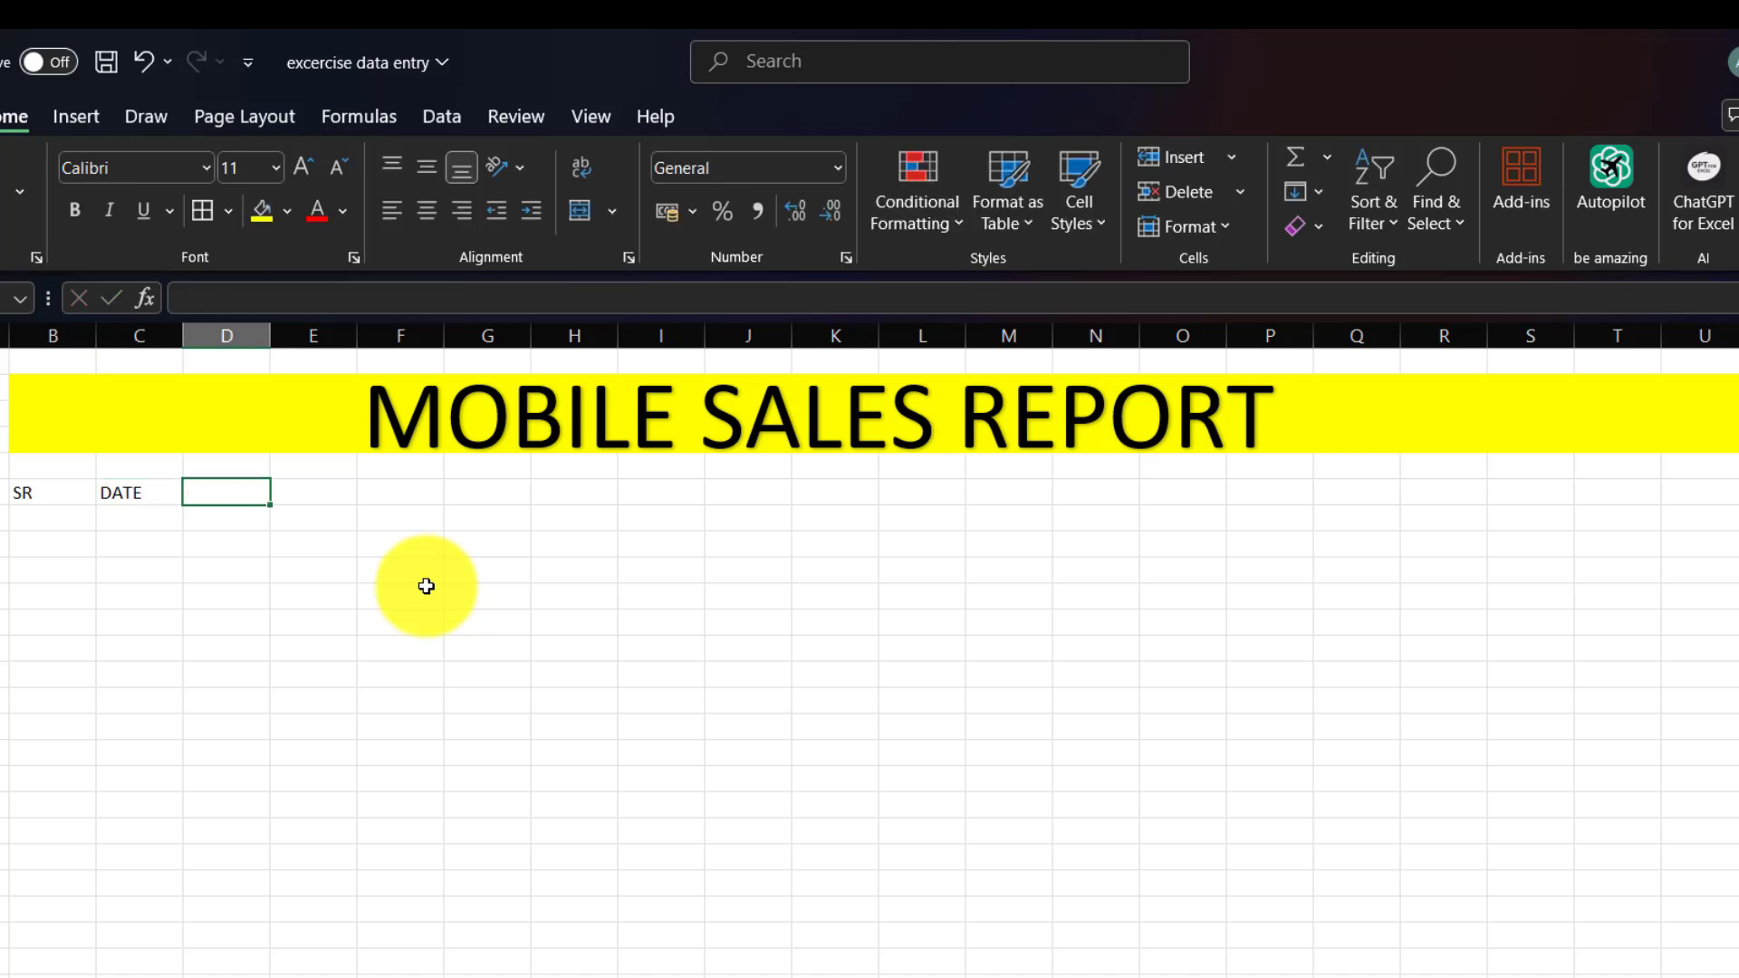
{"action": "type", "text": "INVOICE "}
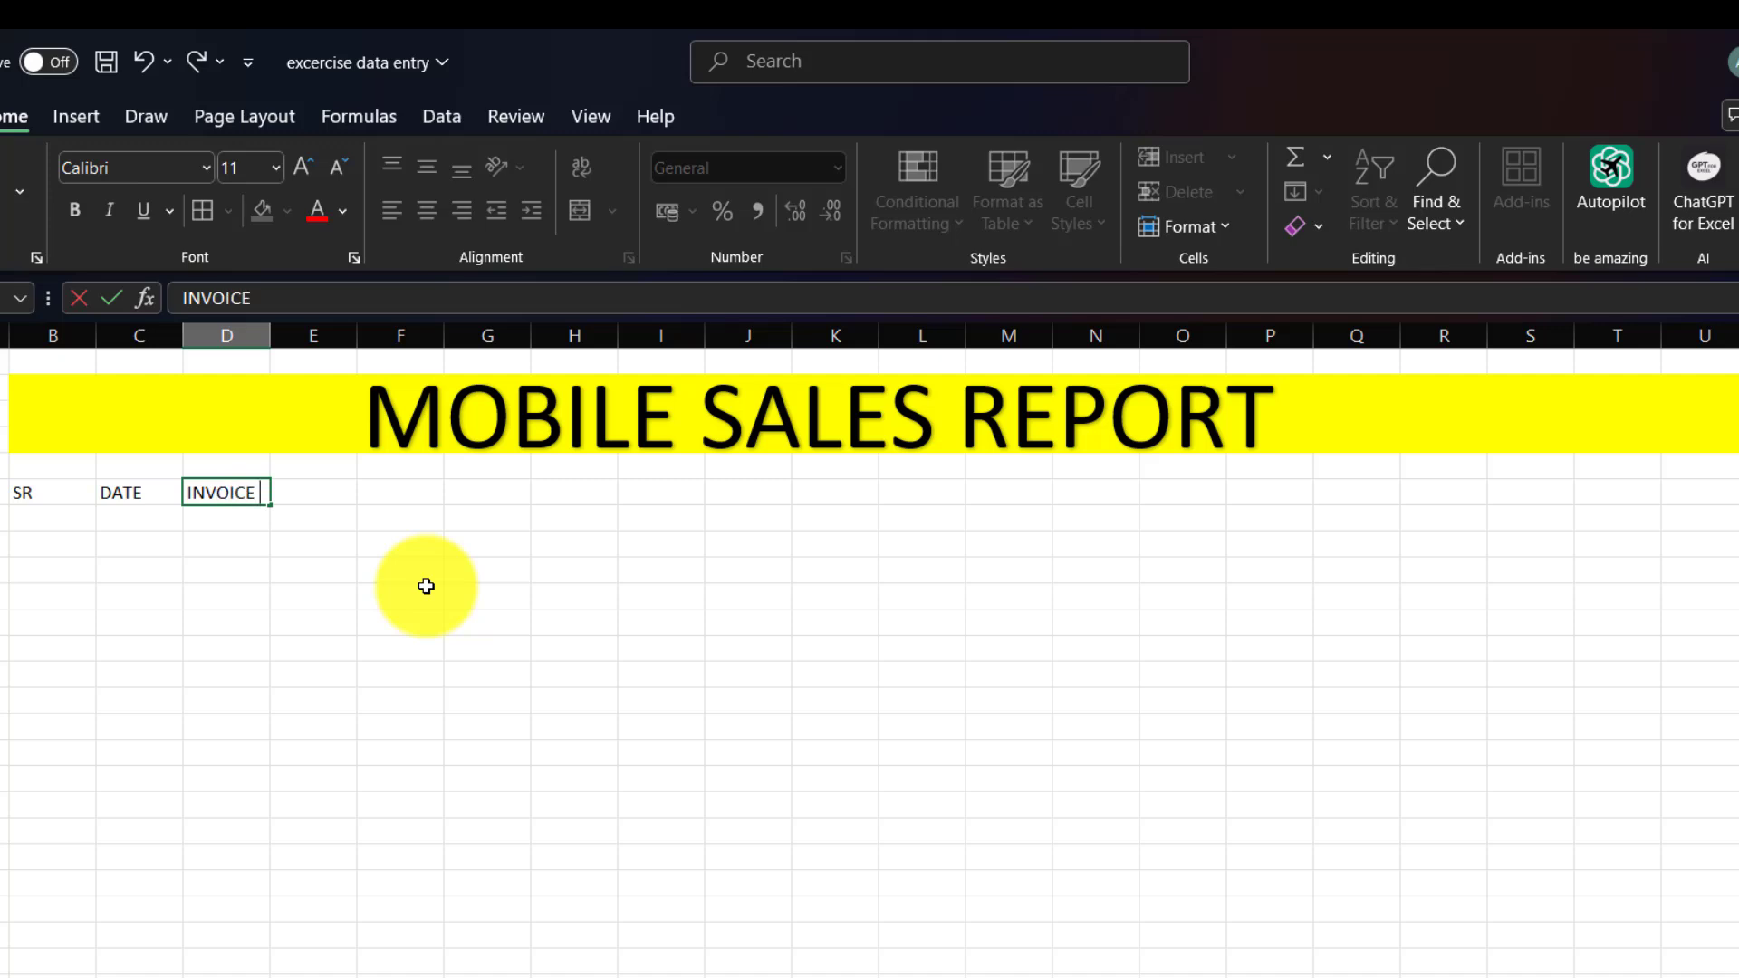
{"action": "type", "text": "NO"}
{"action": "key", "text": "Tab"}
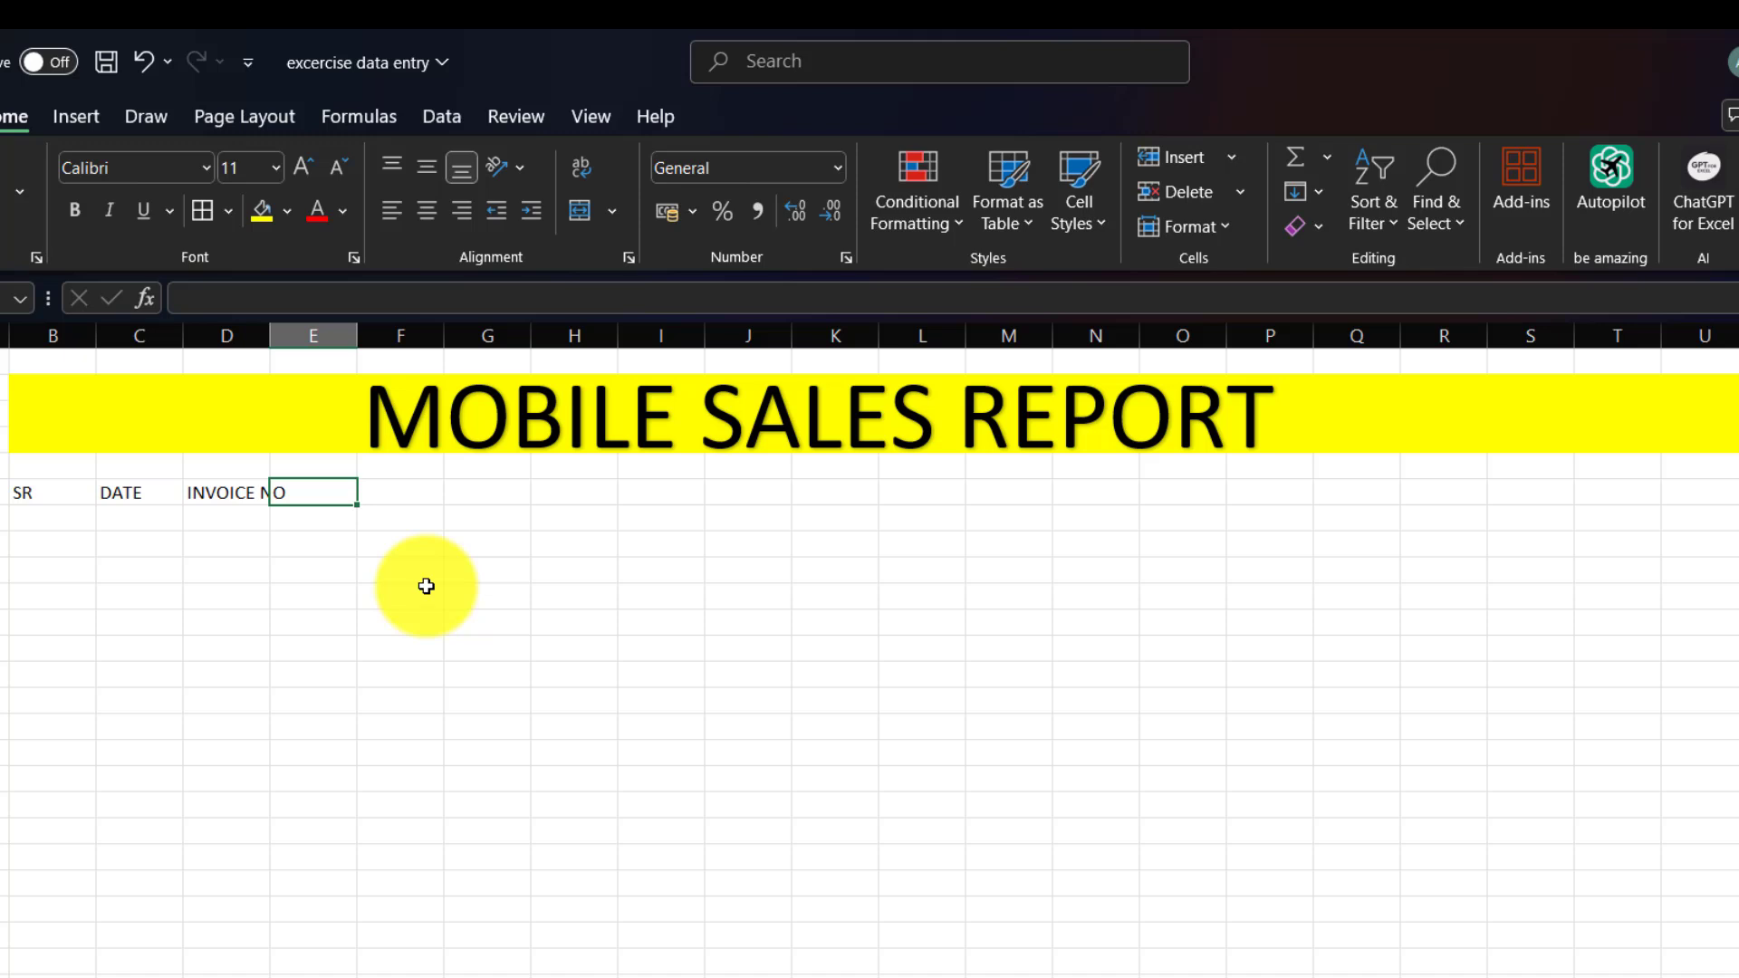
Continue the header row with CUTOMER NAME, MOBILE NO, PRODUCT and QNTY.
{"action": "type", "text": "CU"}
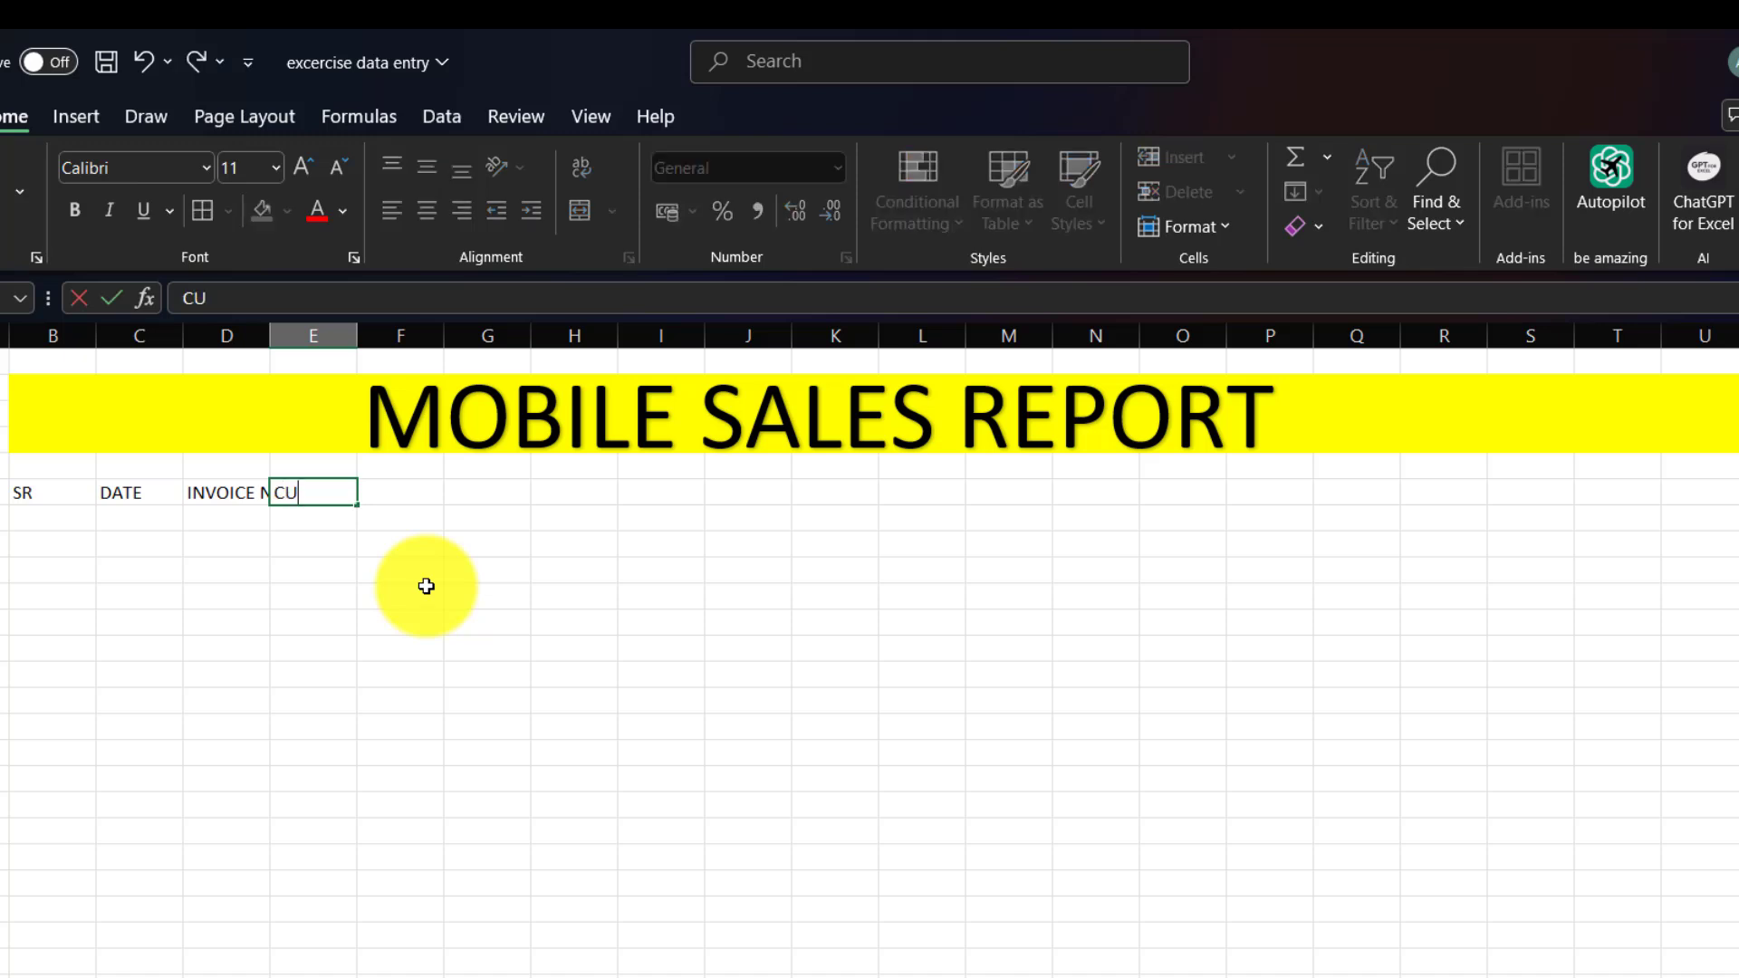
{"action": "type", "text": "TOMER NAME"}
{"action": "key", "text": "Tab"}
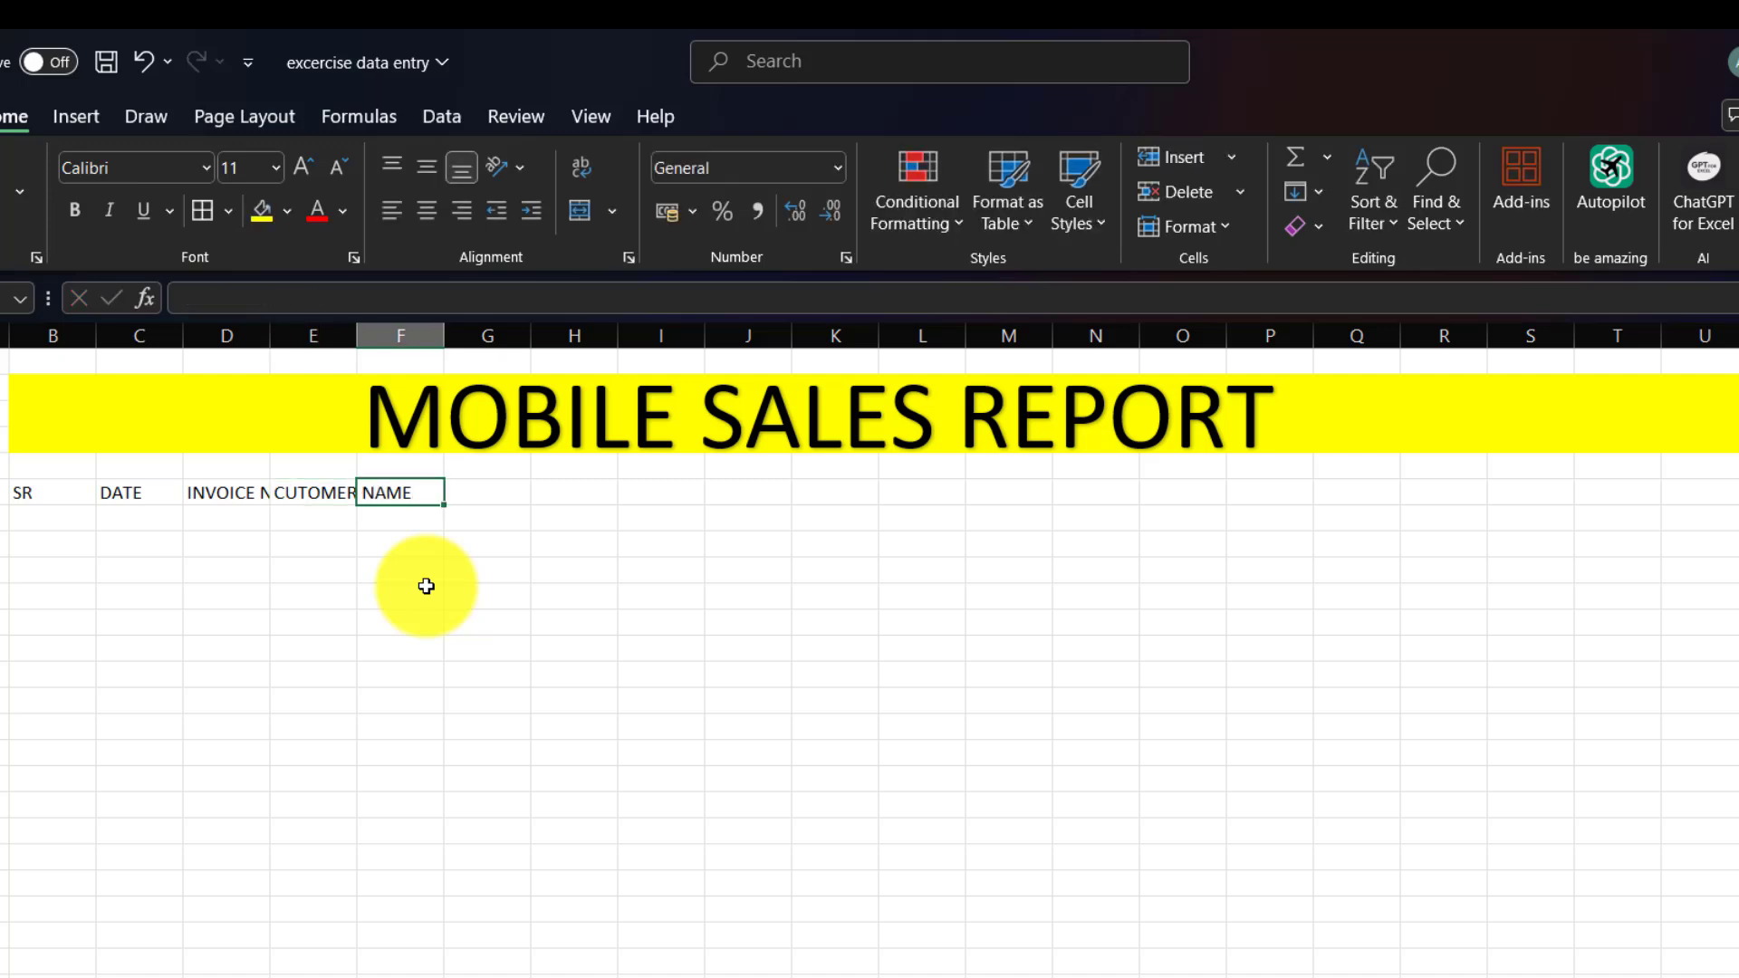
{"action": "type", "text": "MOBILE"}
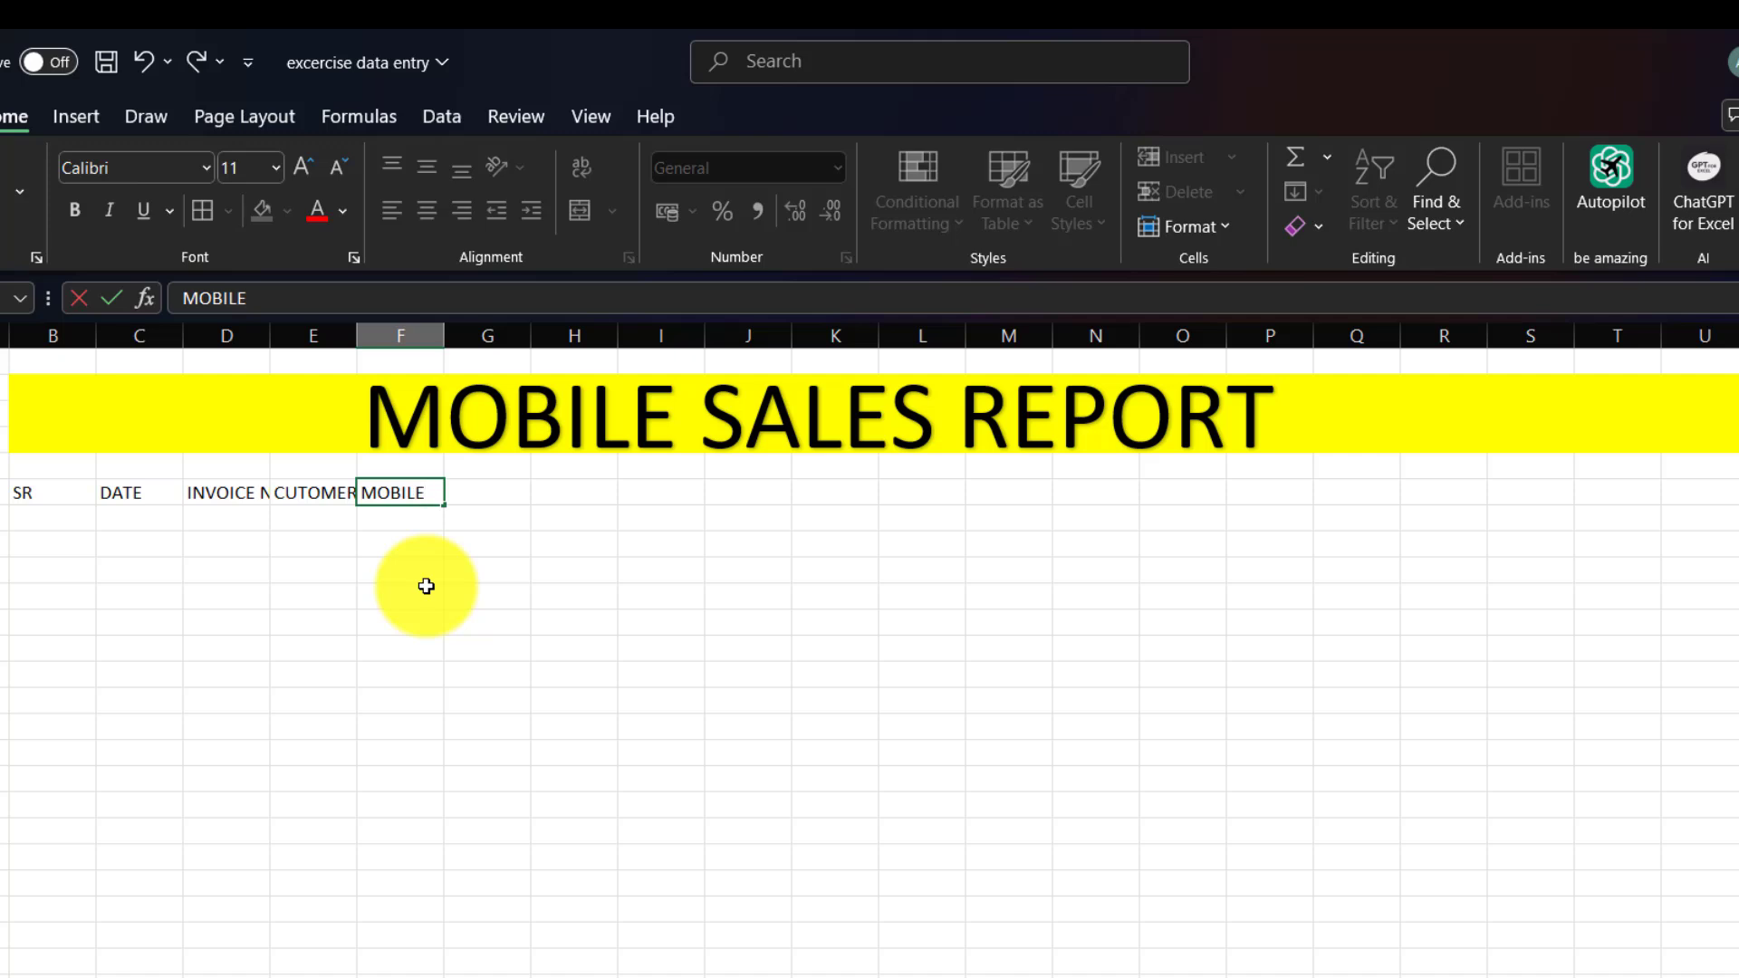
{"action": "type", "text": " NO"}
{"action": "key", "text": "Tab"}
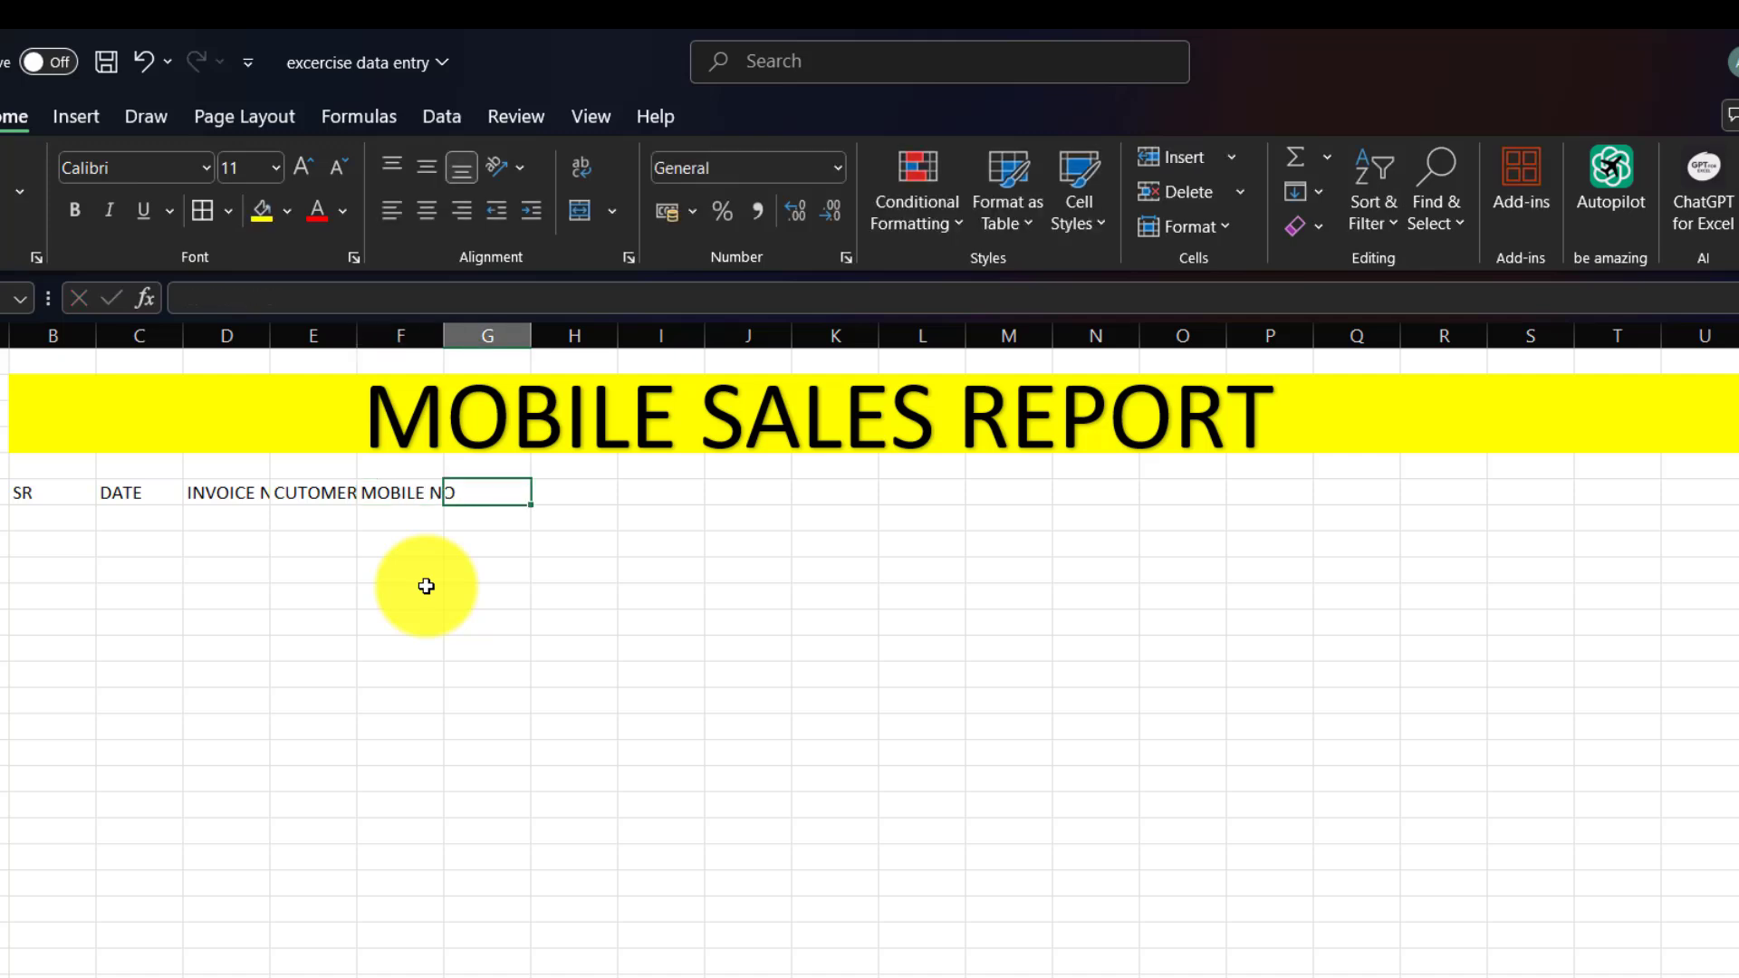
{"action": "type", "text": "PR"}
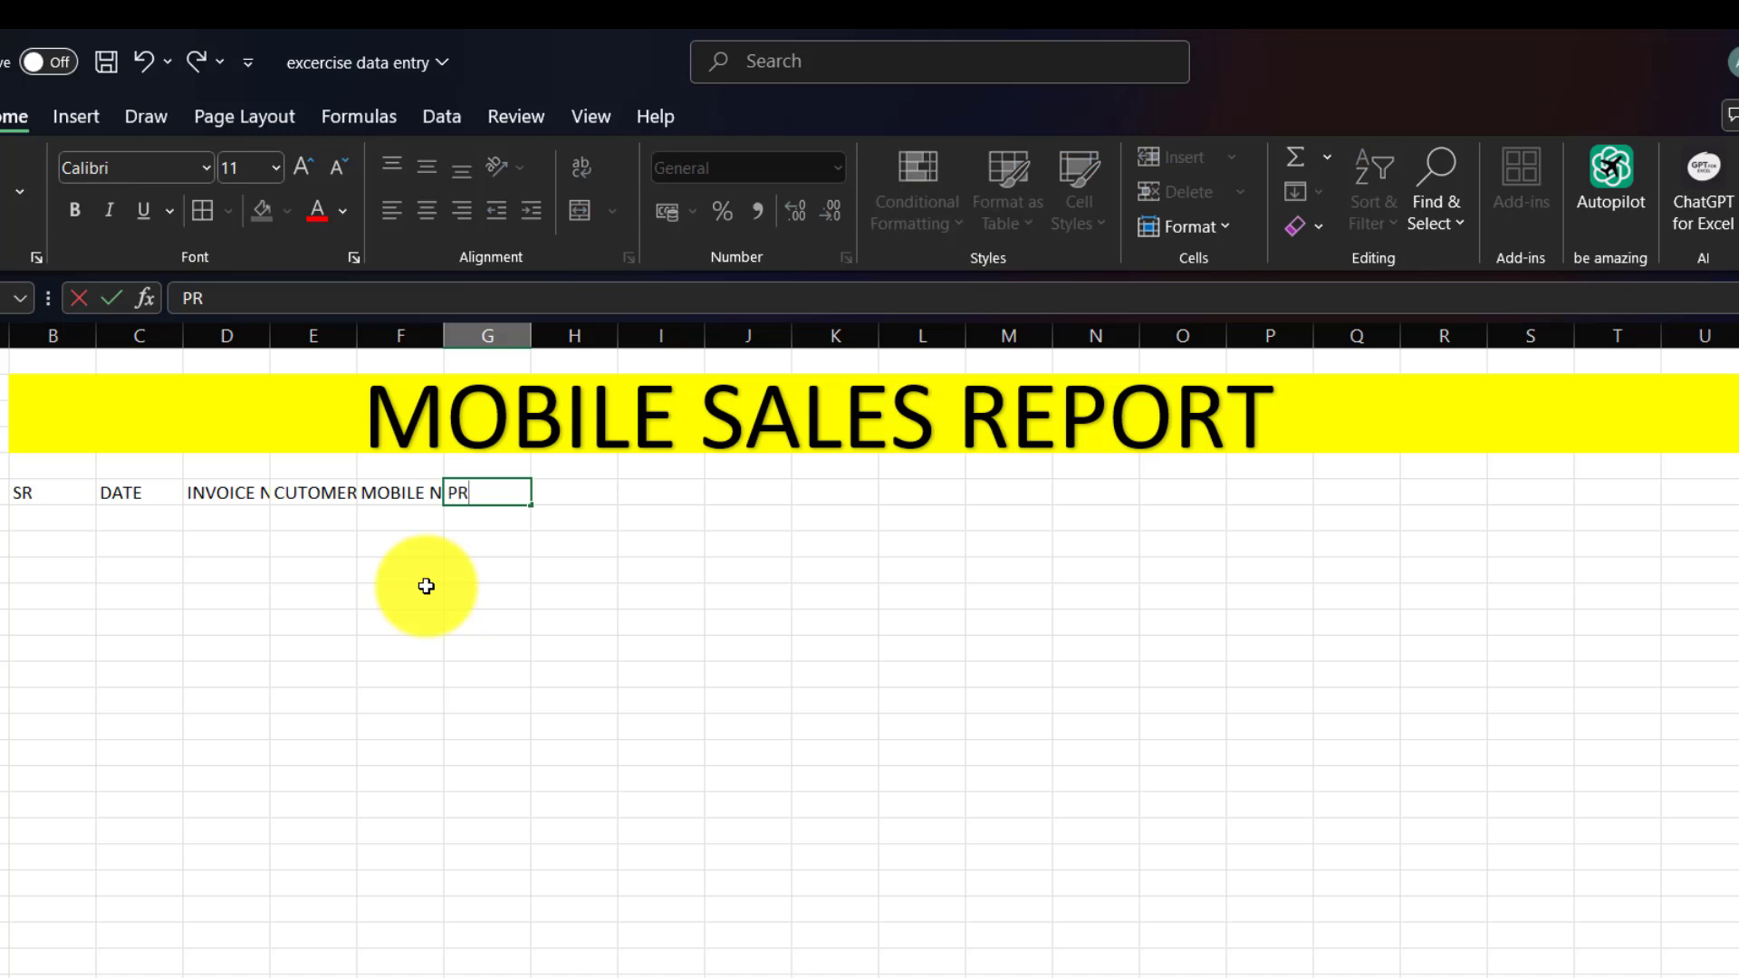
{"action": "type", "text": "ODUCT"}
{"action": "key", "text": "Tab"}
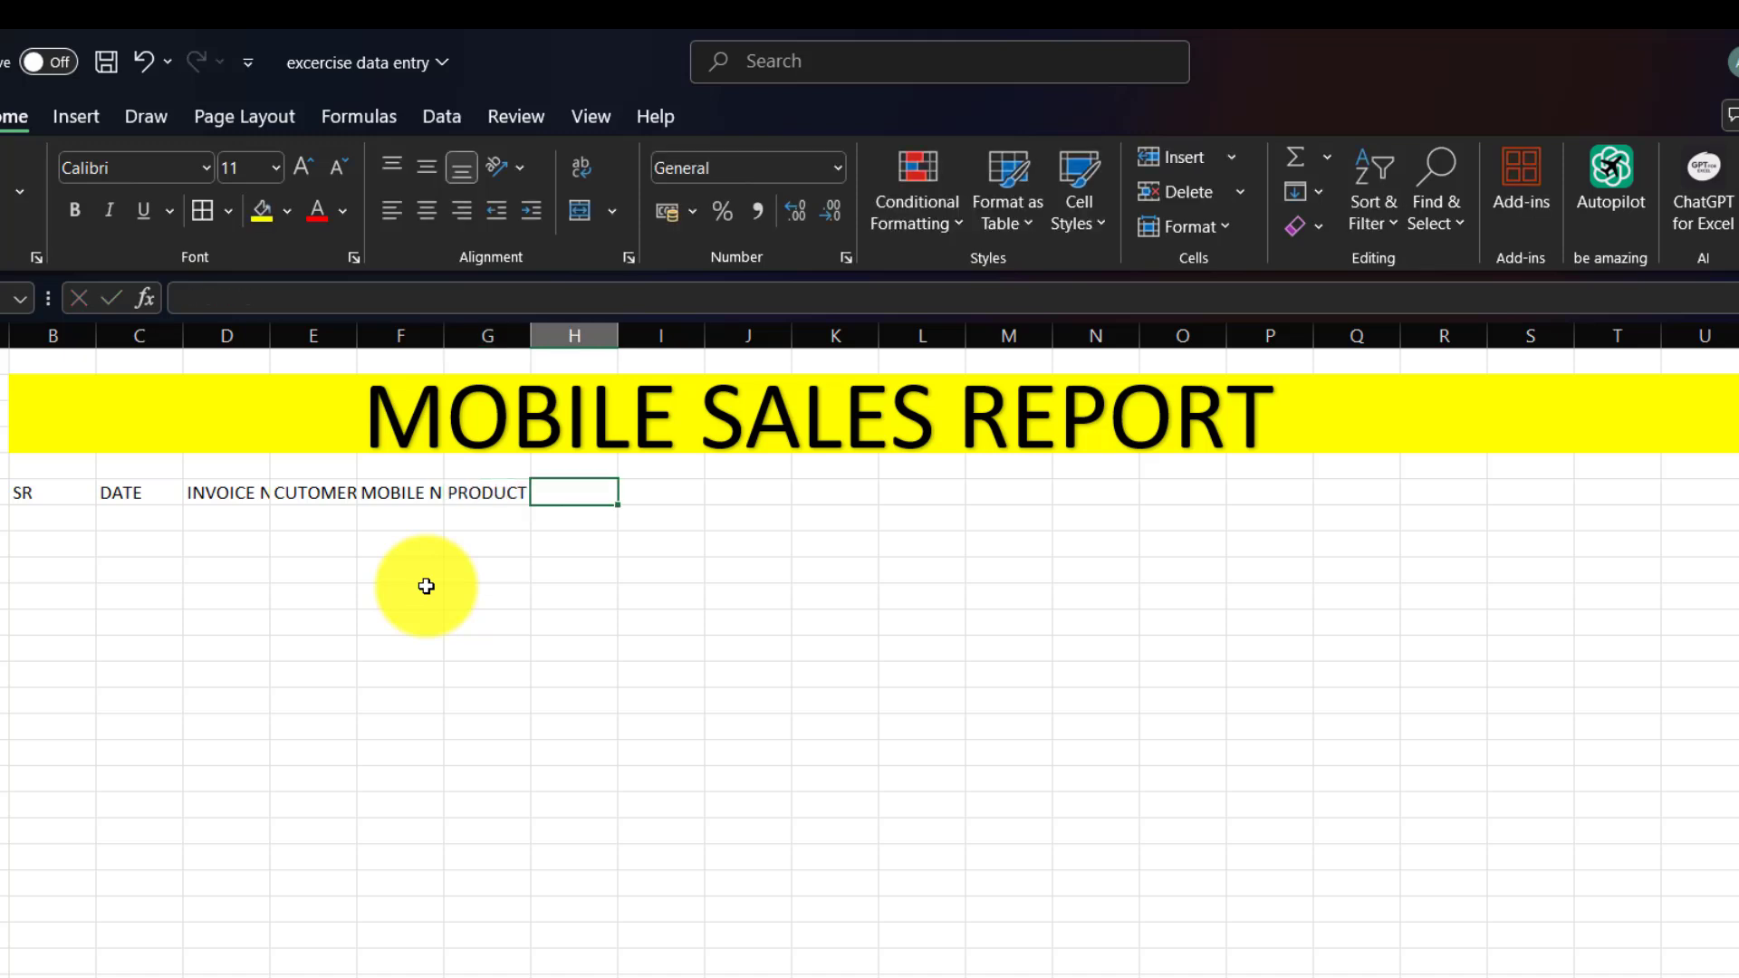
{"action": "type", "text": "QNTY"}
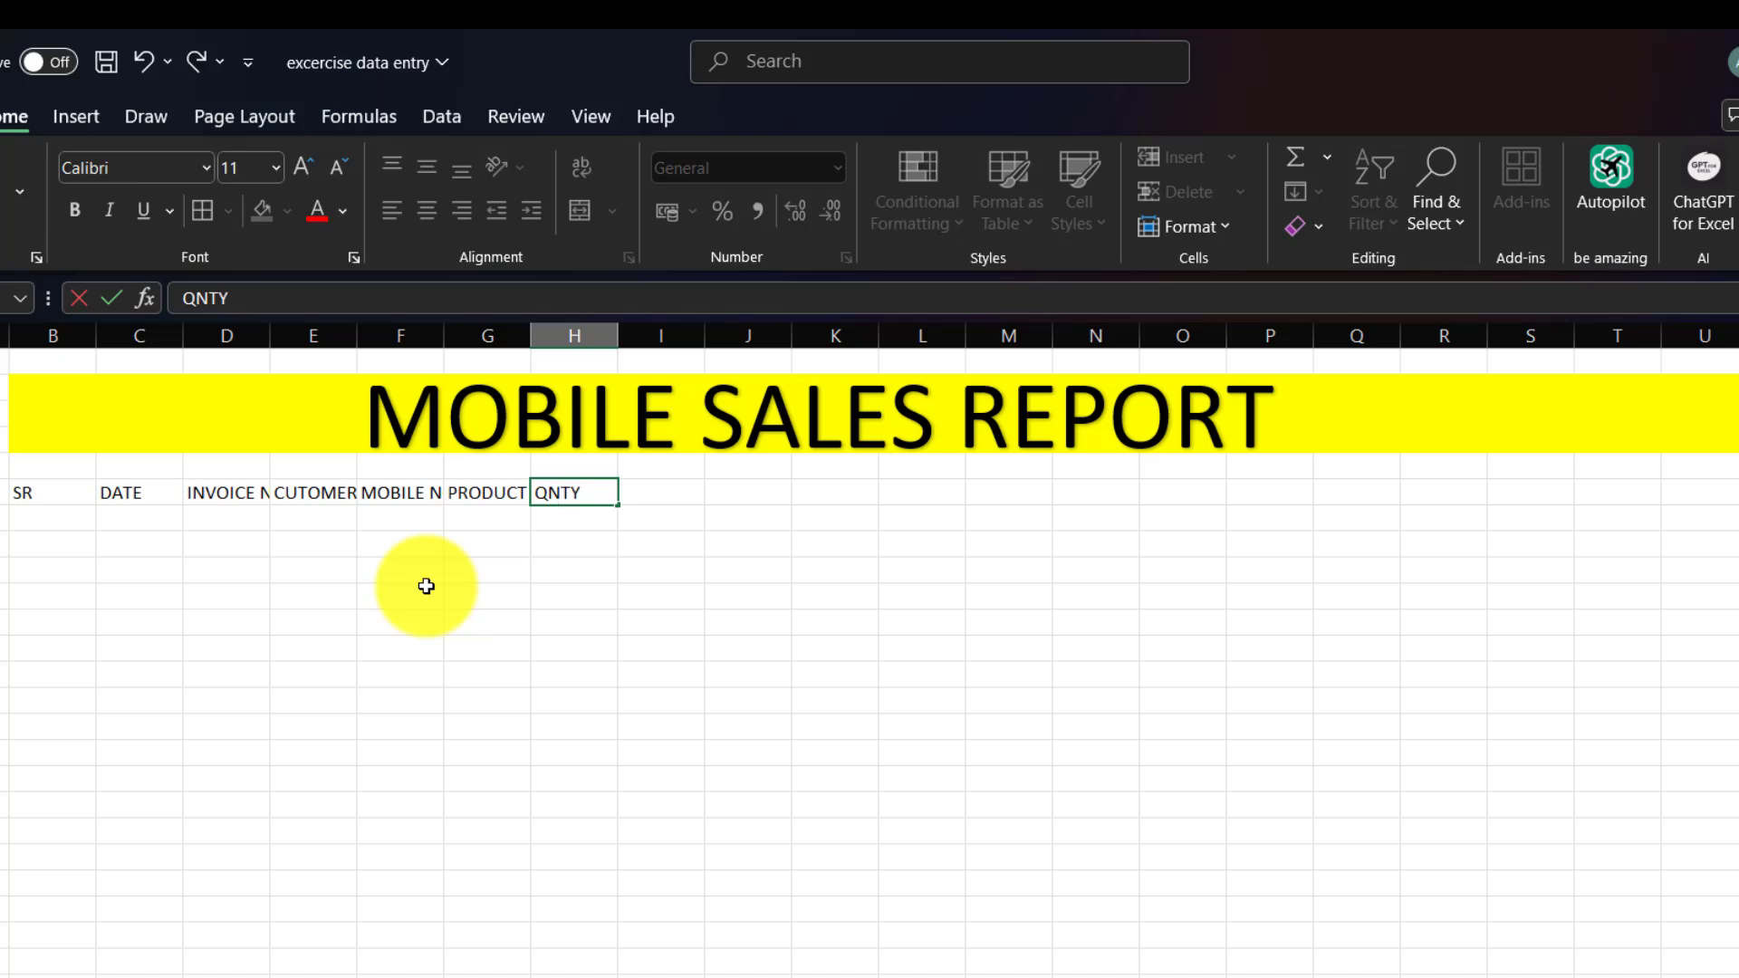
{"action": "key", "text": "Tab"}
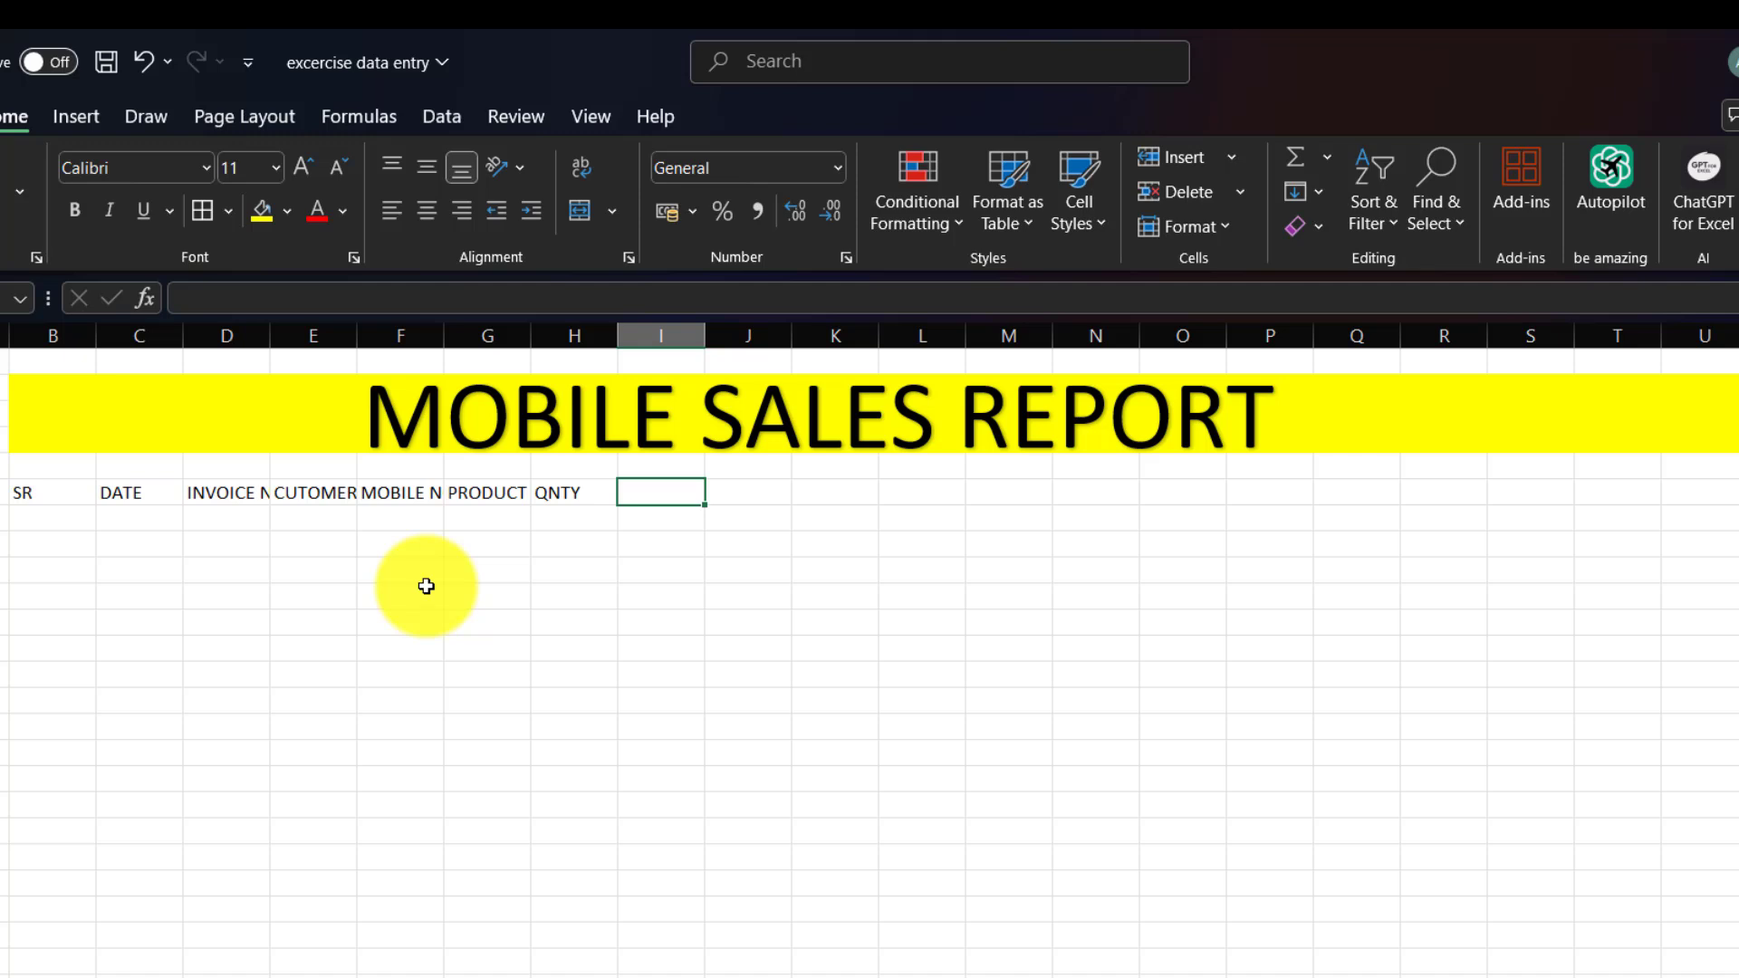
Add the PRICE and TOTAL PRICE headings after QNTY.
{"action": "type", "text": "PRICE"}
{"action": "key", "text": "Tab"}
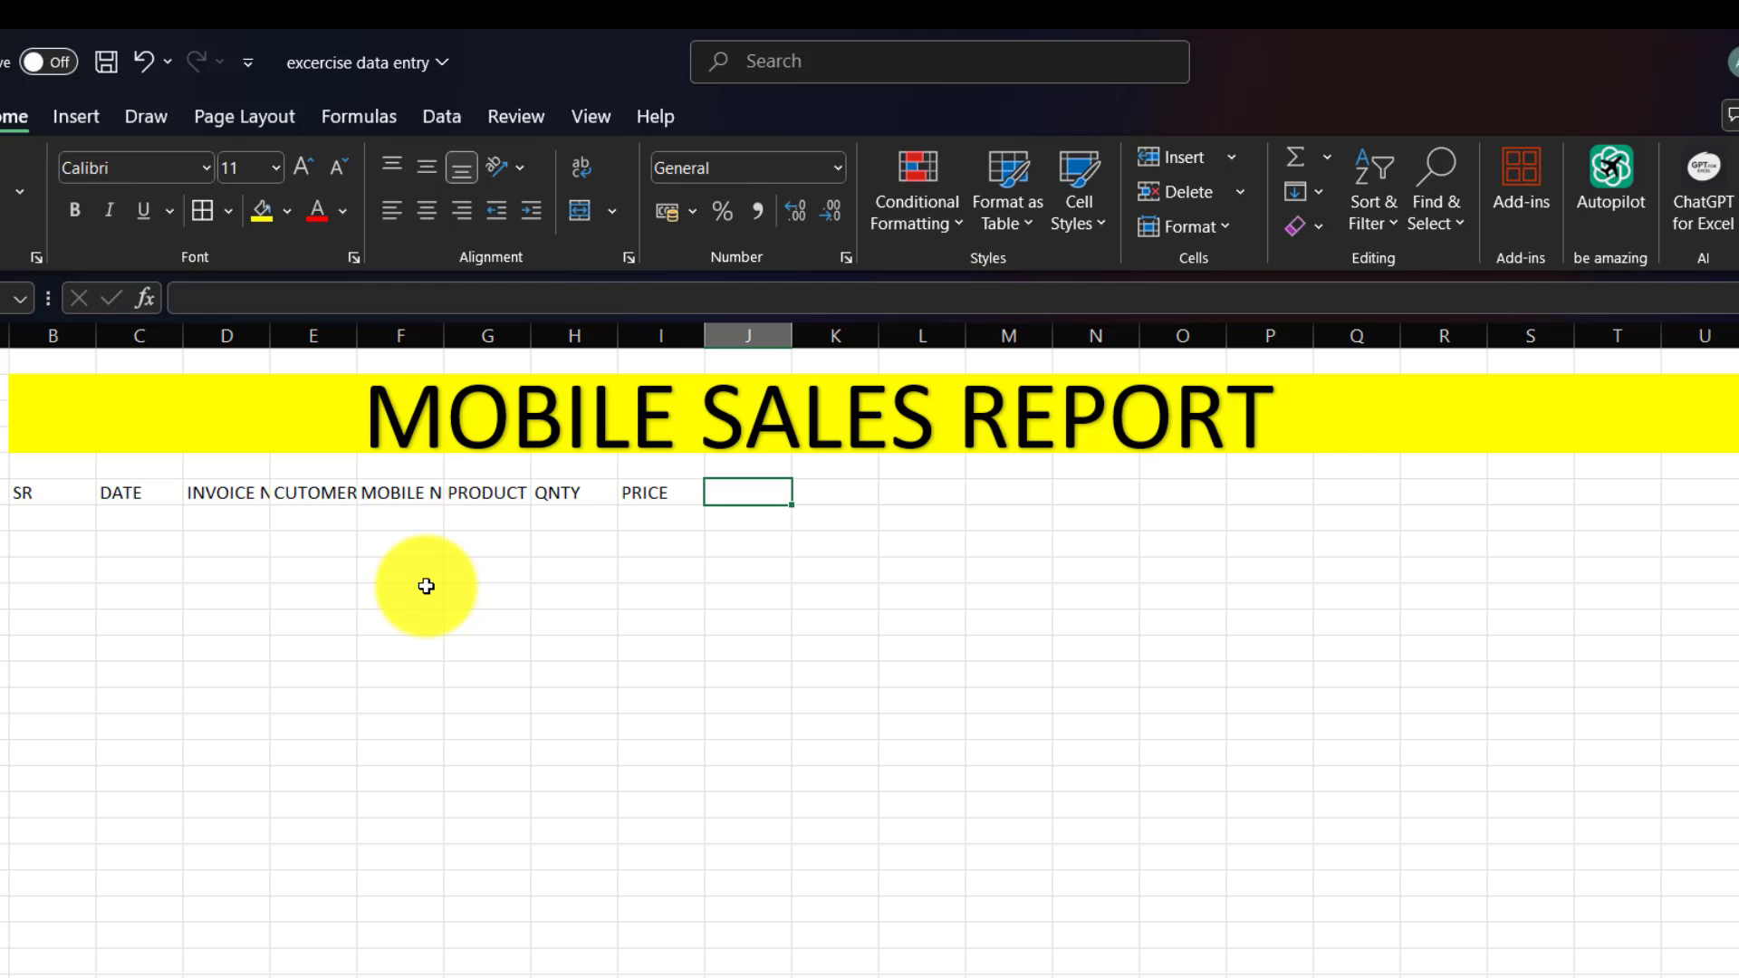
{"action": "type", "text": "T"}
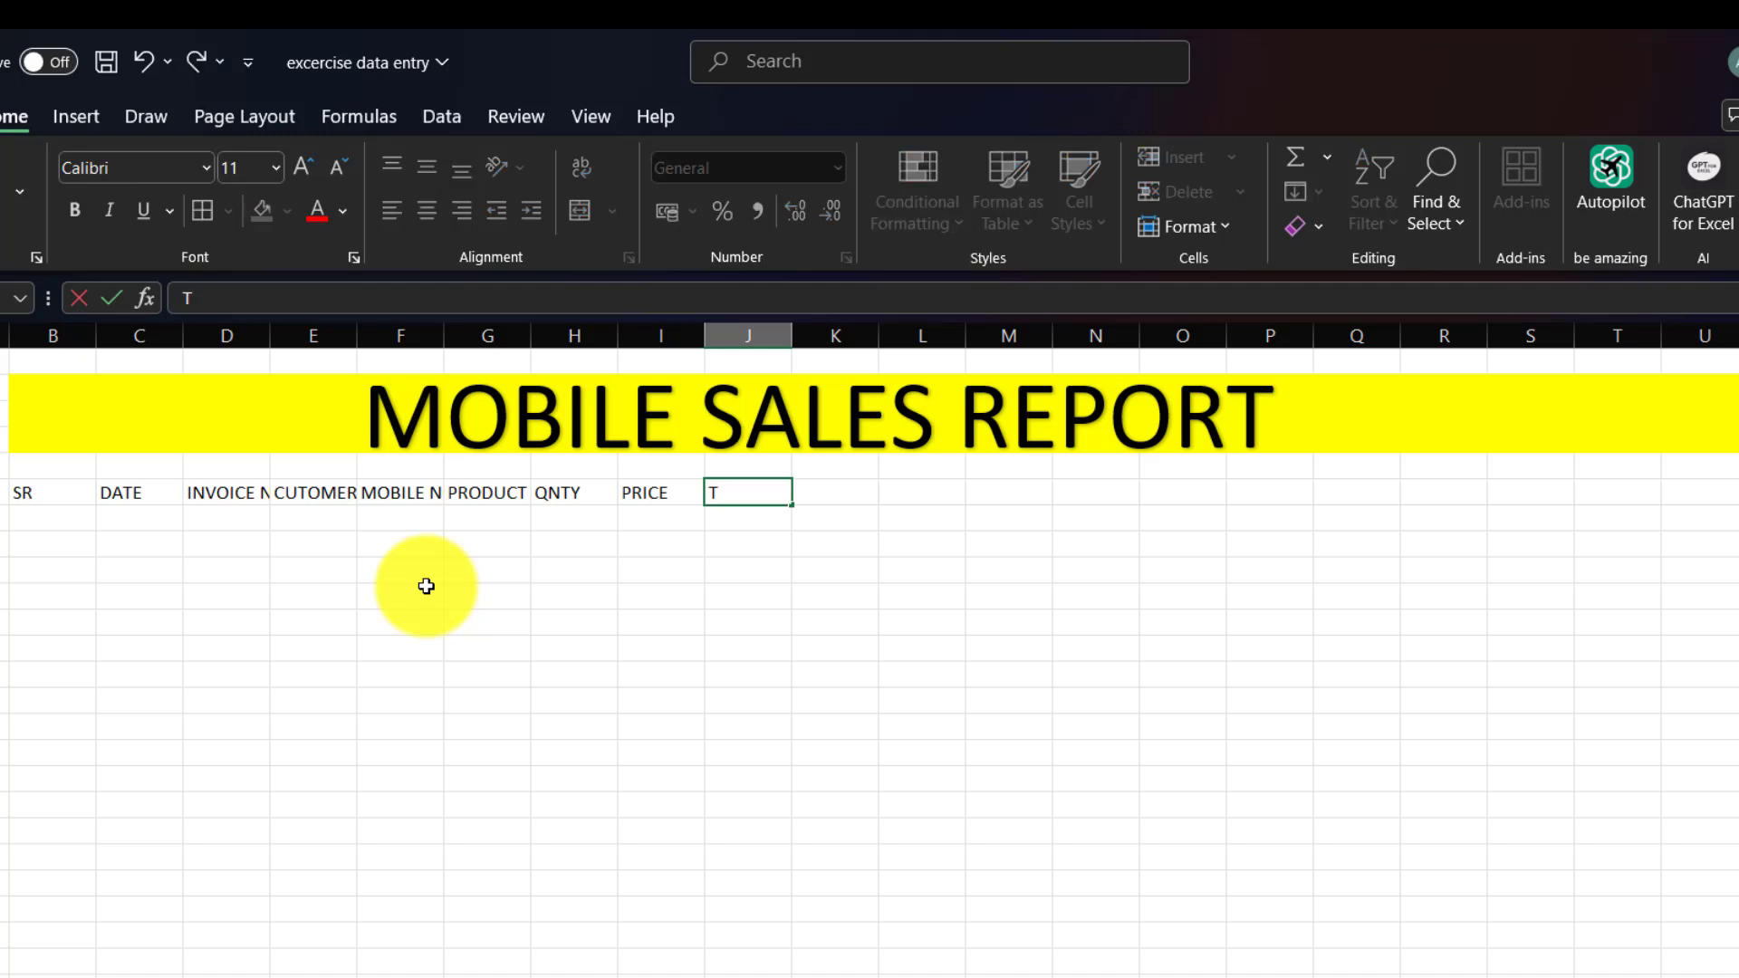
{"action": "type", "text": "OTAL PRICE"}
{"action": "key", "text": "Tab"}
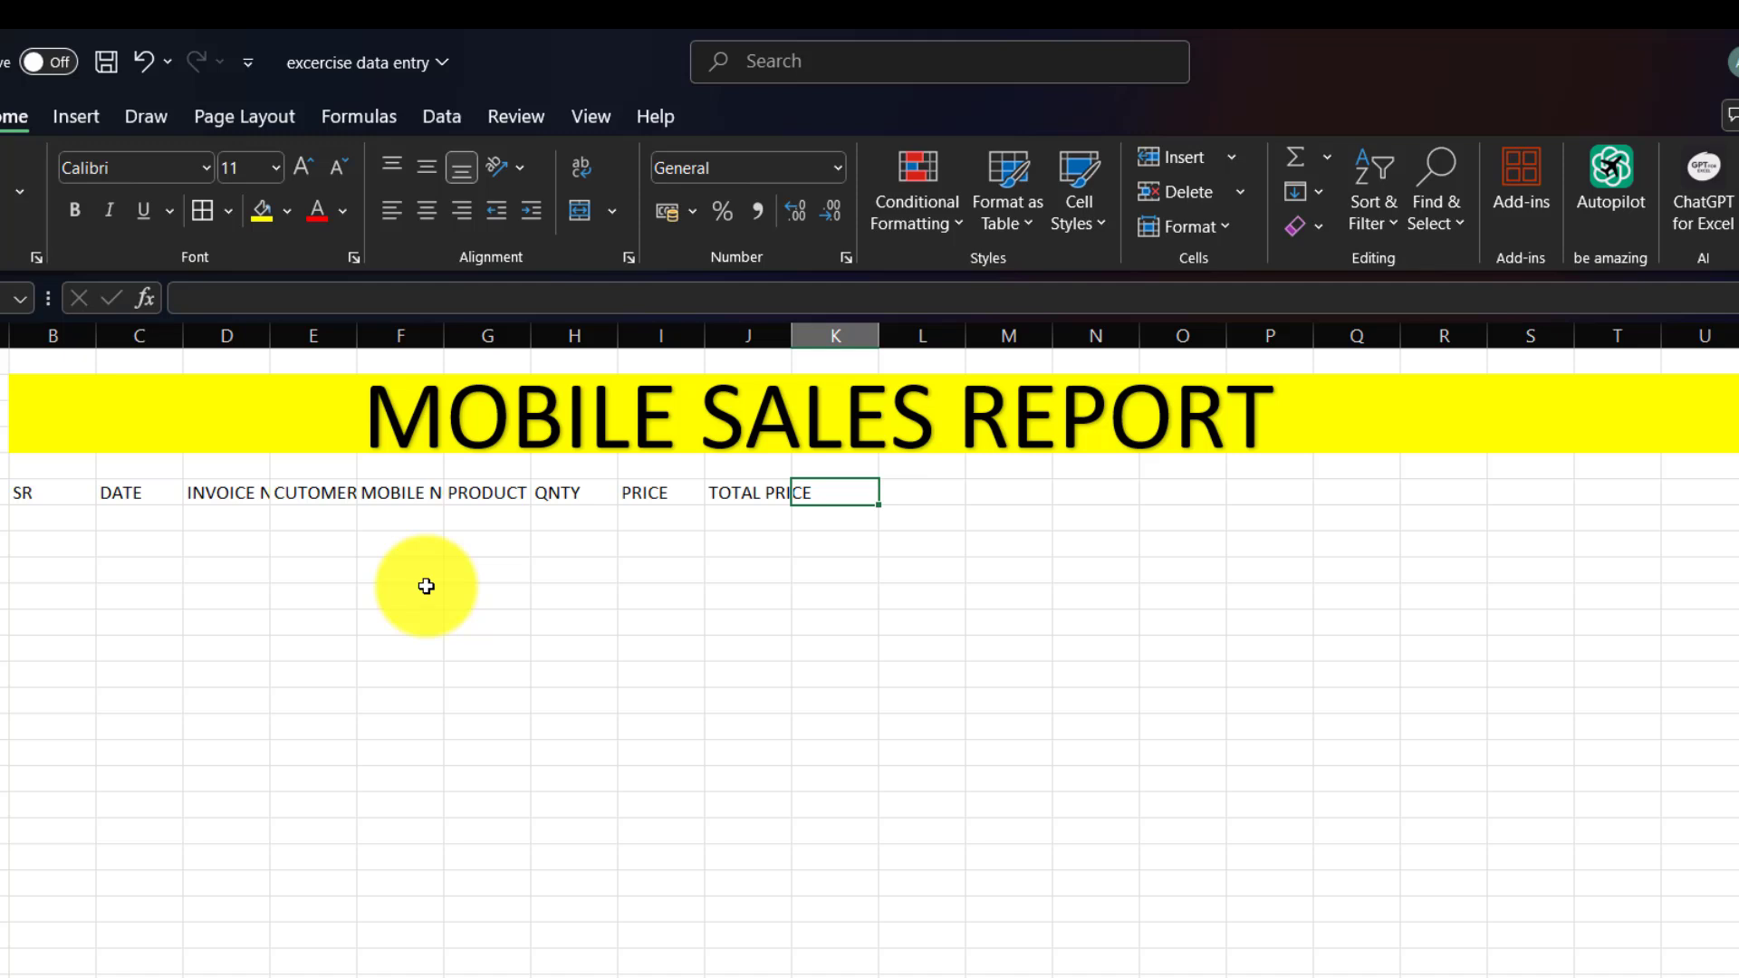
Add the GST (18%) and GROSS TOTAL headings, fixing the GROSS TOTAL typo.
{"action": "type", "text": "GST (1"}
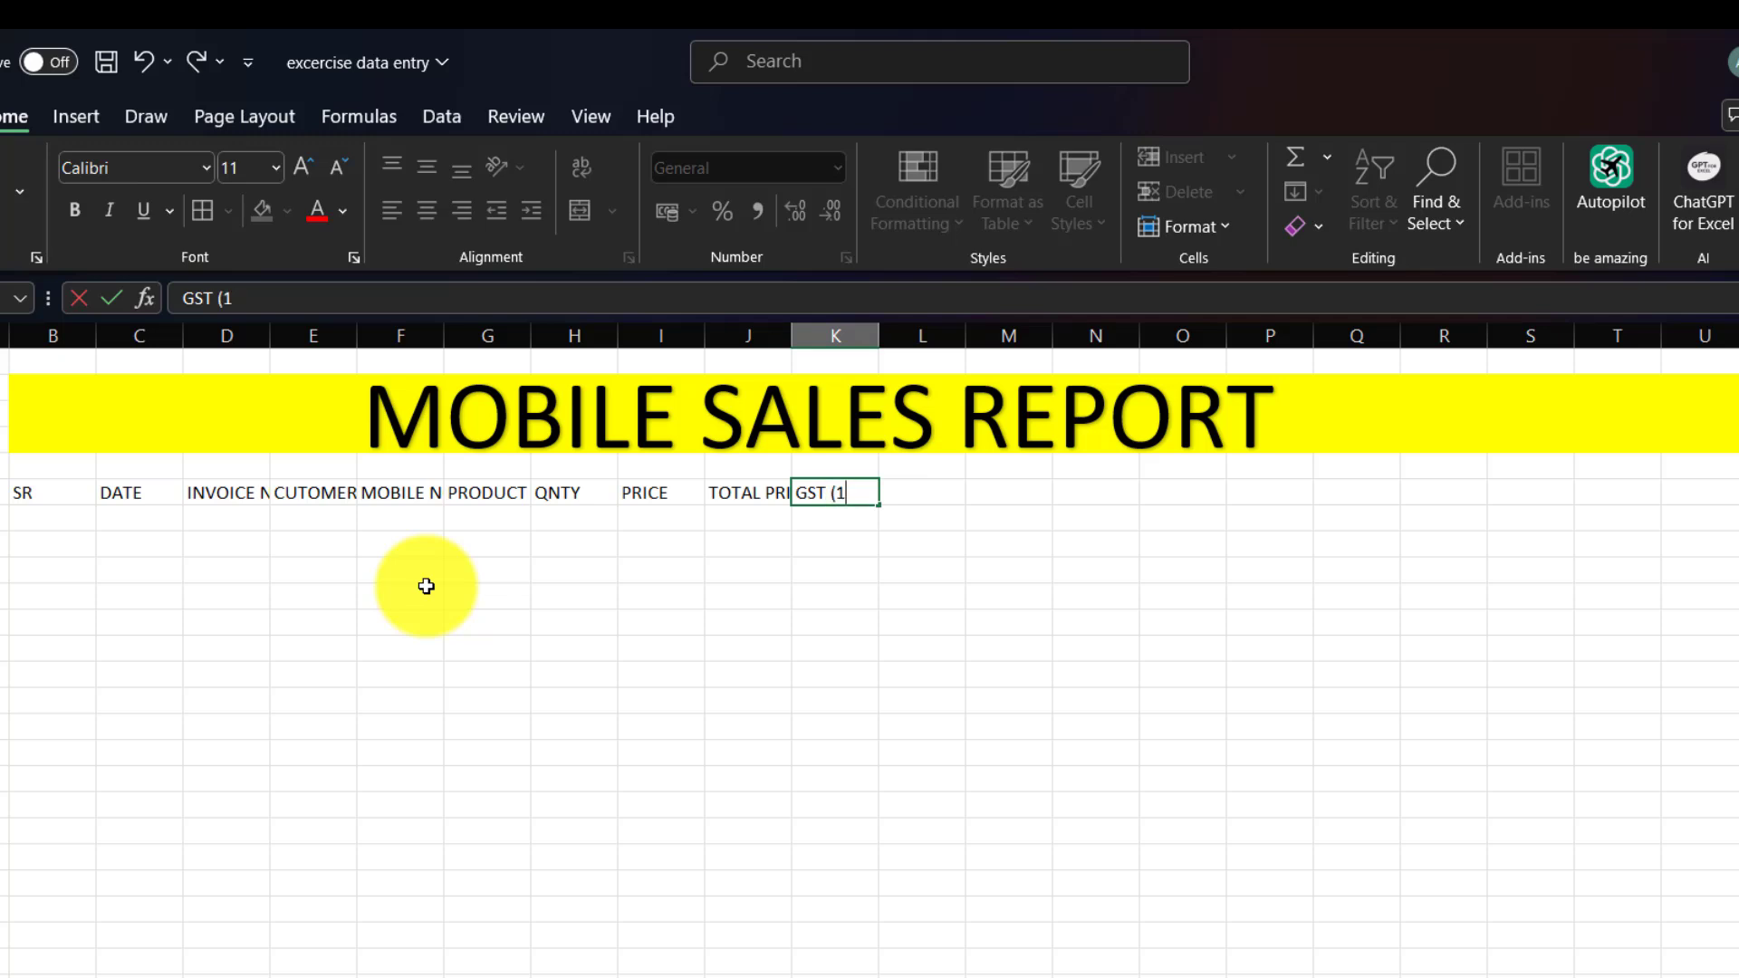
{"action": "type", "text": "8%"}
{"action": "key", "text": "Tab"}
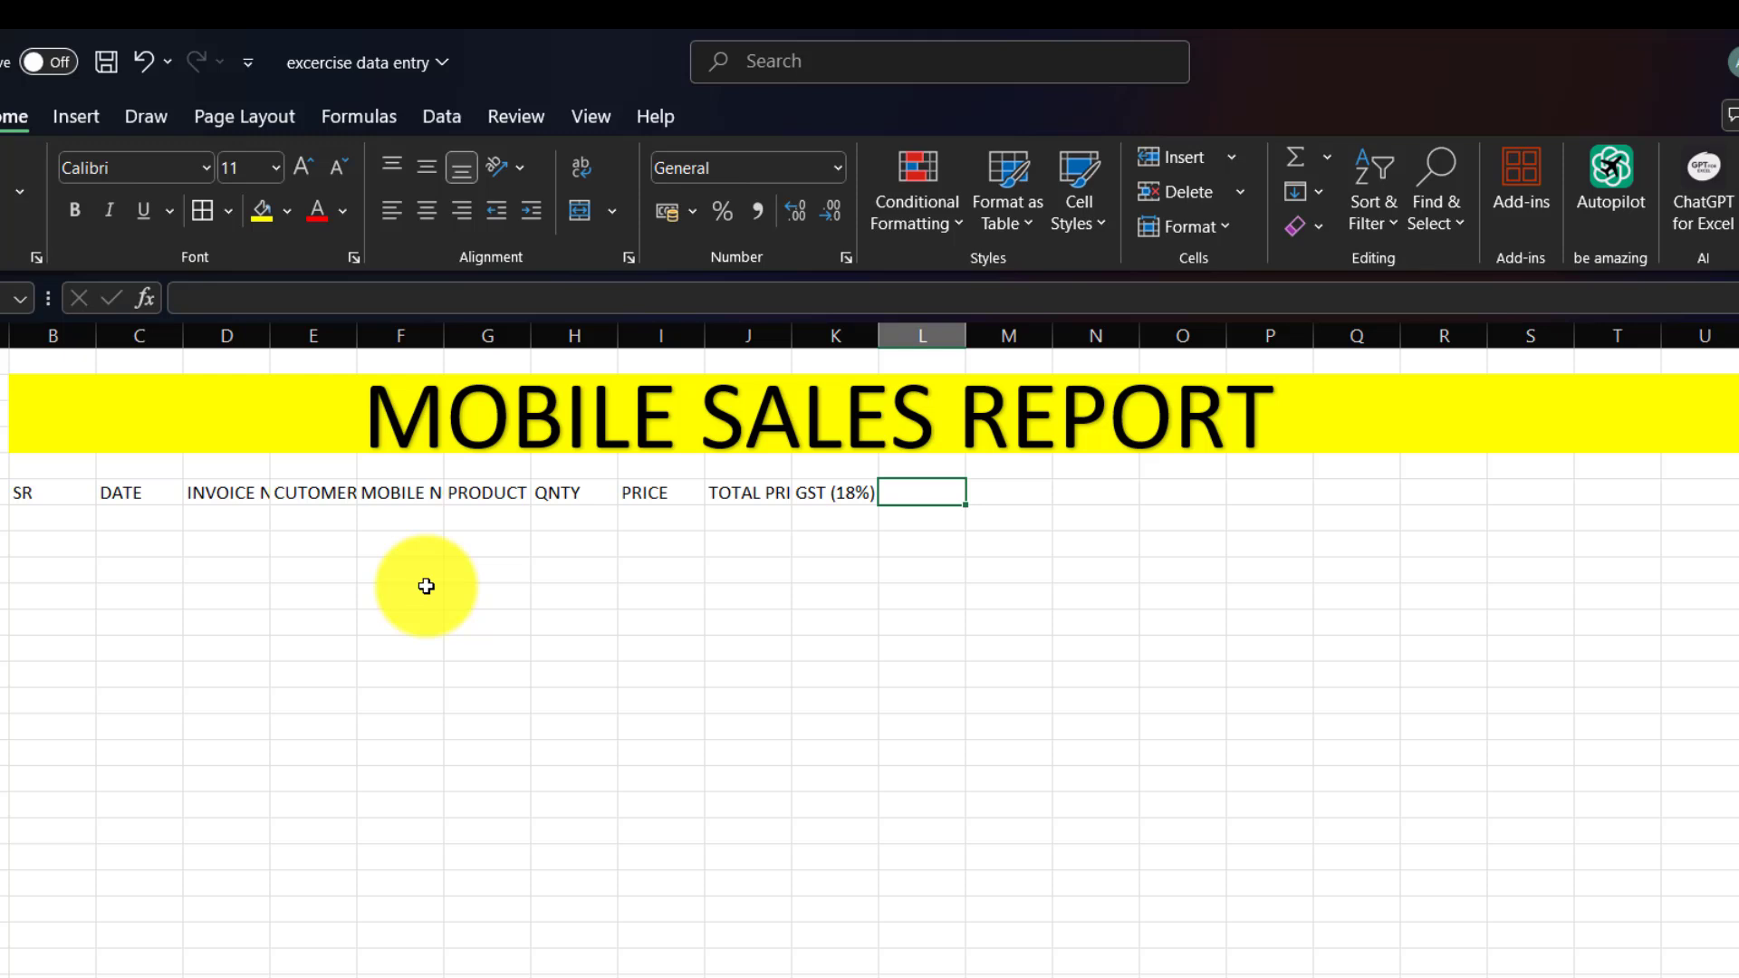
{"action": "type", "text": "GROSS"}
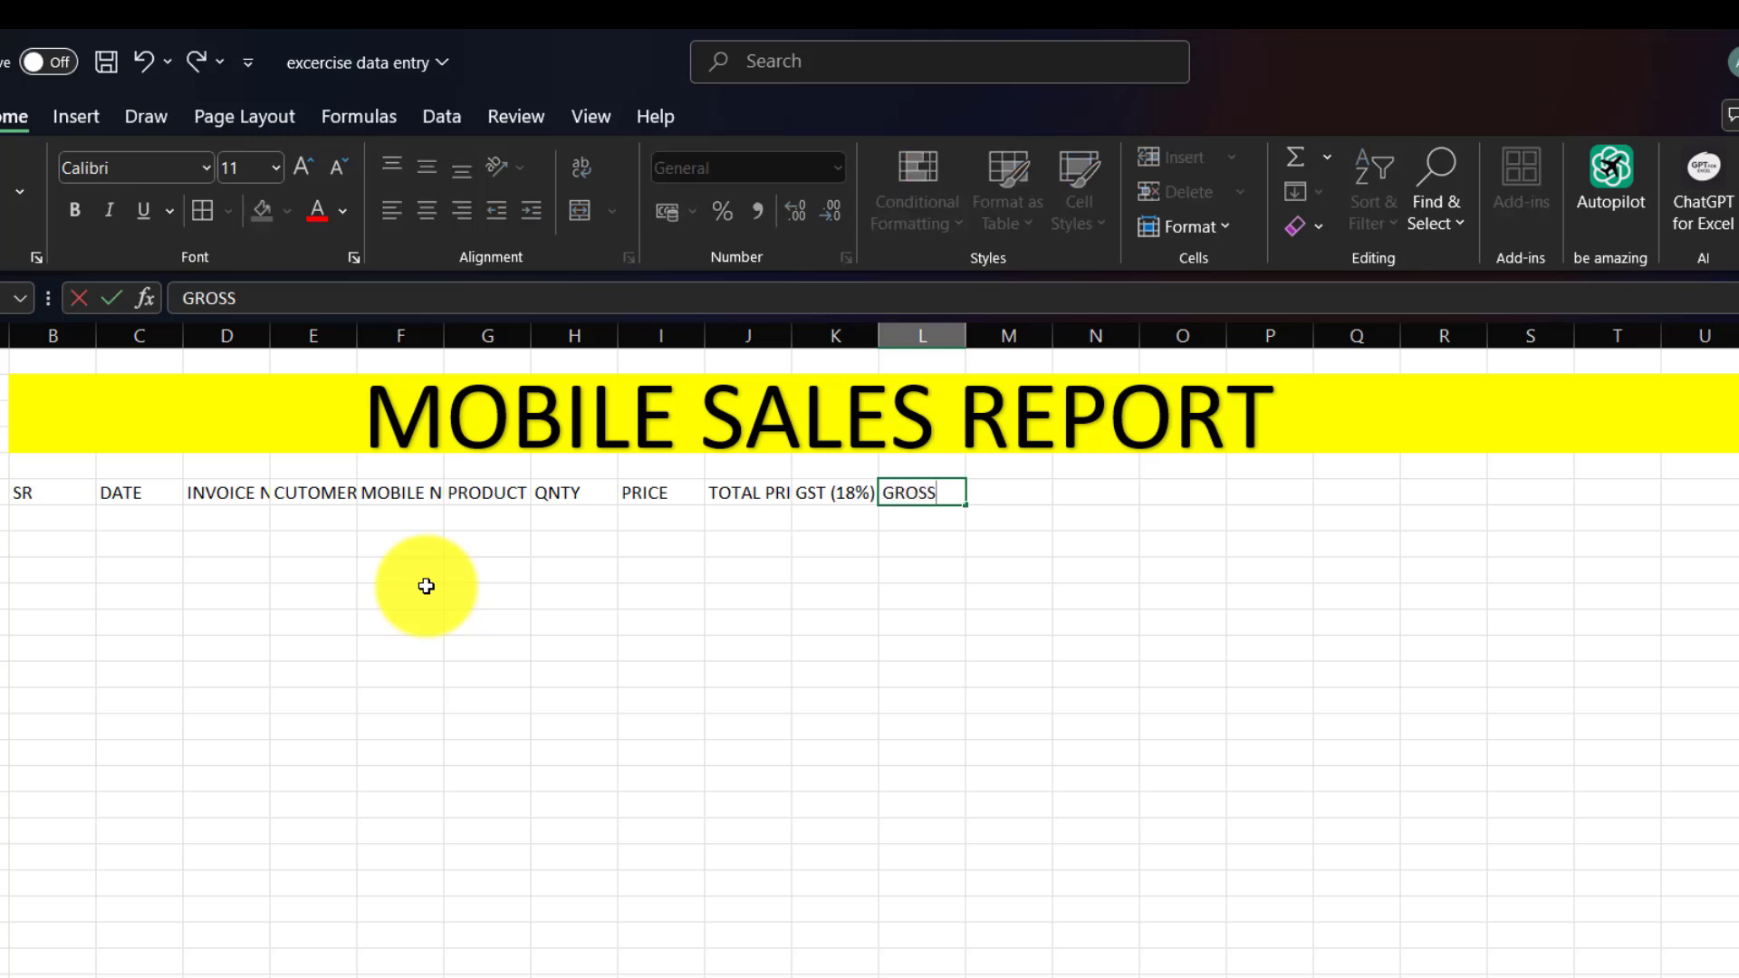
{"action": "type", "text": " TOT"}
{"action": "type", "text": "LA"}
{"action": "key", "text": "BackSpace"}
{"action": "key", "text": "BackSpace"}
{"action": "type", "text": "AL"}
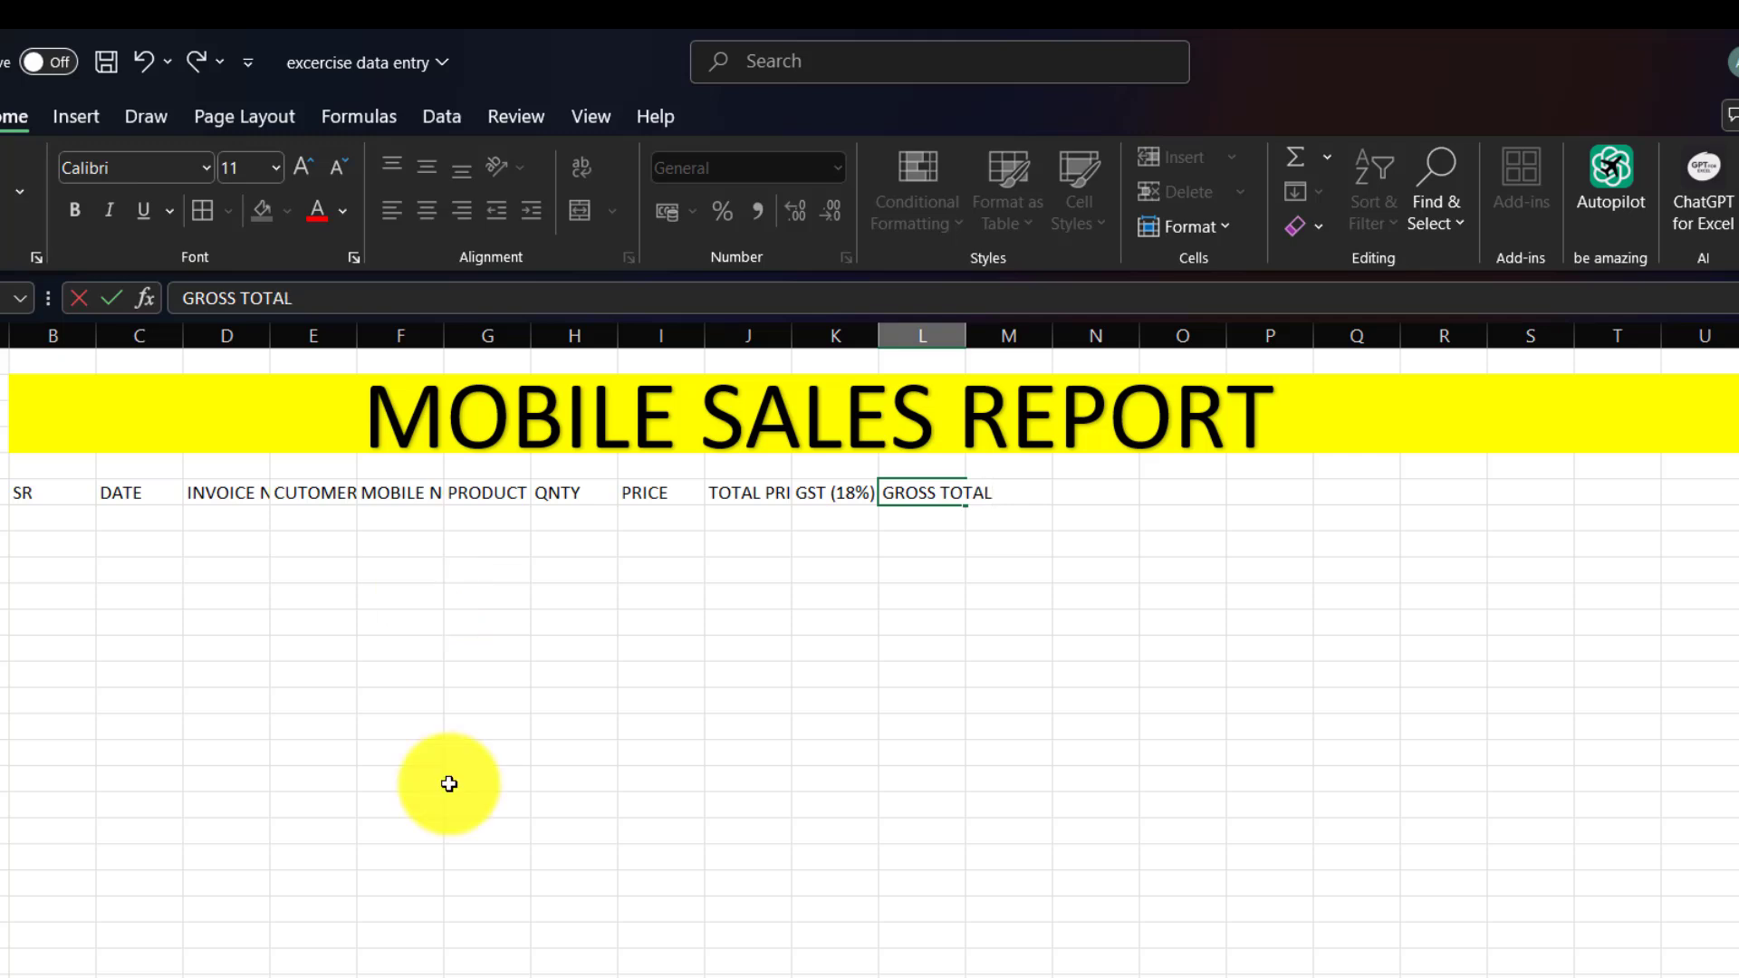
{"action": "left_click", "coordinate": [804, 668]}
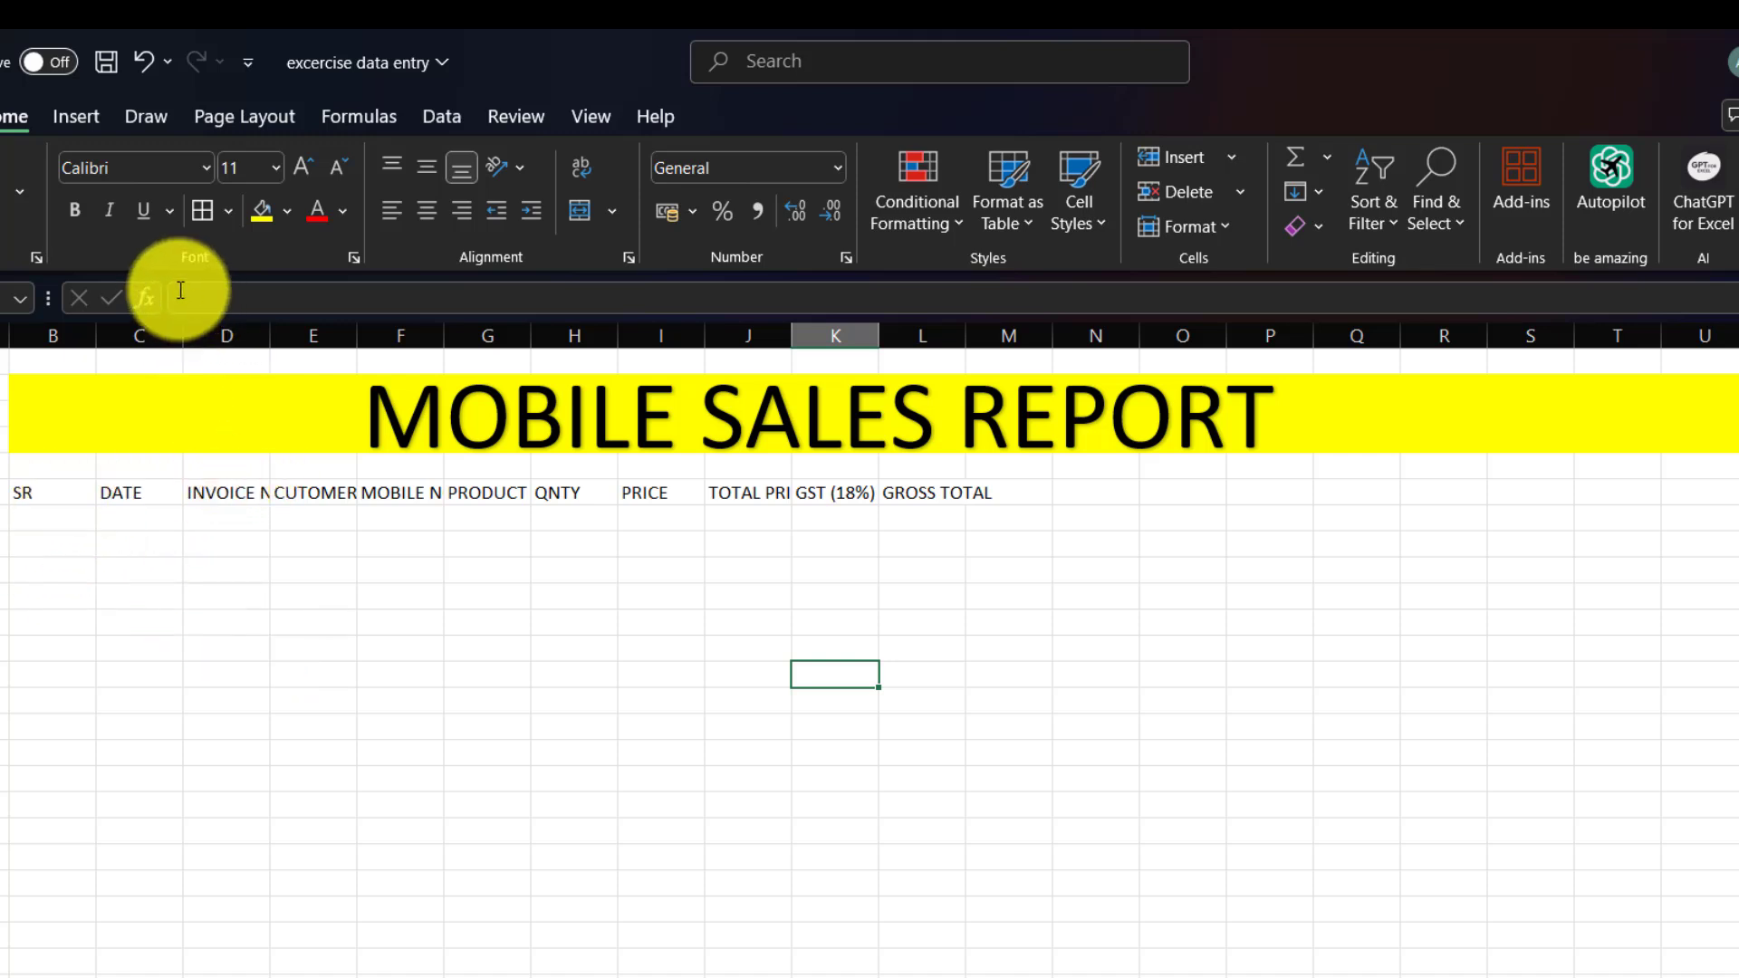
Widen columns C, TOTAL PRICE, GST (18%) and GROSS TOTAL so the headings fit.
{"action": "left_click_drag", "start_coordinate": [181, 333], "coordinate": [759, 337]}
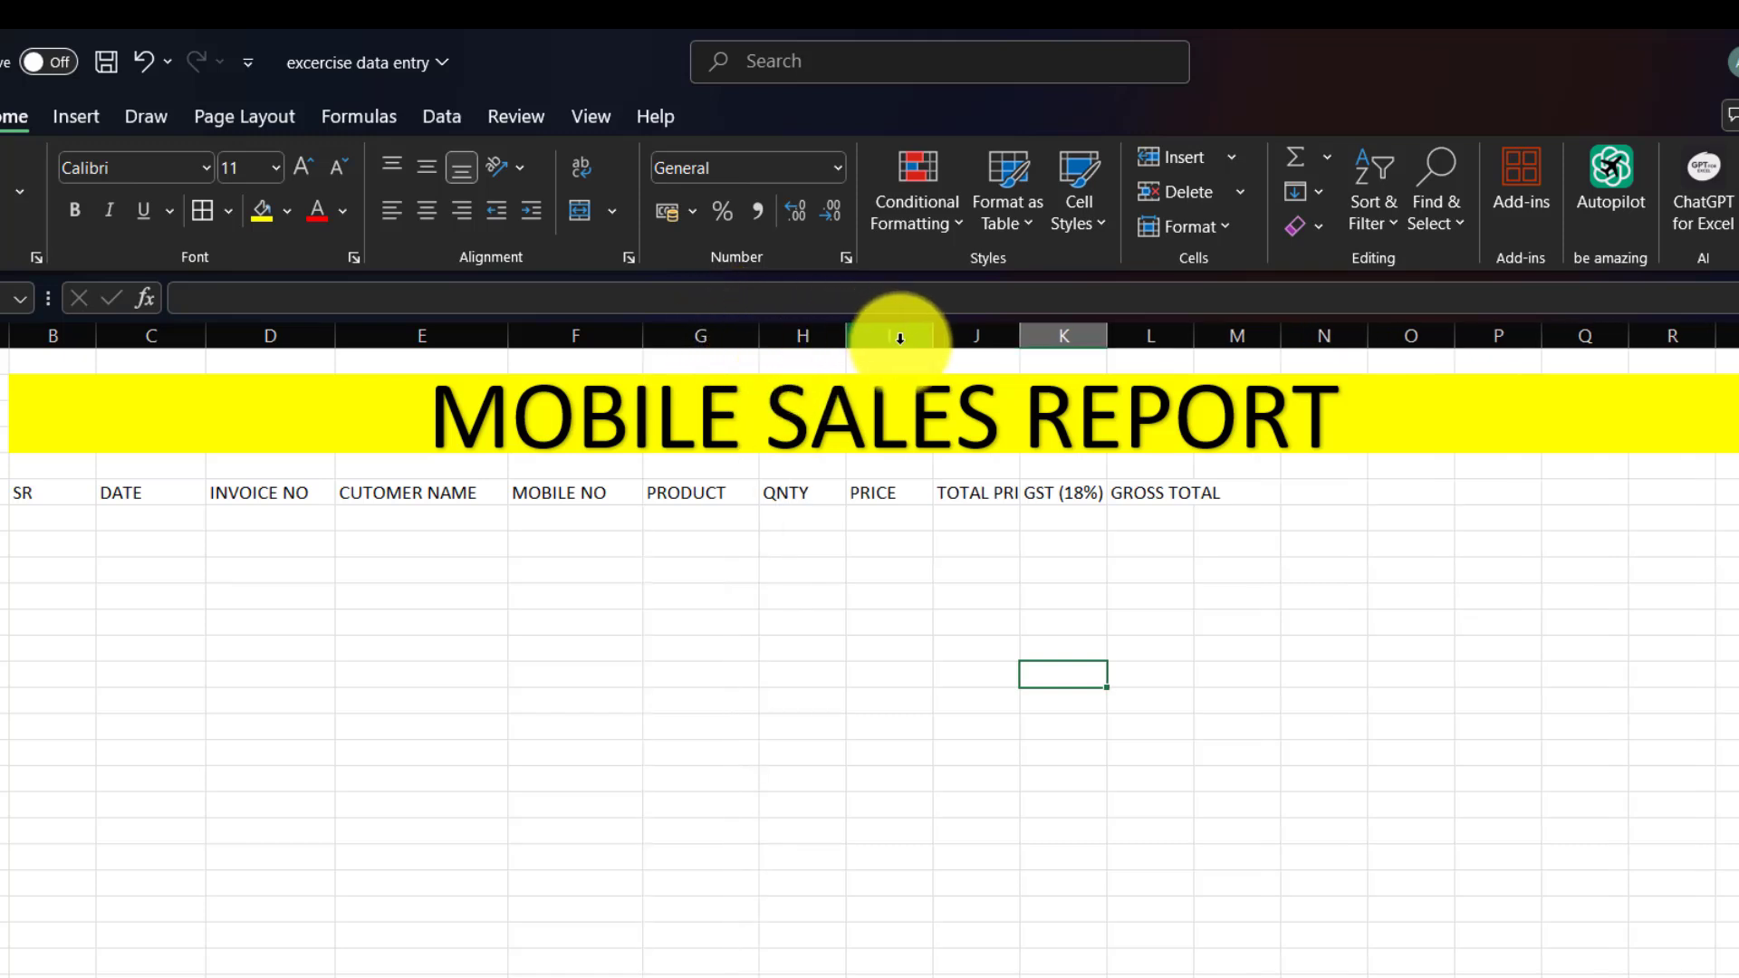
{"action": "left_click_drag", "start_coordinate": [937, 336], "coordinate": [965, 331]}
{"action": "left_click_drag", "start_coordinate": [1138, 330], "coordinate": [1083, 340]}
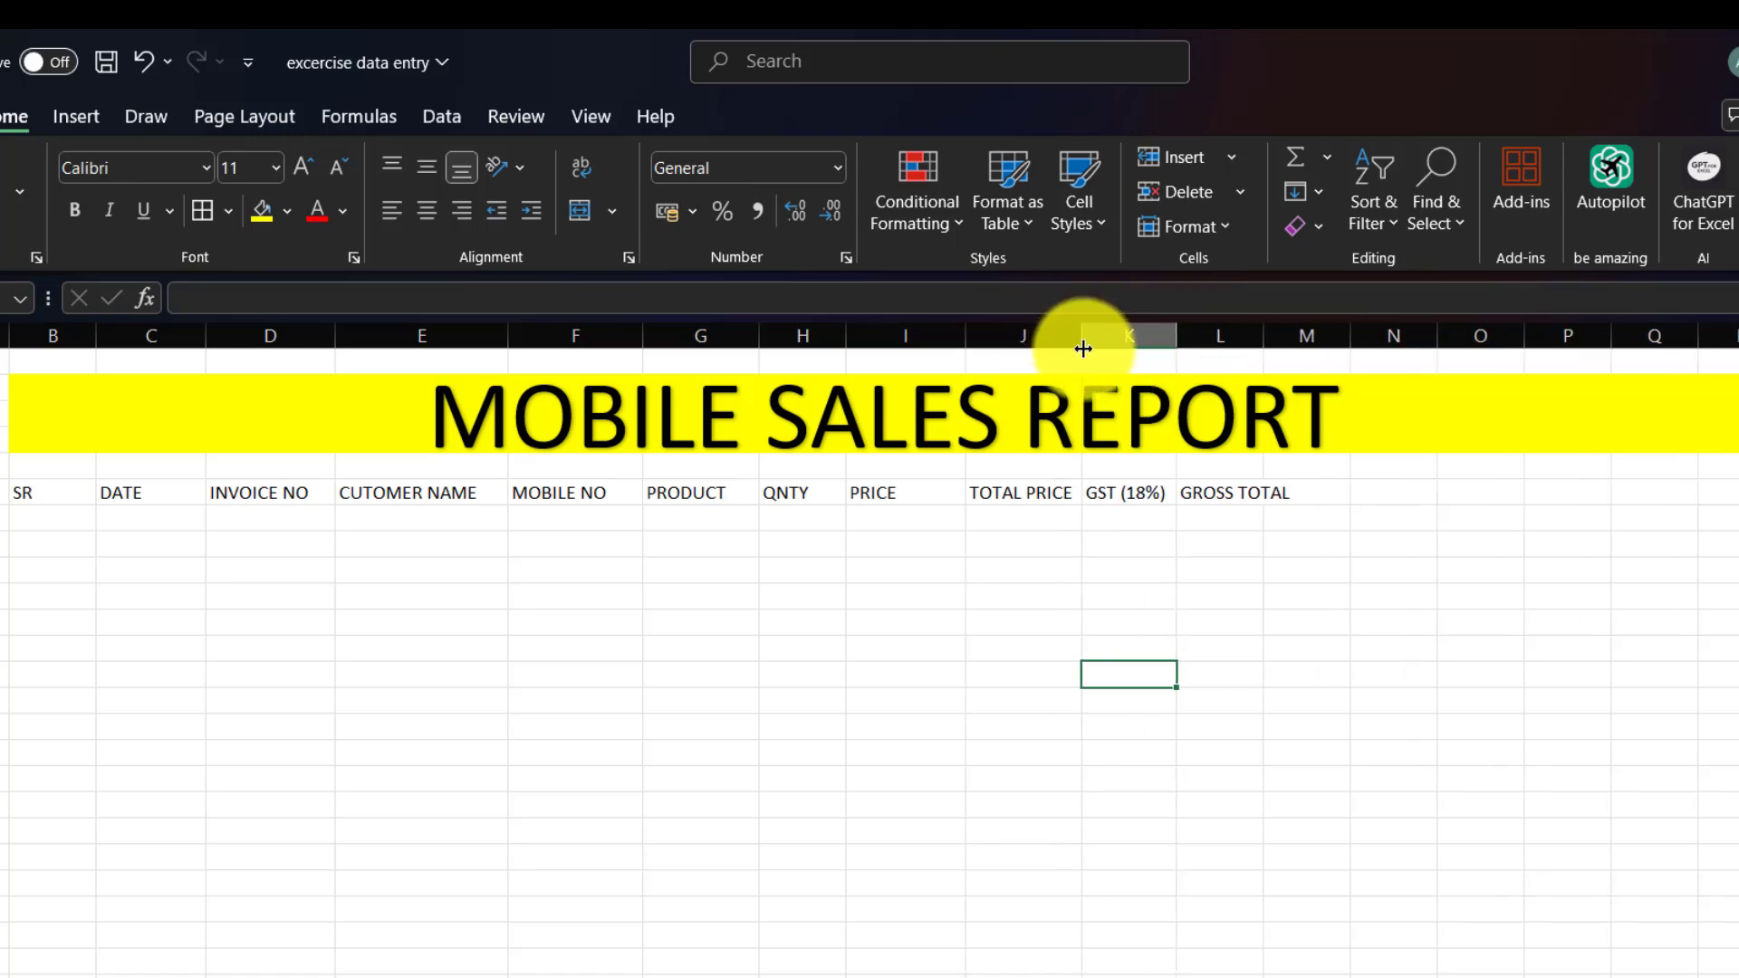
{"action": "left_click_drag", "start_coordinate": [1261, 331], "coordinate": [1321, 351]}
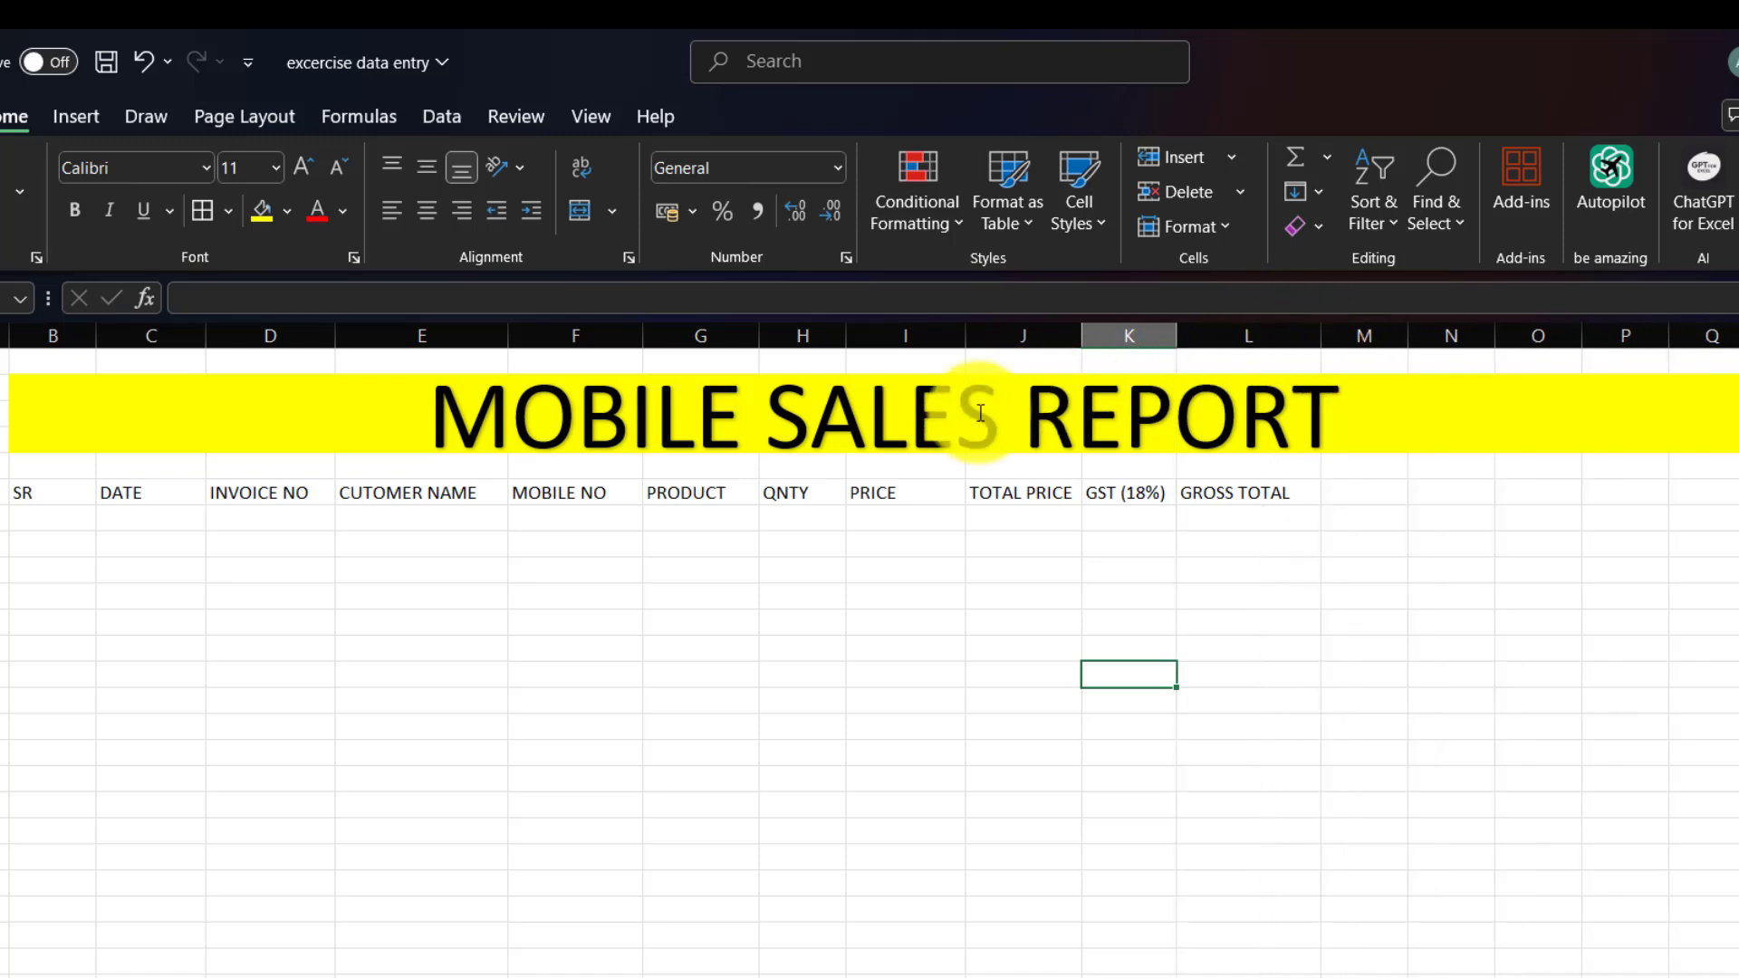
Shift the MOBILE SALES REPORT title further left.
{"action": "left_click", "coordinate": [984, 409]}
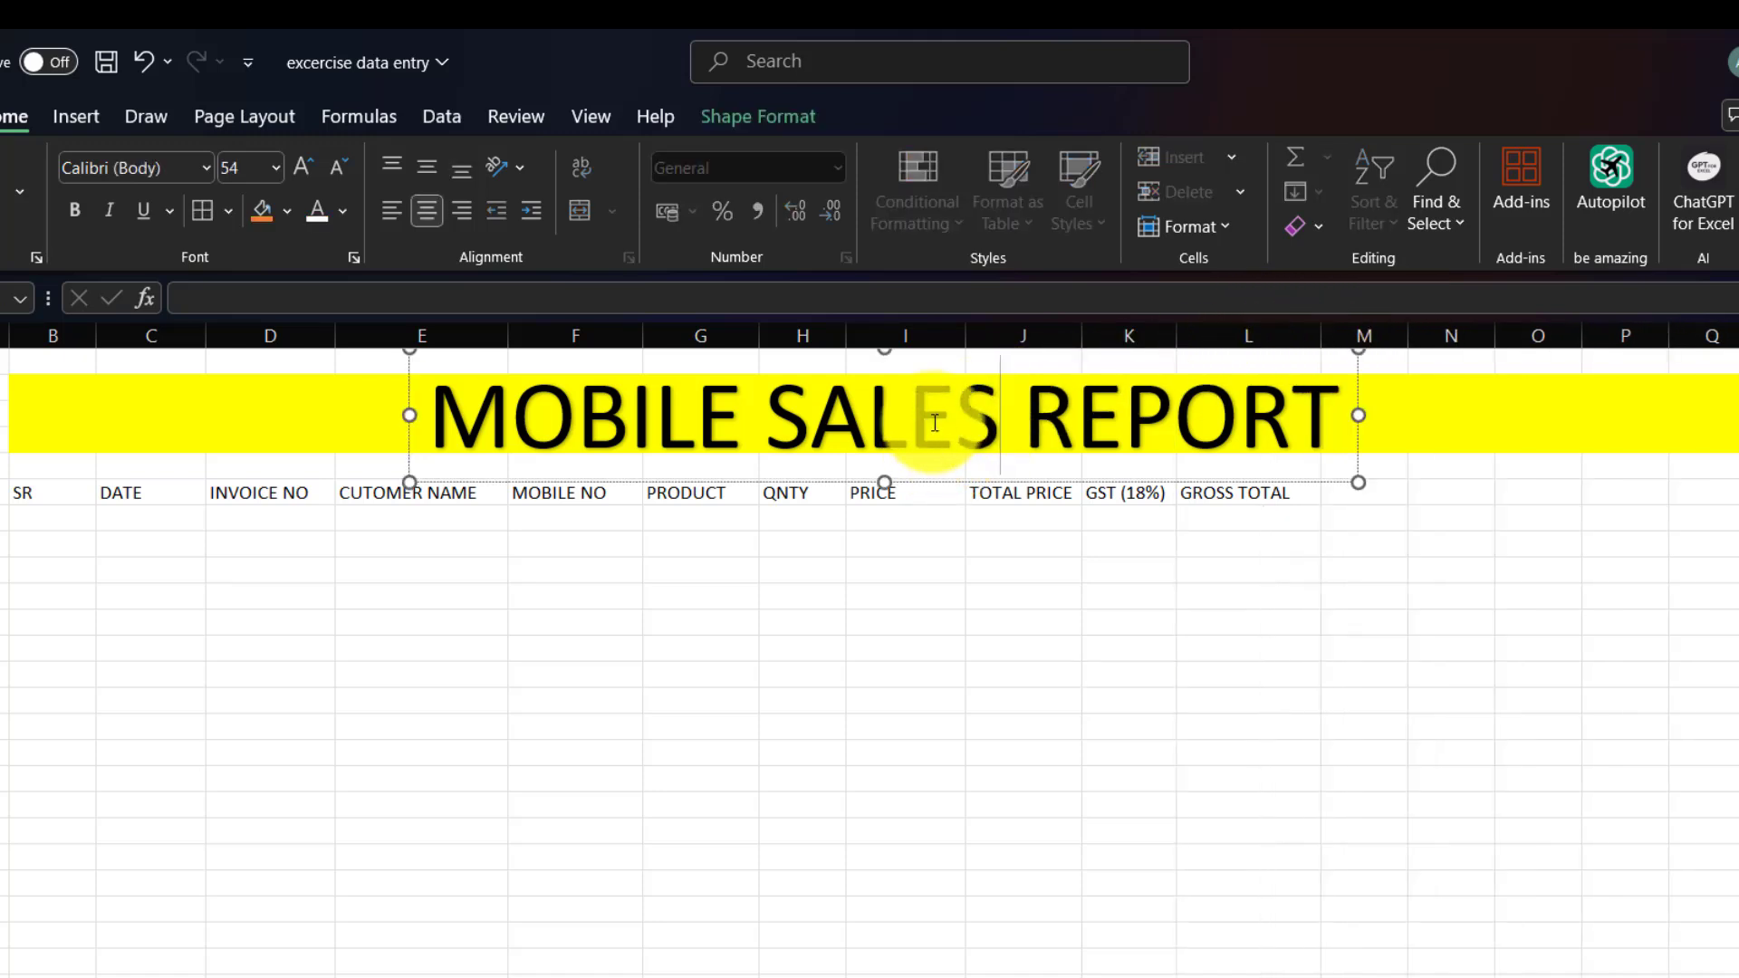
{"action": "left_click_drag", "start_coordinate": [1134, 481], "coordinate": [916, 470]}
{"action": "left_click", "coordinate": [869, 595]}
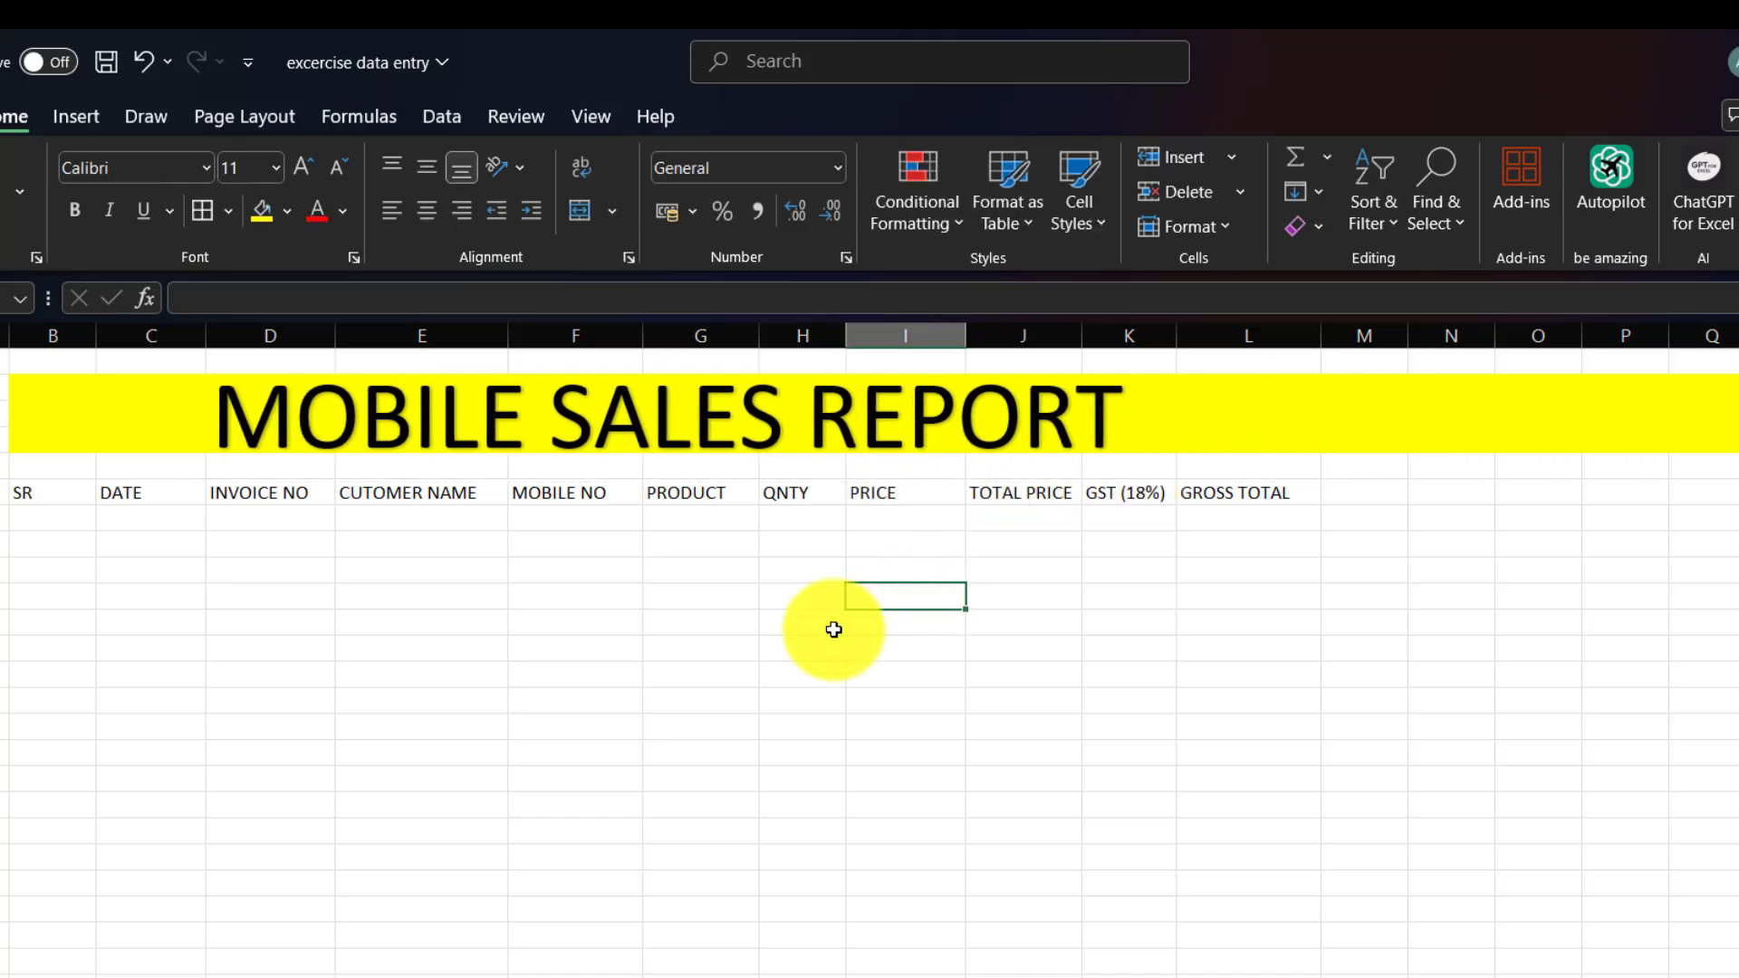
Format header row B5:L5 with light green fill and bold, red, centred text.
{"action": "left_click_drag", "start_coordinate": [43, 504], "coordinate": [1244, 501]}
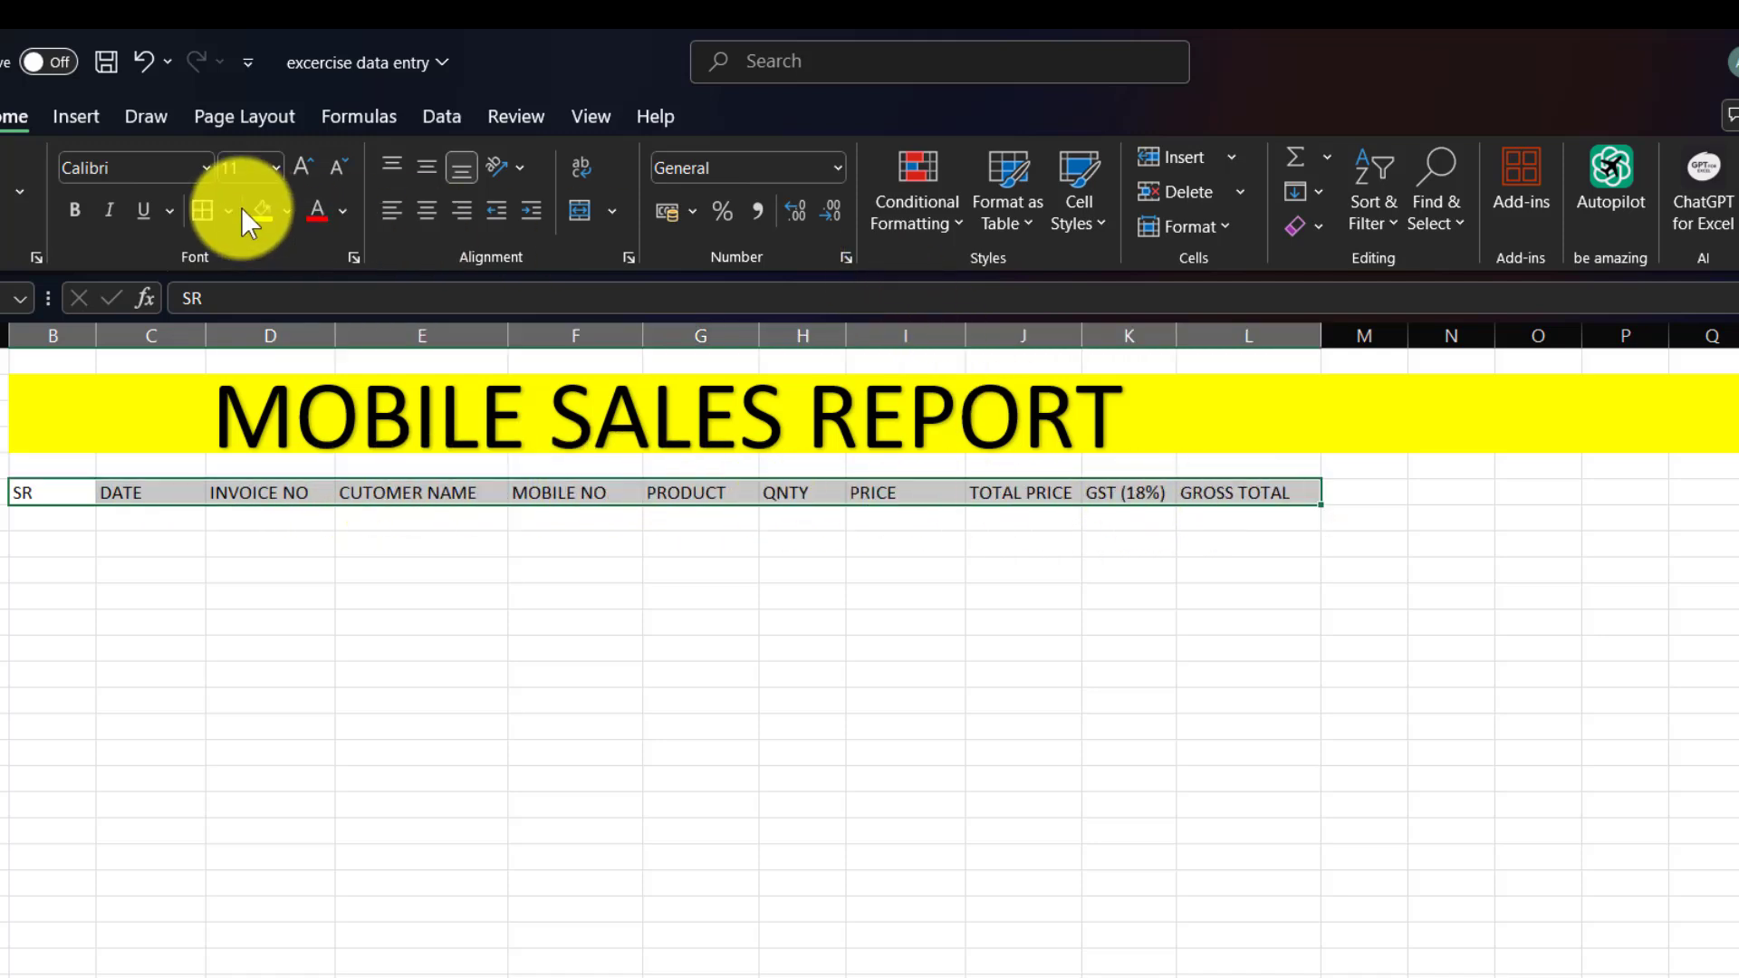
{"action": "left_click", "coordinate": [288, 215]}
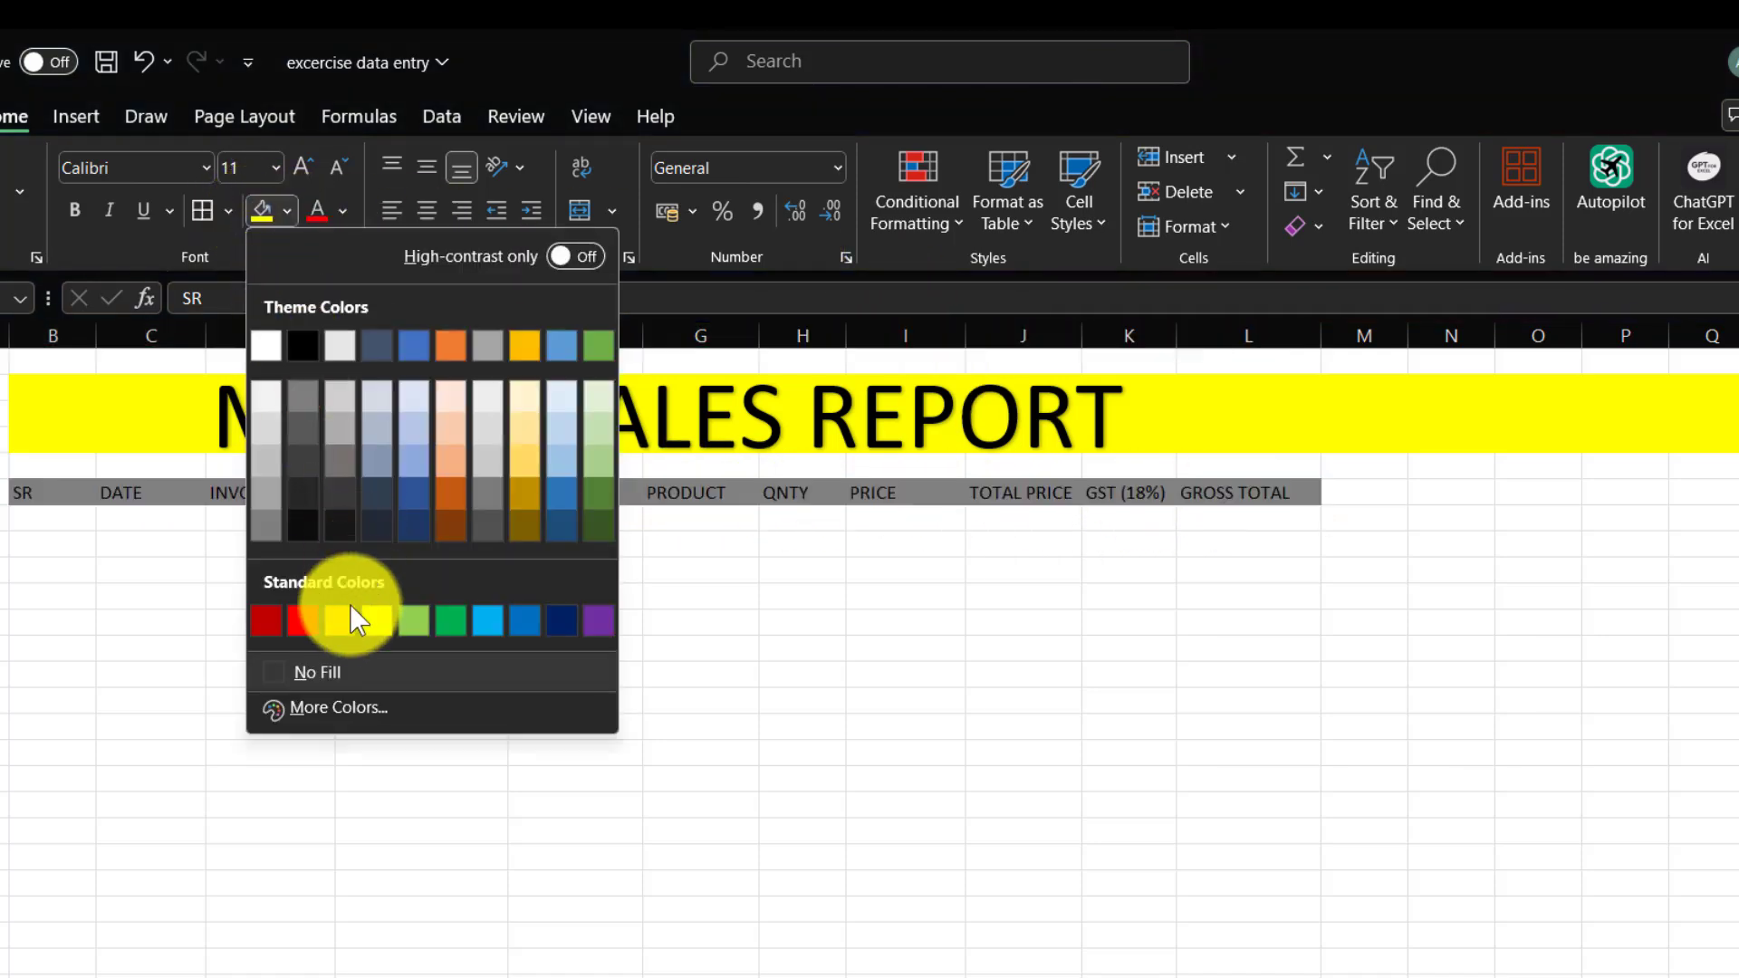
{"action": "left_click", "coordinate": [415, 616]}
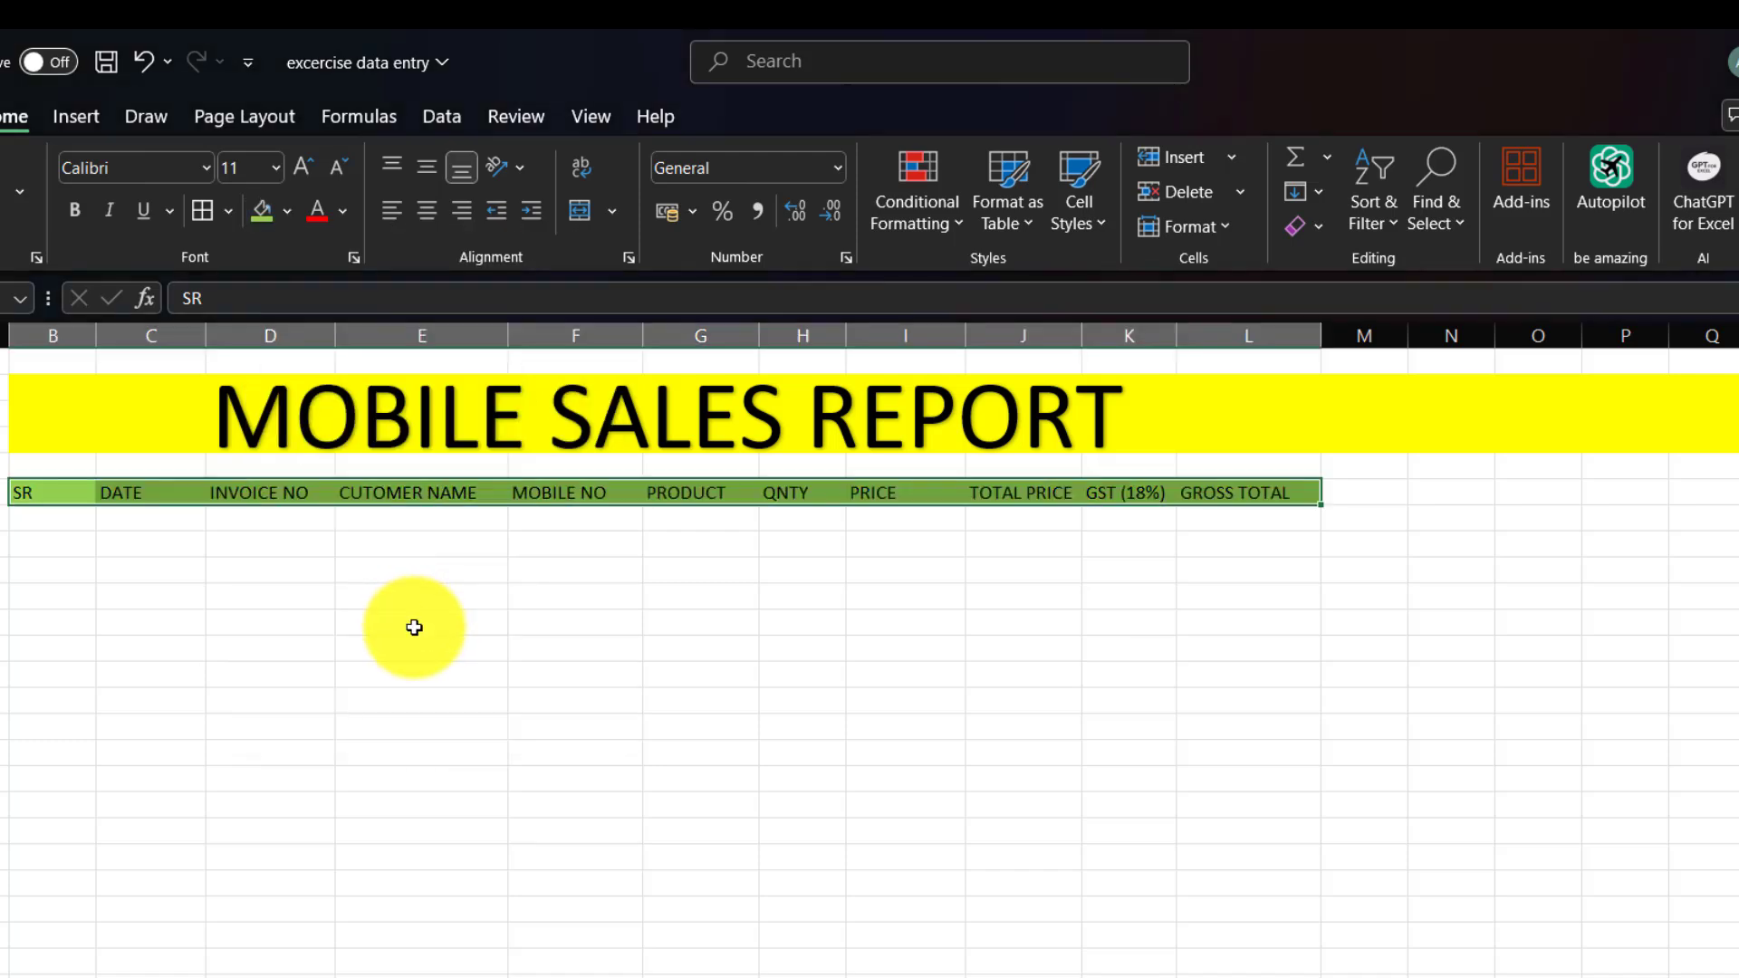
{"action": "left_click", "coordinate": [317, 210]}
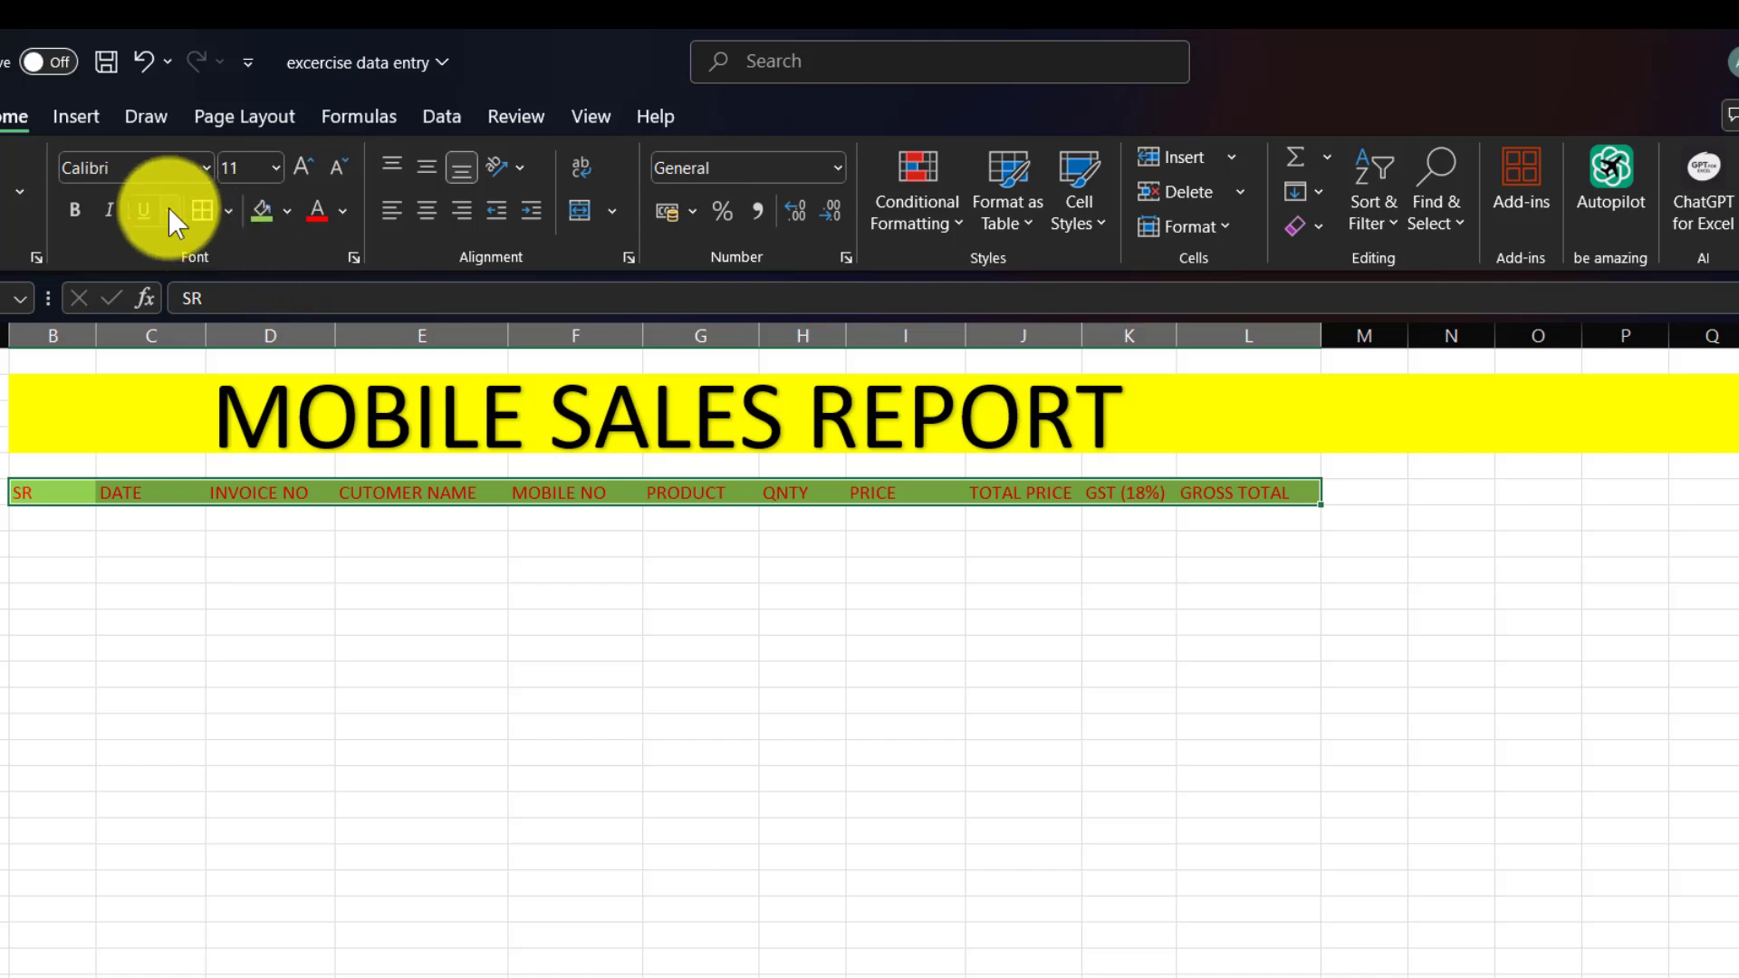
{"action": "left_click", "coordinate": [67, 208]}
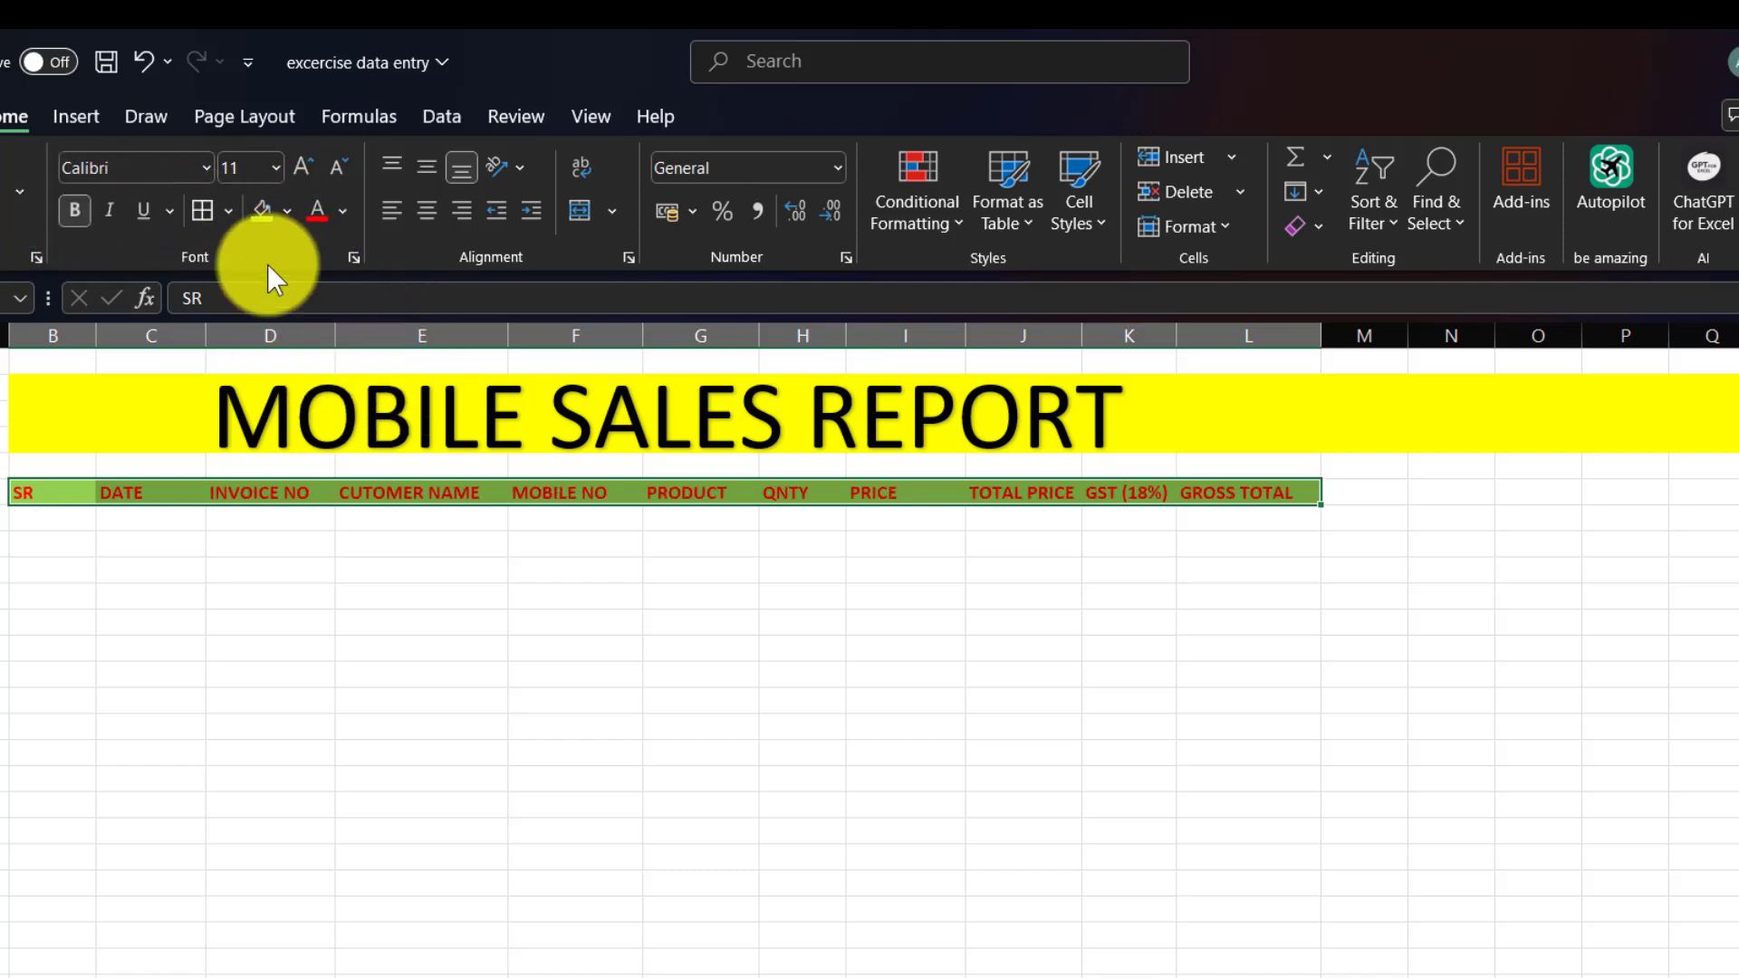
{"action": "left_click", "coordinate": [427, 208]}
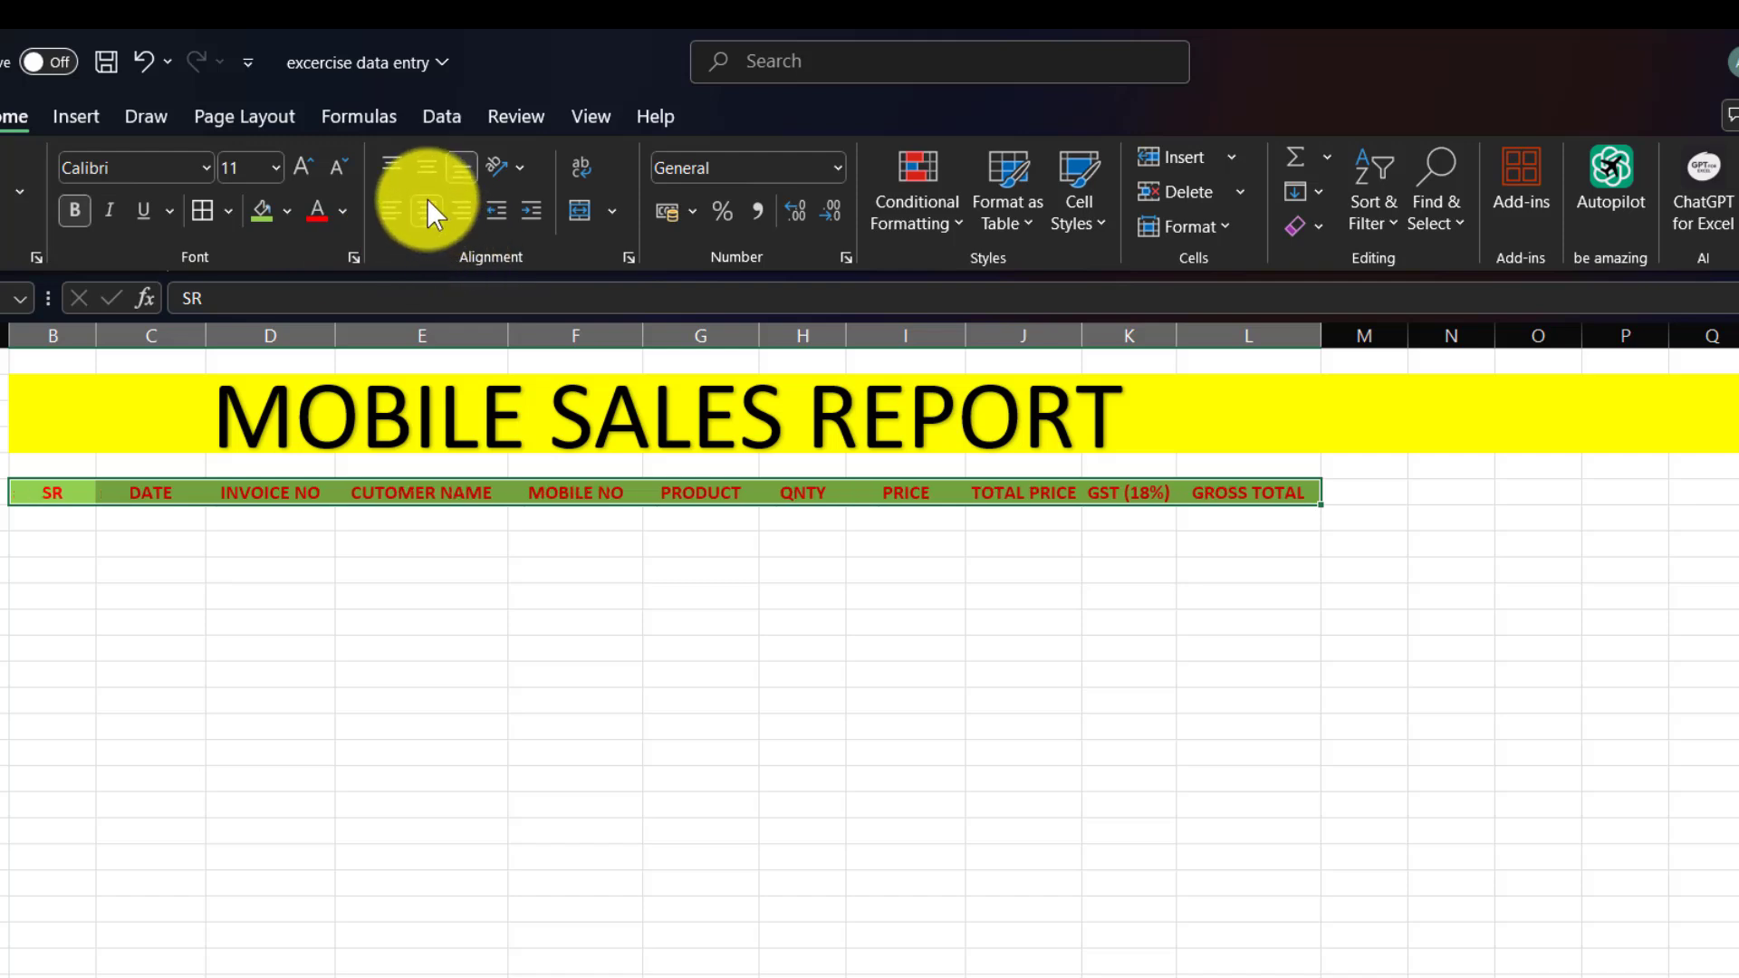
{"action": "left_click", "coordinate": [974, 620]}
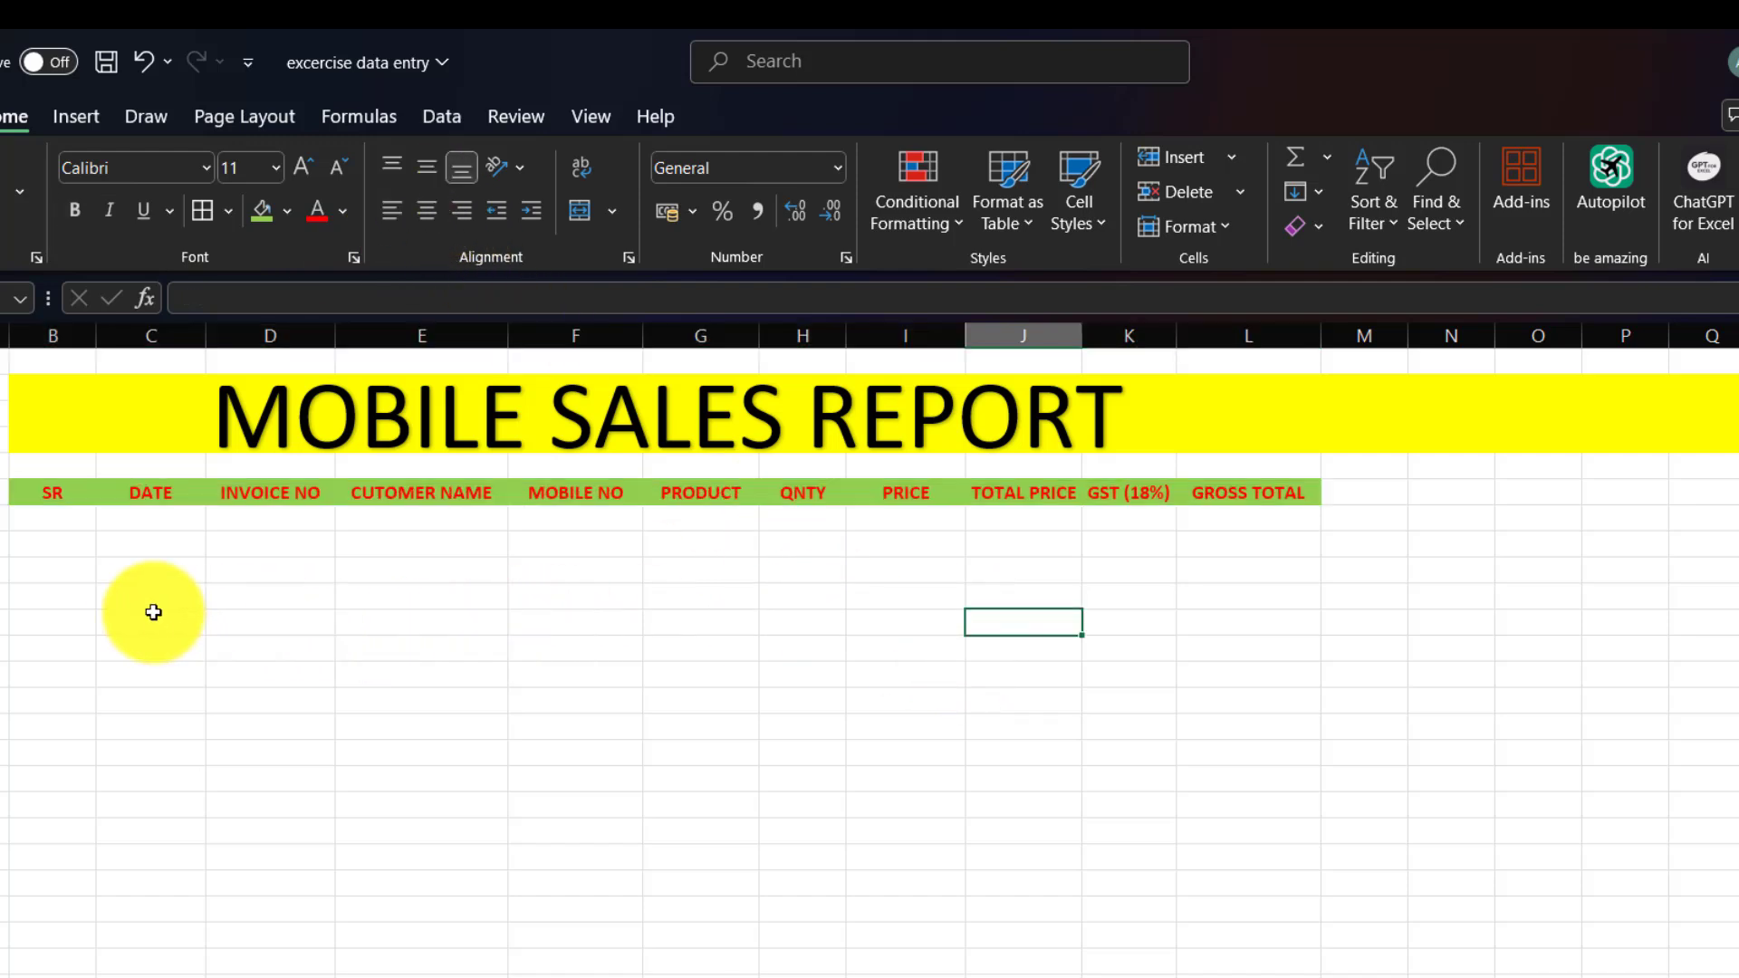
{"action": "left_click_drag", "start_coordinate": [58, 489], "coordinate": [1199, 485]}
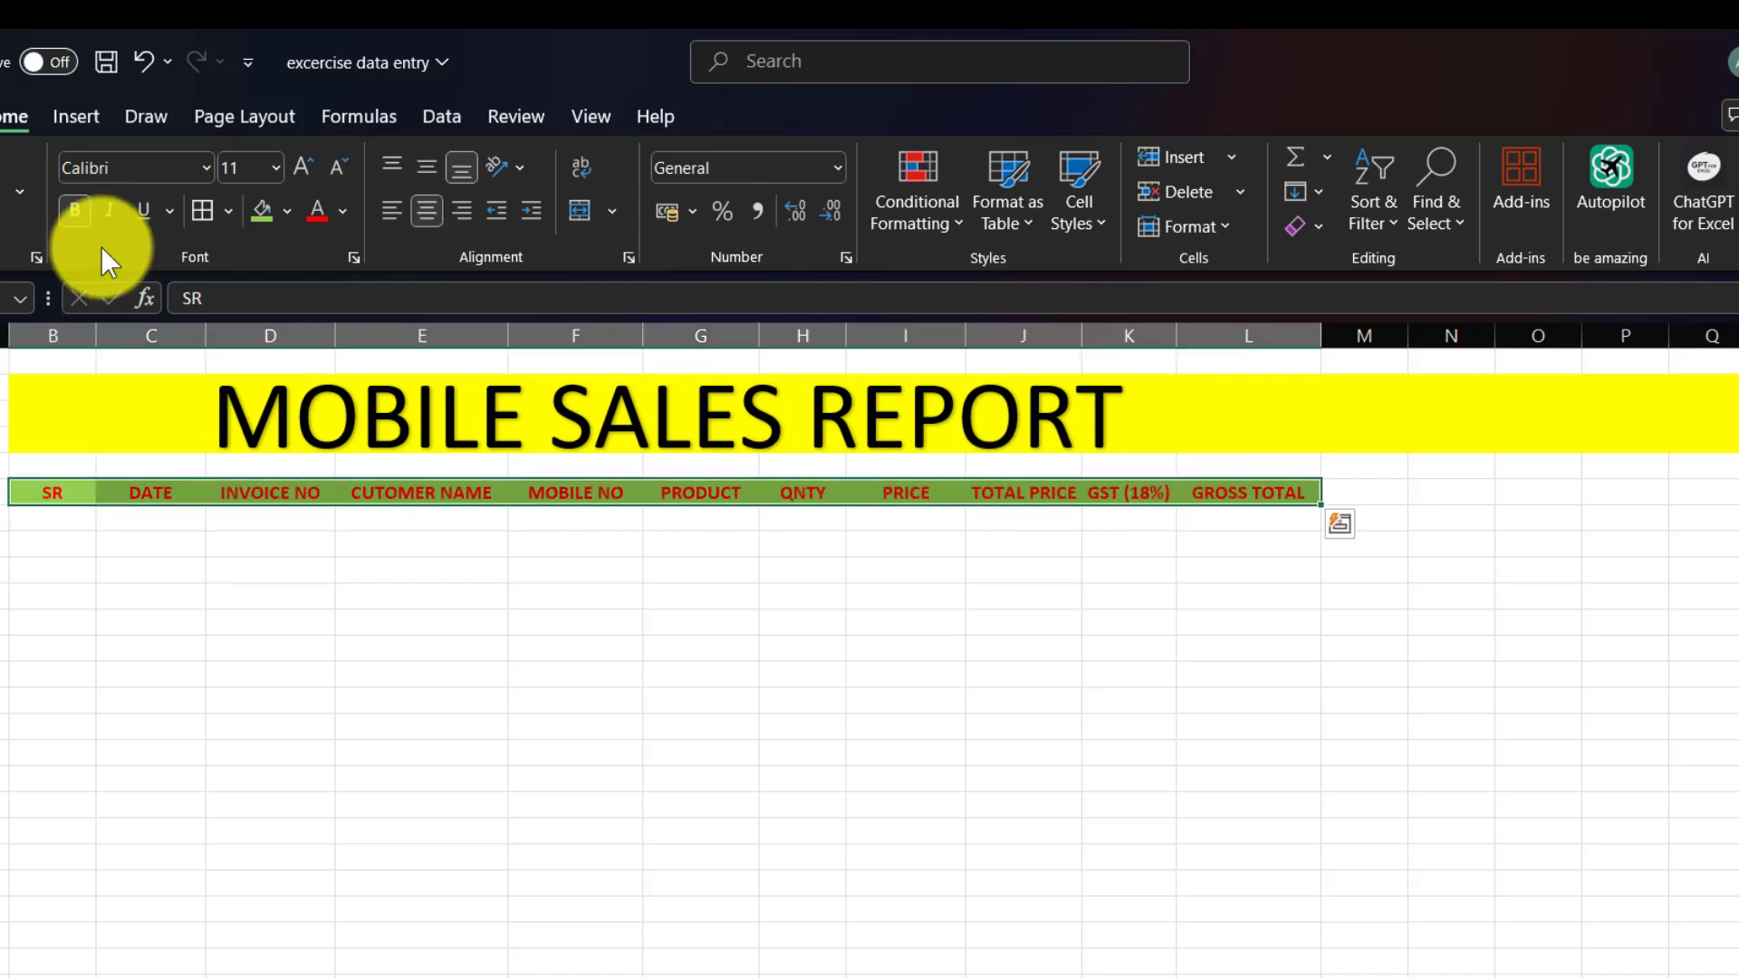
{"action": "left_click", "coordinate": [75, 210]}
{"action": "left_click", "coordinate": [1023, 624]}
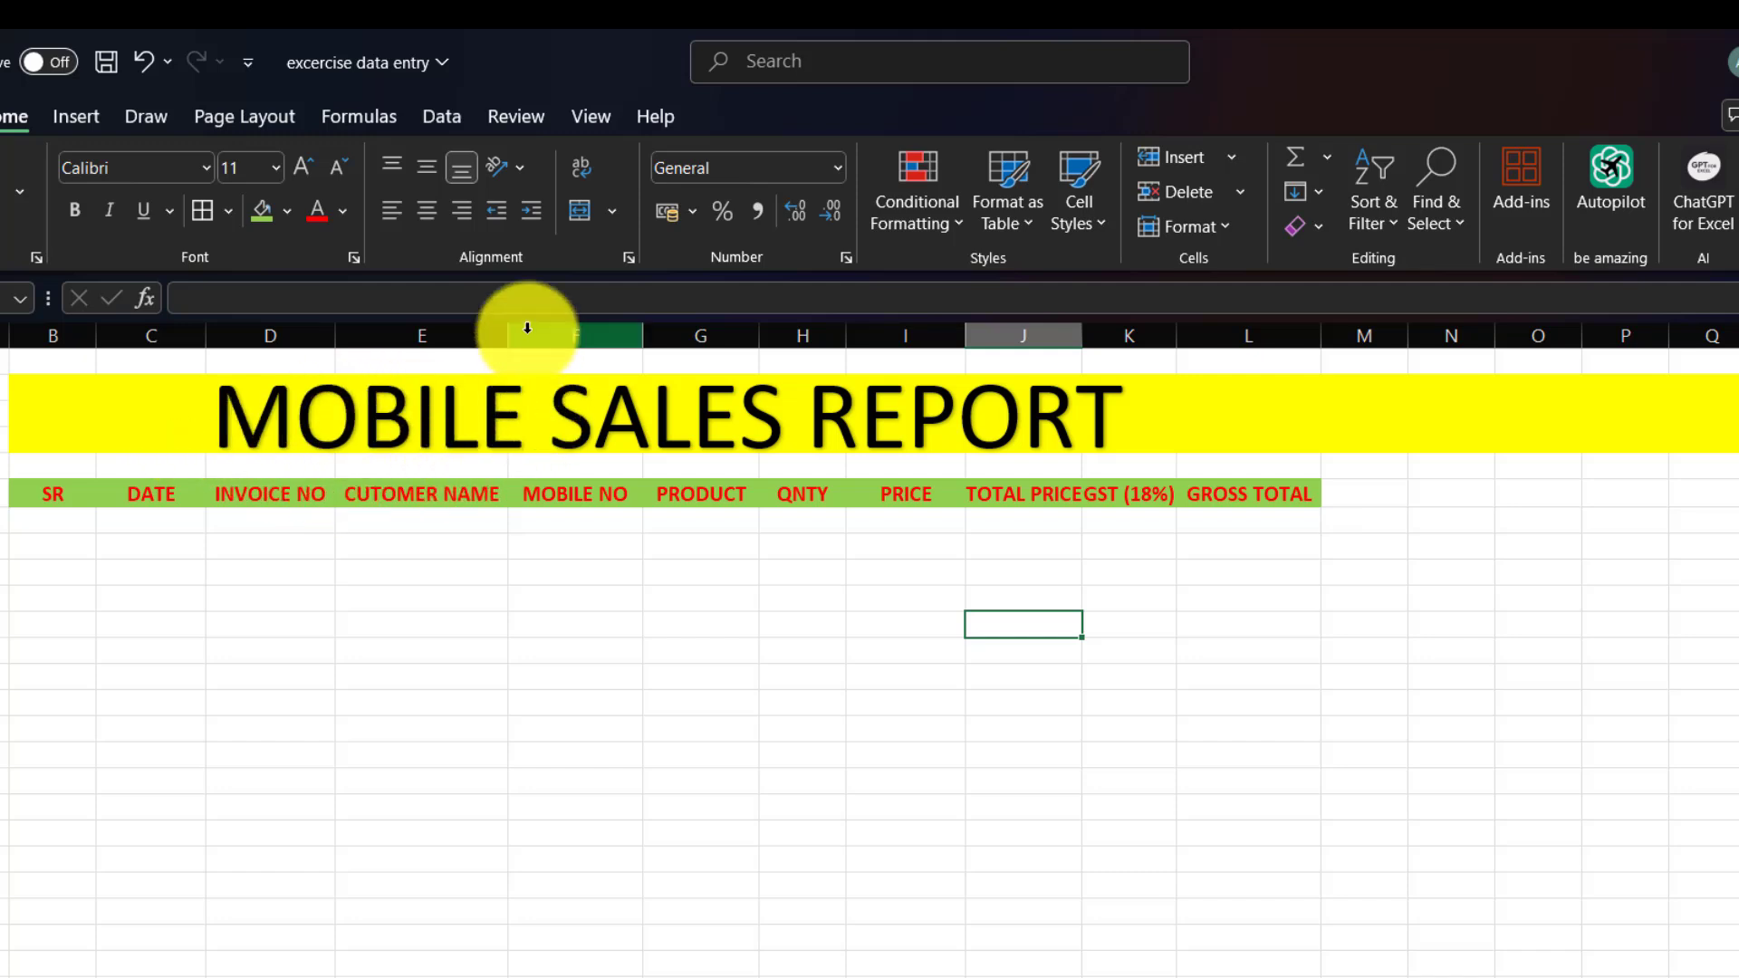
Widen the CUTOMER NAME column and autofit the TOTAL PRICE and GROSS TOTAL columns.
{"action": "left_click_drag", "start_coordinate": [509, 332], "coordinate": [519, 330]}
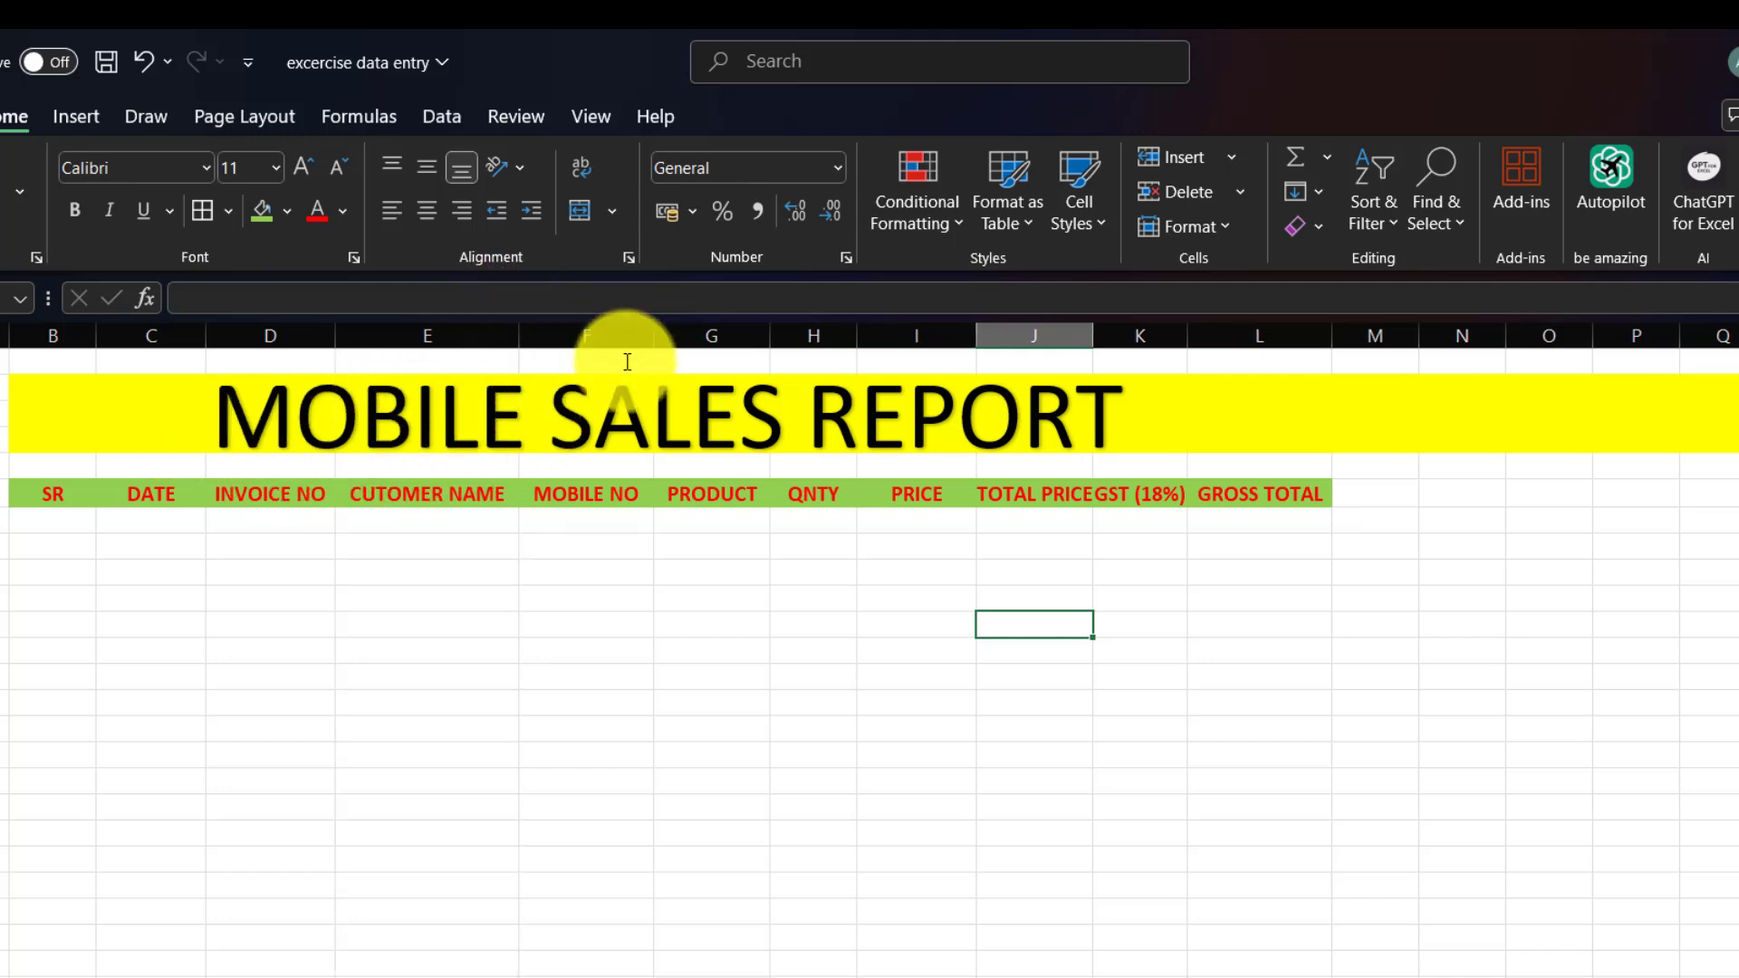
{"action": "double_click", "coordinate": [1093, 336]}
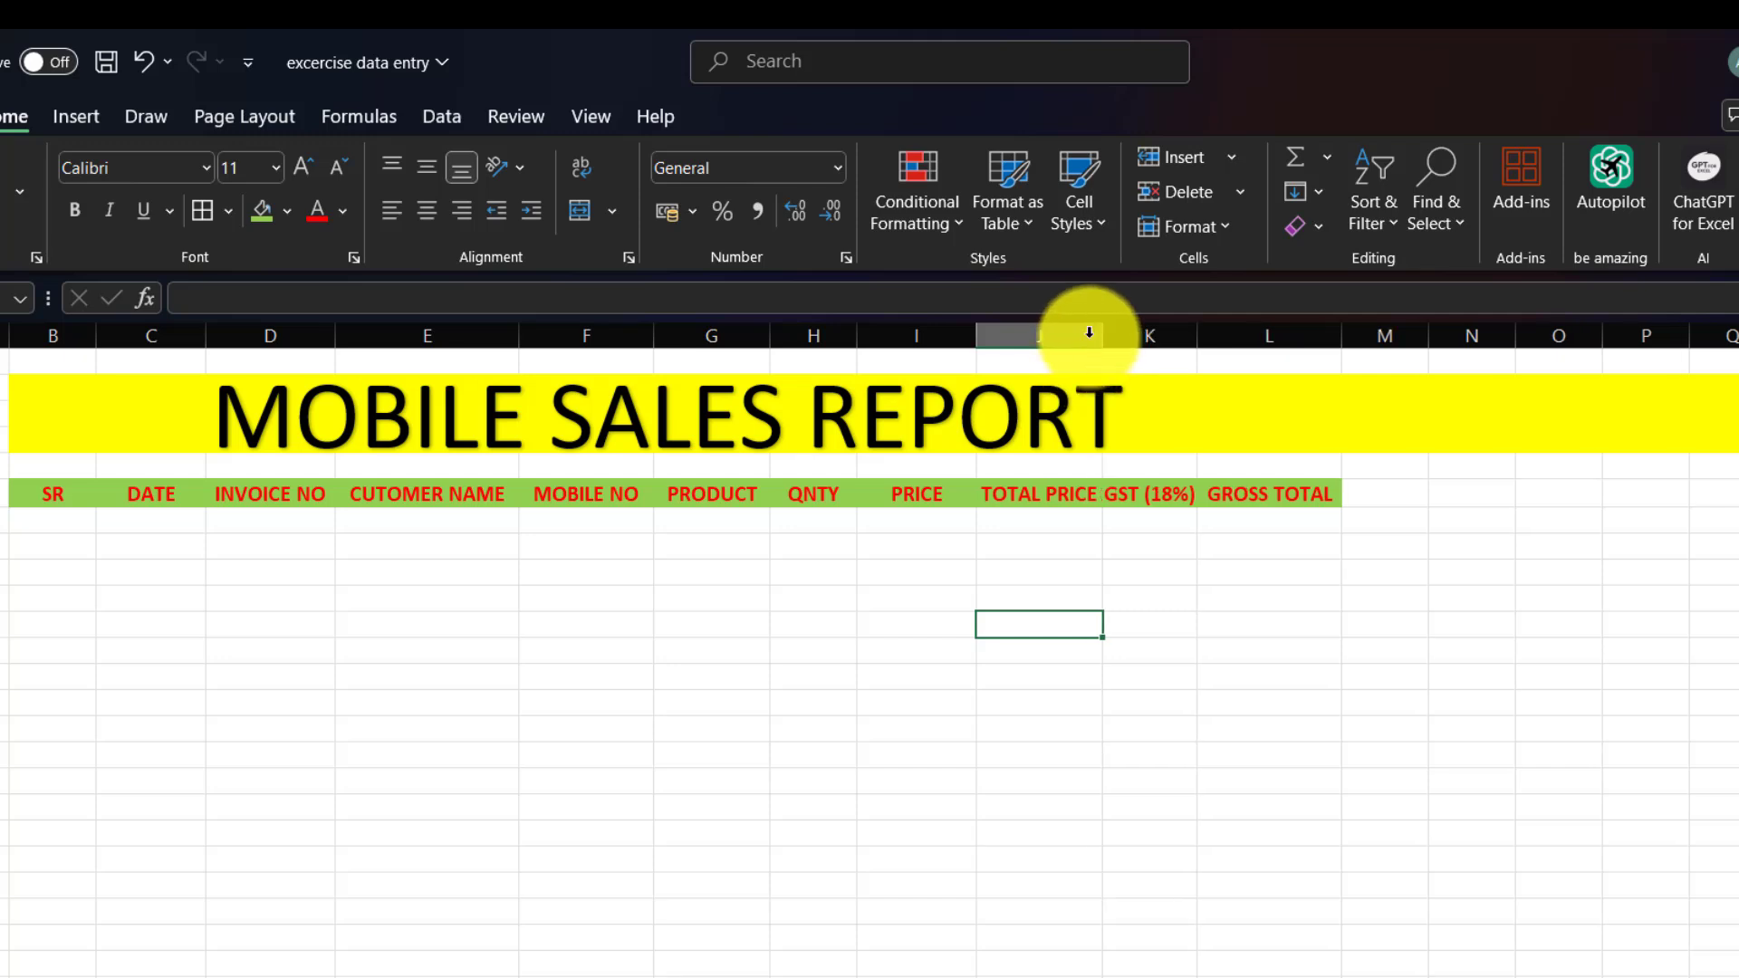
{"action": "double_click", "coordinate": [1340, 342]}
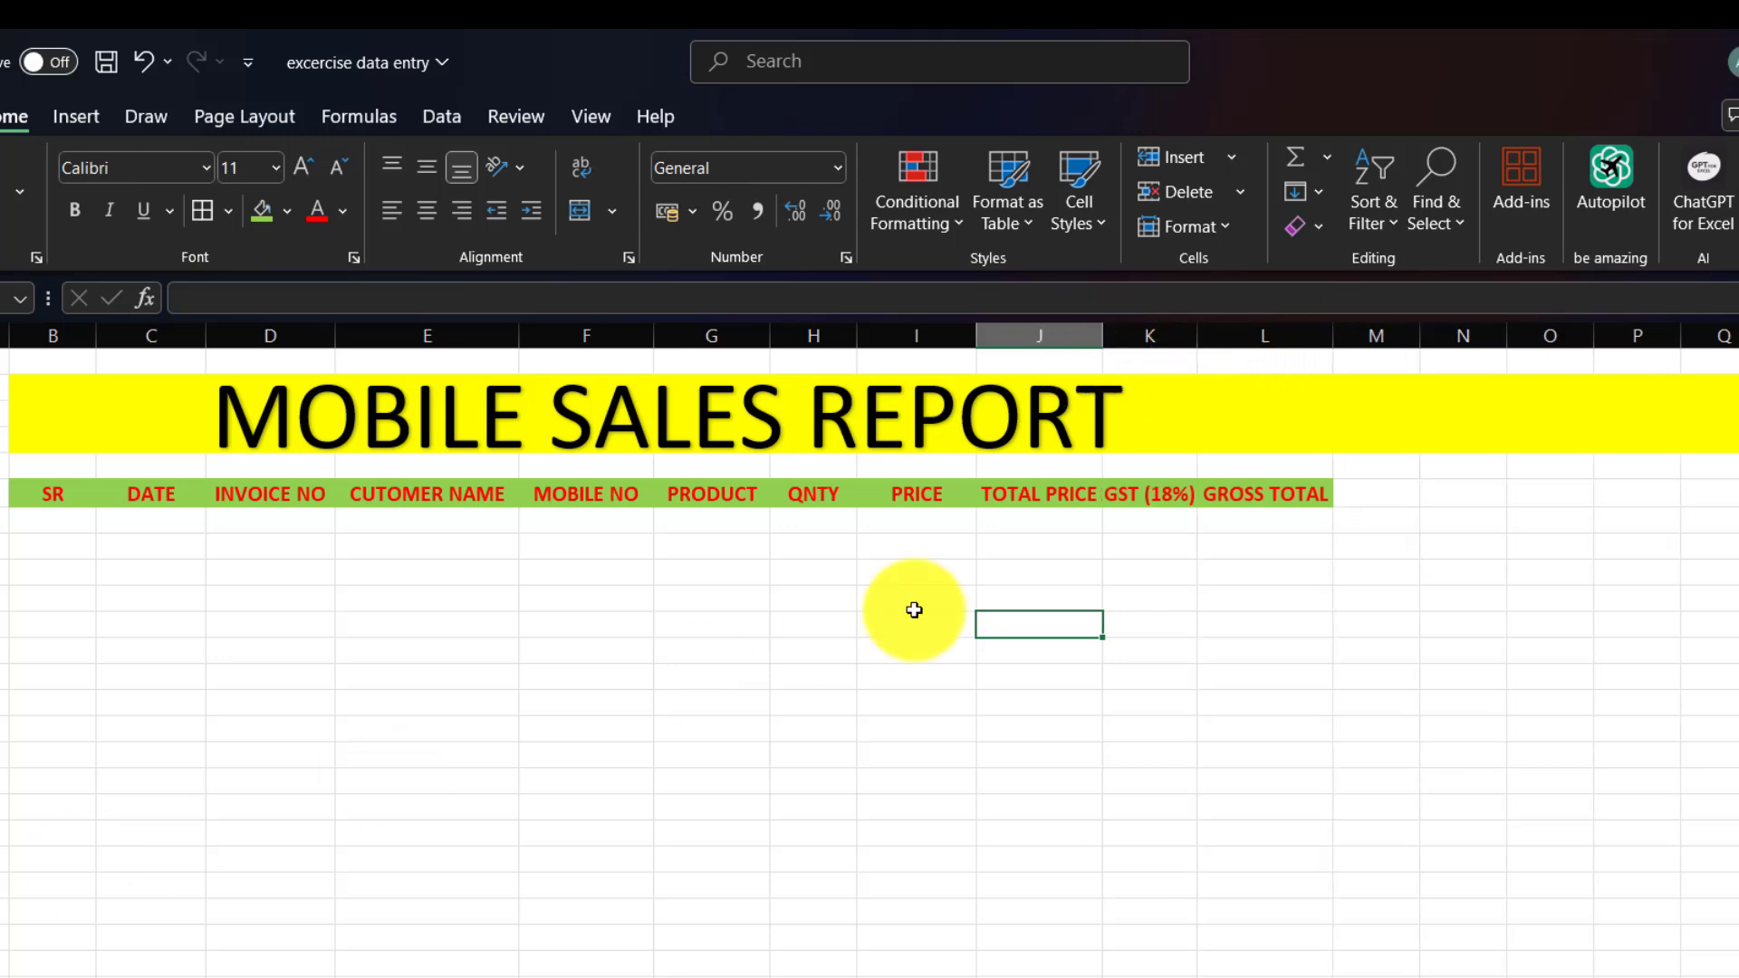
{"action": "left_click", "coordinate": [43, 523]}
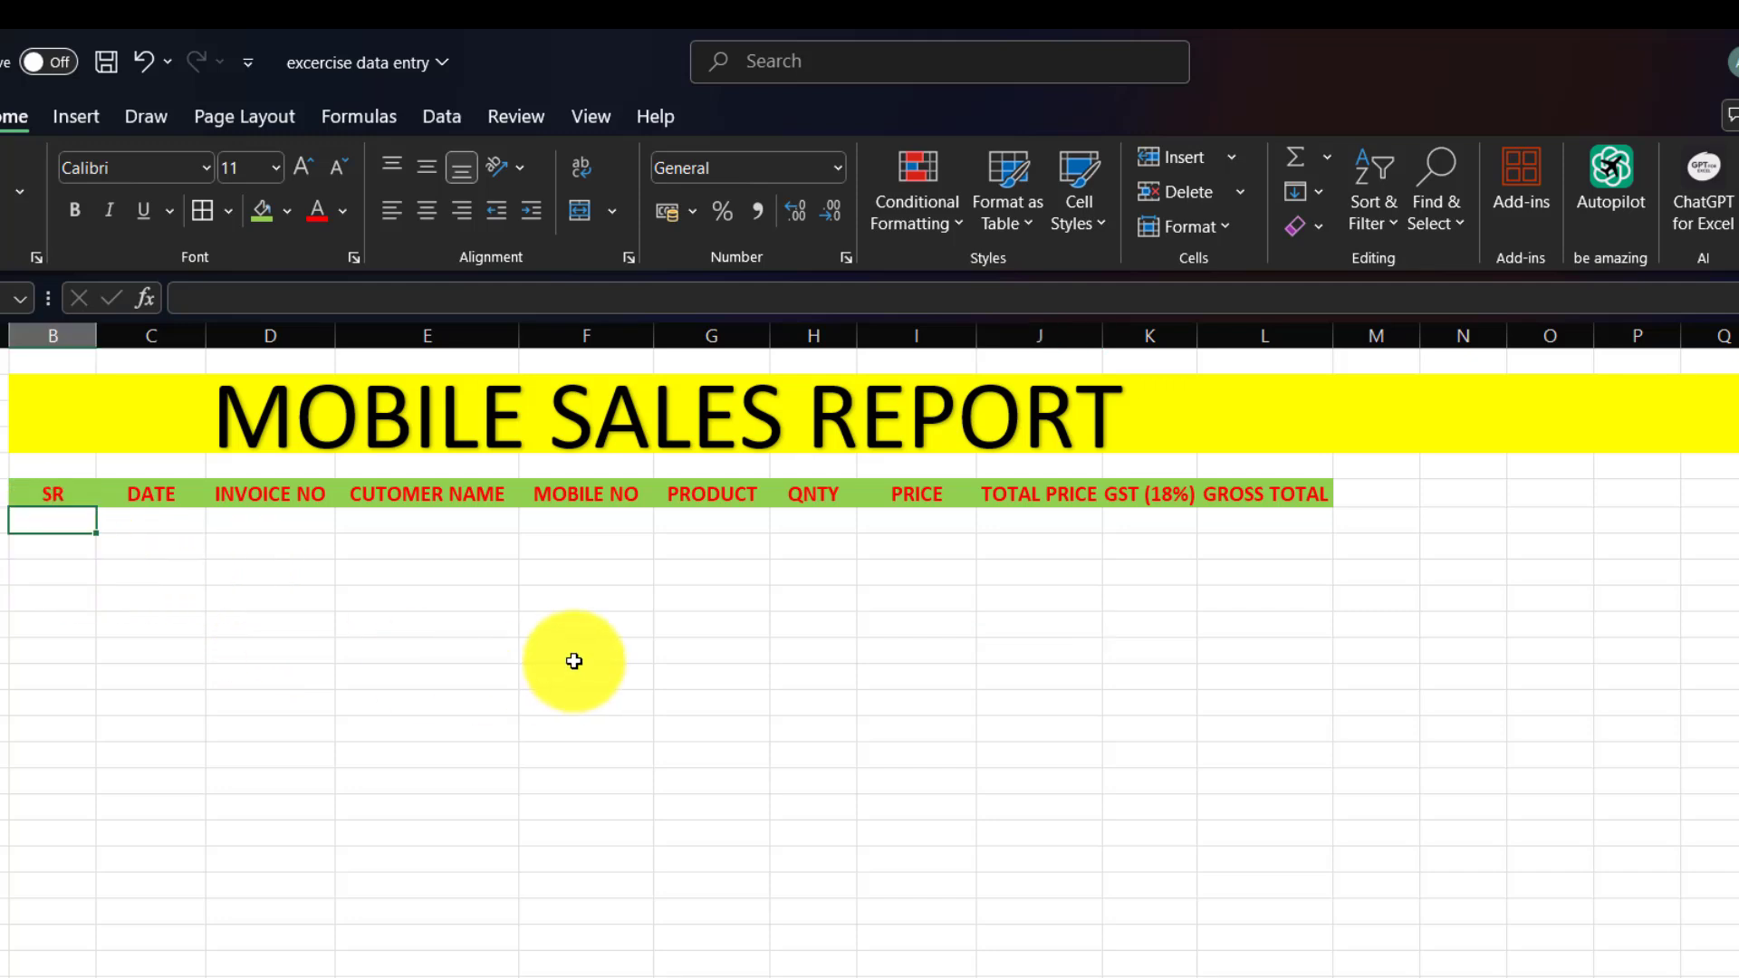
Start the first sale row with SR 1, date 1/1, invoice 102 and the customer's name.
{"action": "type", "text": "1"}
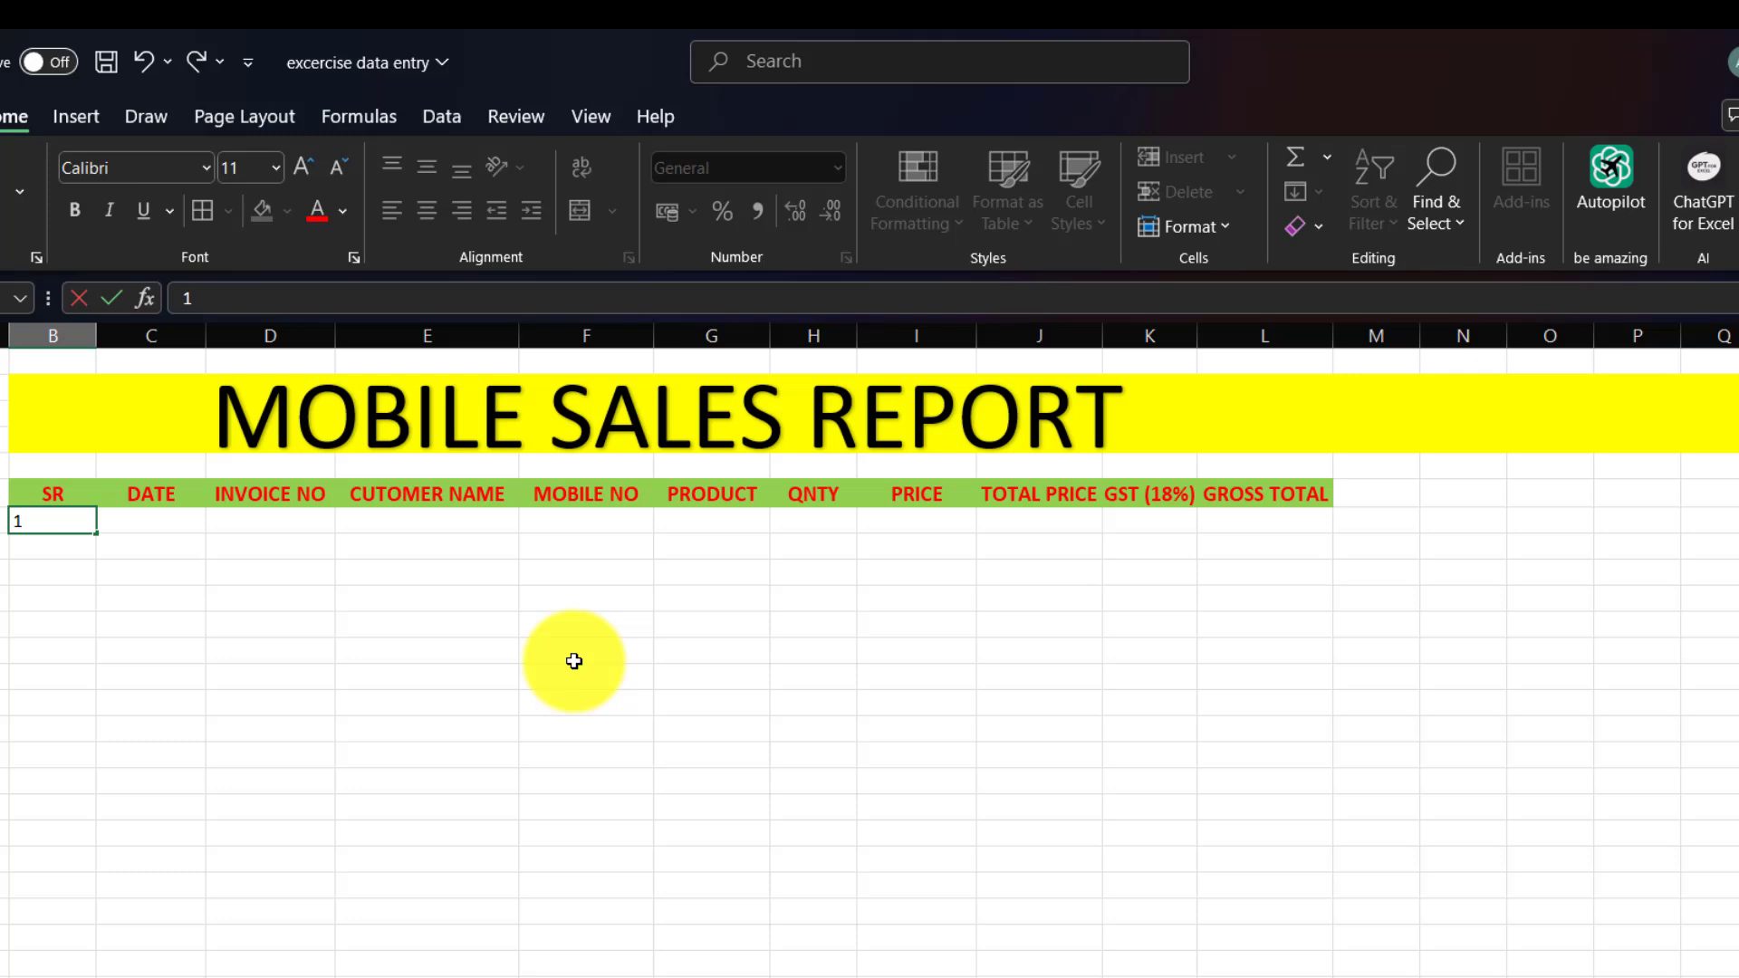
{"action": "key", "text": "Tab"}
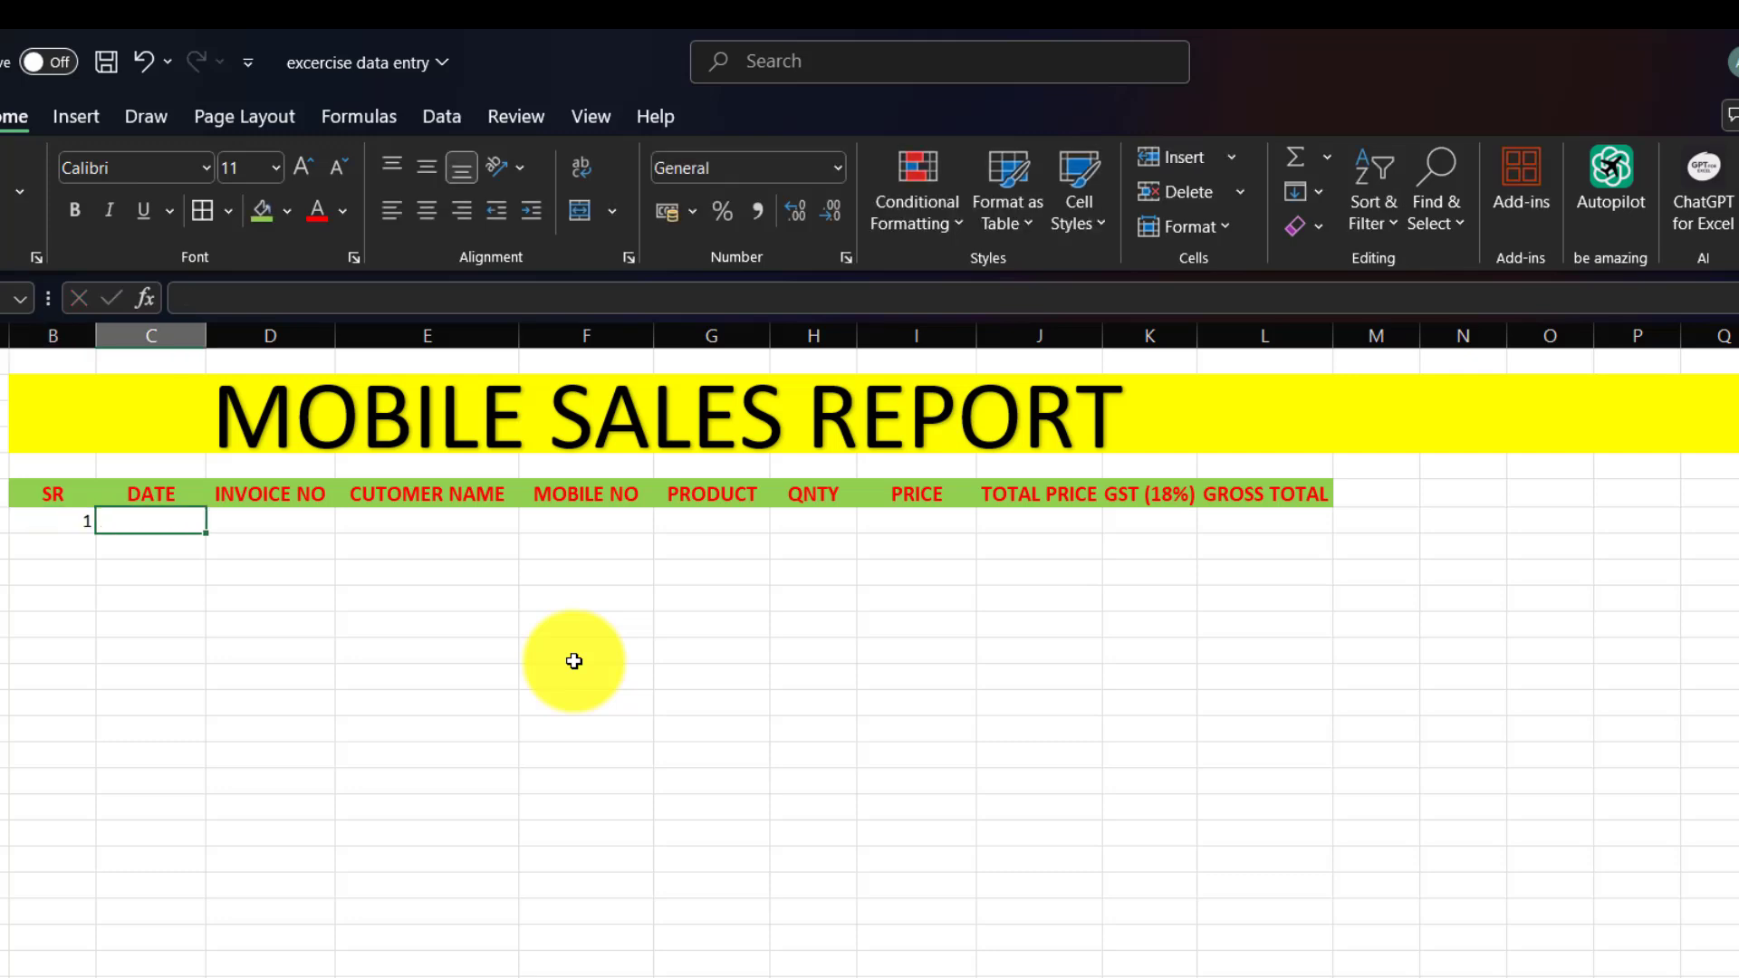
{"action": "type", "text": "1/1"}
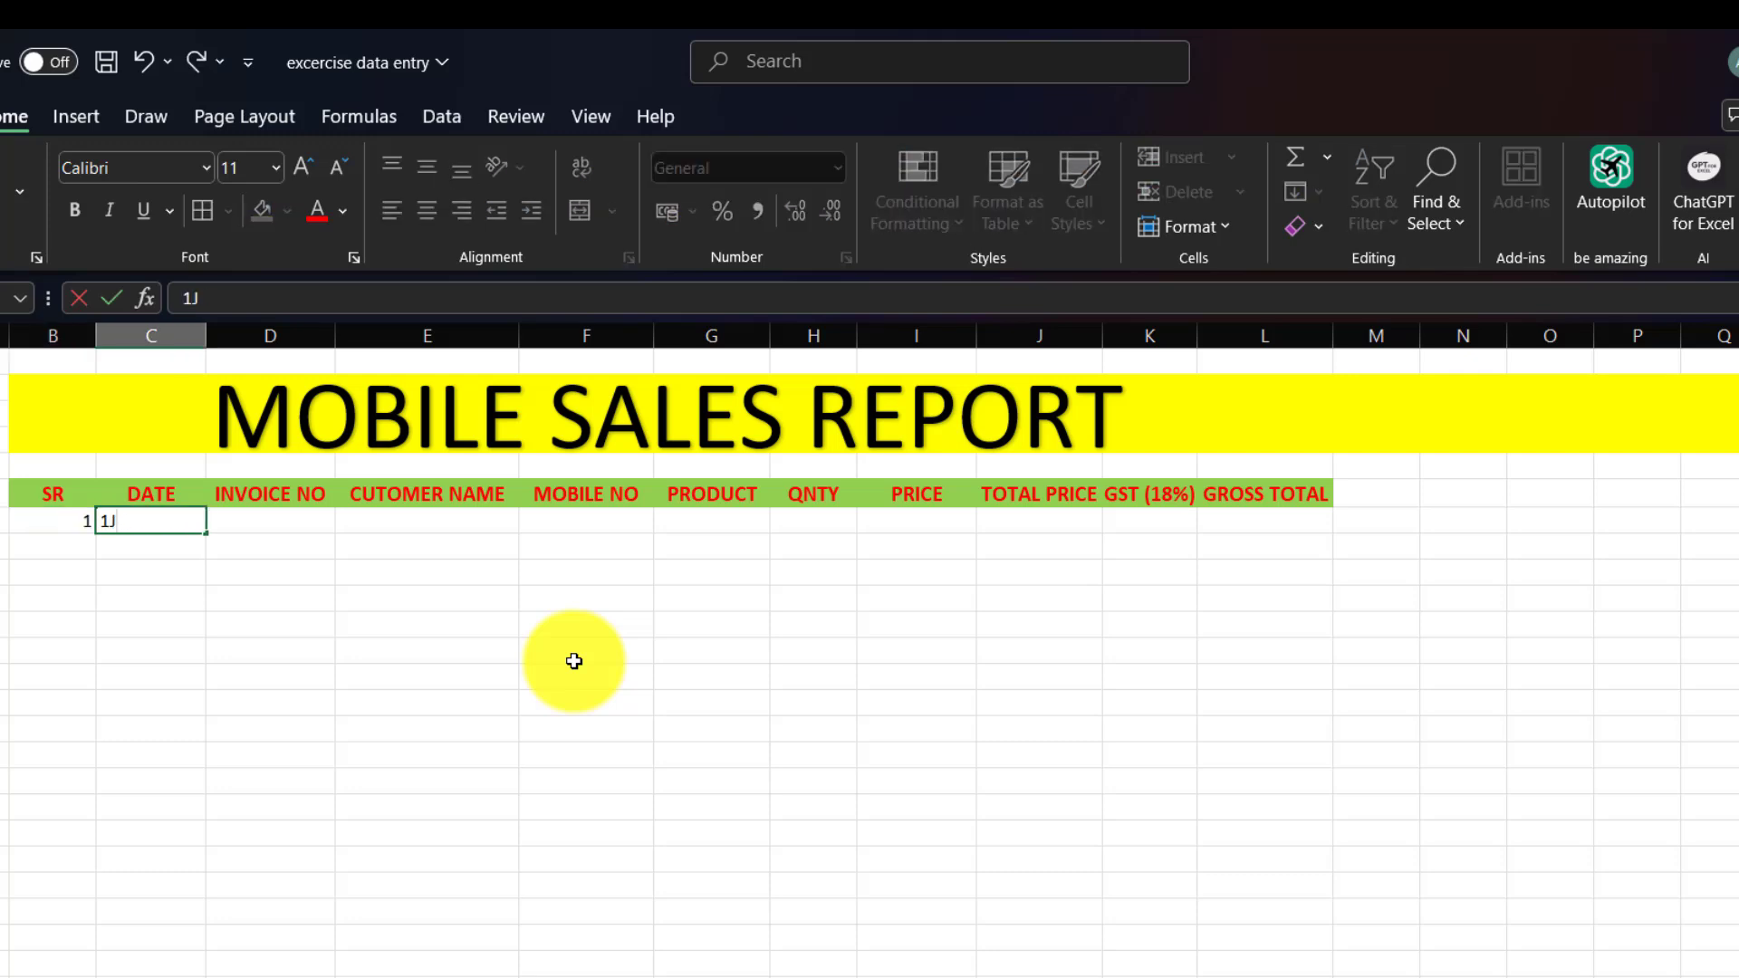
{"action": "key", "text": "Tab"}
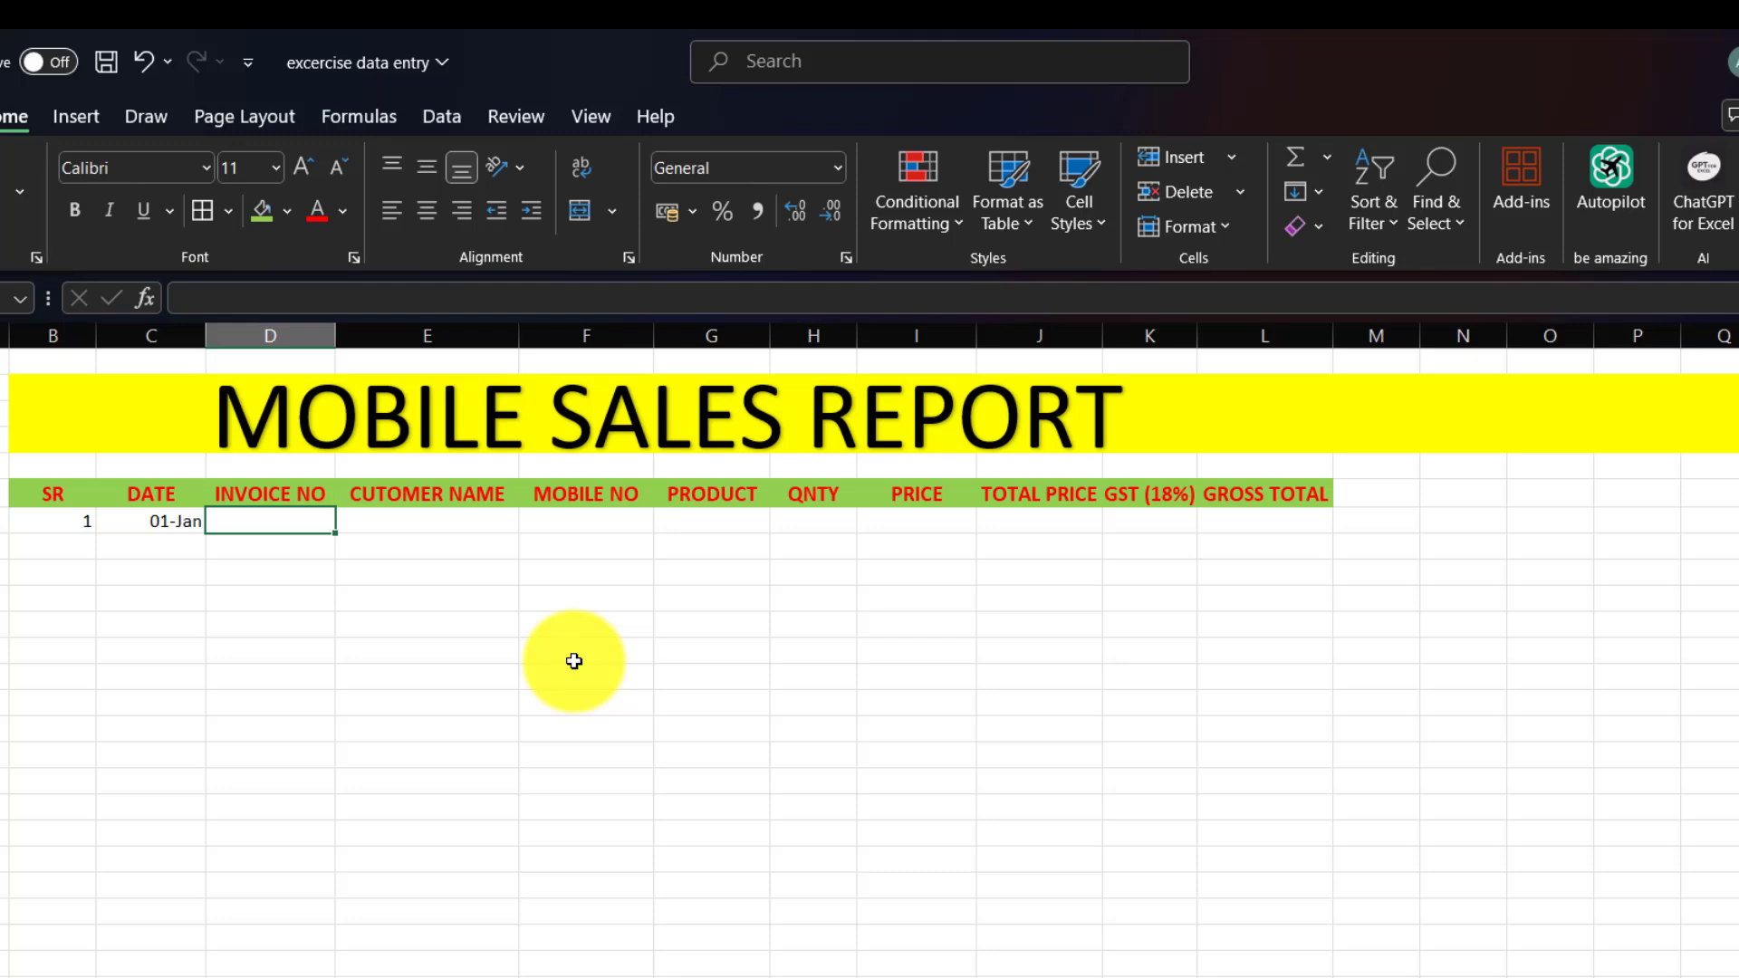
{"action": "type", "text": "102"}
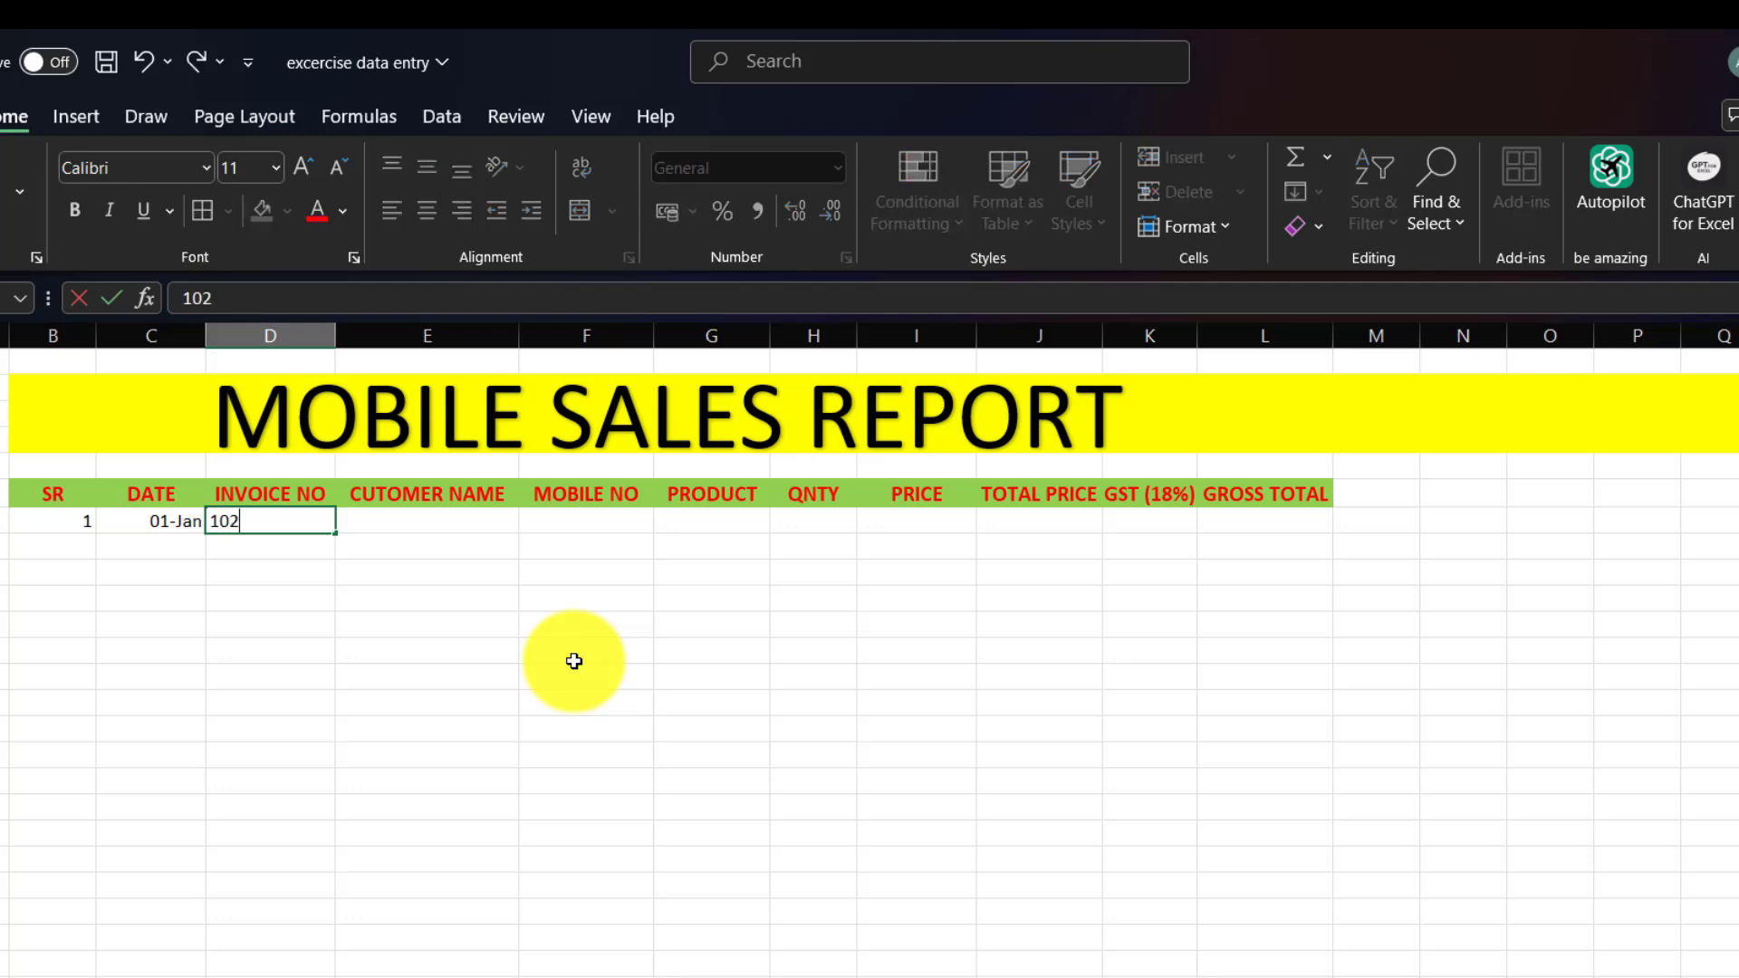
{"action": "key", "text": "Tab"}
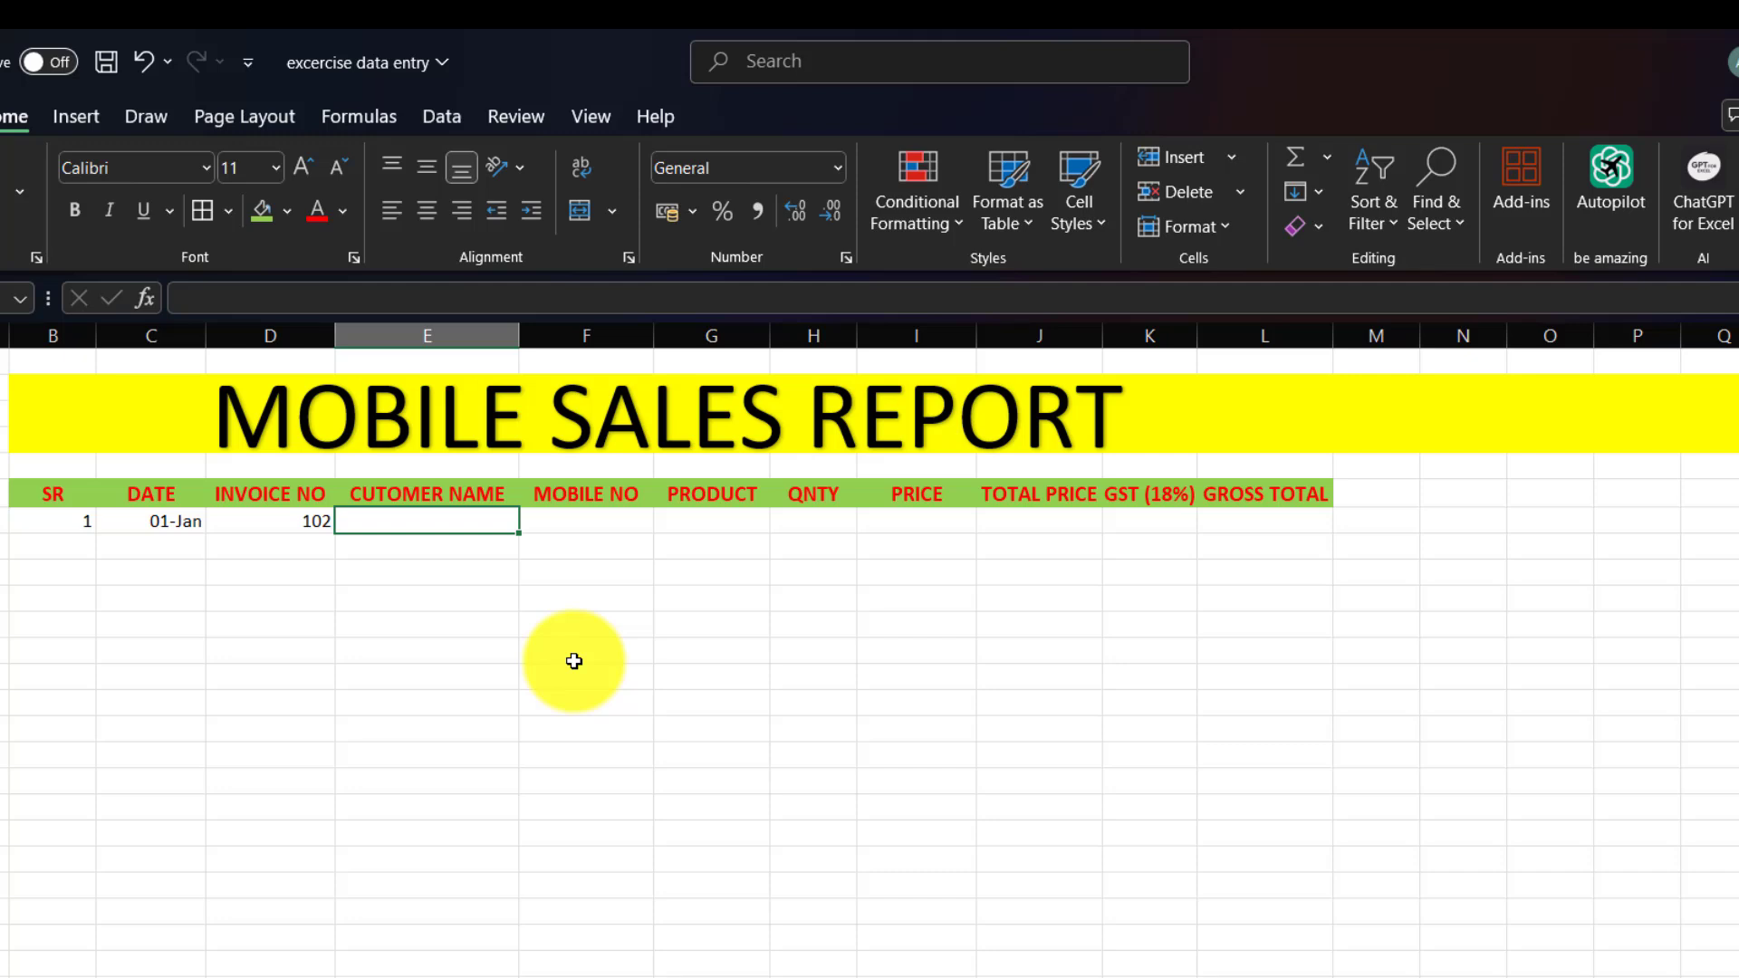
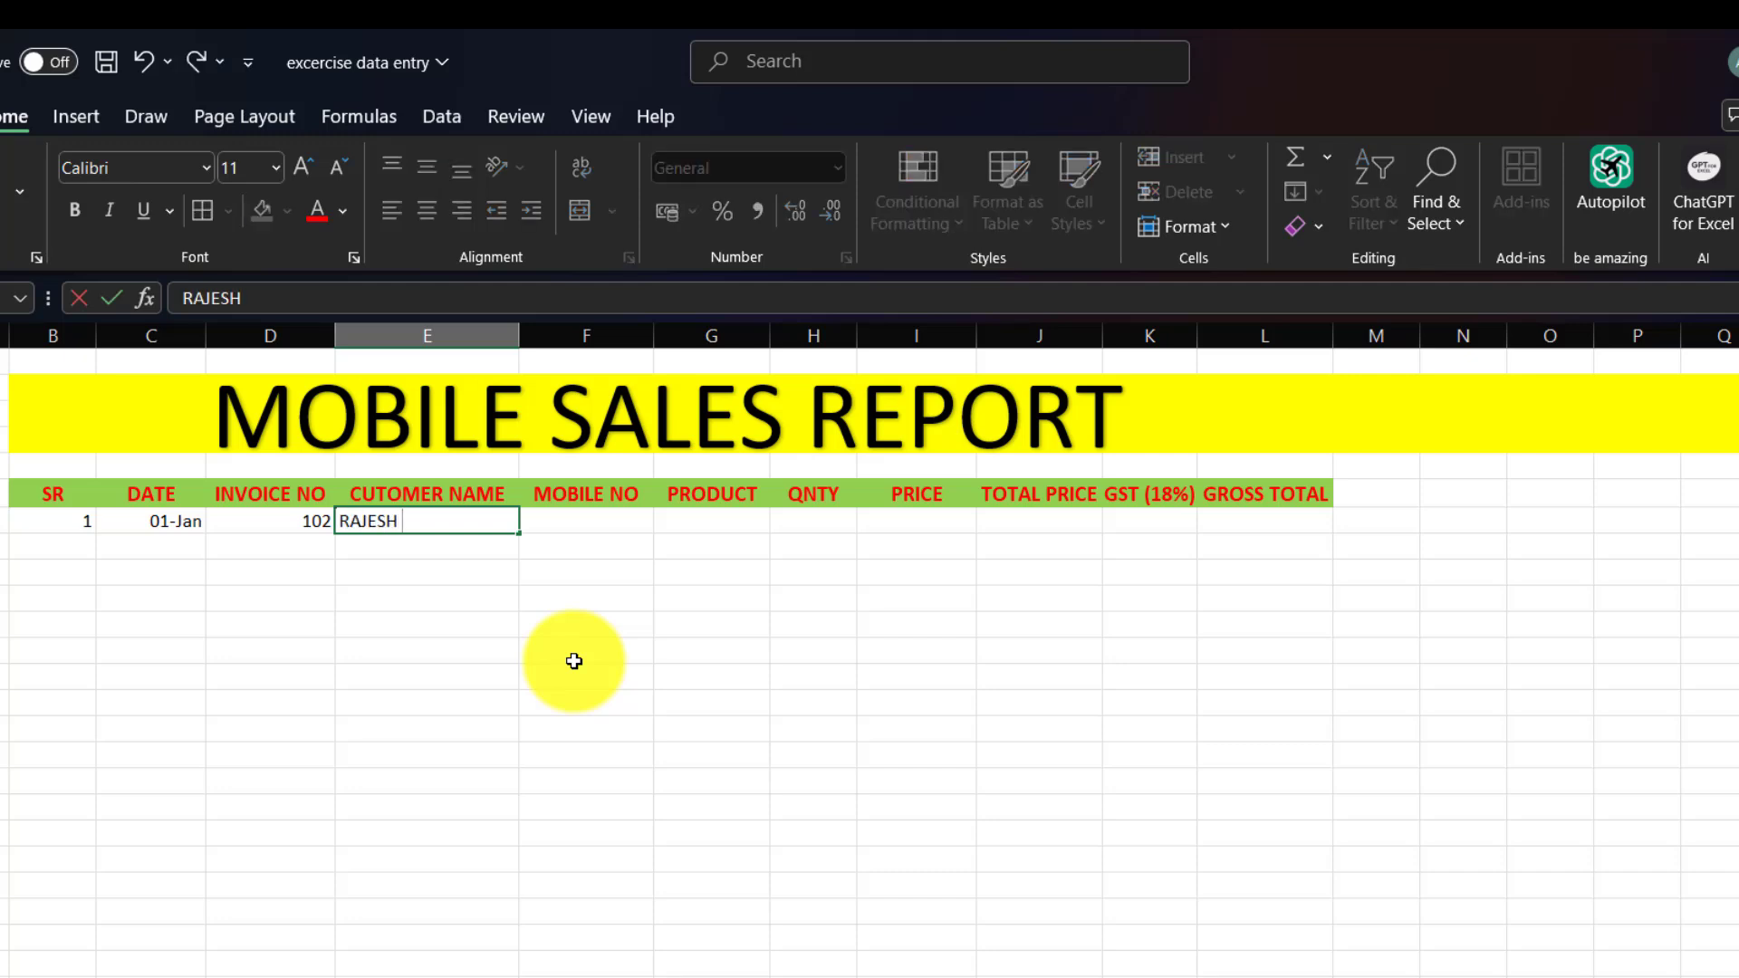
{"action": "key", "text": "Tab"}
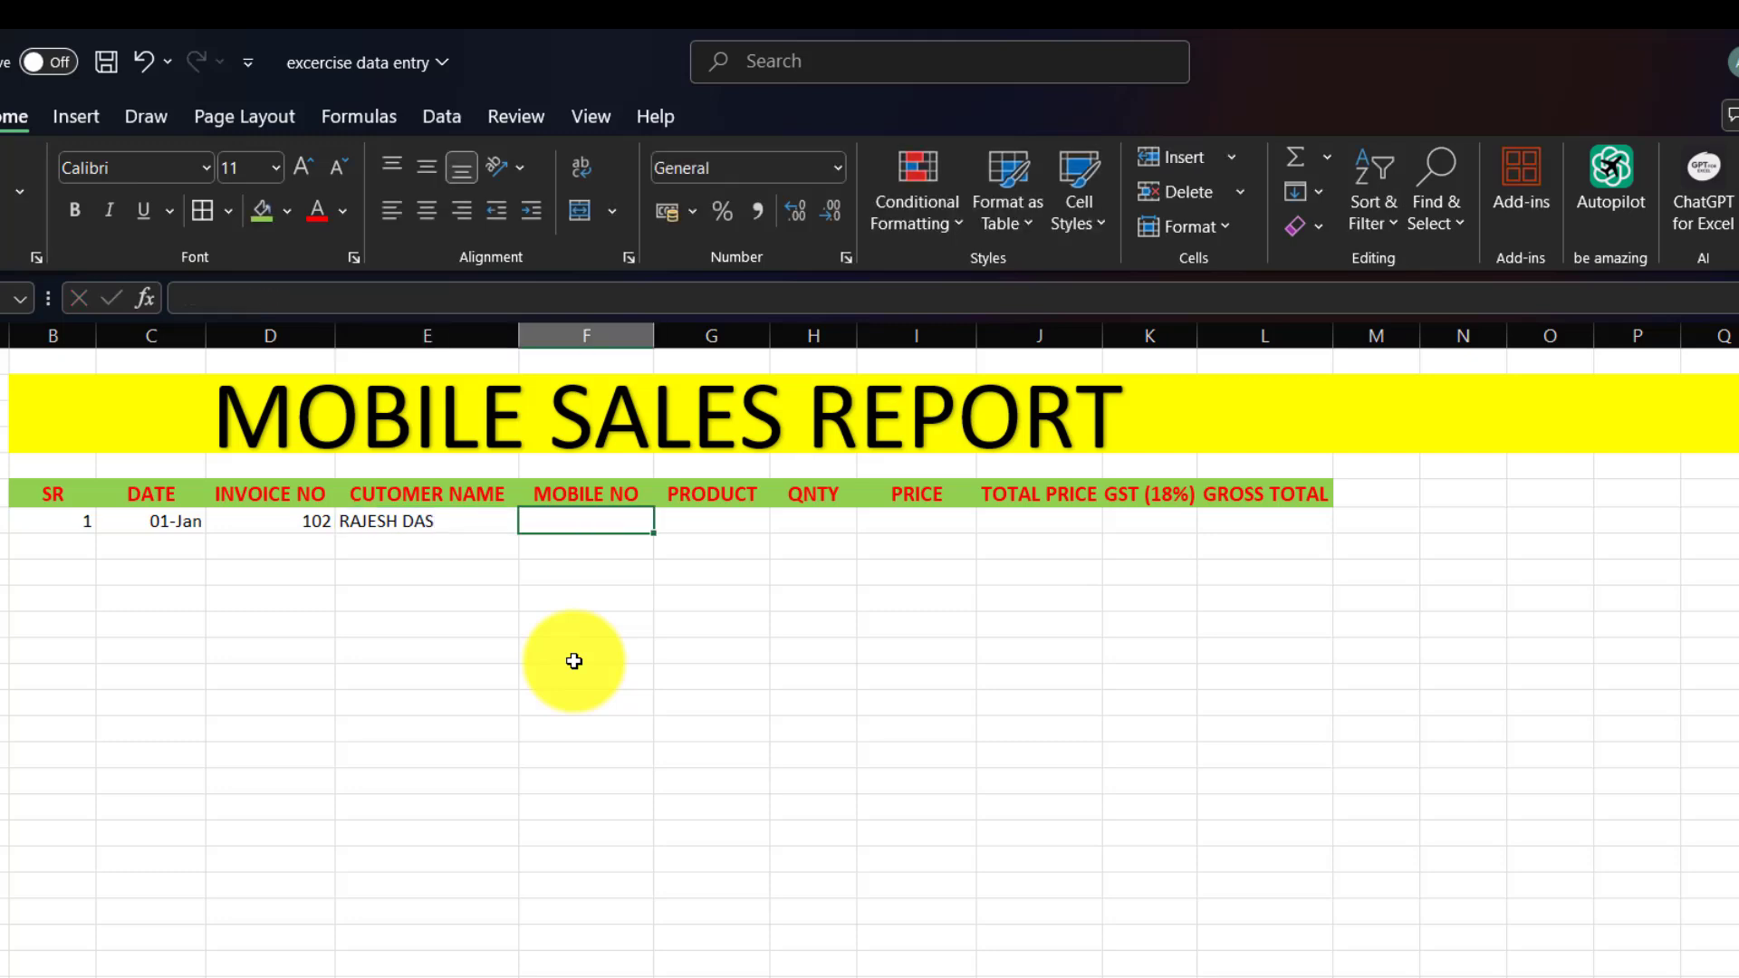
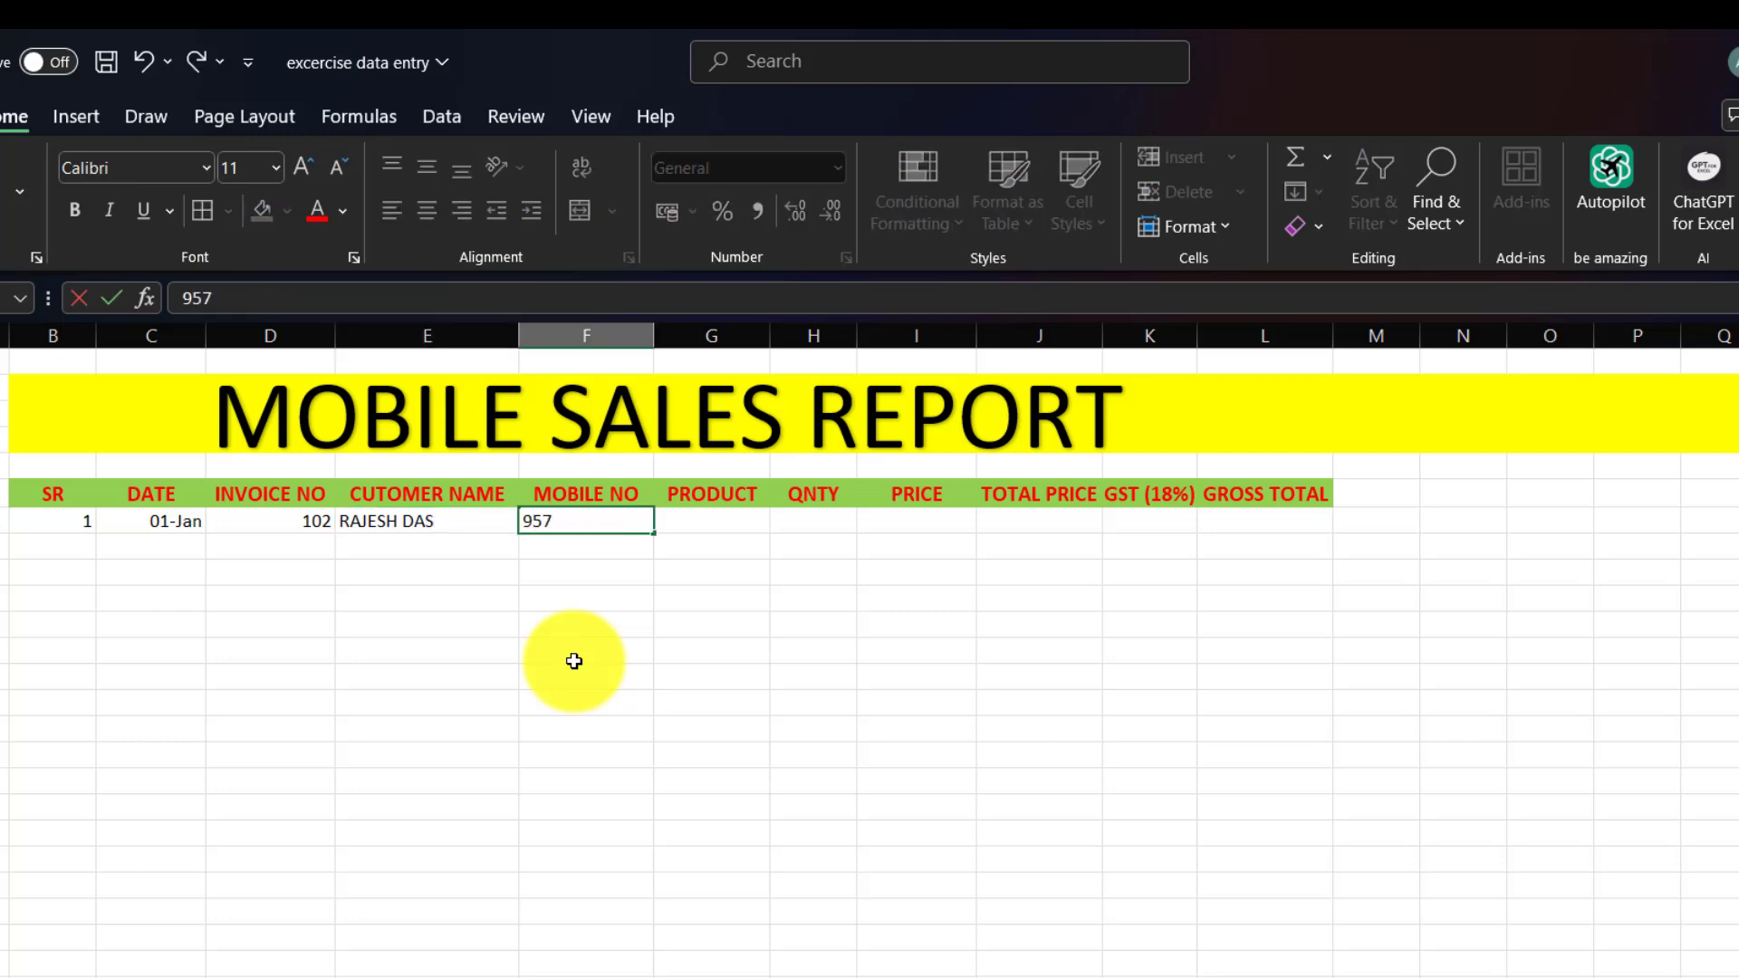
Complete the row with the customer's mobile number, product VIVO-7, quantity 2 and price 25999.
{"action": "key", "text": "Tab"}
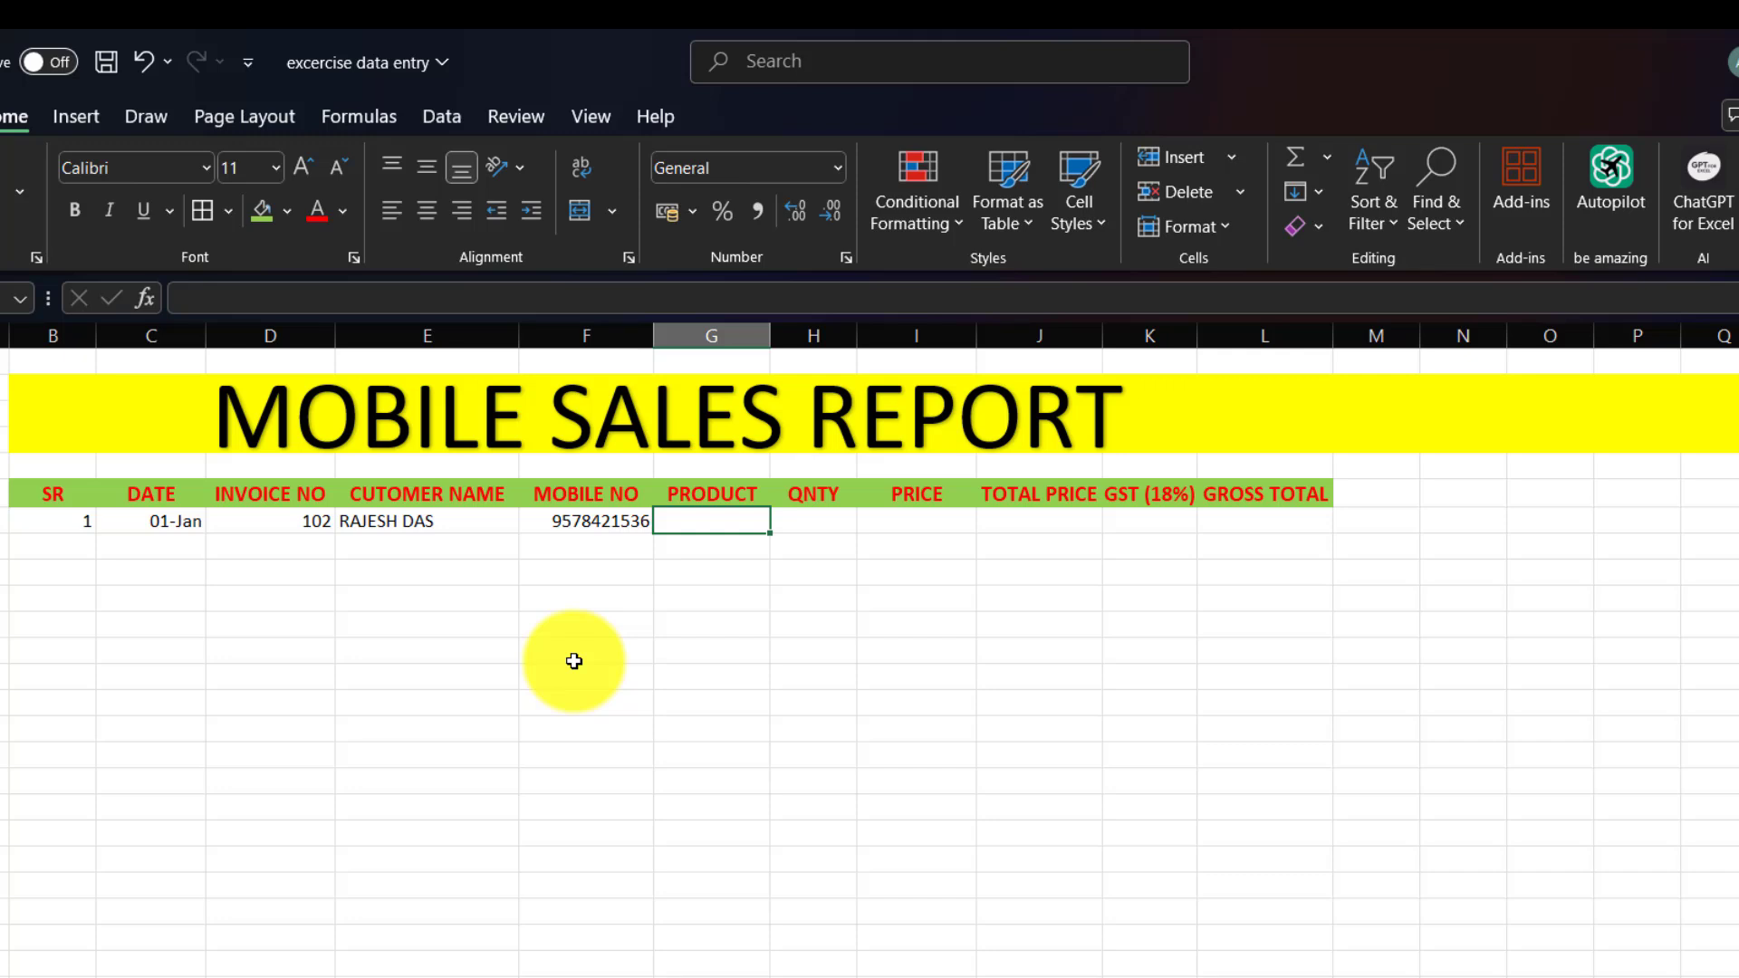
{"action": "type", "text": "VIV"}
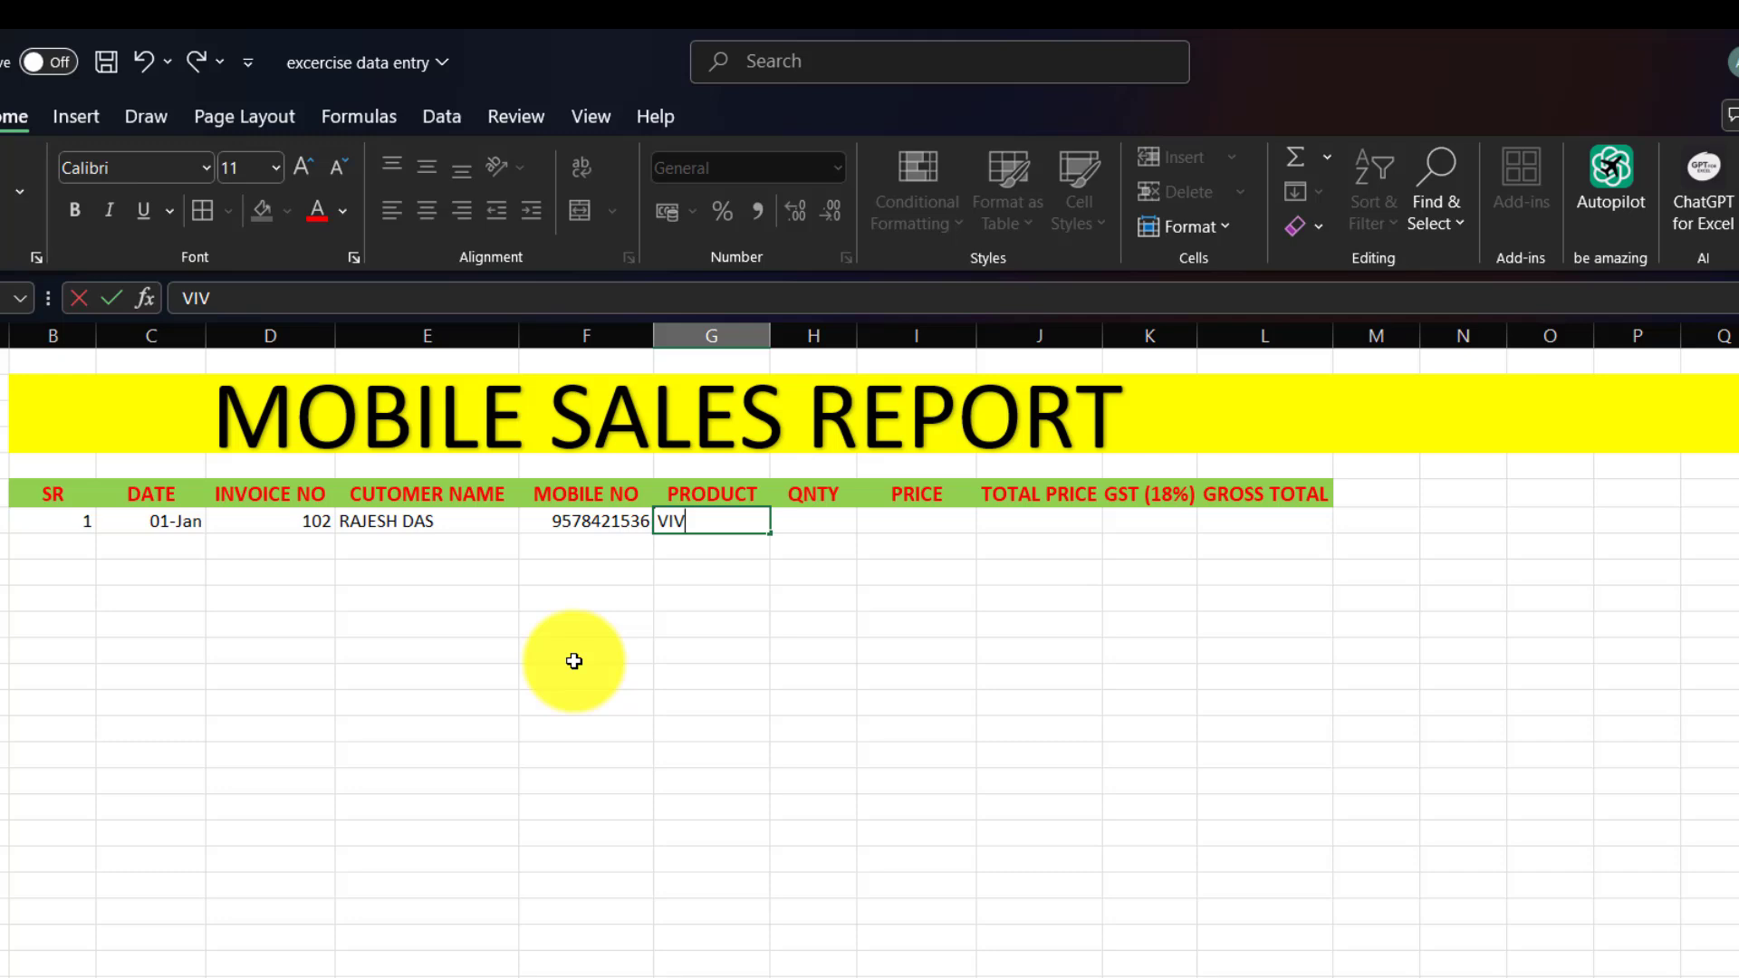
{"action": "type", "text": "O-7"}
{"action": "key", "text": "Tab"}
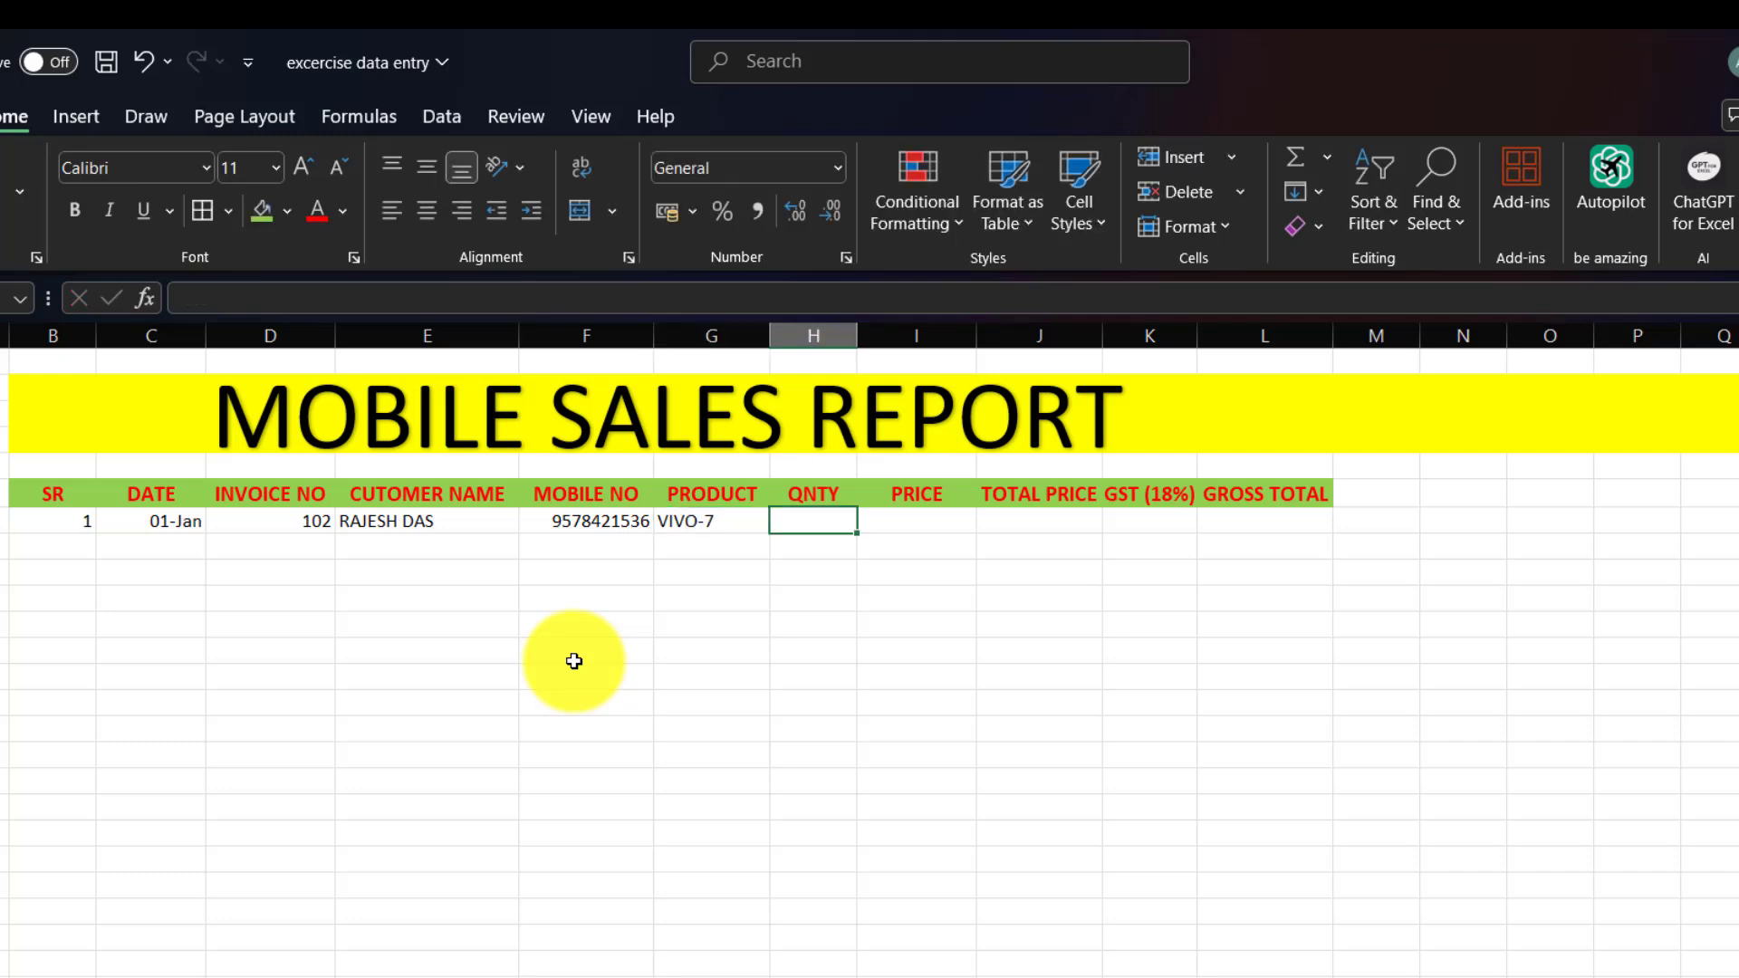
{"action": "type", "text": "2"}
{"action": "key", "text": "Tab"}
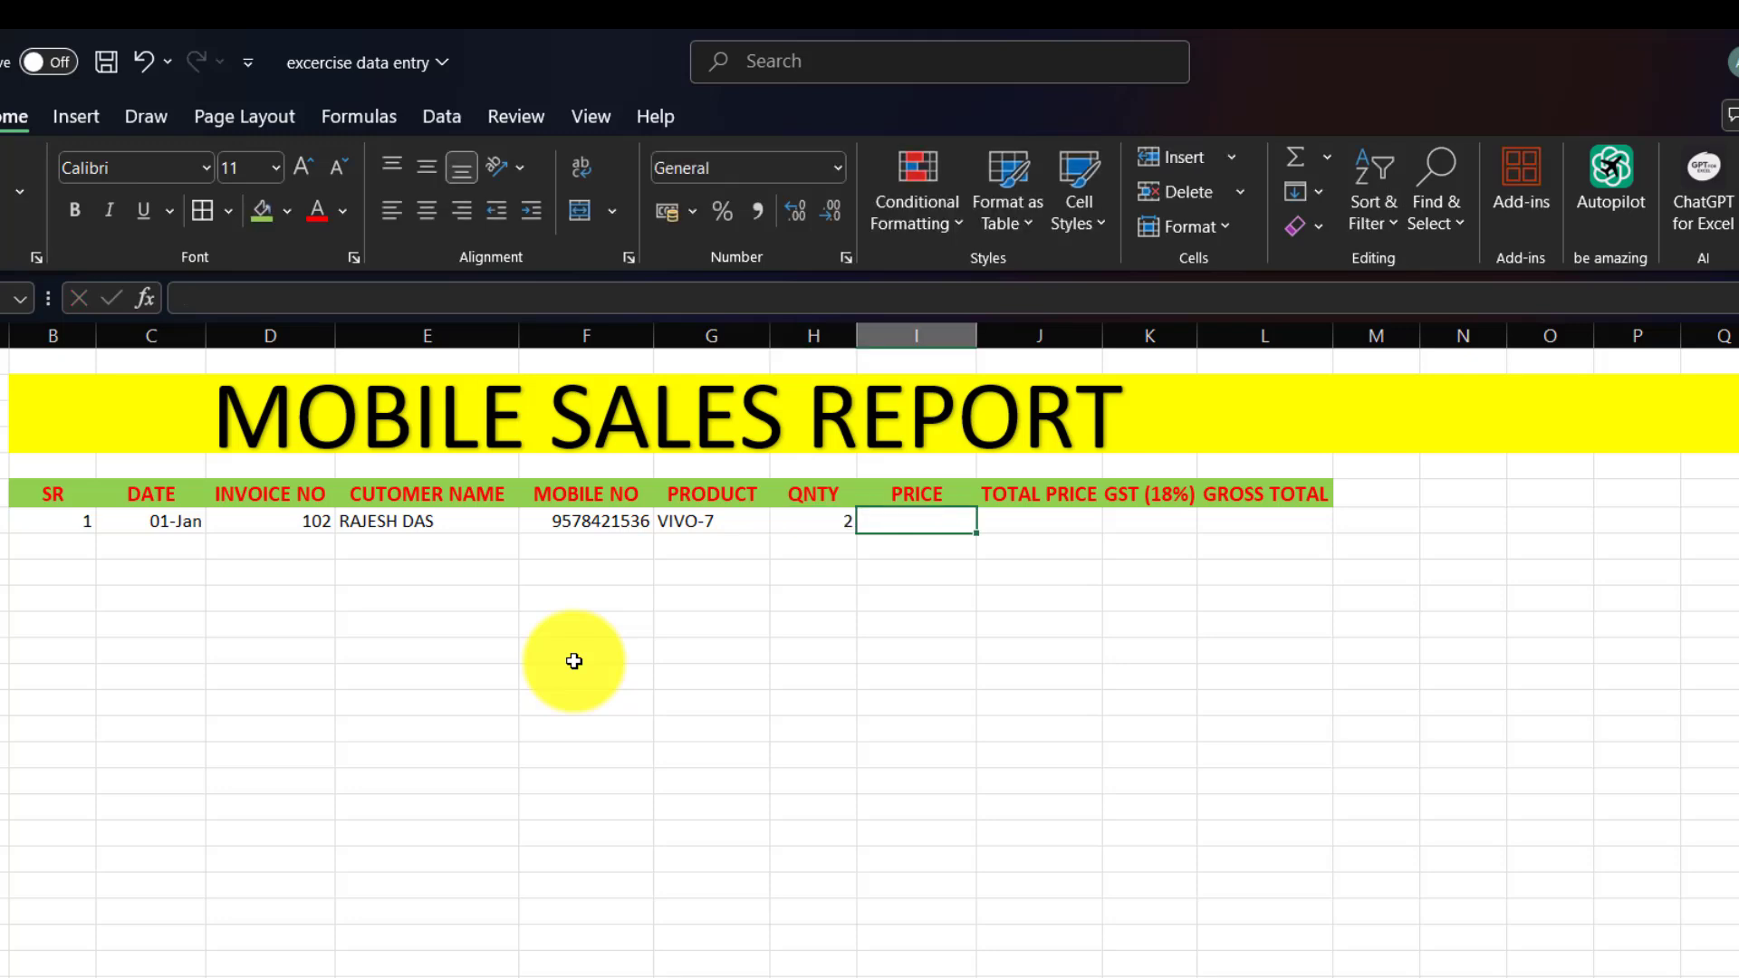
{"action": "type", "text": "25999"}
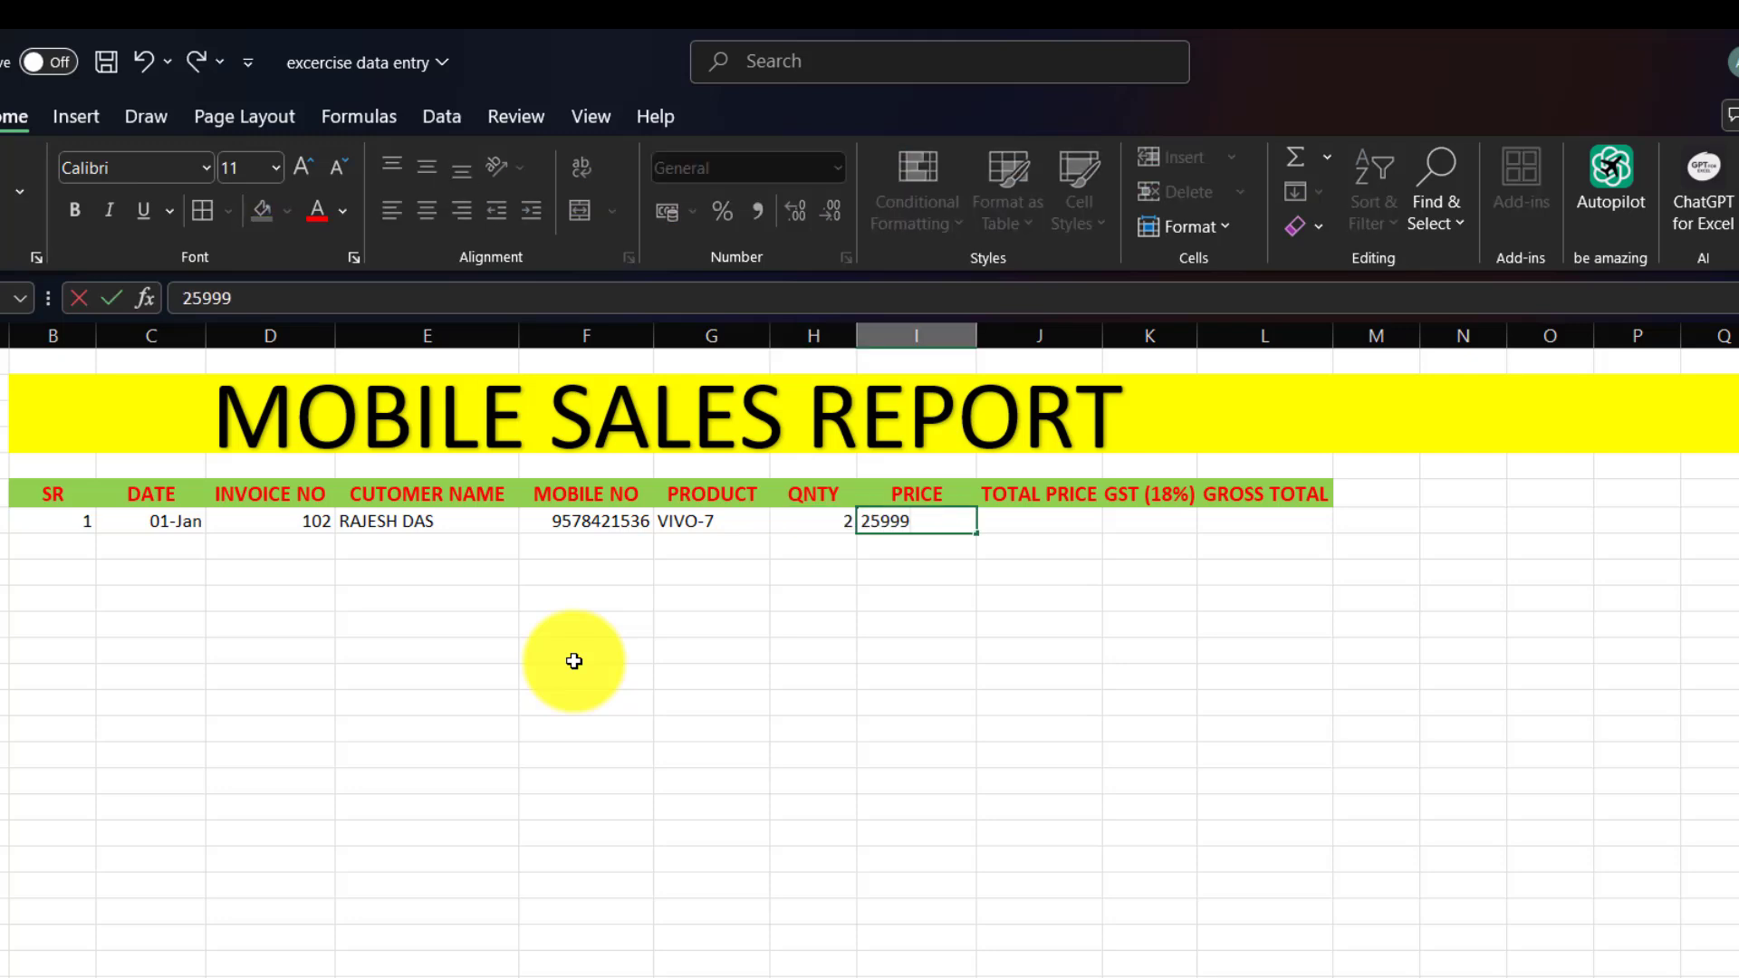
{"action": "key", "text": "Tab"}
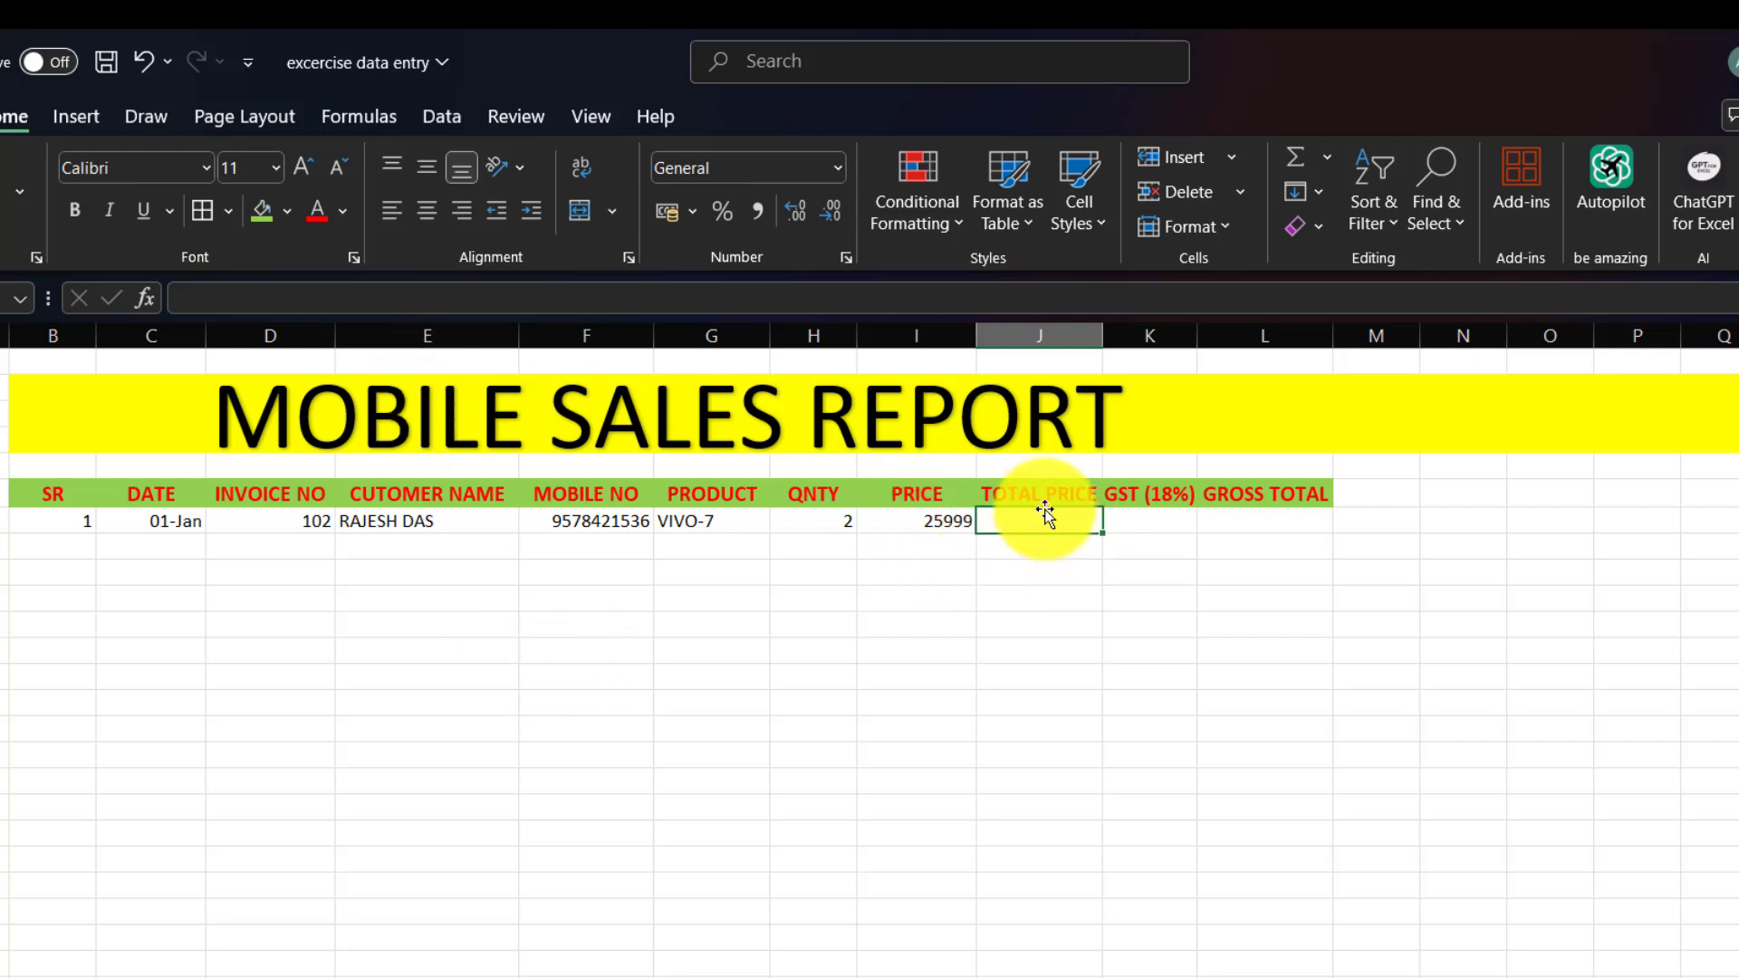
Enter the formula =H7*I7 in J7 to give a total price of 51998.
{"action": "type", "text": "="}
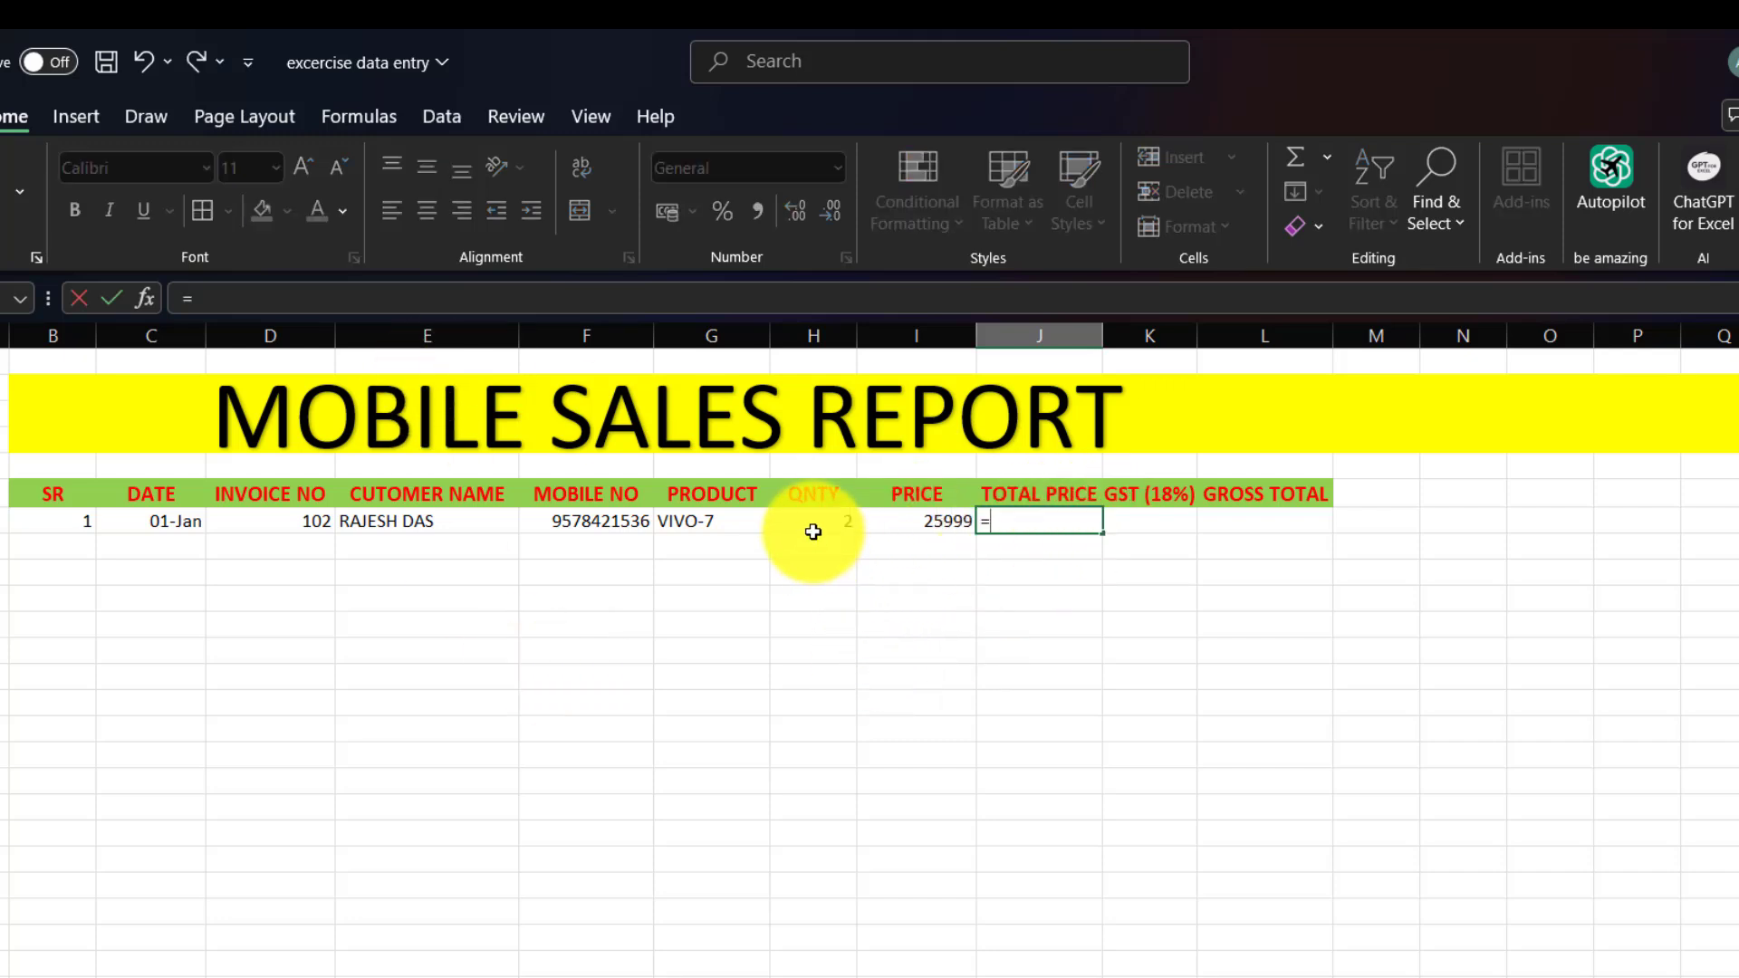
{"action": "left_click", "coordinate": [813, 532]}
{"action": "type", "text": "*"}
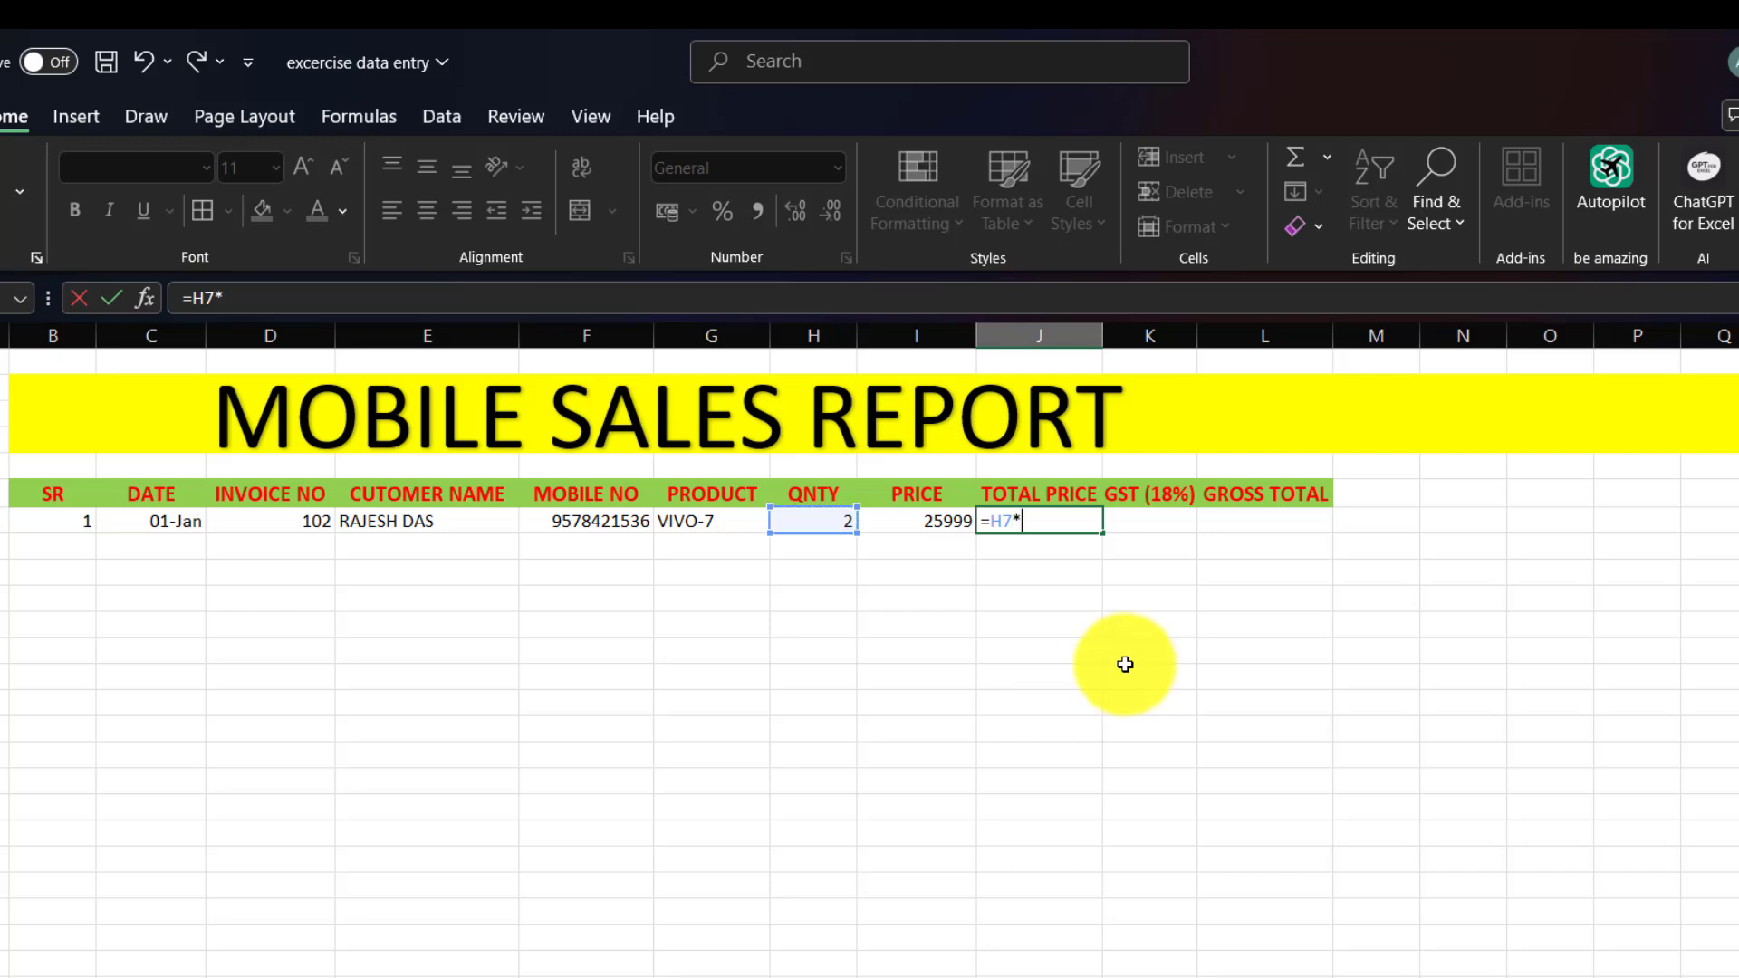
{"action": "left_click", "coordinate": [919, 526]}
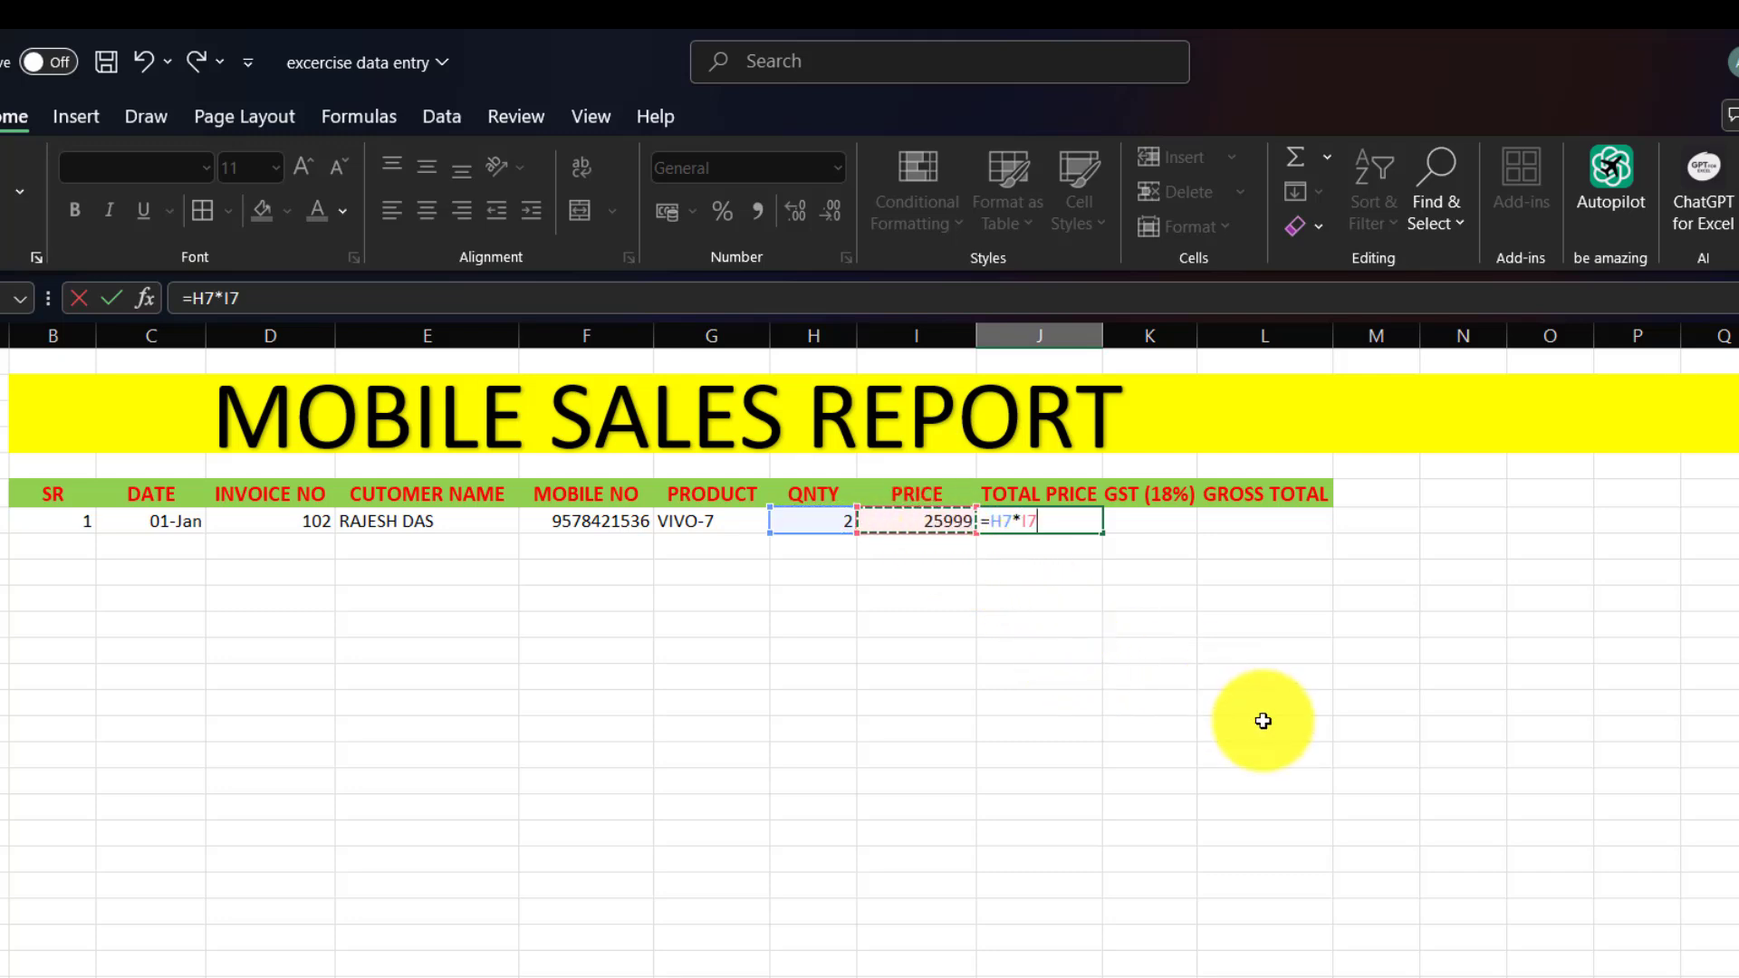
{"action": "key", "text": "Return"}
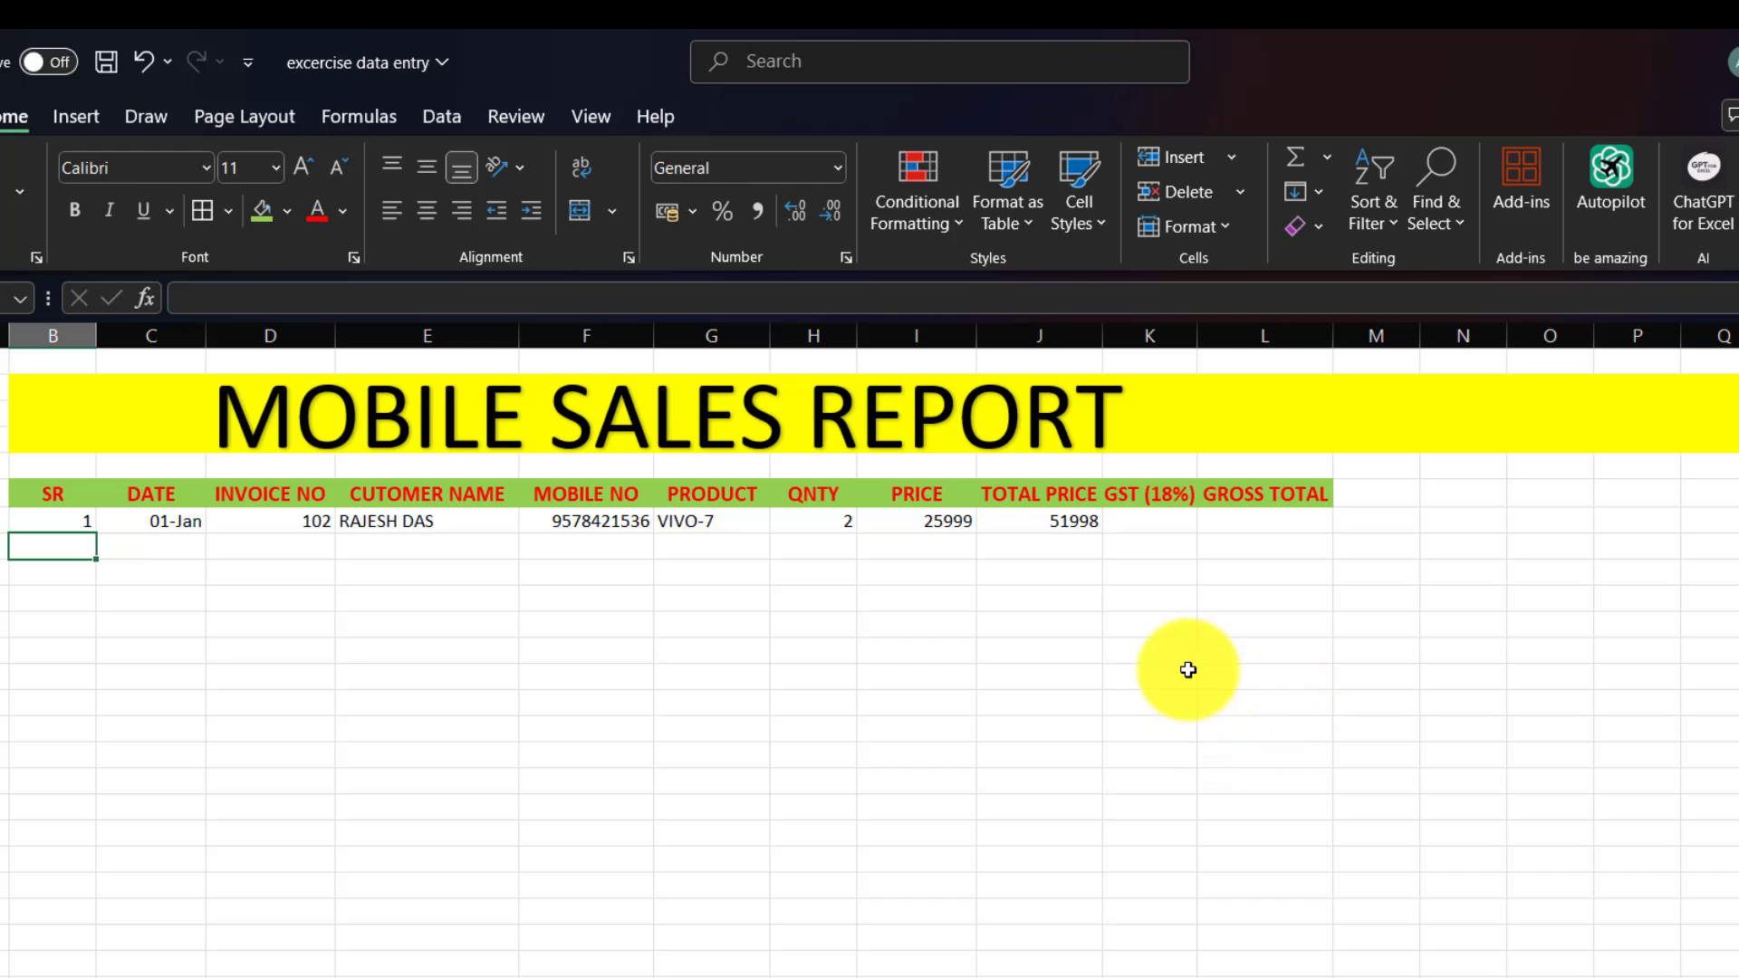
{"action": "left_click", "coordinate": [1154, 518]}
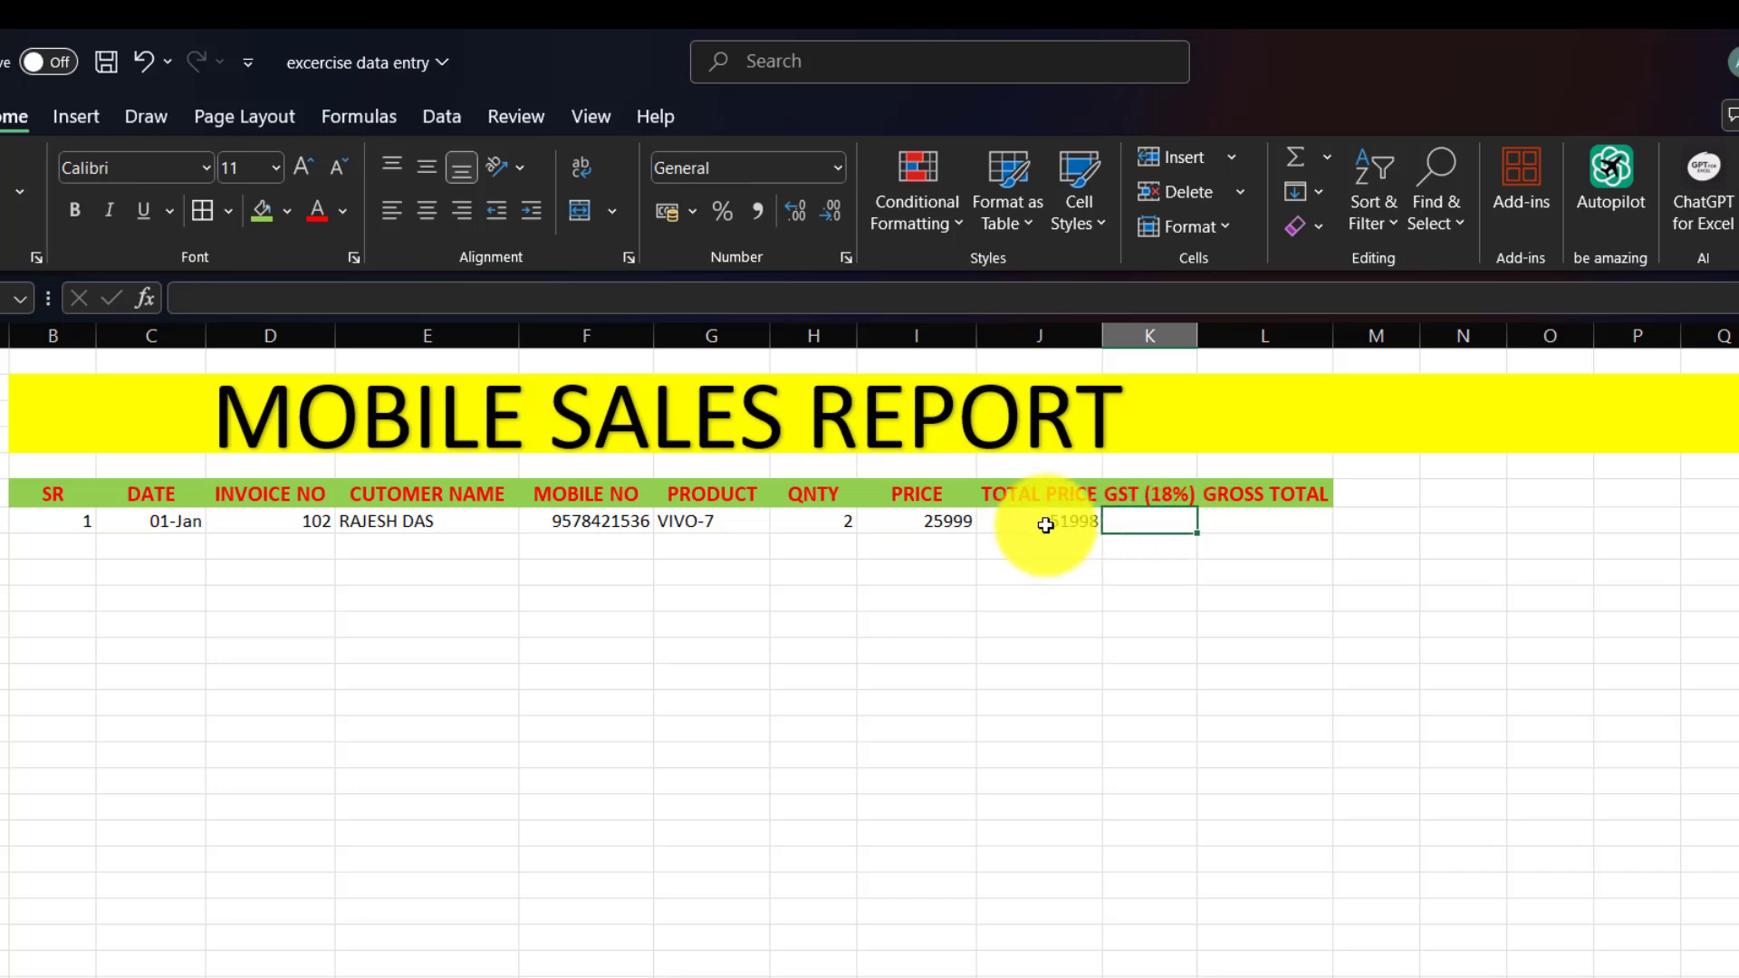
Enter =J7*18% in K7 to compute GST of 9359.64.
{"action": "type", "text": "="}
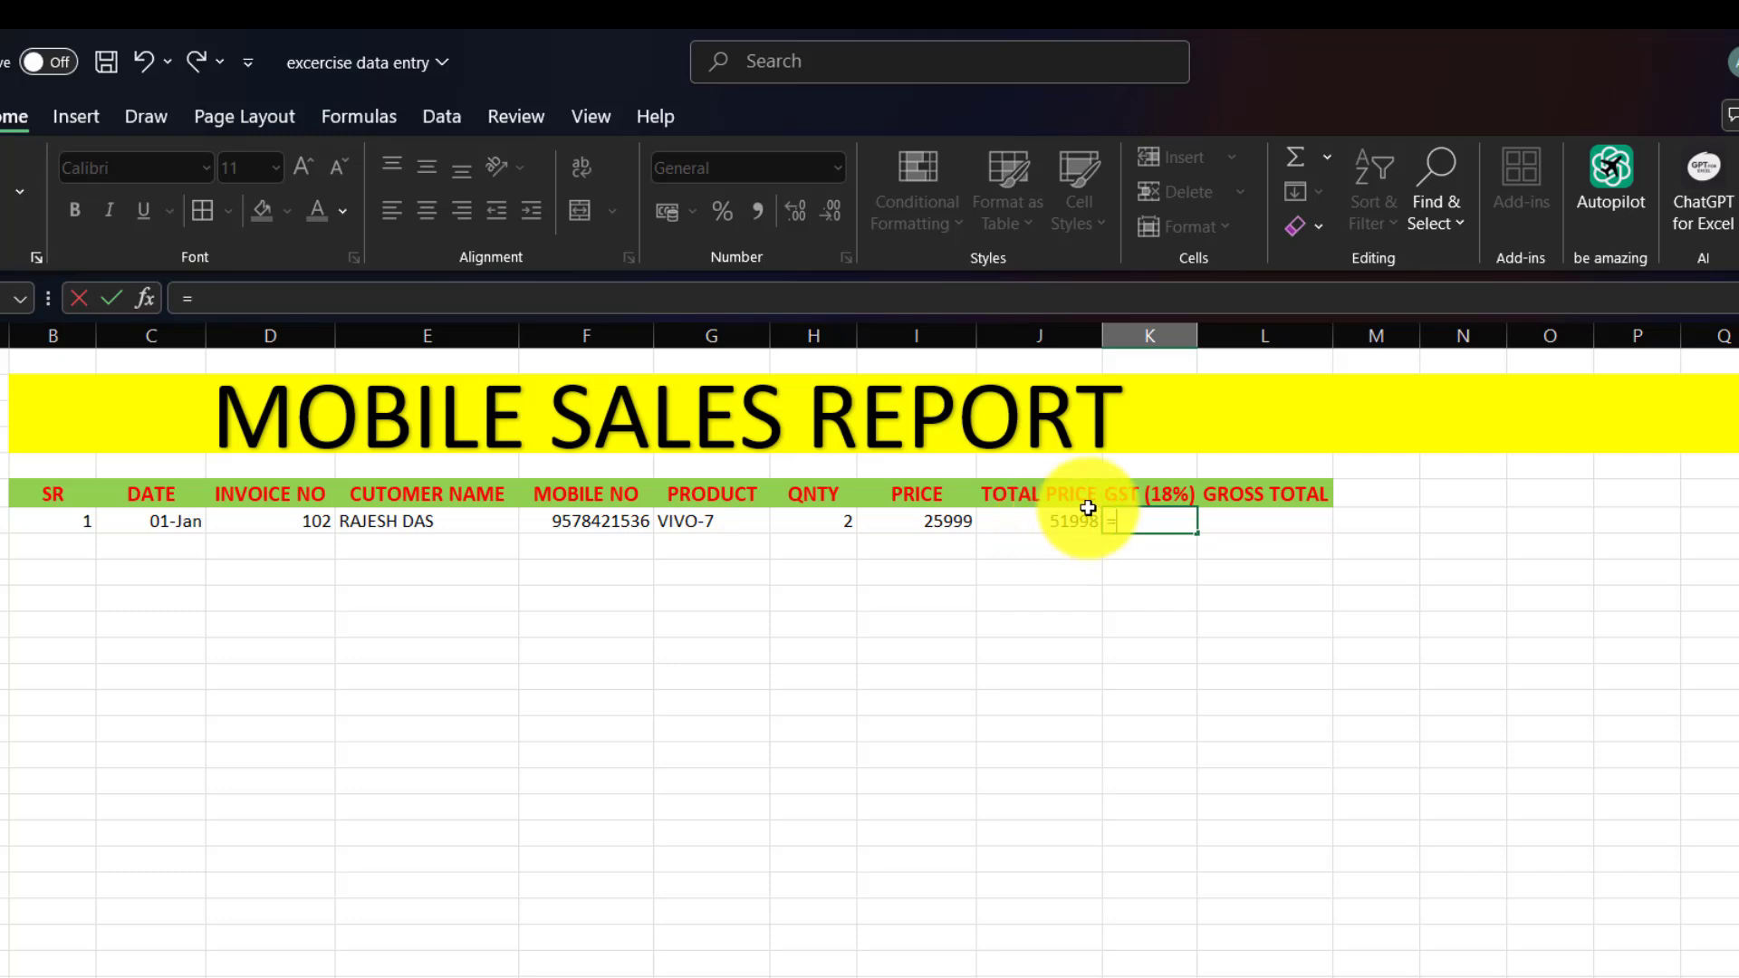
{"action": "left_click", "coordinate": [1047, 523]}
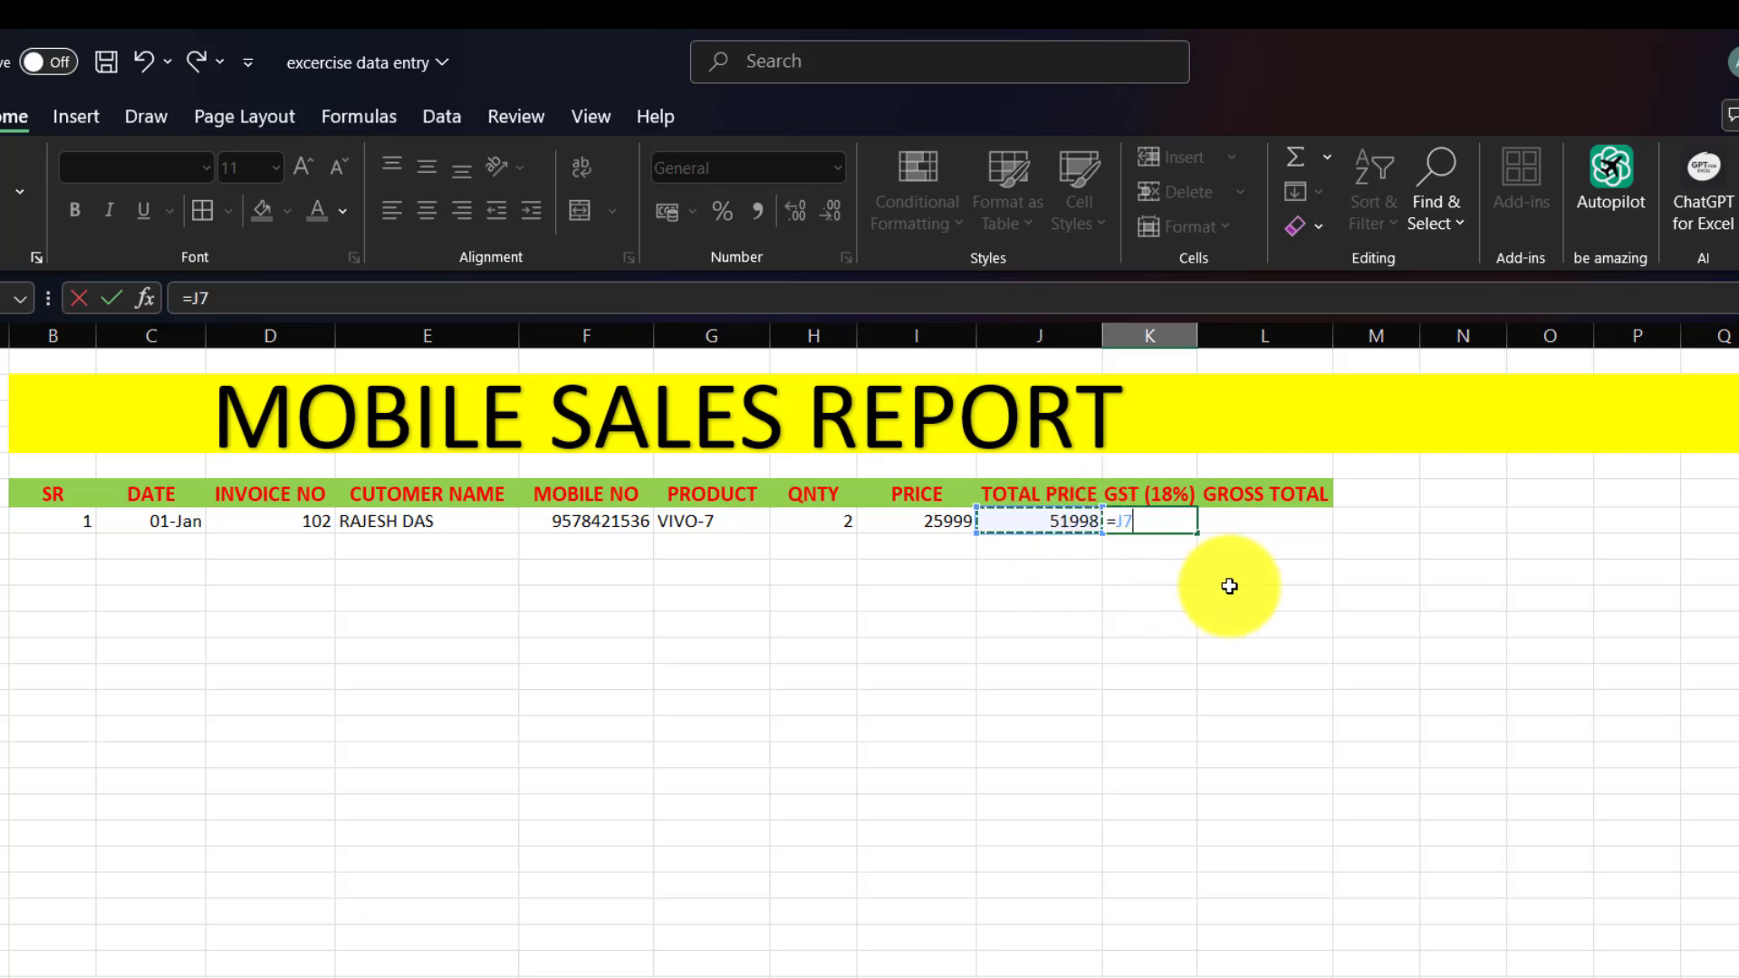
{"action": "type", "text": "*18%"}
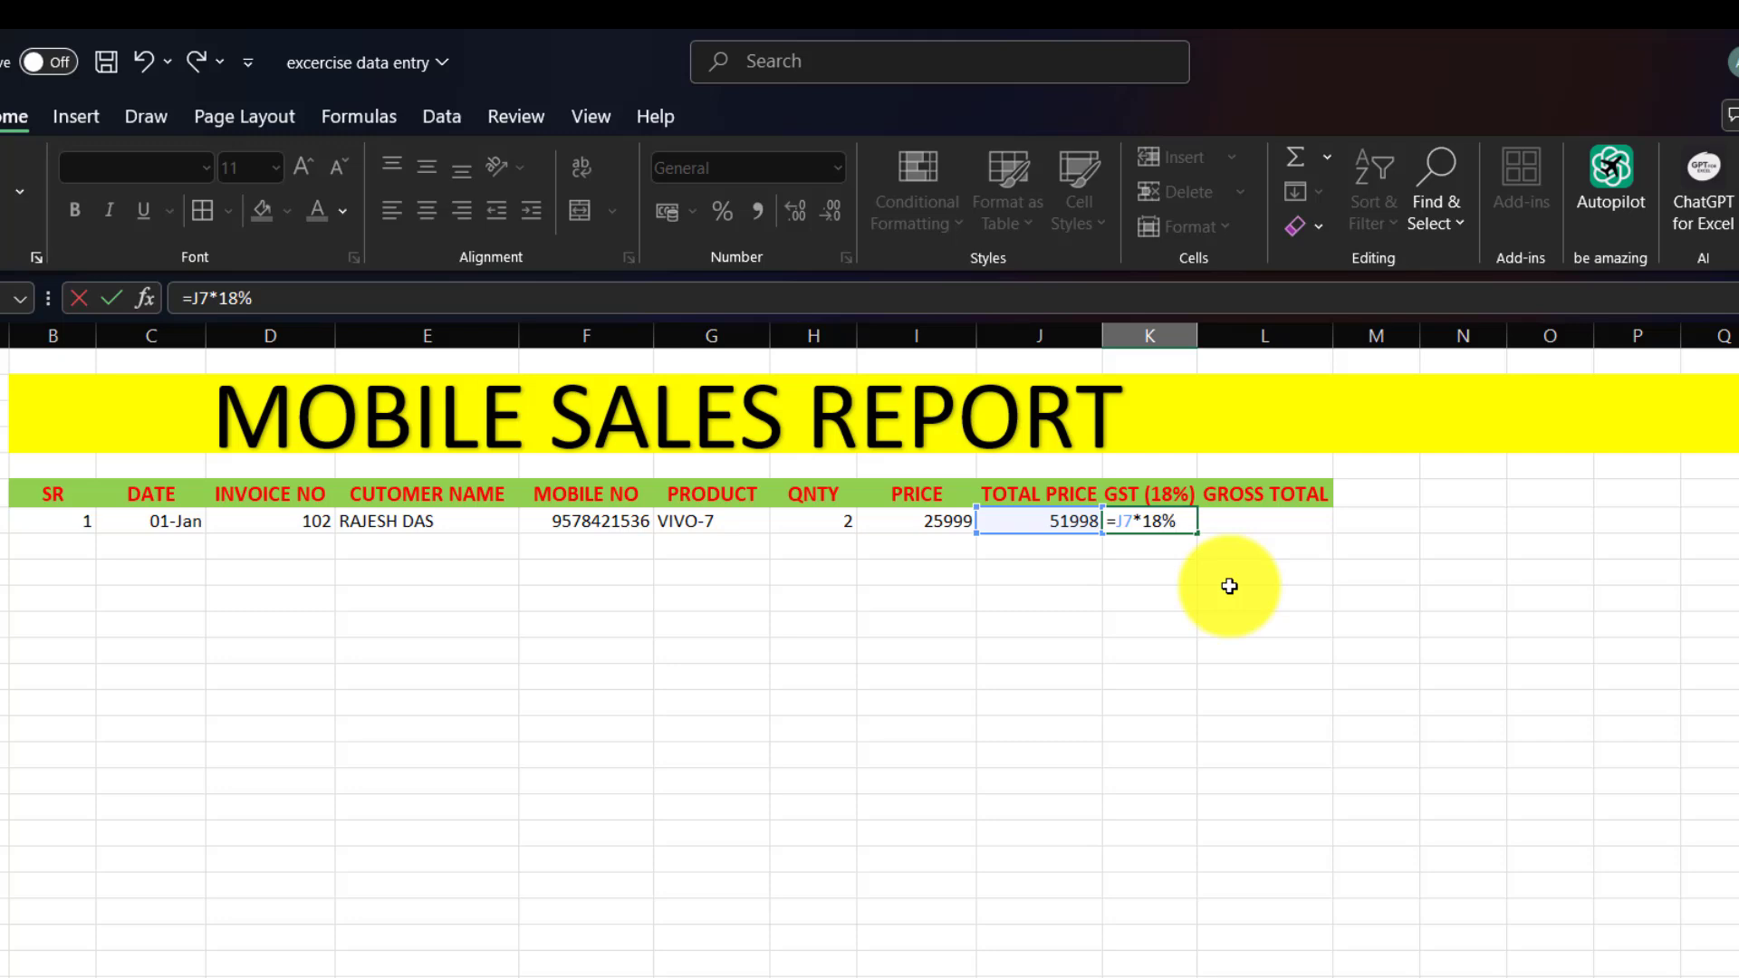
{"action": "key", "text": "Return"}
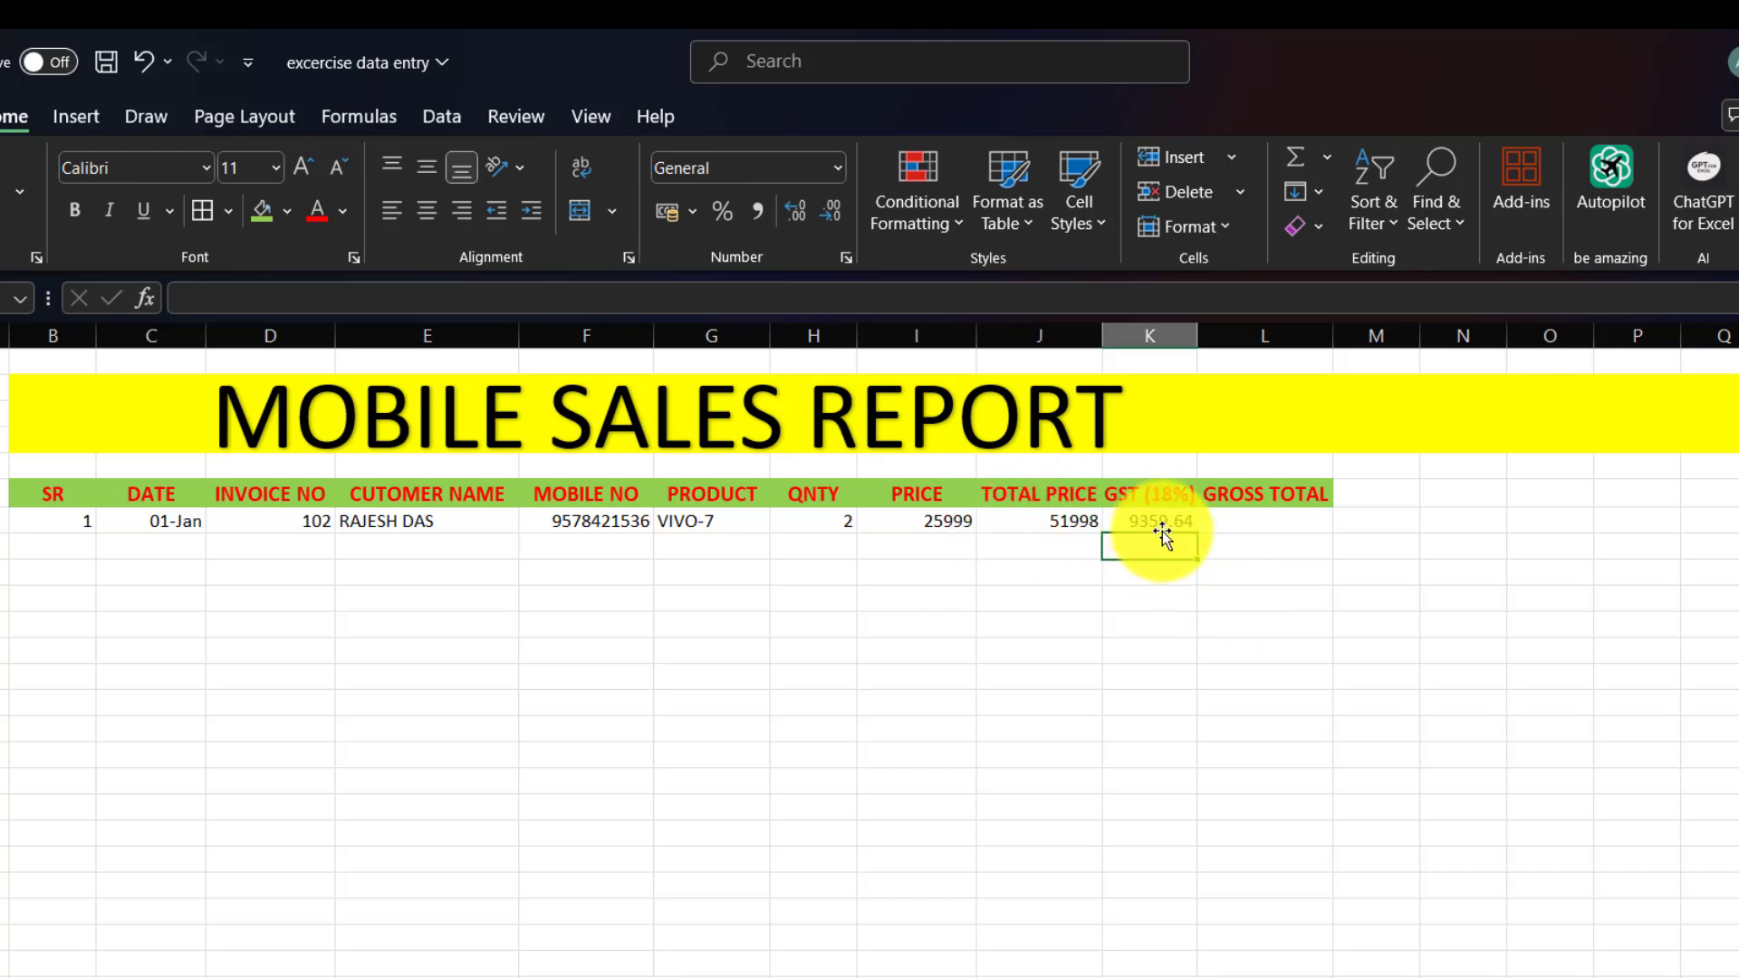
Enter =J7+K7 in L7 for a gross total of 61357.64.
{"action": "left_click", "coordinate": [1236, 523]}
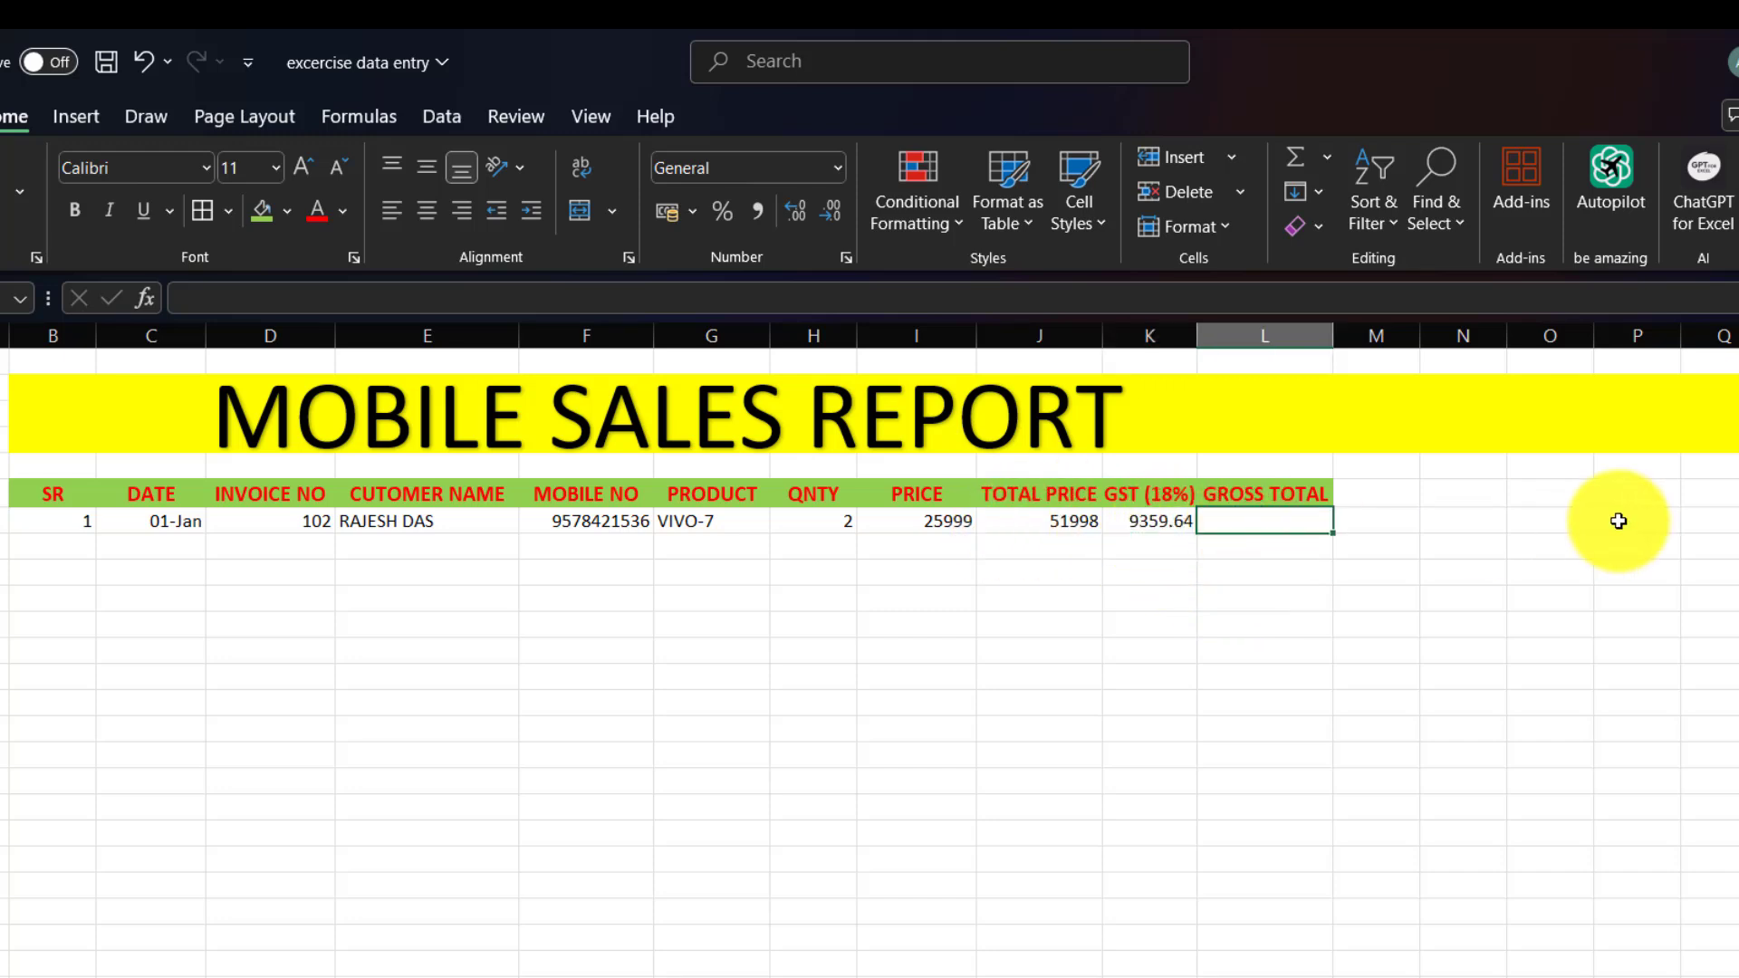
{"action": "type", "text": "="}
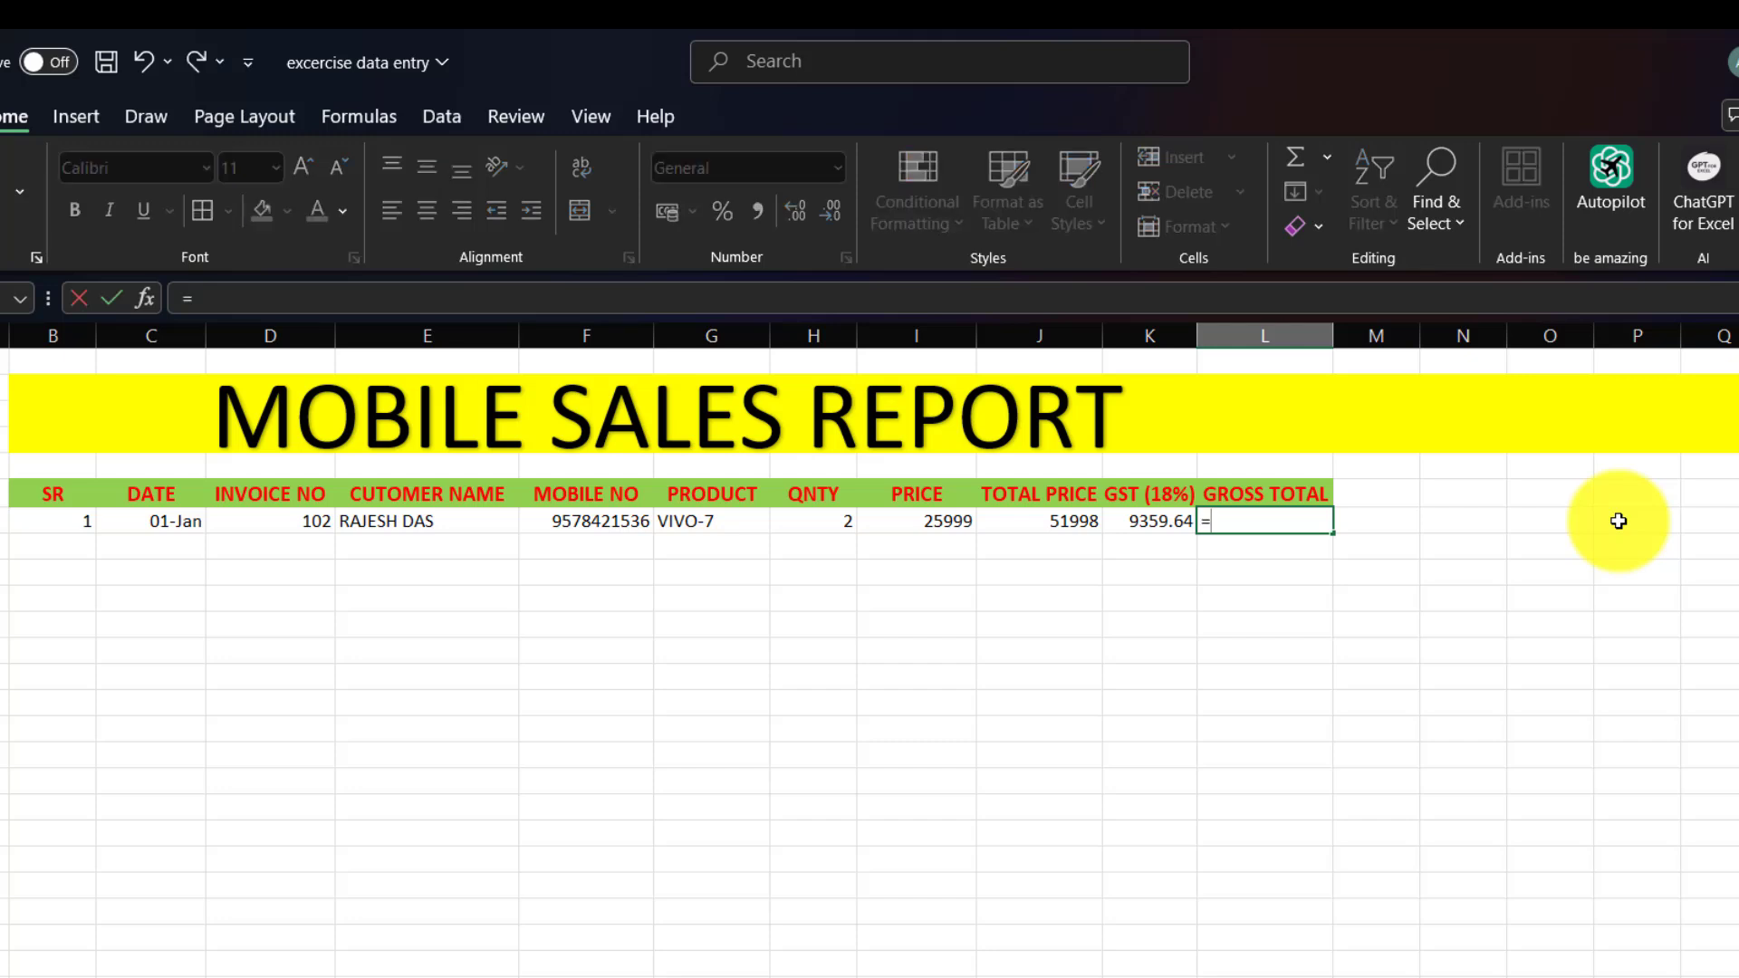
{"action": "left_click", "coordinate": [1049, 527]}
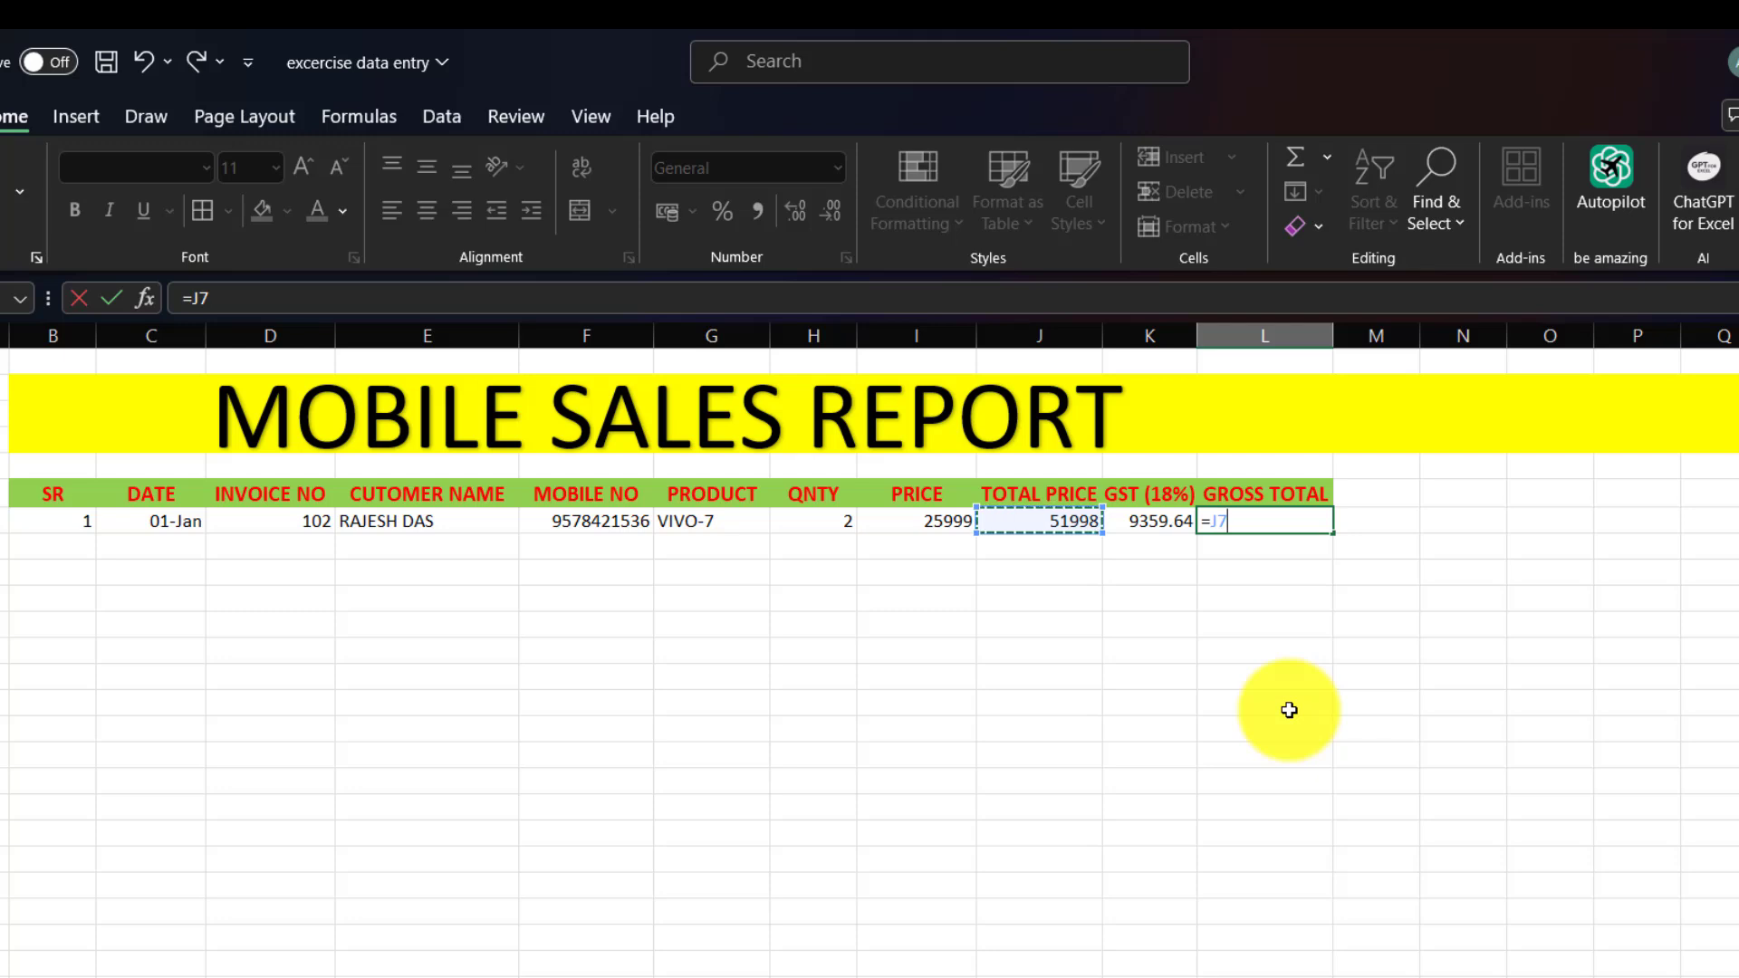
{"action": "type", "text": "+"}
{"action": "left_click", "coordinate": [1149, 520]}
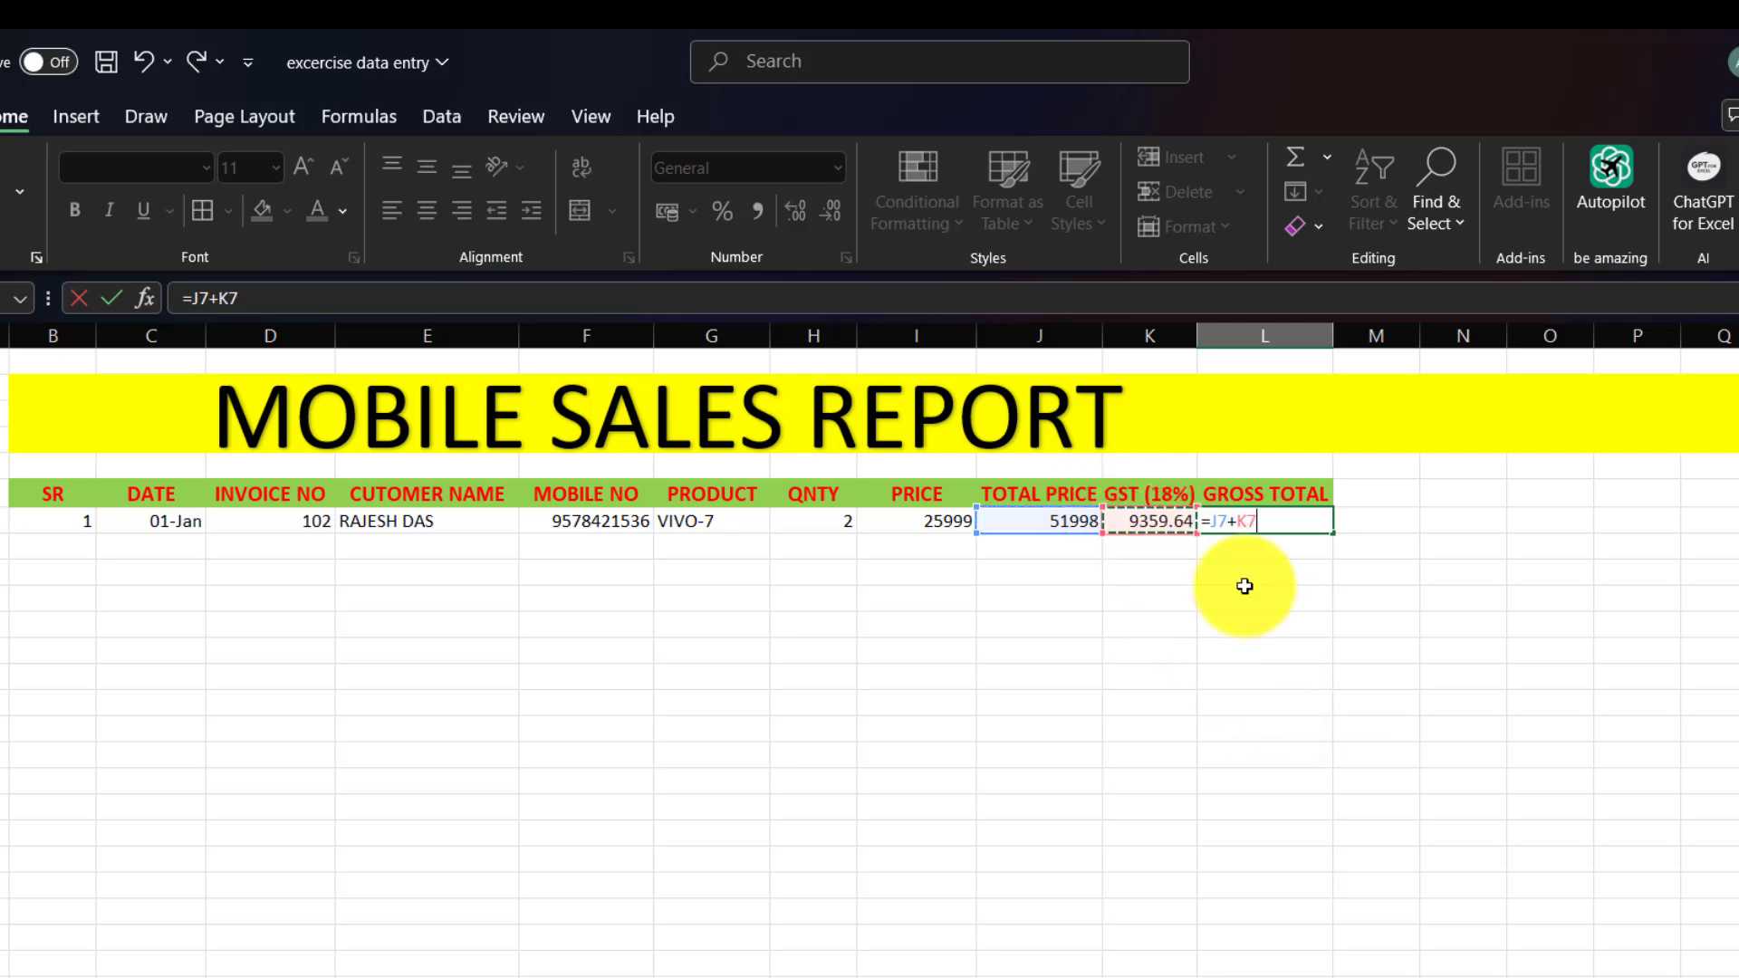
{"action": "key", "text": "Return"}
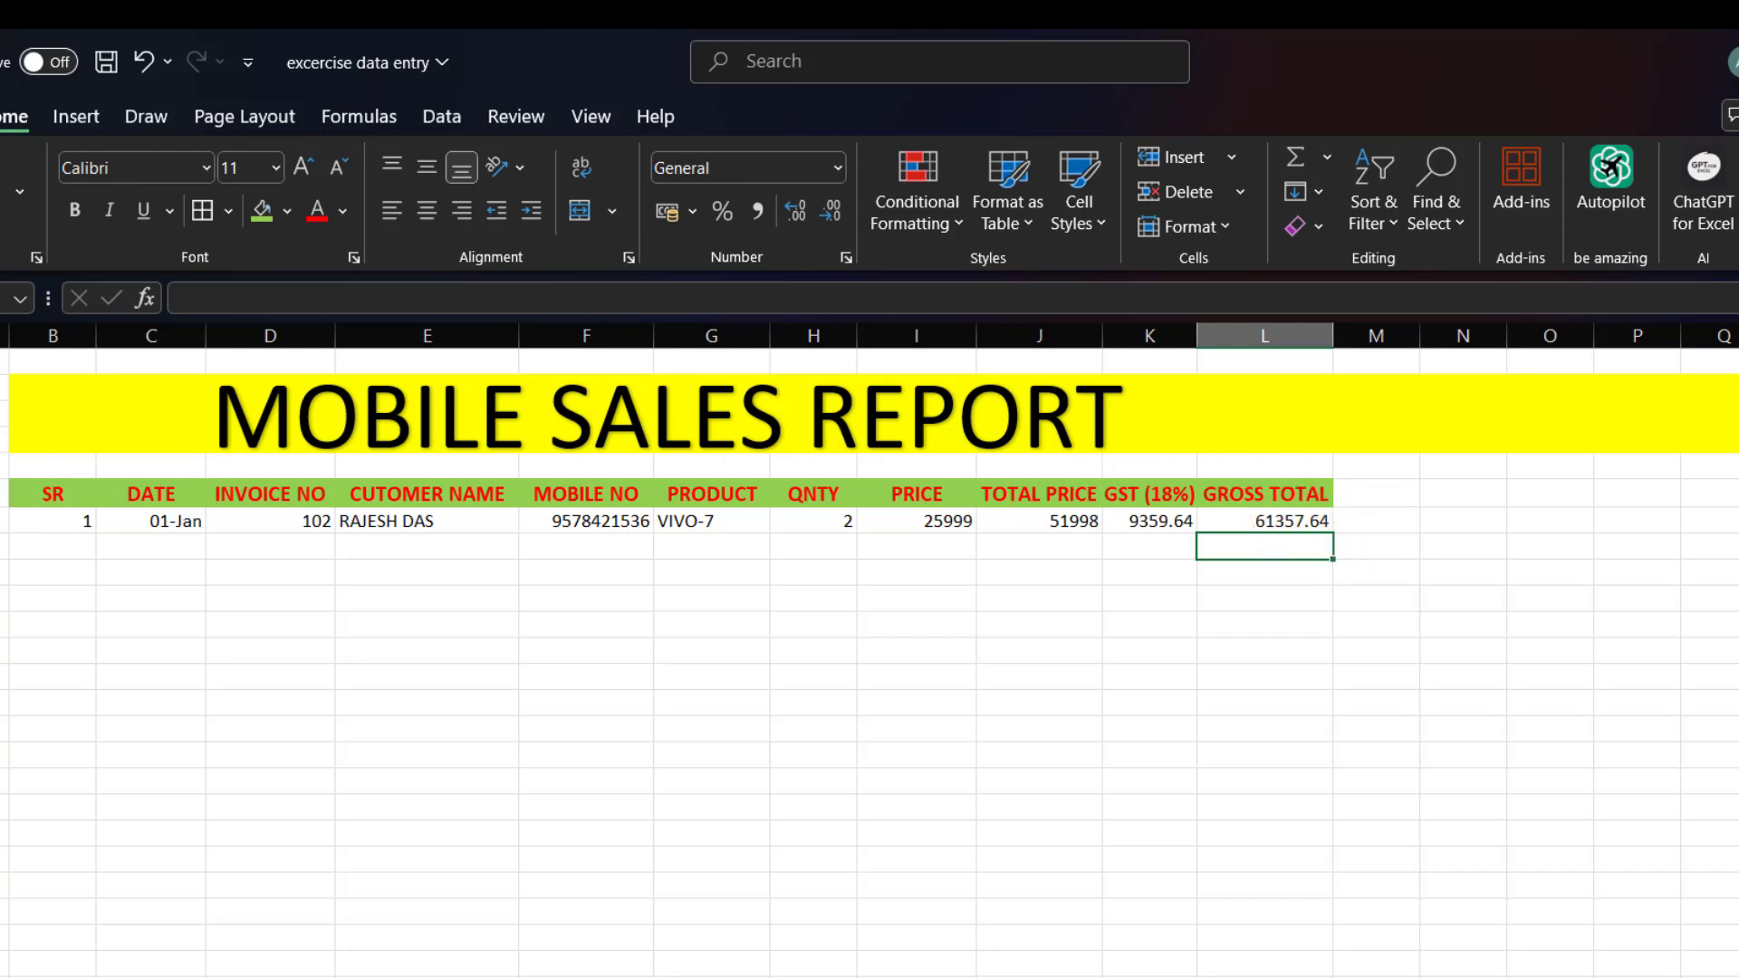
Fill serial numbers 2–5 down column B and enter date 1-Jan and invoice 103 for the second sale.
{"action": "left_click", "coordinate": [58, 520]}
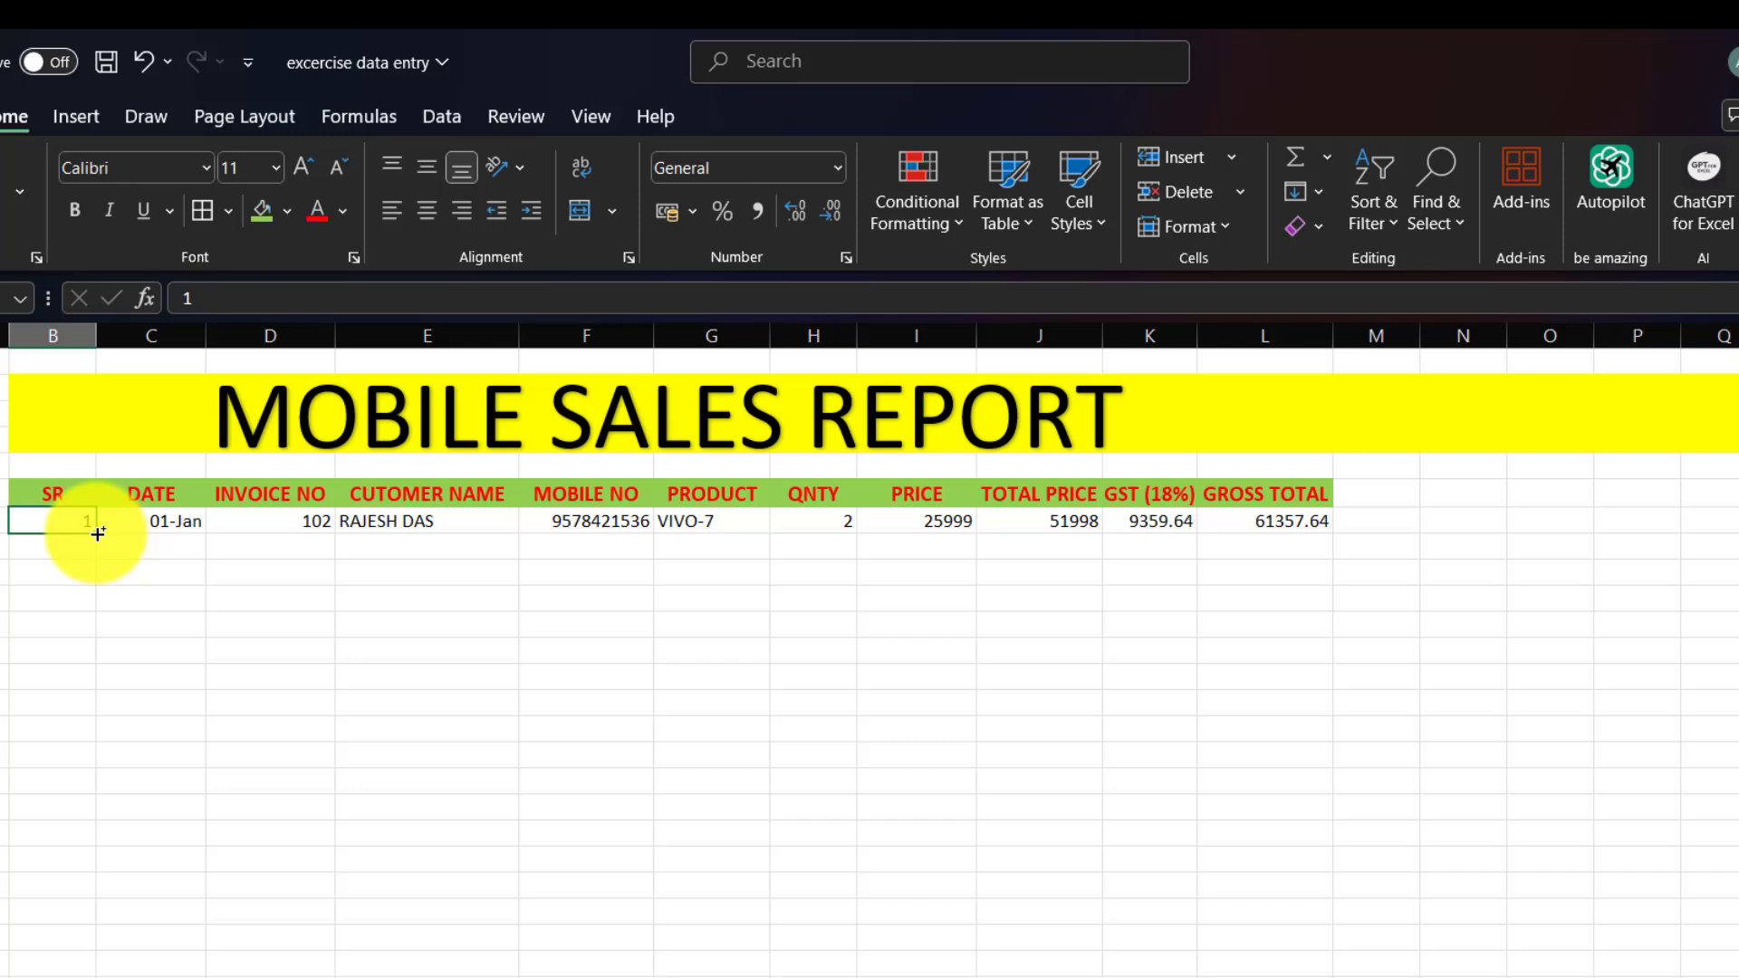
{"action": "left_click_drag", "start_coordinate": [98, 533], "coordinate": [80, 648]}
{"action": "left_click", "coordinate": [163, 547]}
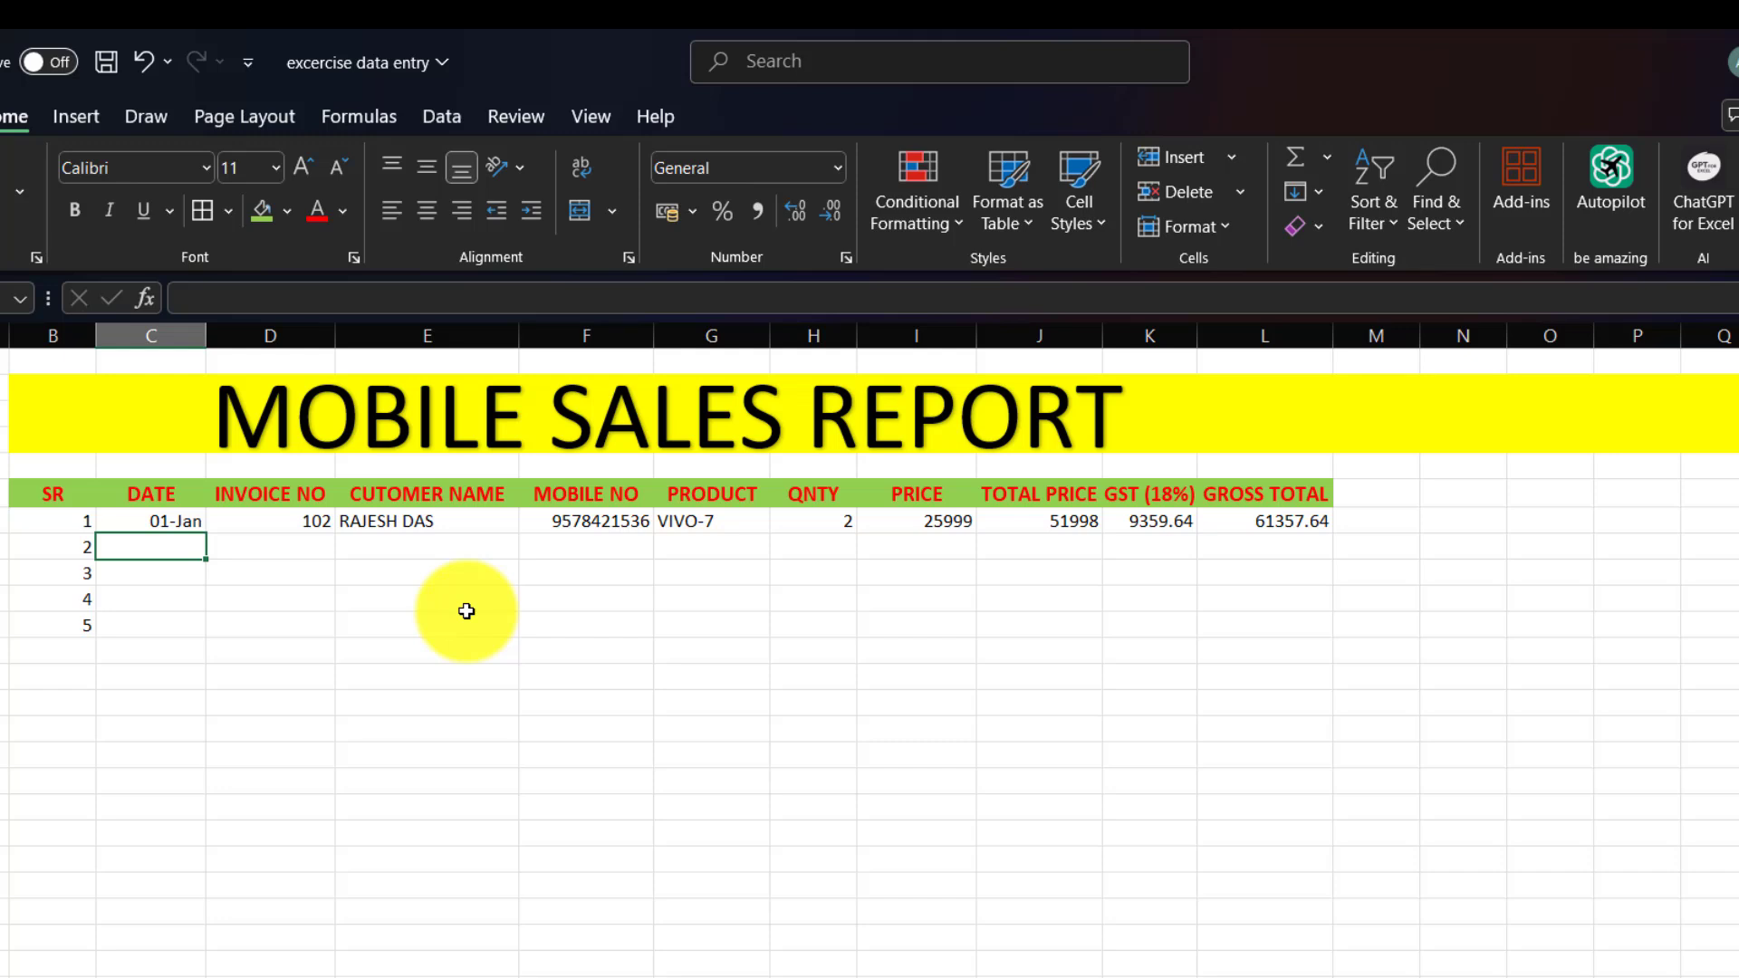
{"action": "type", "text": "1"}
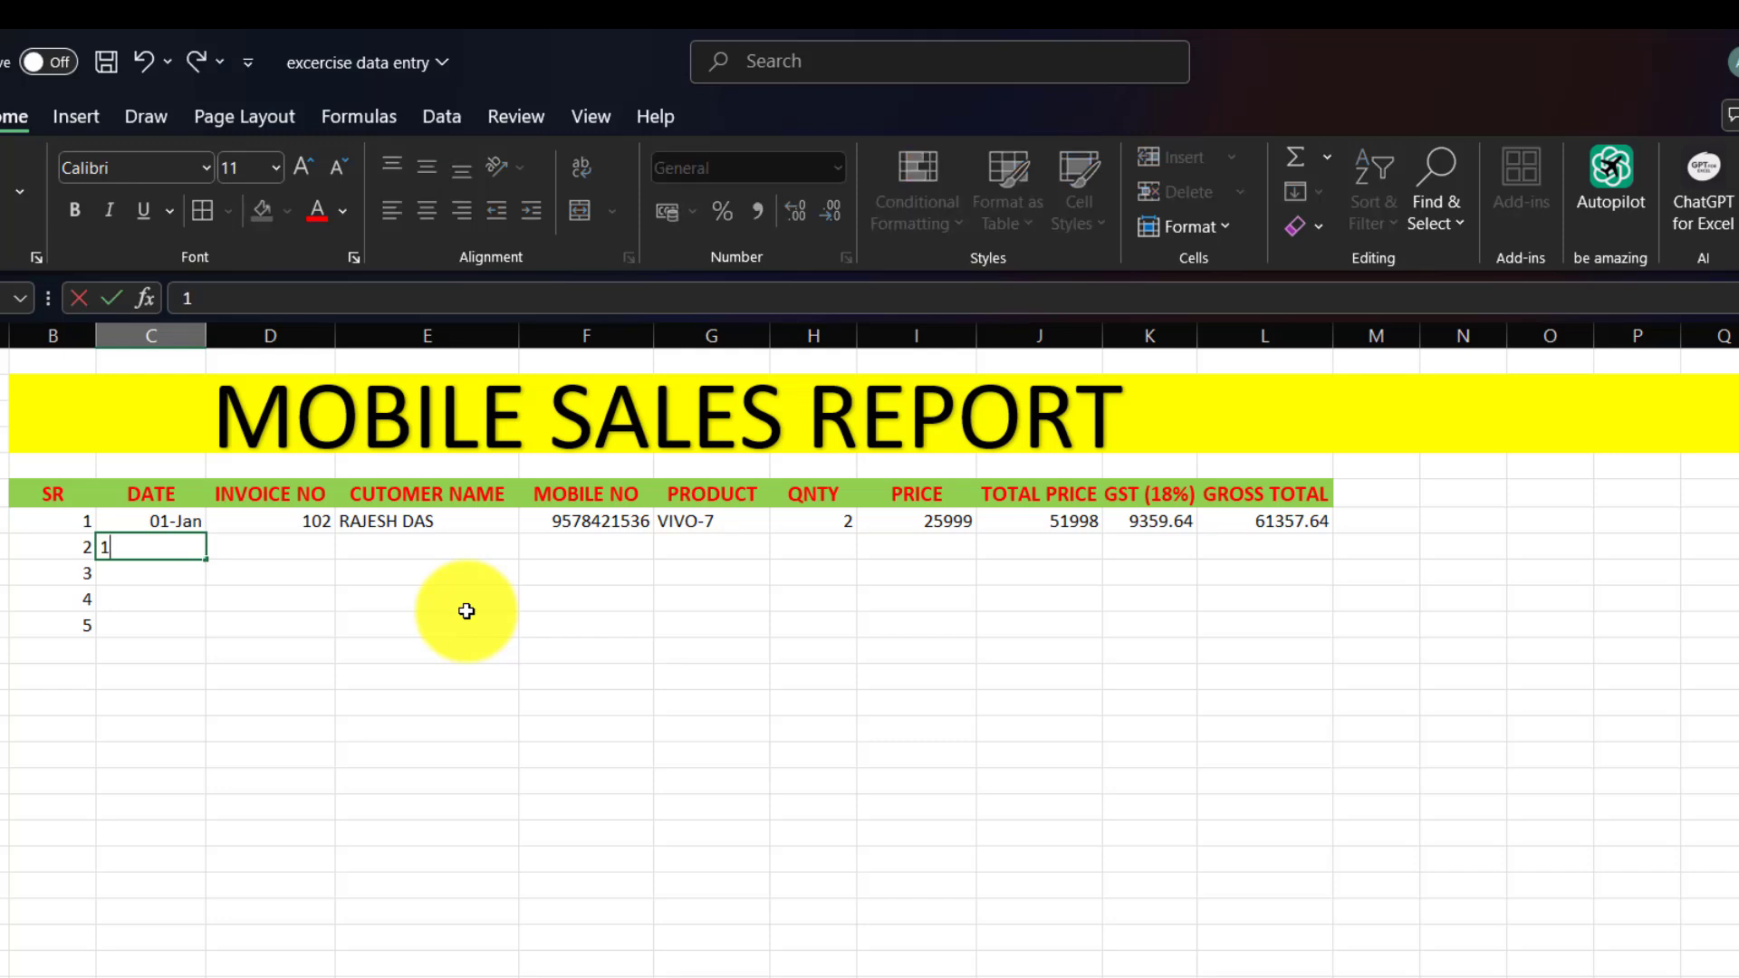
{"action": "type", "text": "-jan"}
{"action": "key", "text": "Tab"}
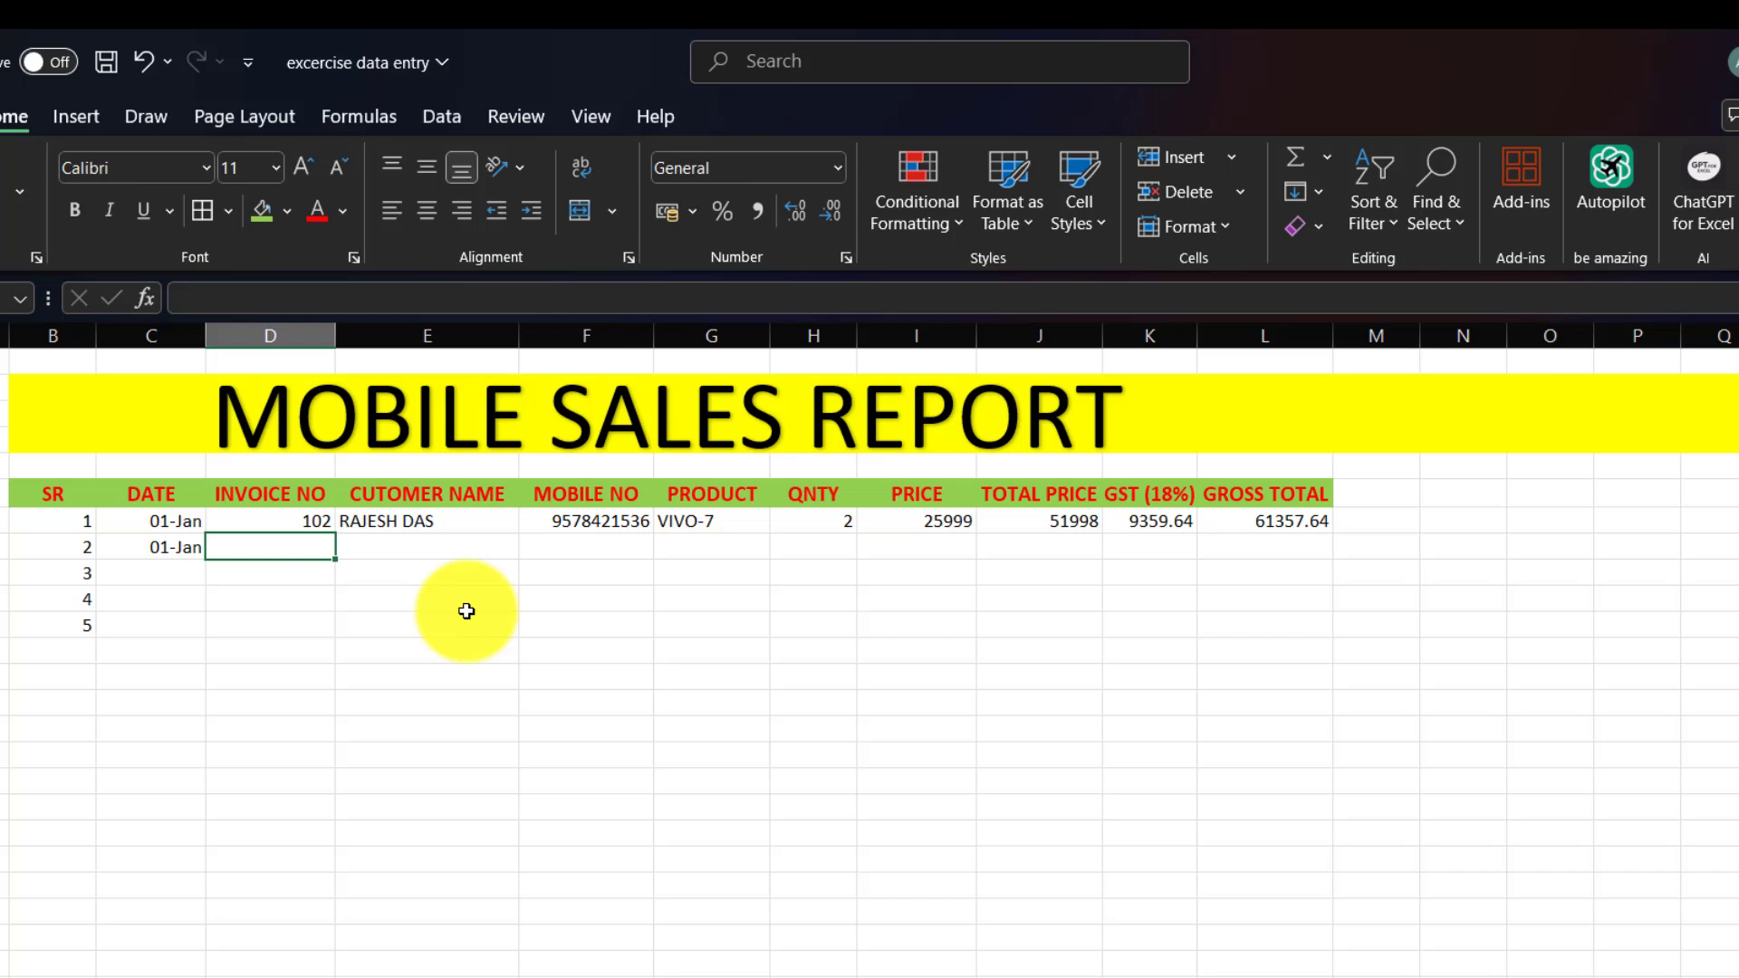
{"action": "type", "text": "103"}
{"action": "key", "text": "Tab"}
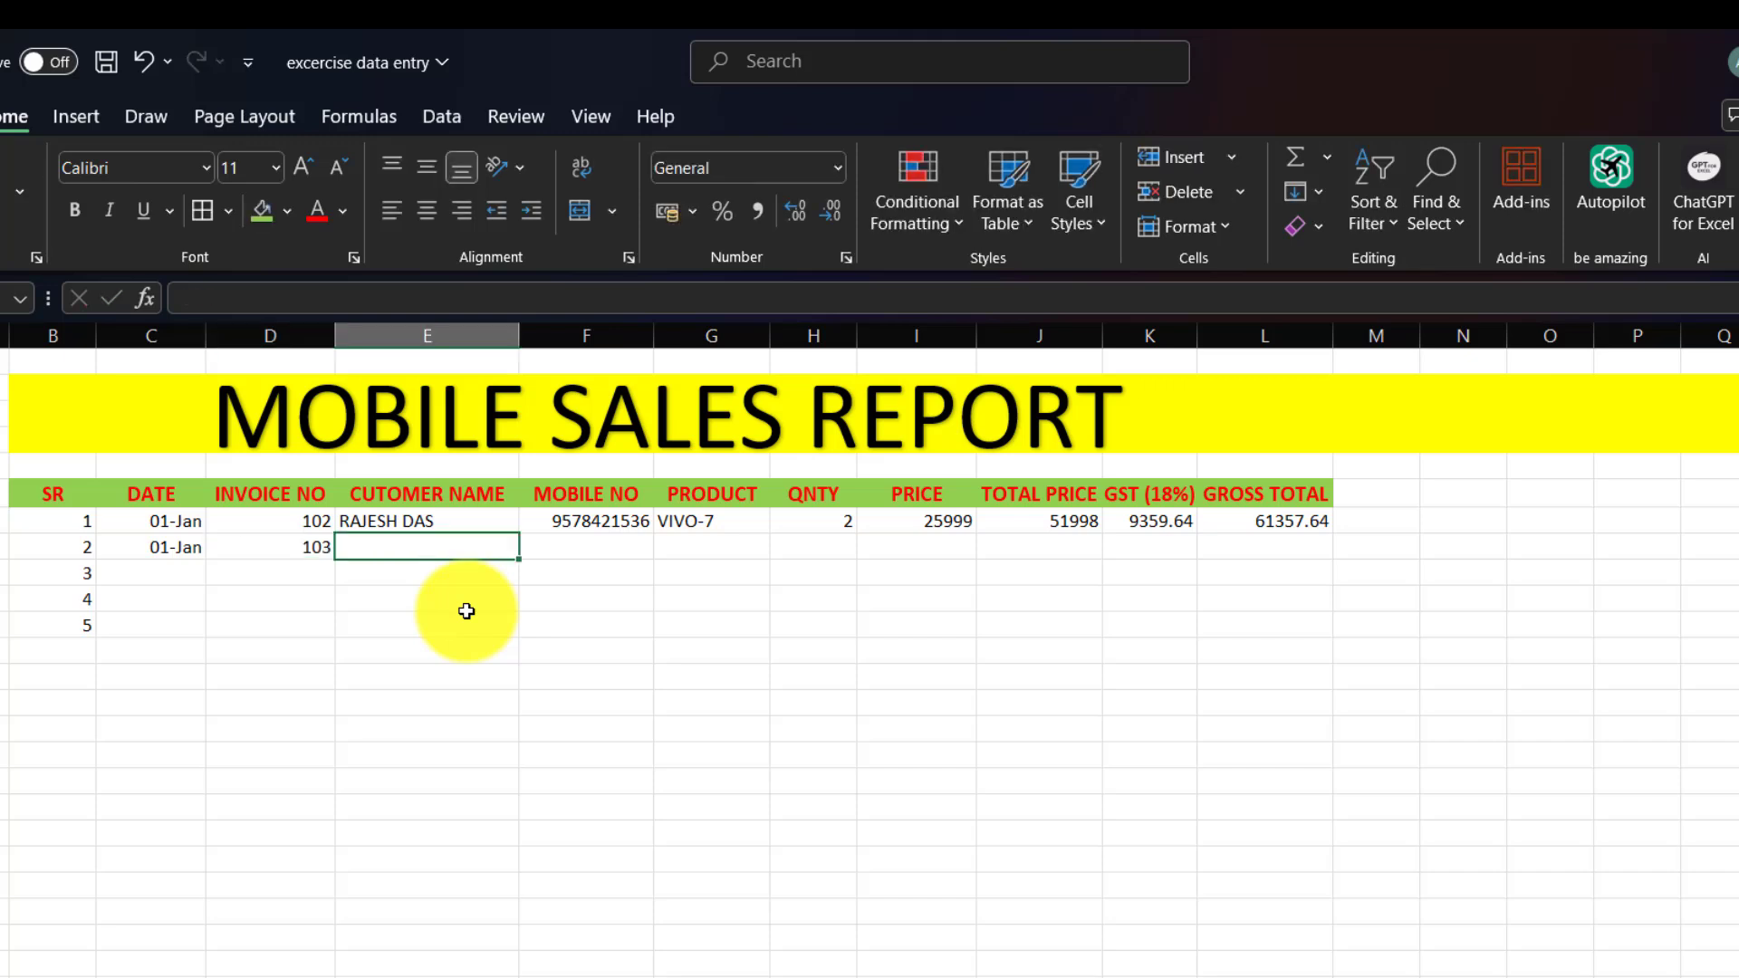
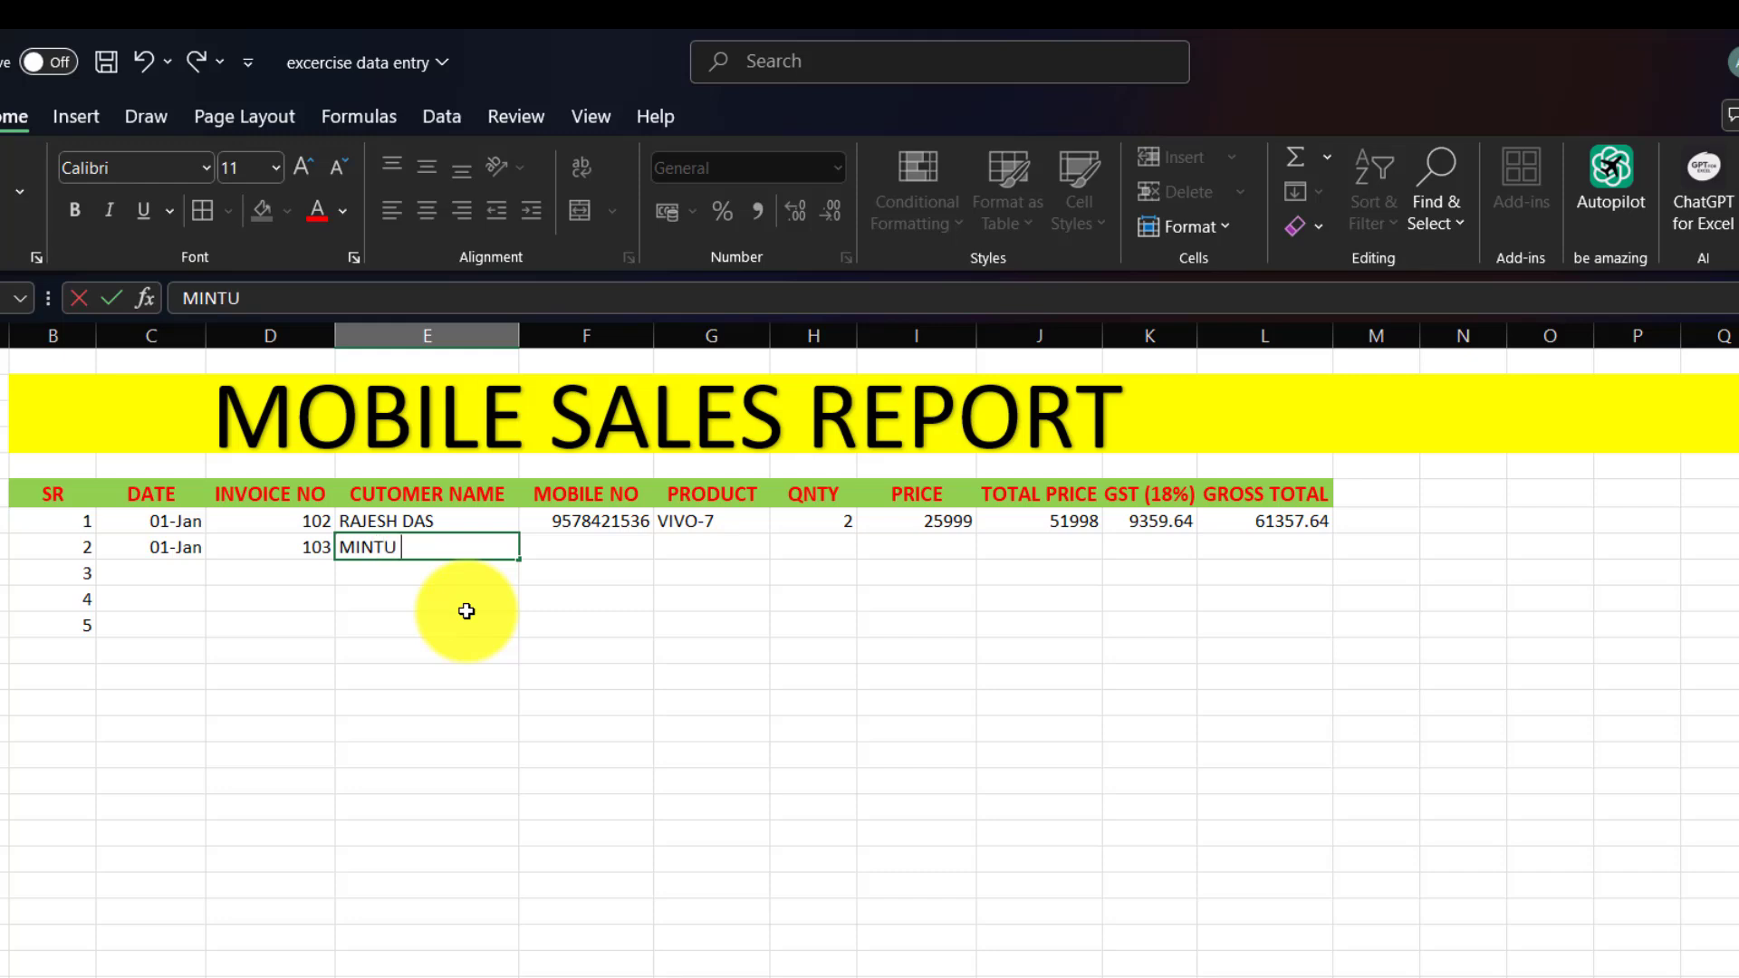
Enter the second customer's name, mobile number and product SAMSUNG S24.
{"action": "key", "text": "Tab"}
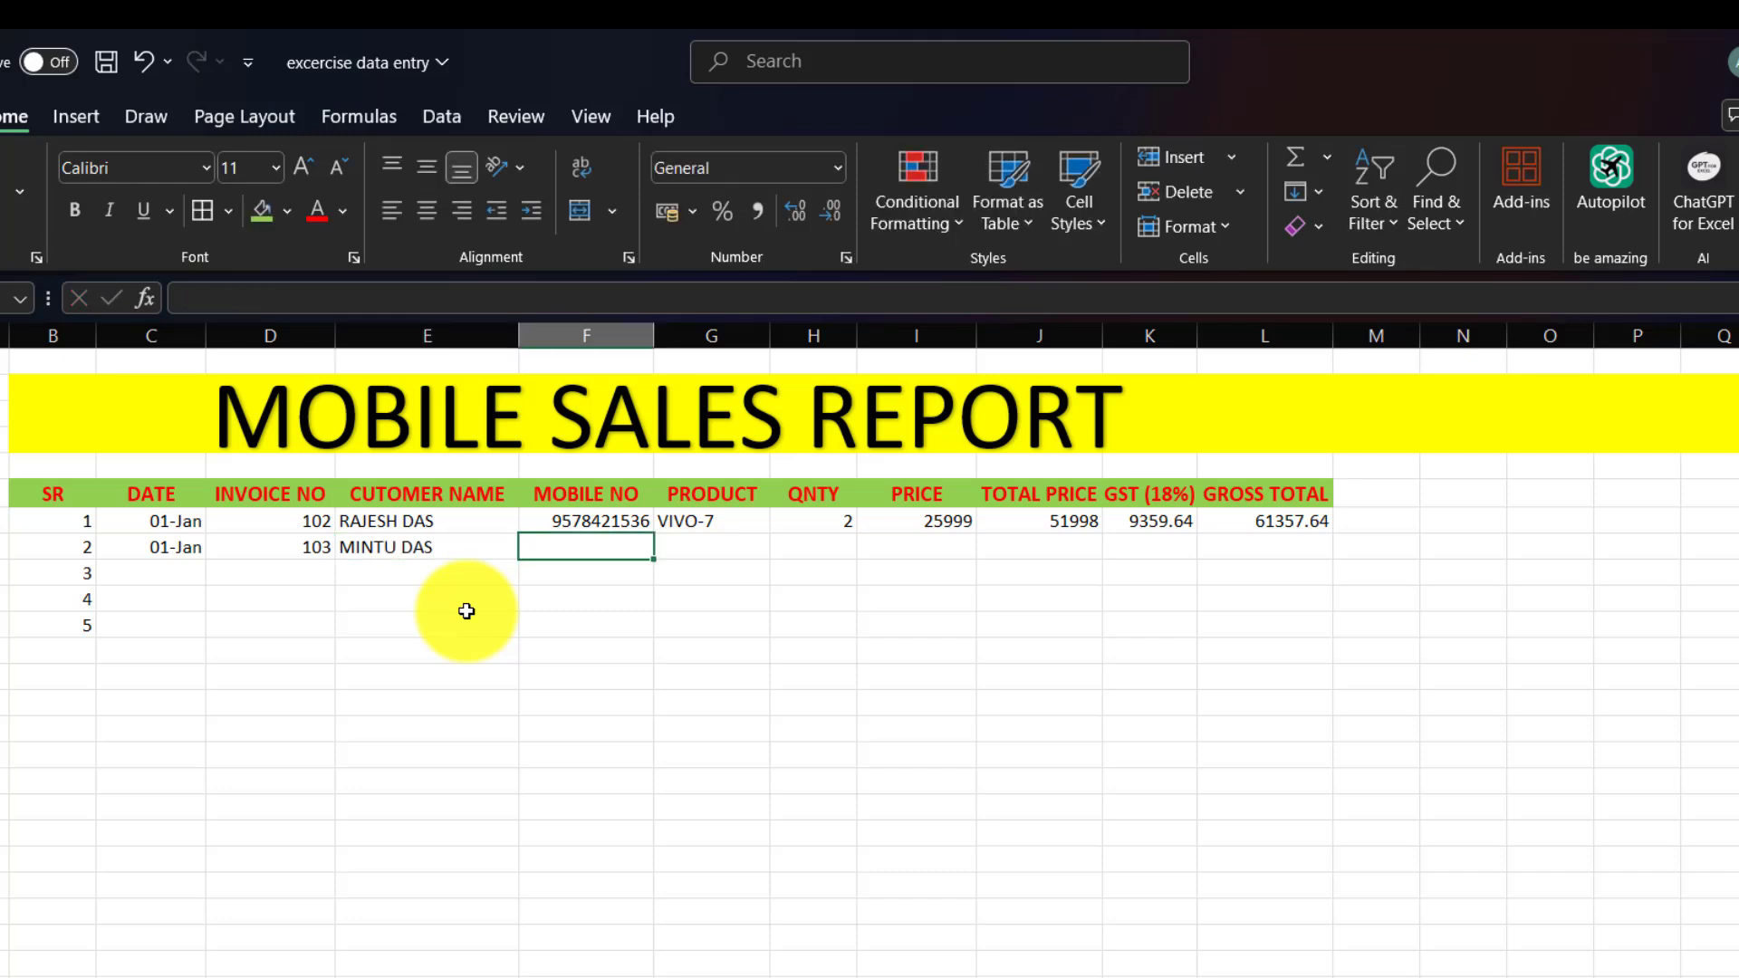
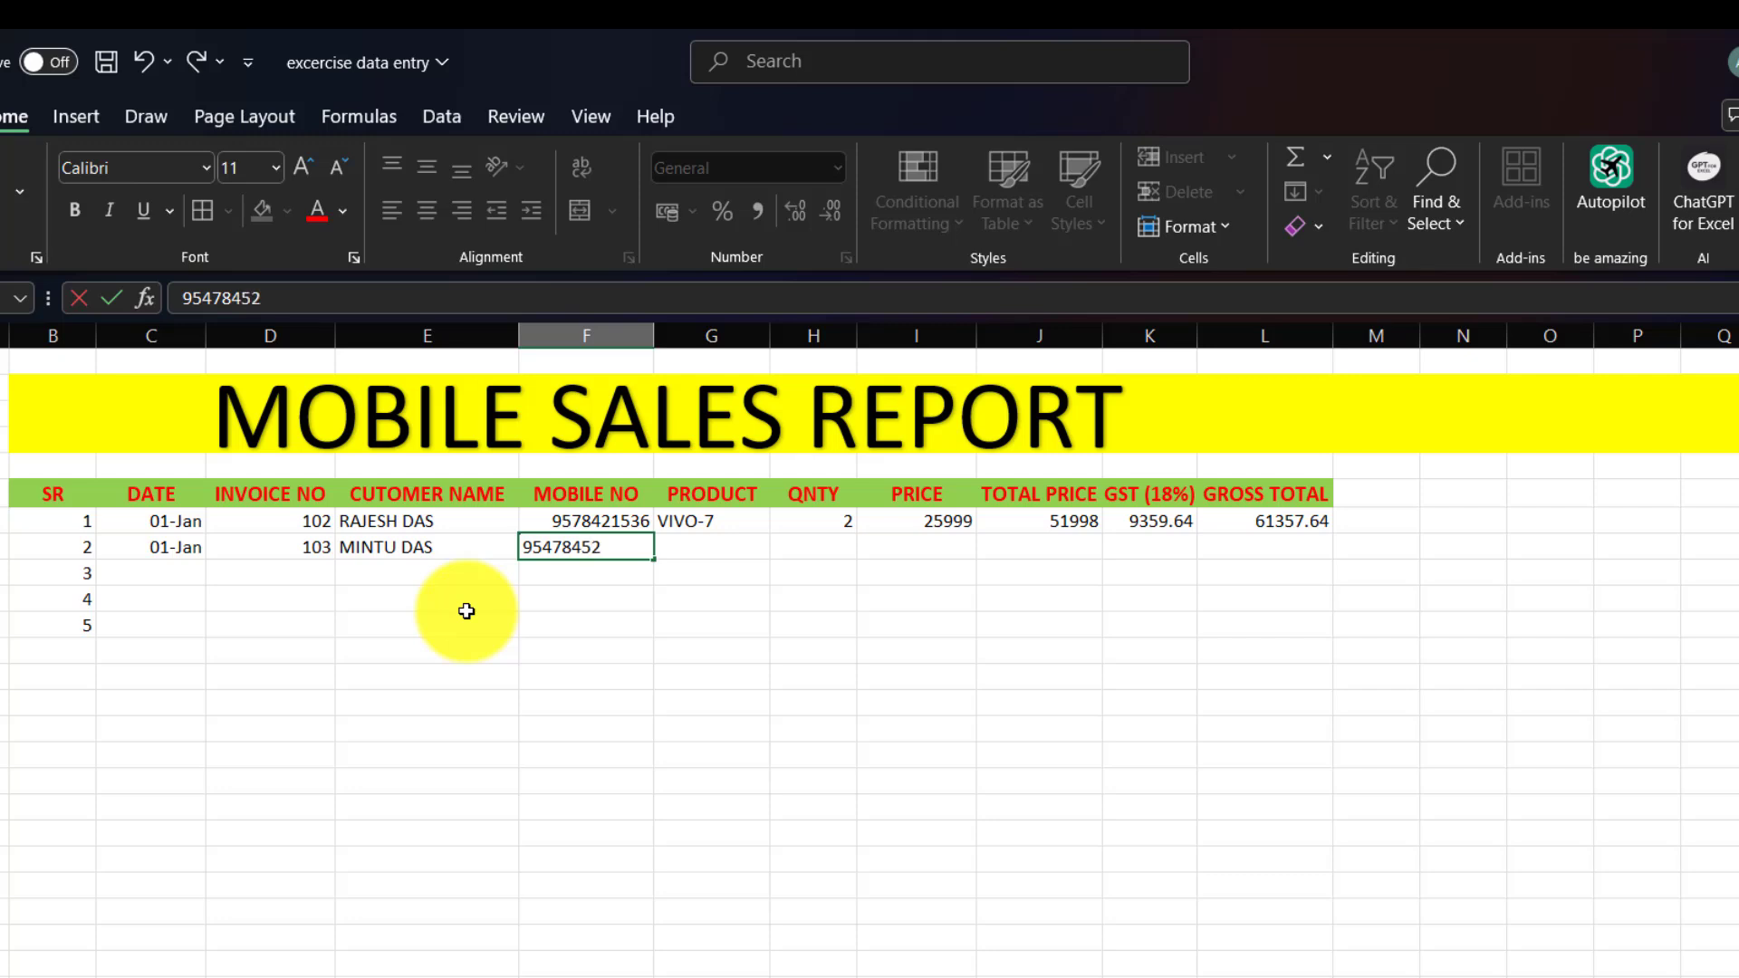
{"action": "key", "text": "Tab"}
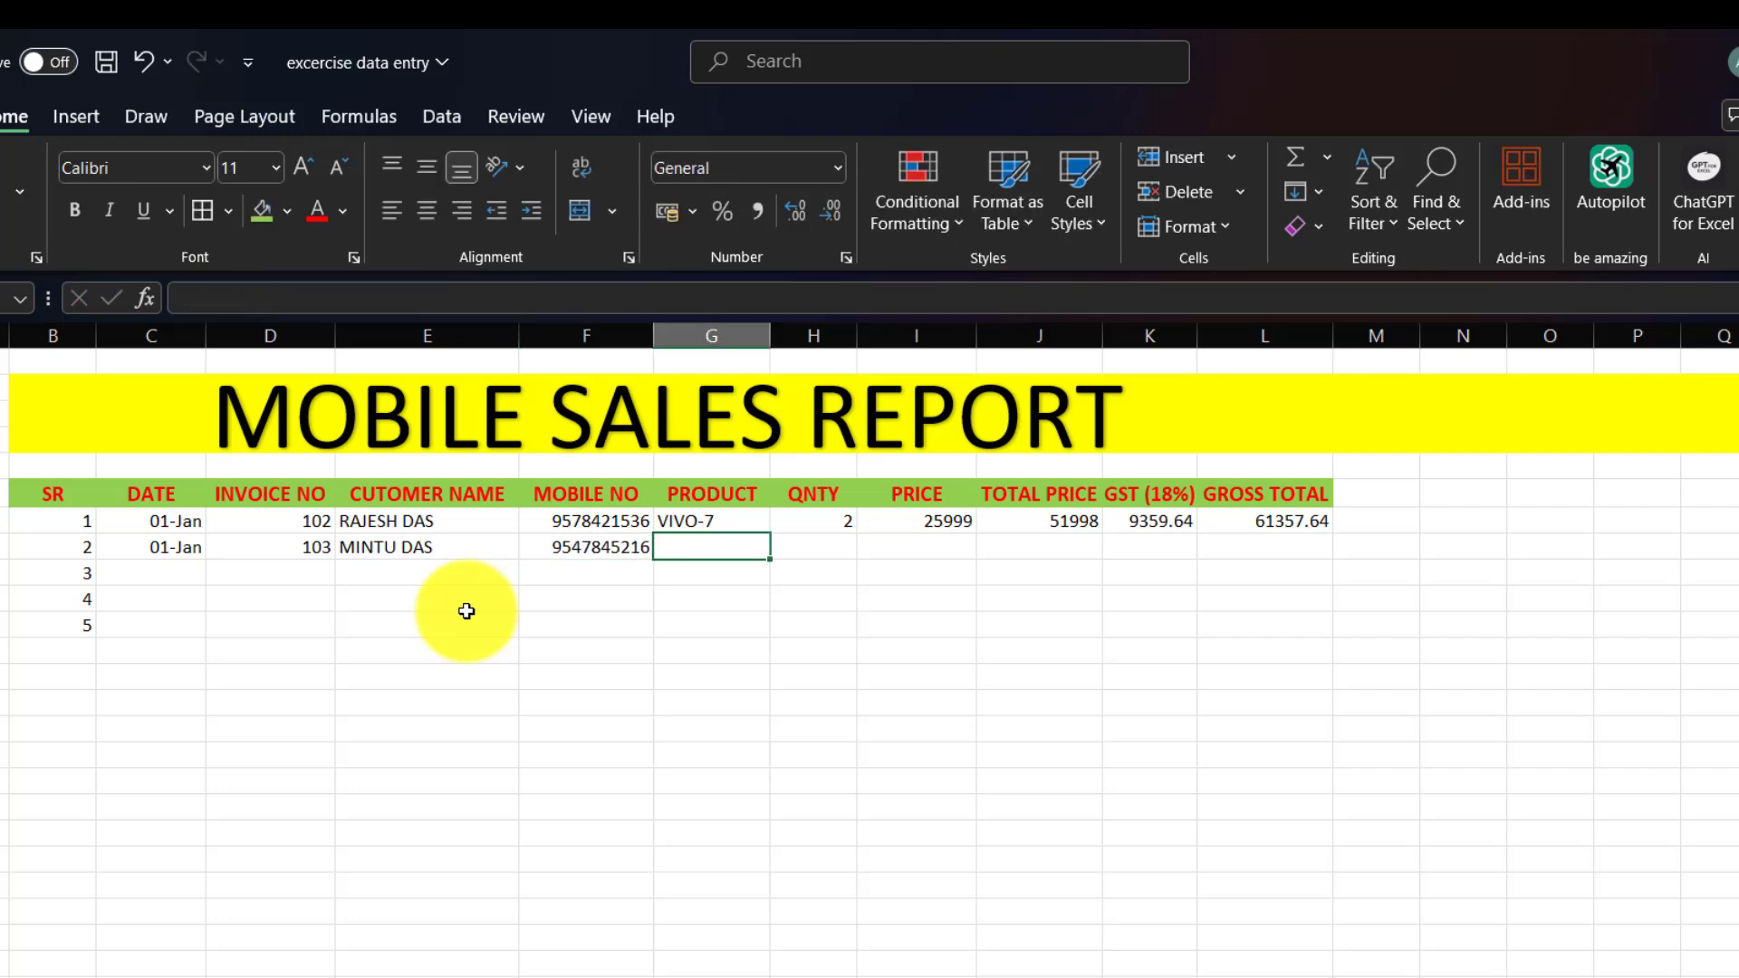
{"action": "type", "text": "SAMS"}
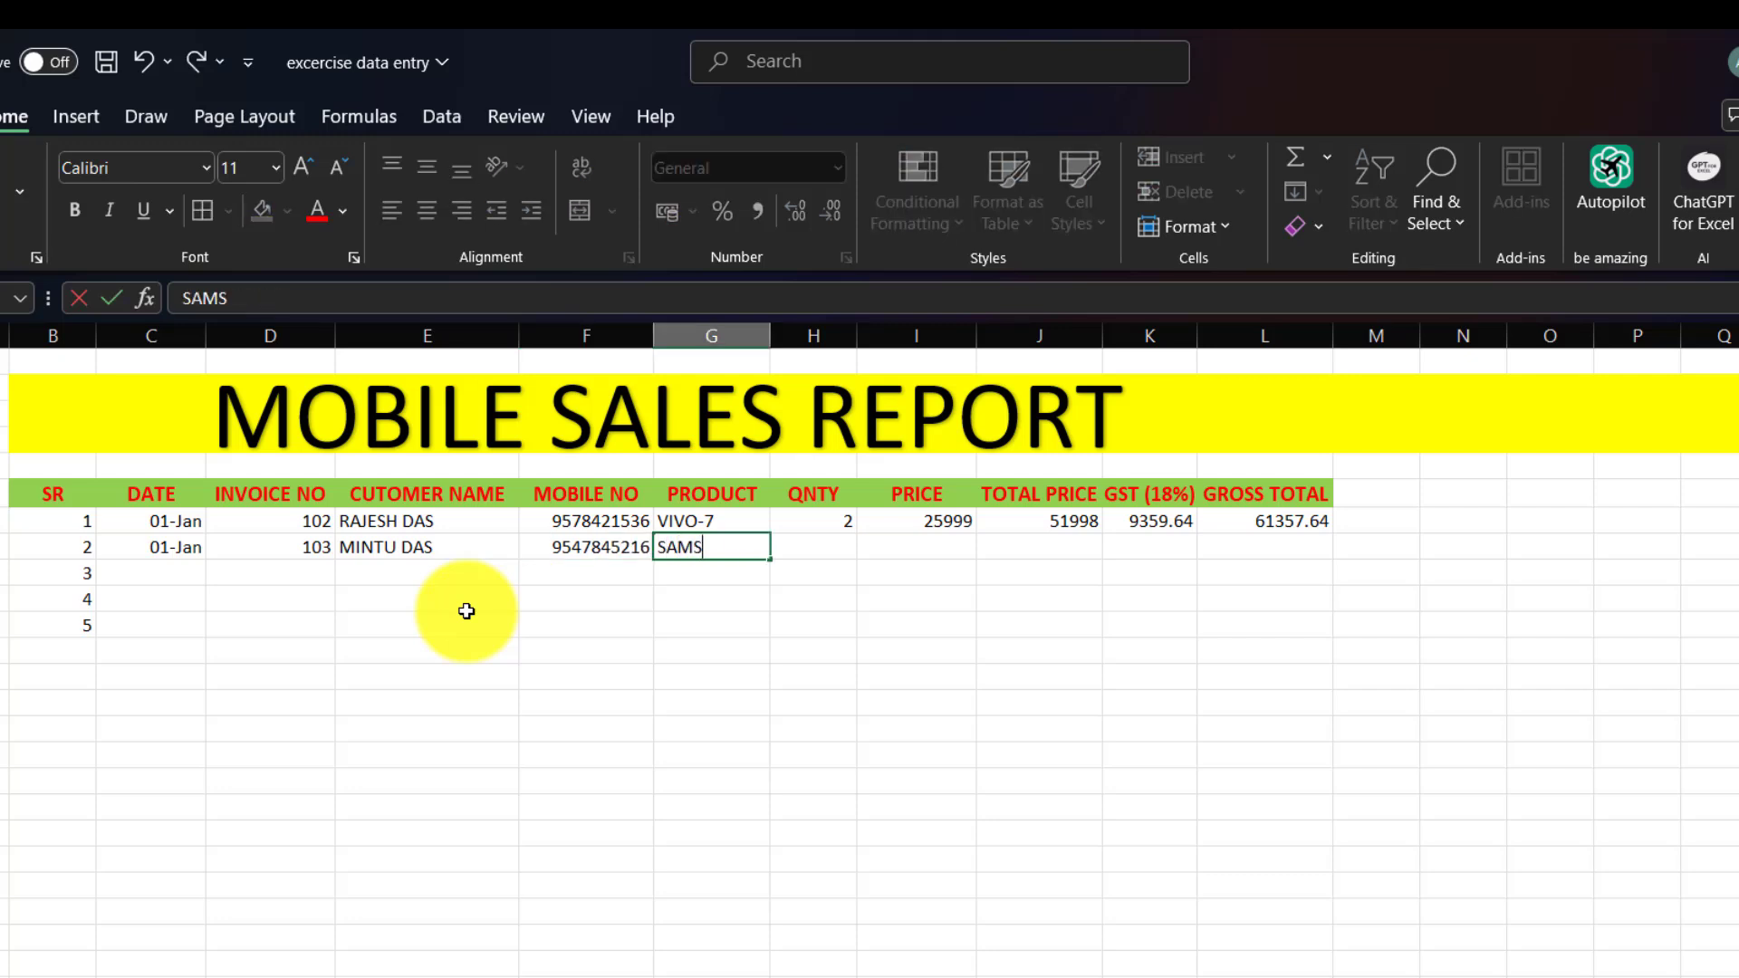
{"action": "type", "text": "UNG S24"}
{"action": "key", "text": "Tab"}
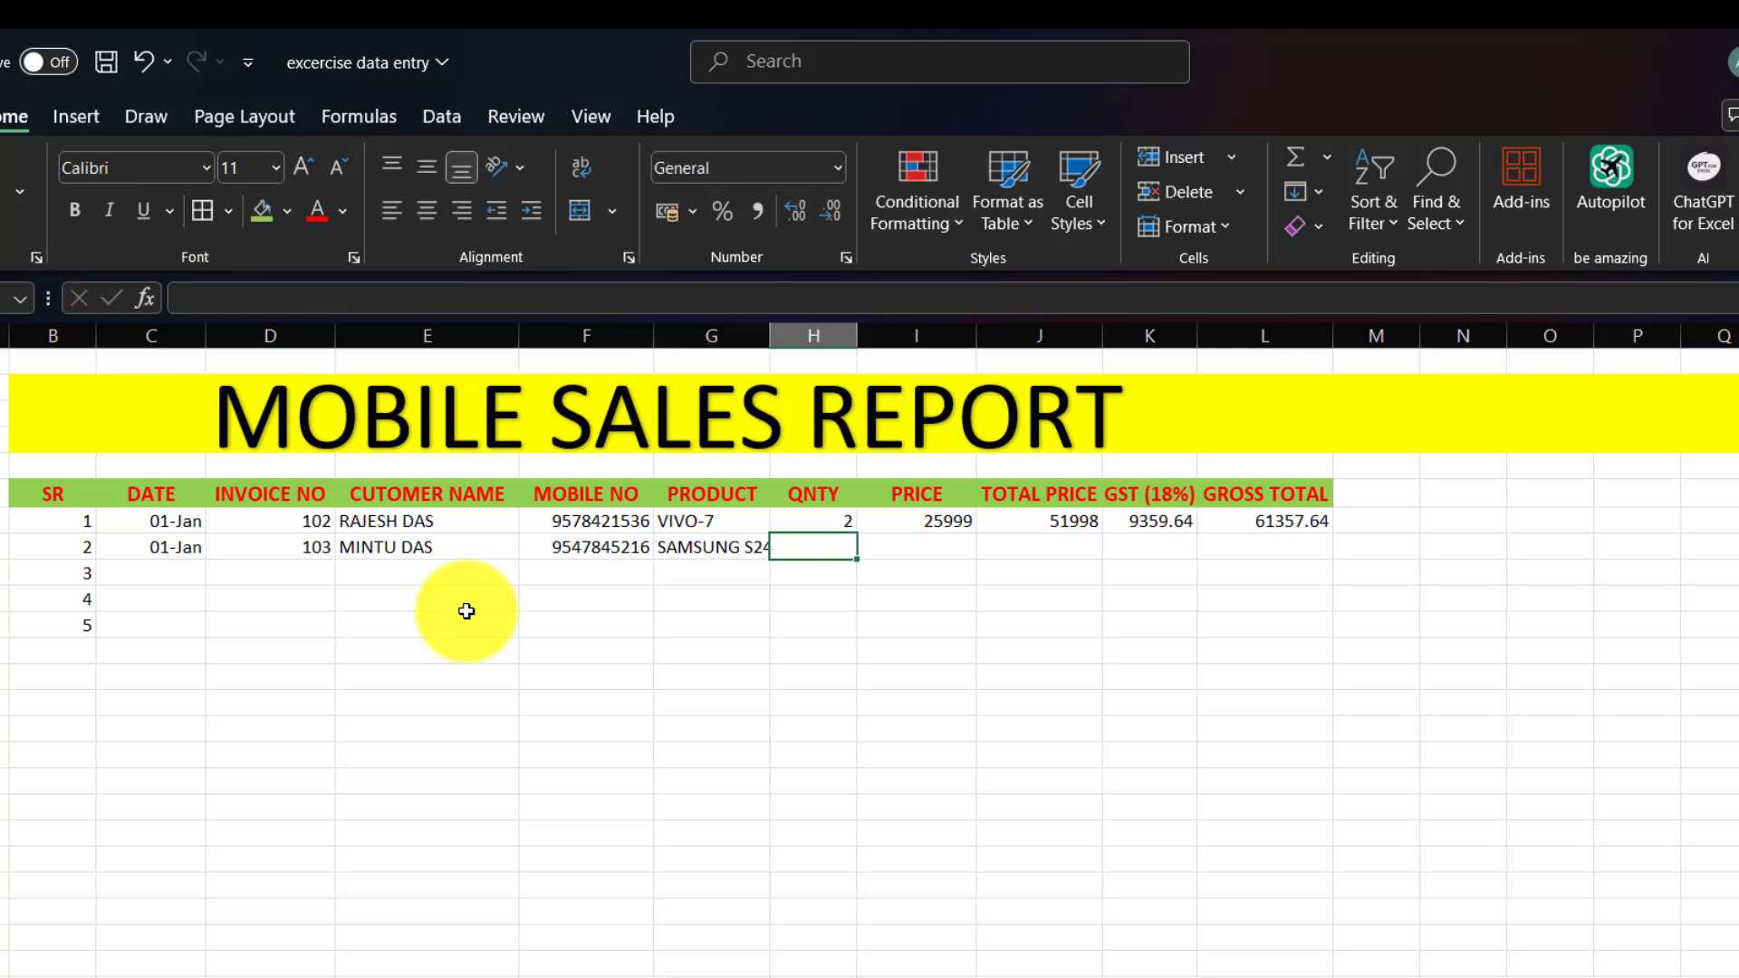
Autofit the product column, correct the quantity to 1 and enter price 24999.
{"action": "type", "text": "25888"}
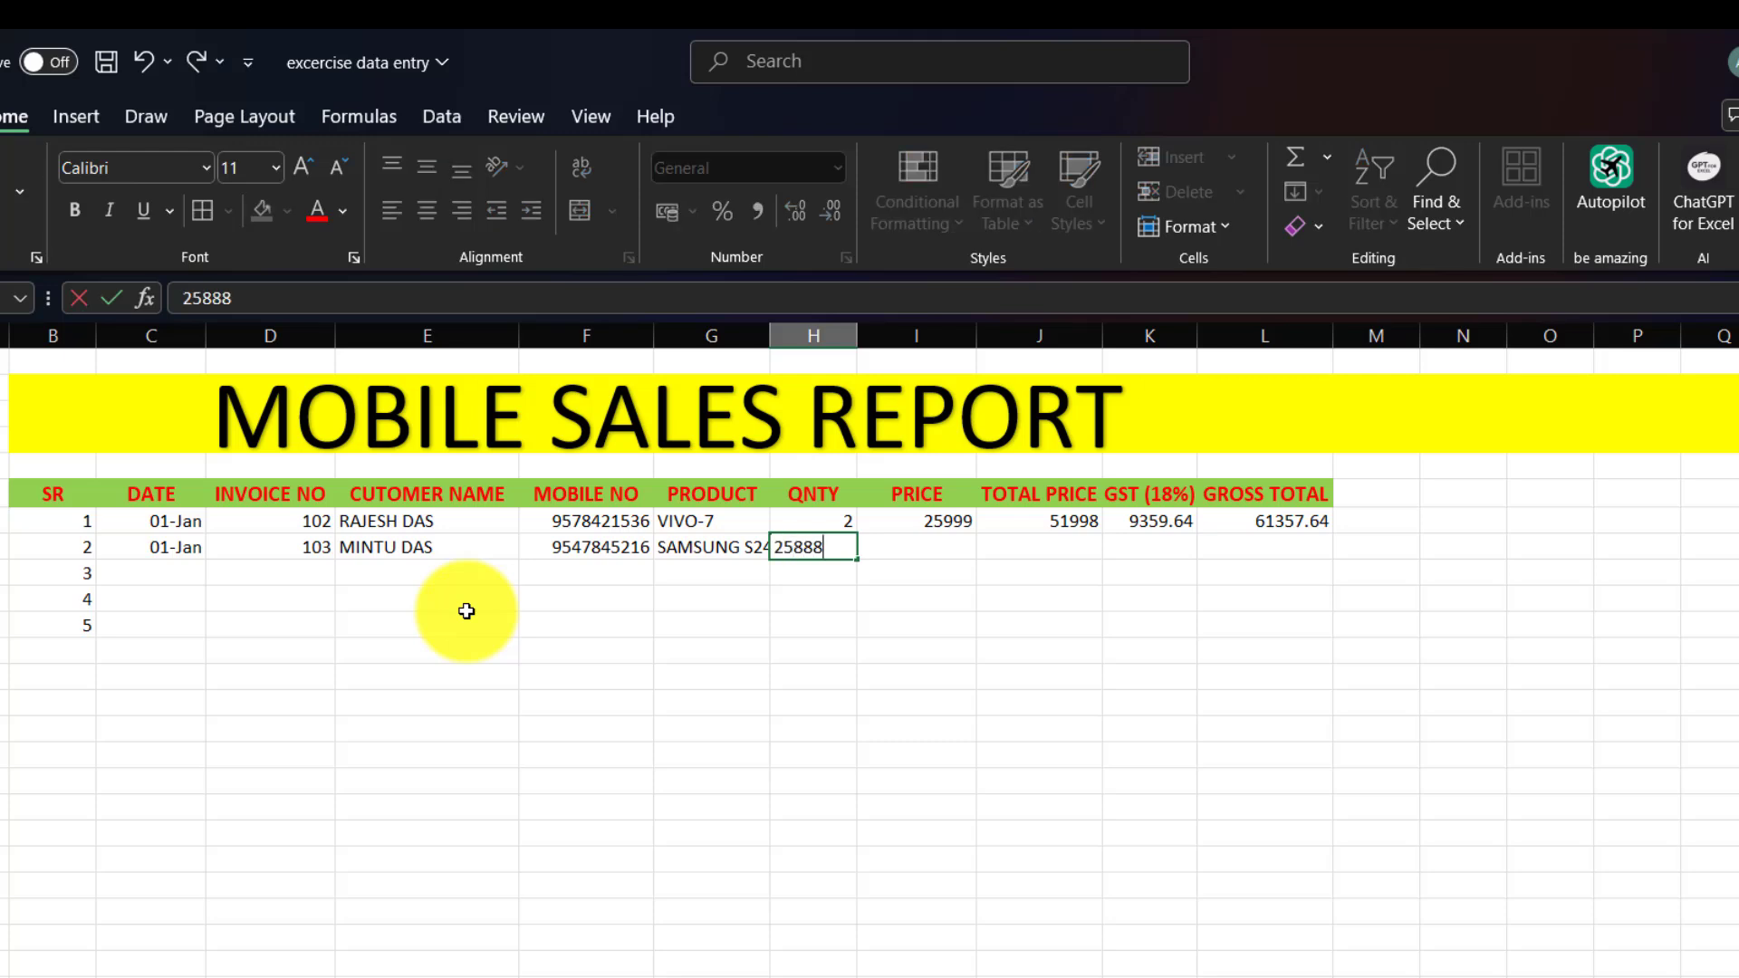
{"action": "key", "text": "Tab"}
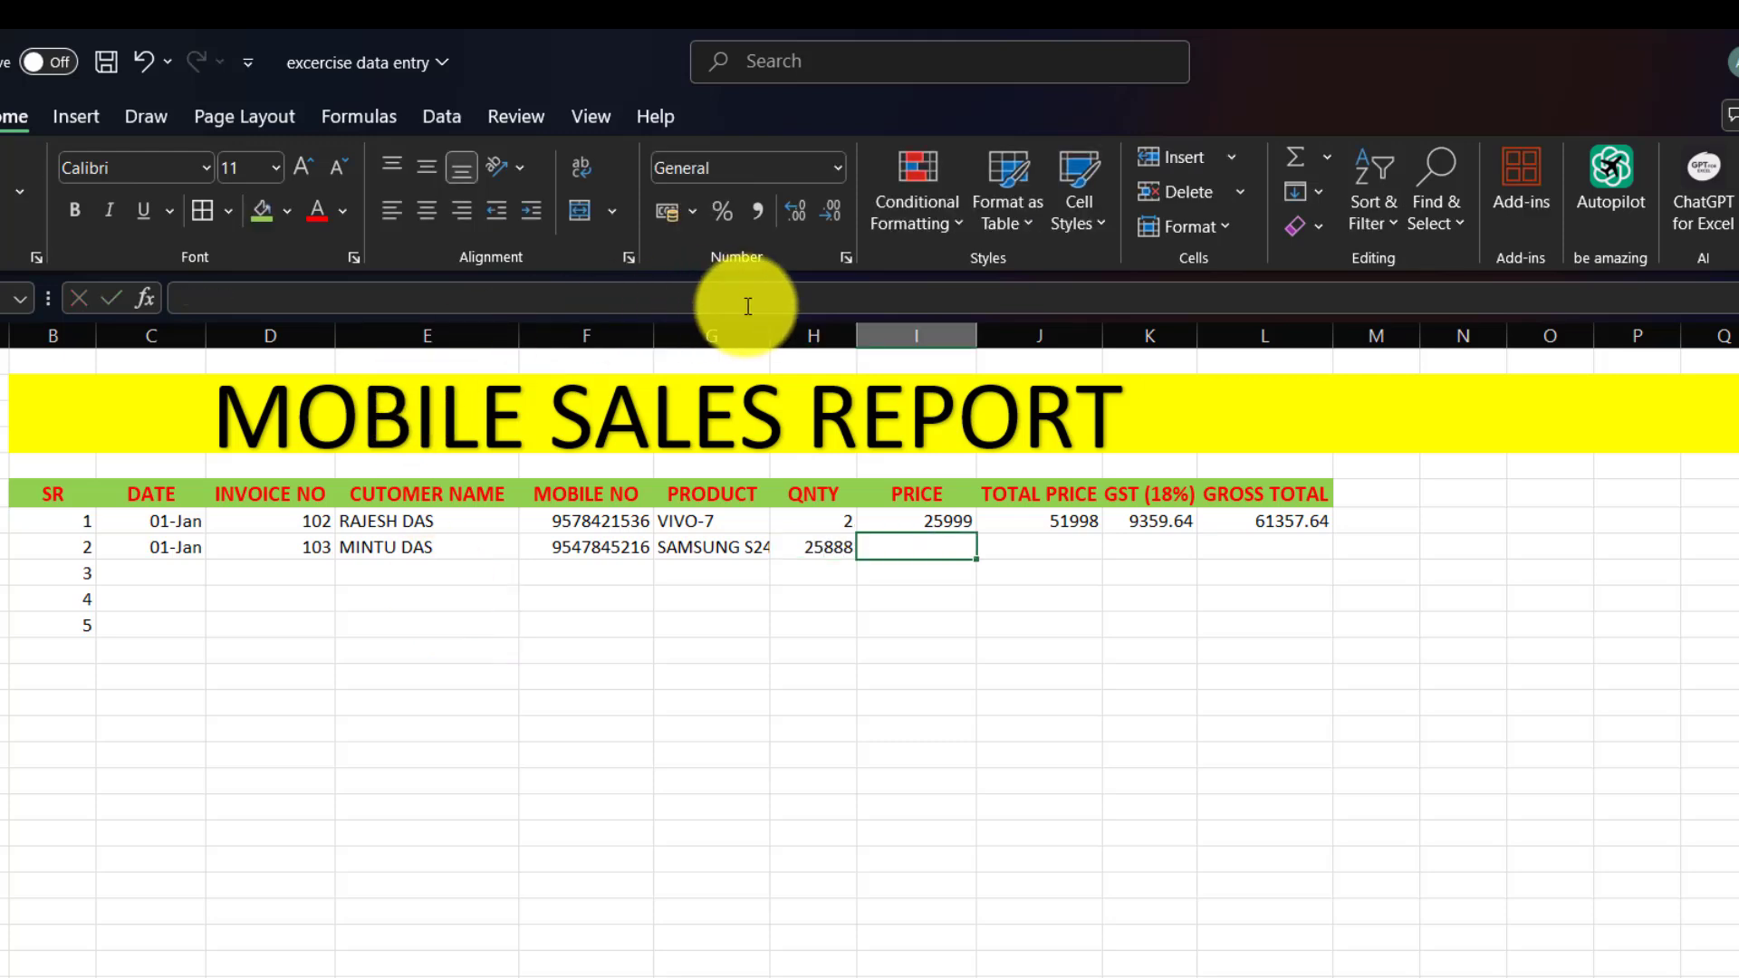
{"action": "double_click", "coordinate": [770, 335]}
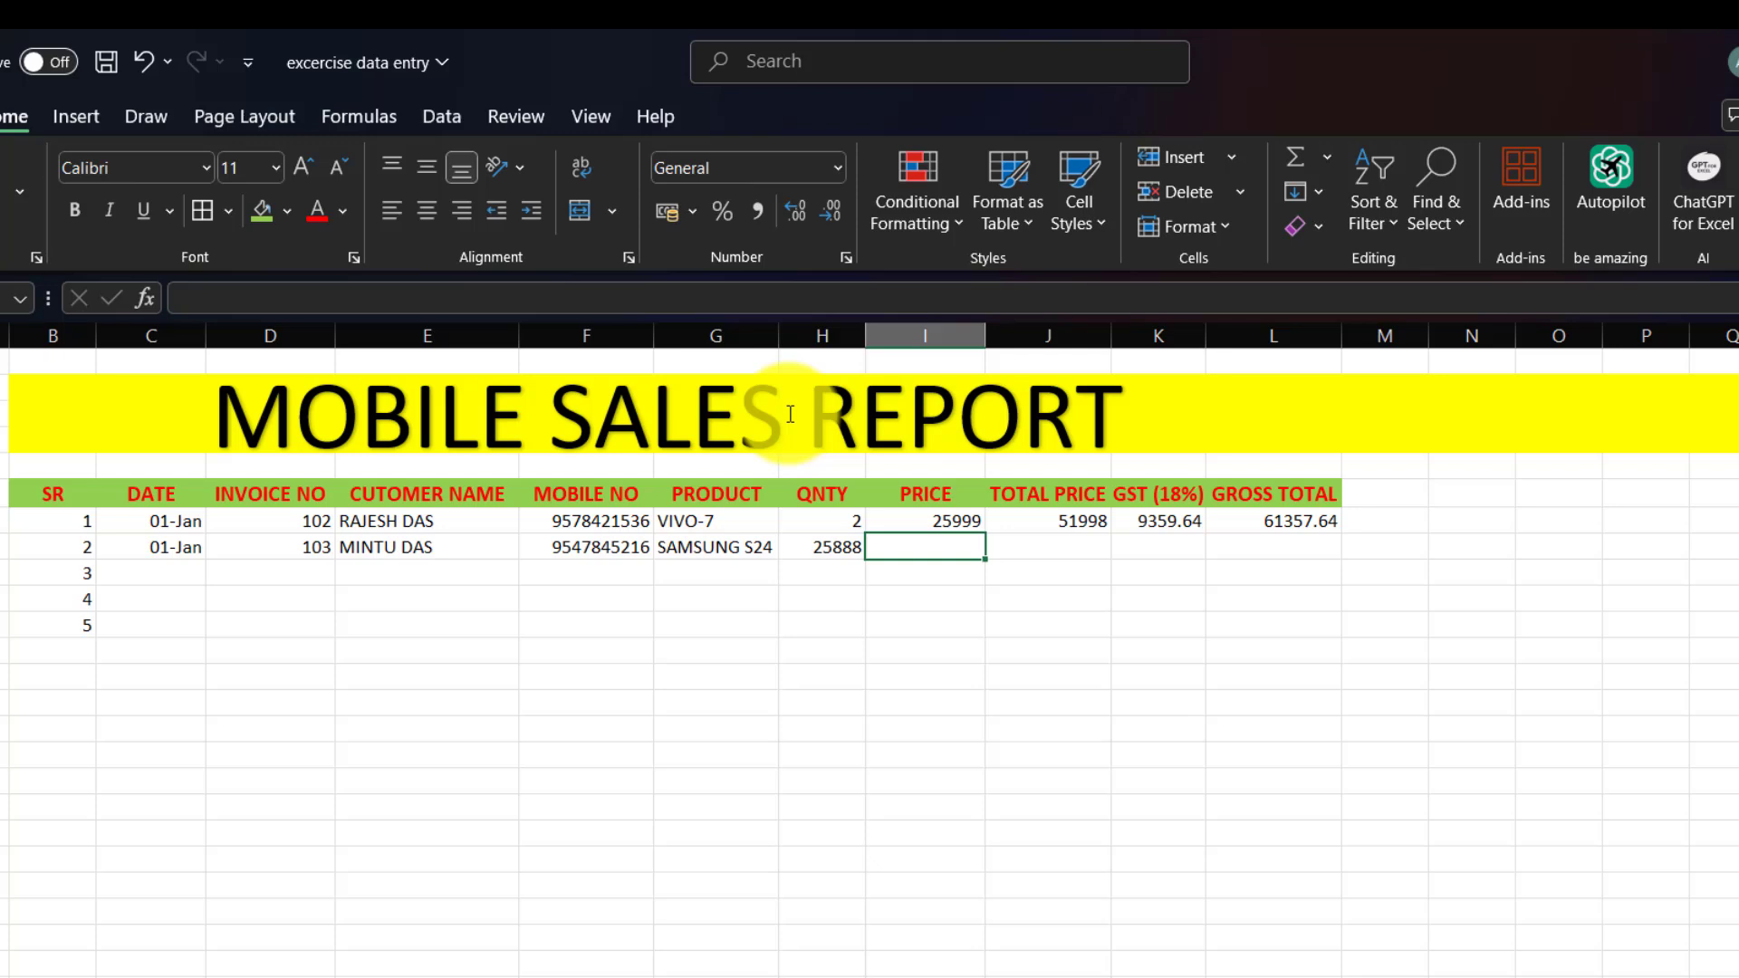
{"action": "left_click", "coordinate": [819, 546]}
{"action": "type", "text": "1"}
{"action": "key", "text": "Tab"}
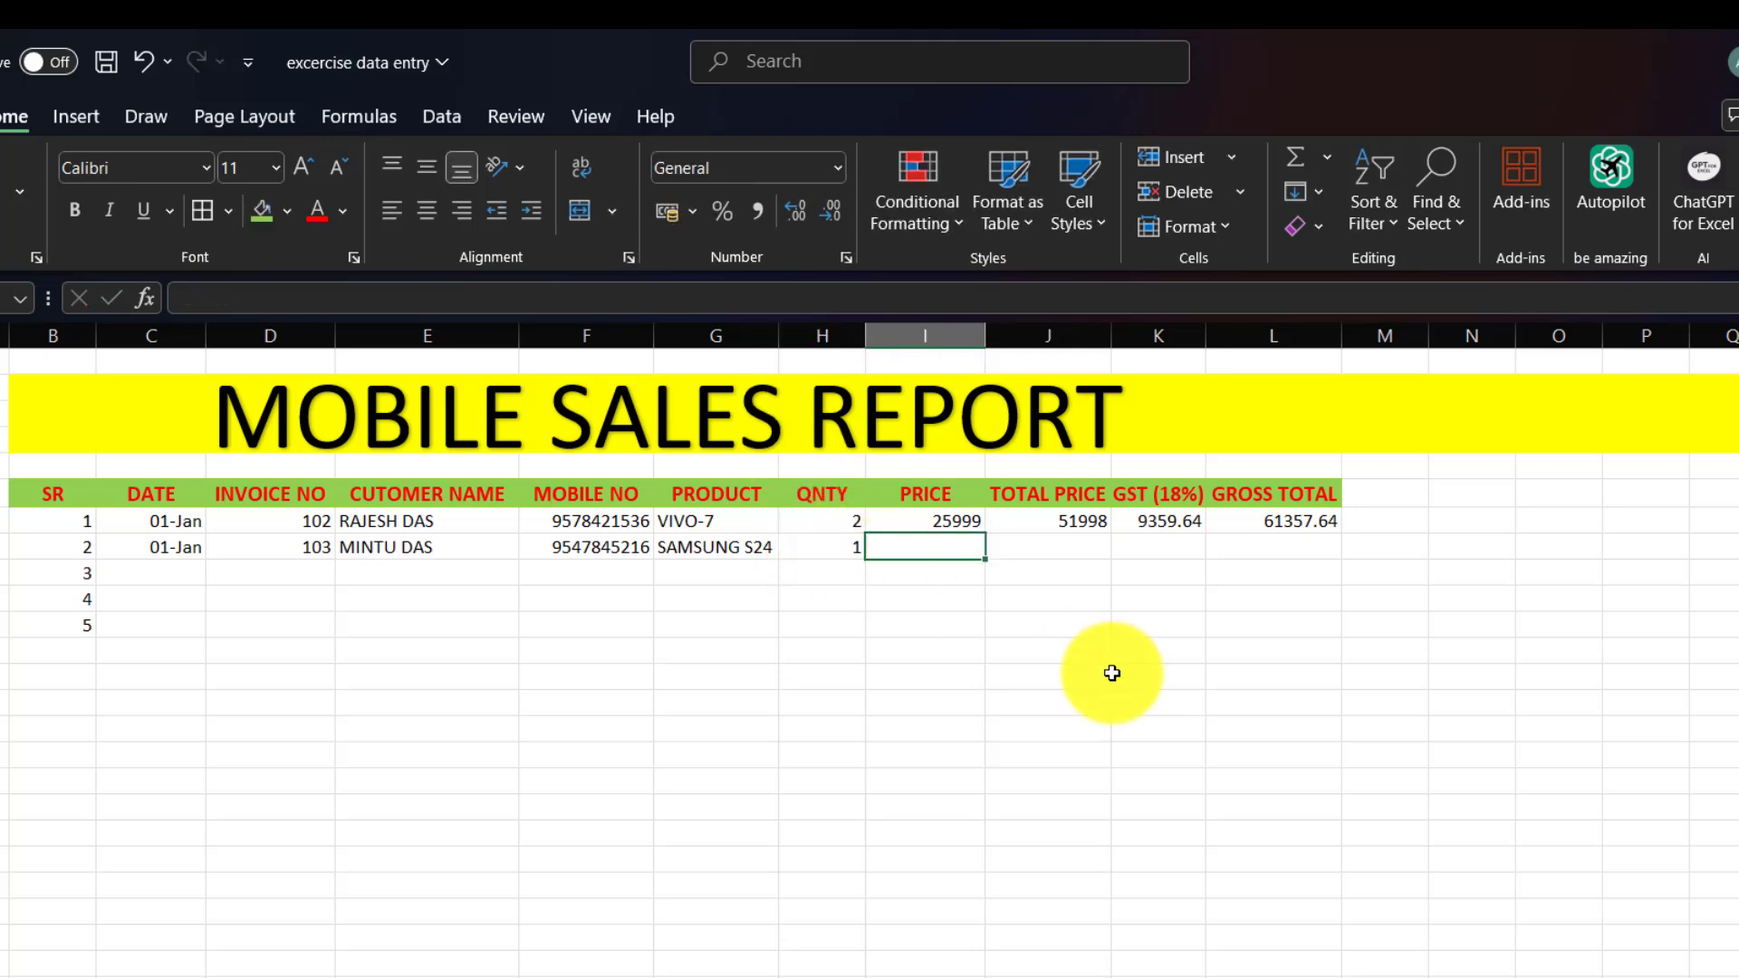
{"action": "type", "text": "24999"}
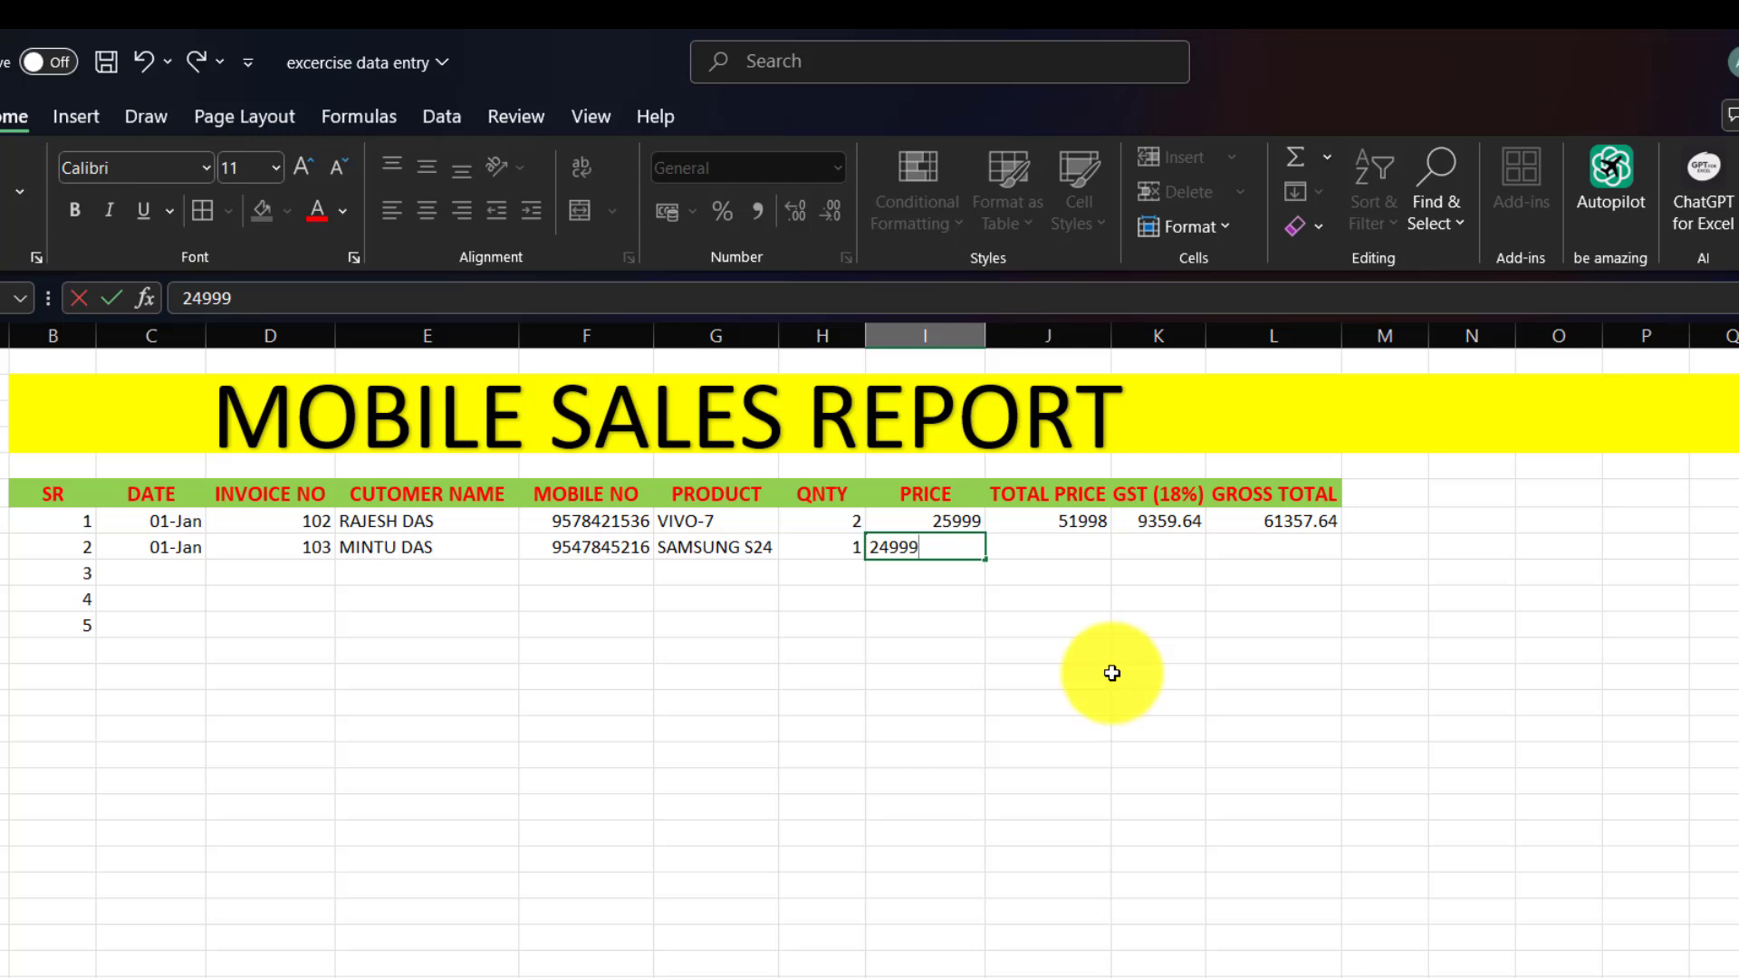
{"action": "key", "text": "Tab"}
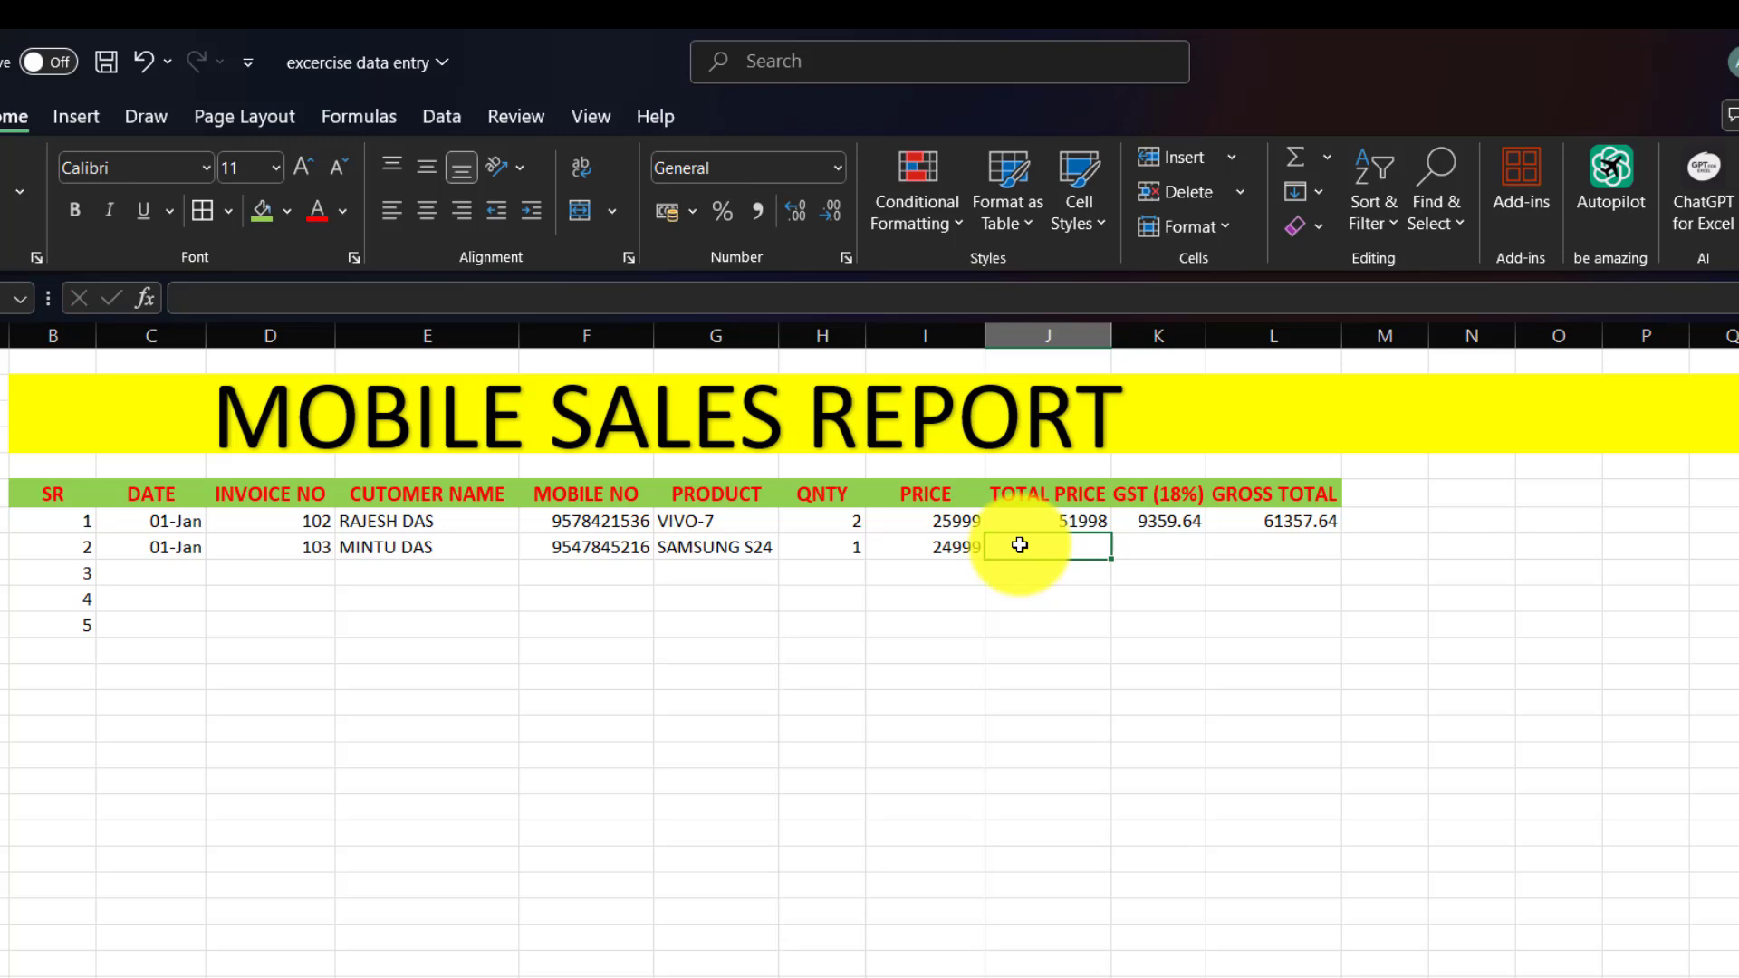
Enter =H8*I8 in J8 to get the second row's total price 24999.
{"action": "type", "text": "="}
{"action": "left_click", "coordinate": [808, 545]}
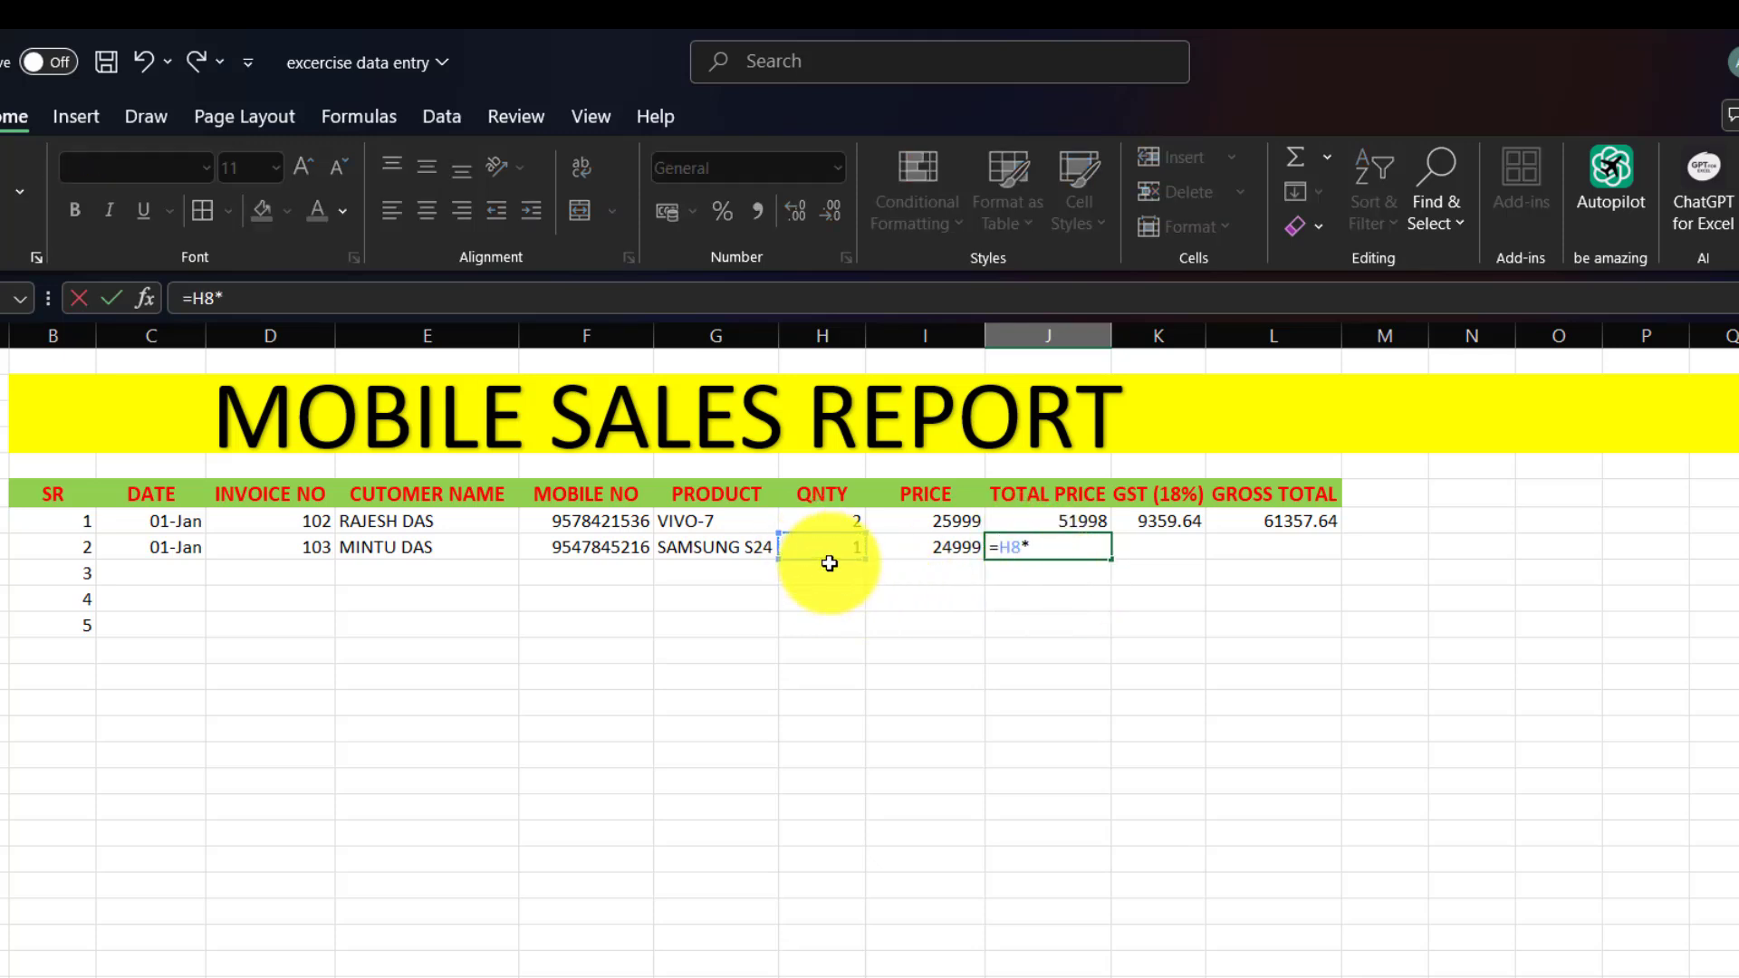
{"action": "type", "text": "*"}
{"action": "left_click", "coordinate": [921, 549]}
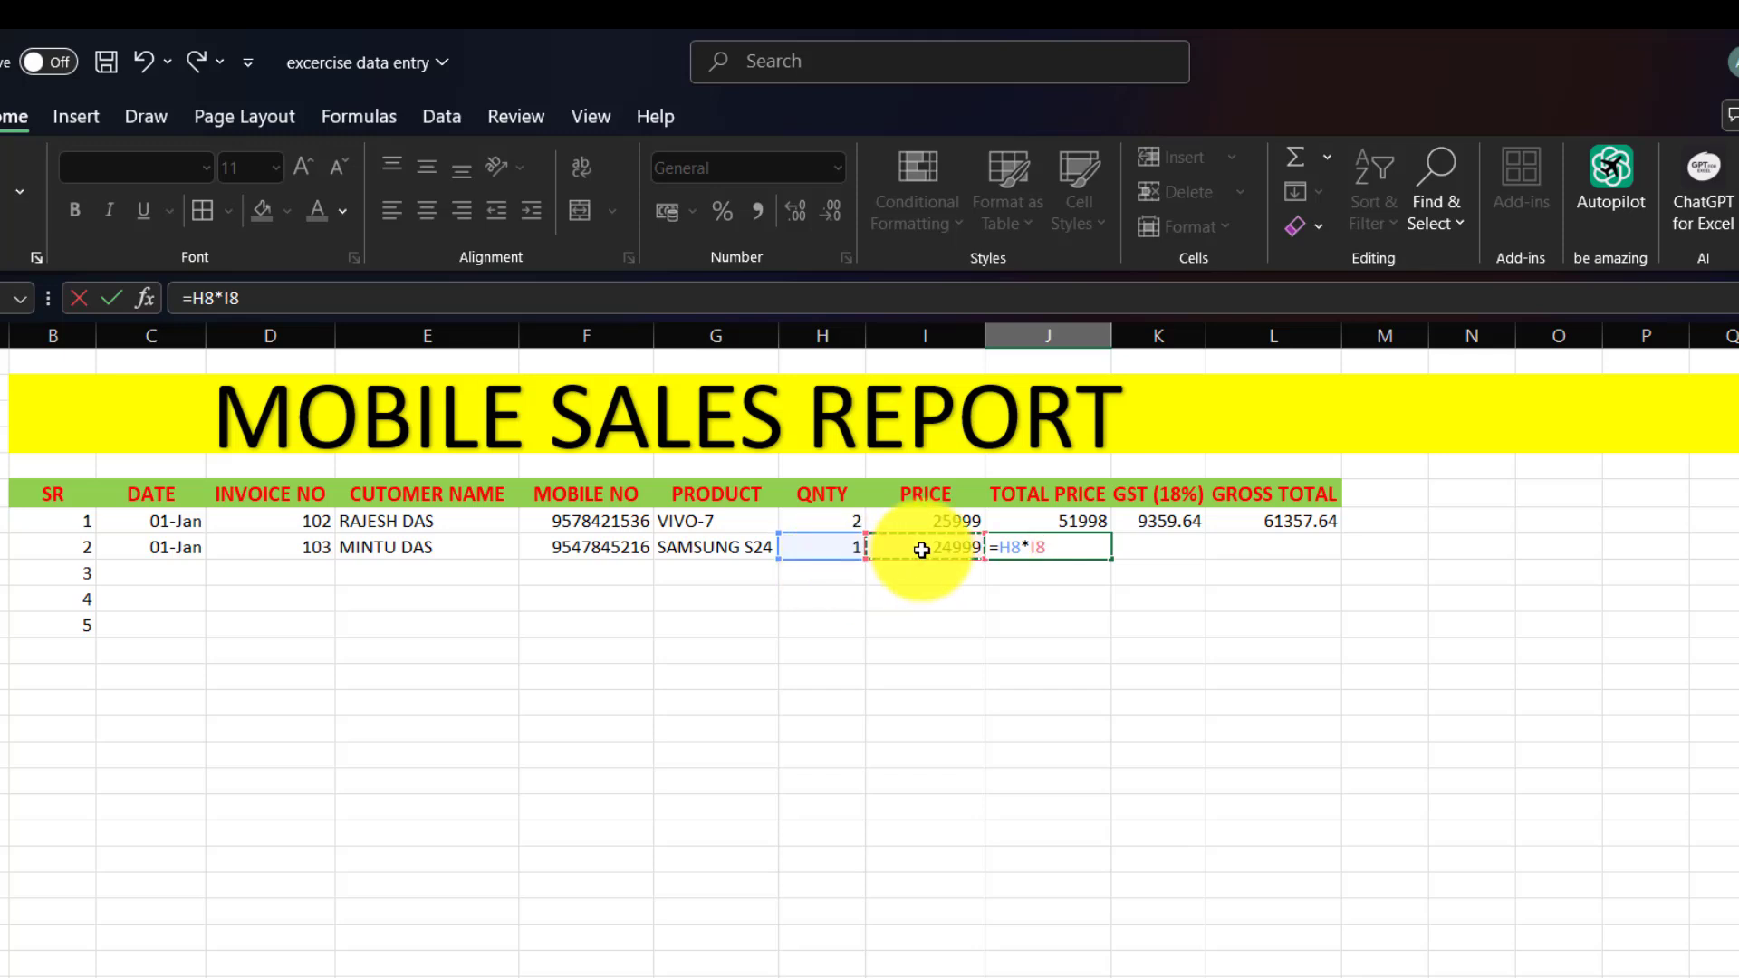
{"action": "key", "text": "Return"}
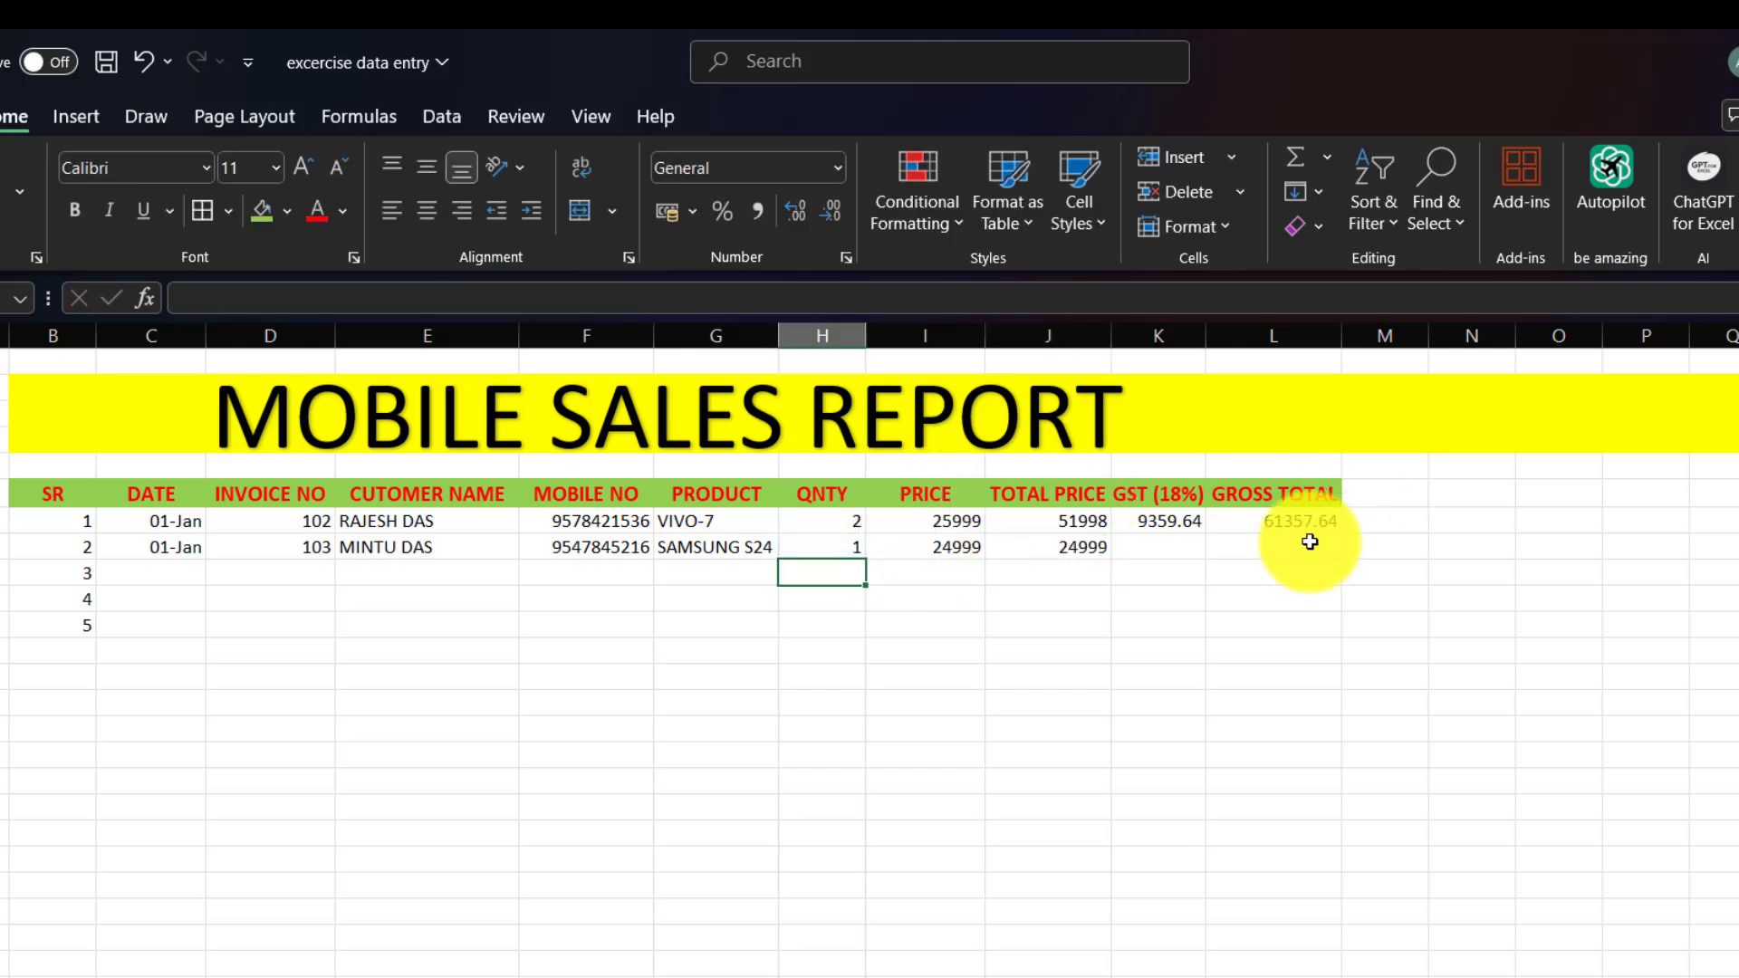
Enter =J8*18% in K8 for the second row's GST of 4499.82.
{"action": "left_click", "coordinate": [1182, 540]}
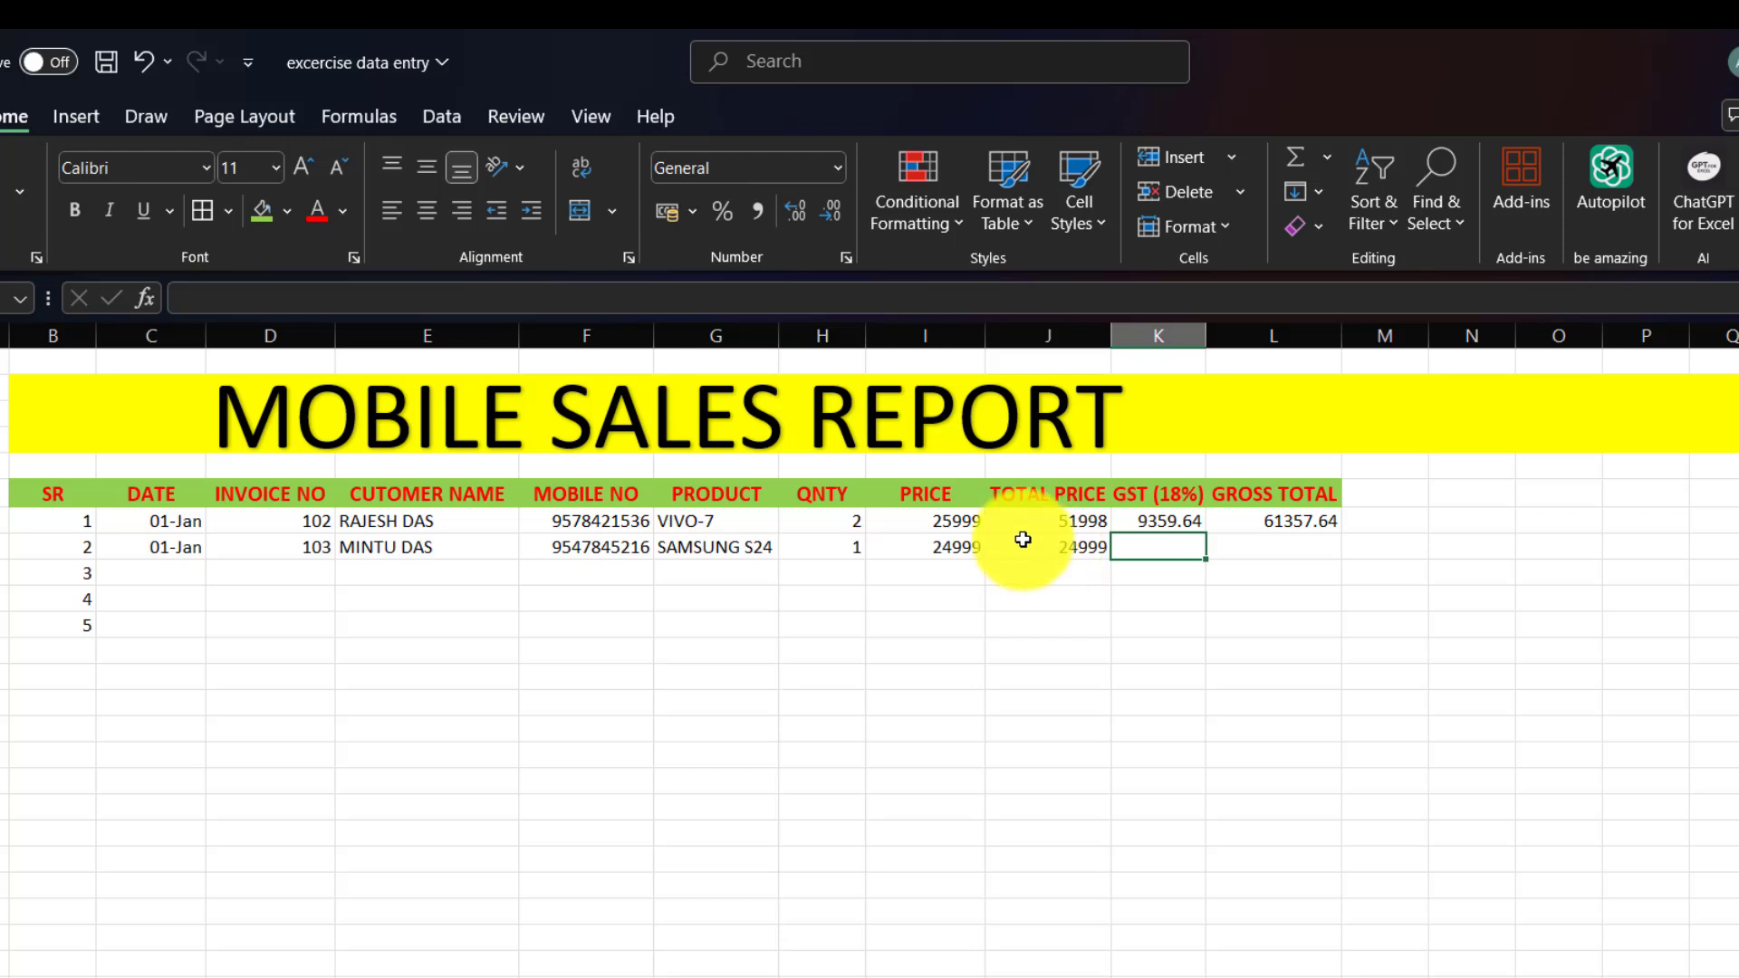
{"action": "type", "text": "="}
{"action": "left_click", "coordinate": [1022, 539]}
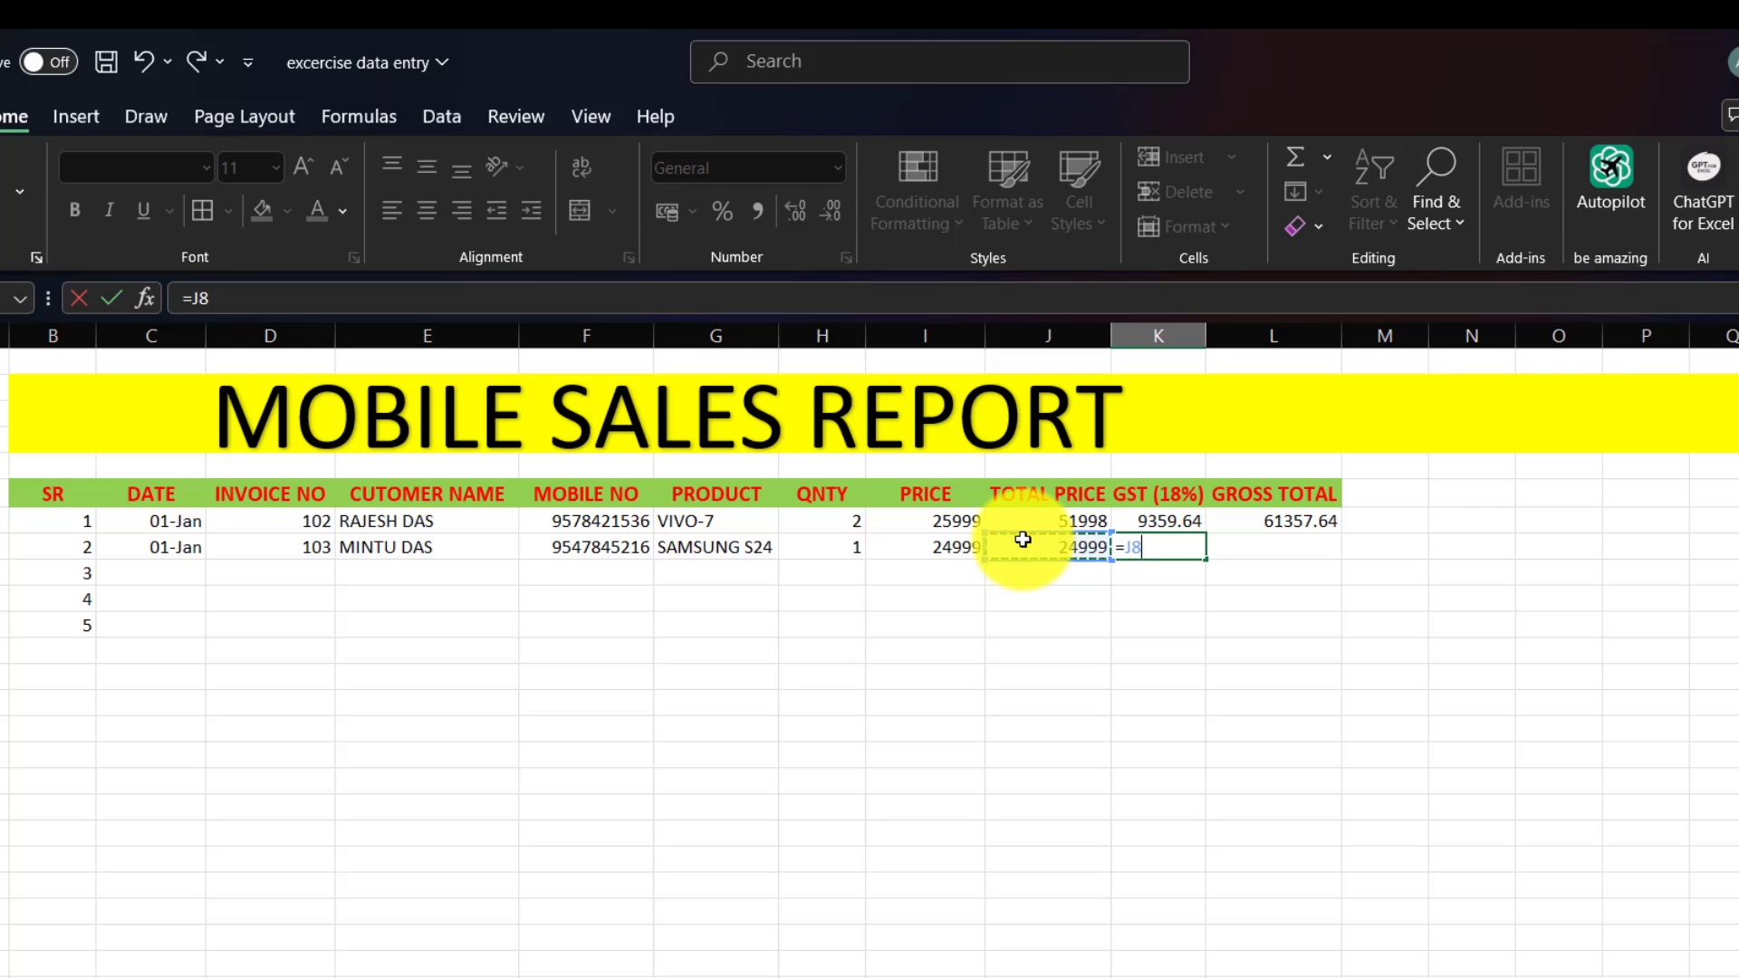
{"action": "type", "text": "*18%"}
{"action": "key", "text": "Return"}
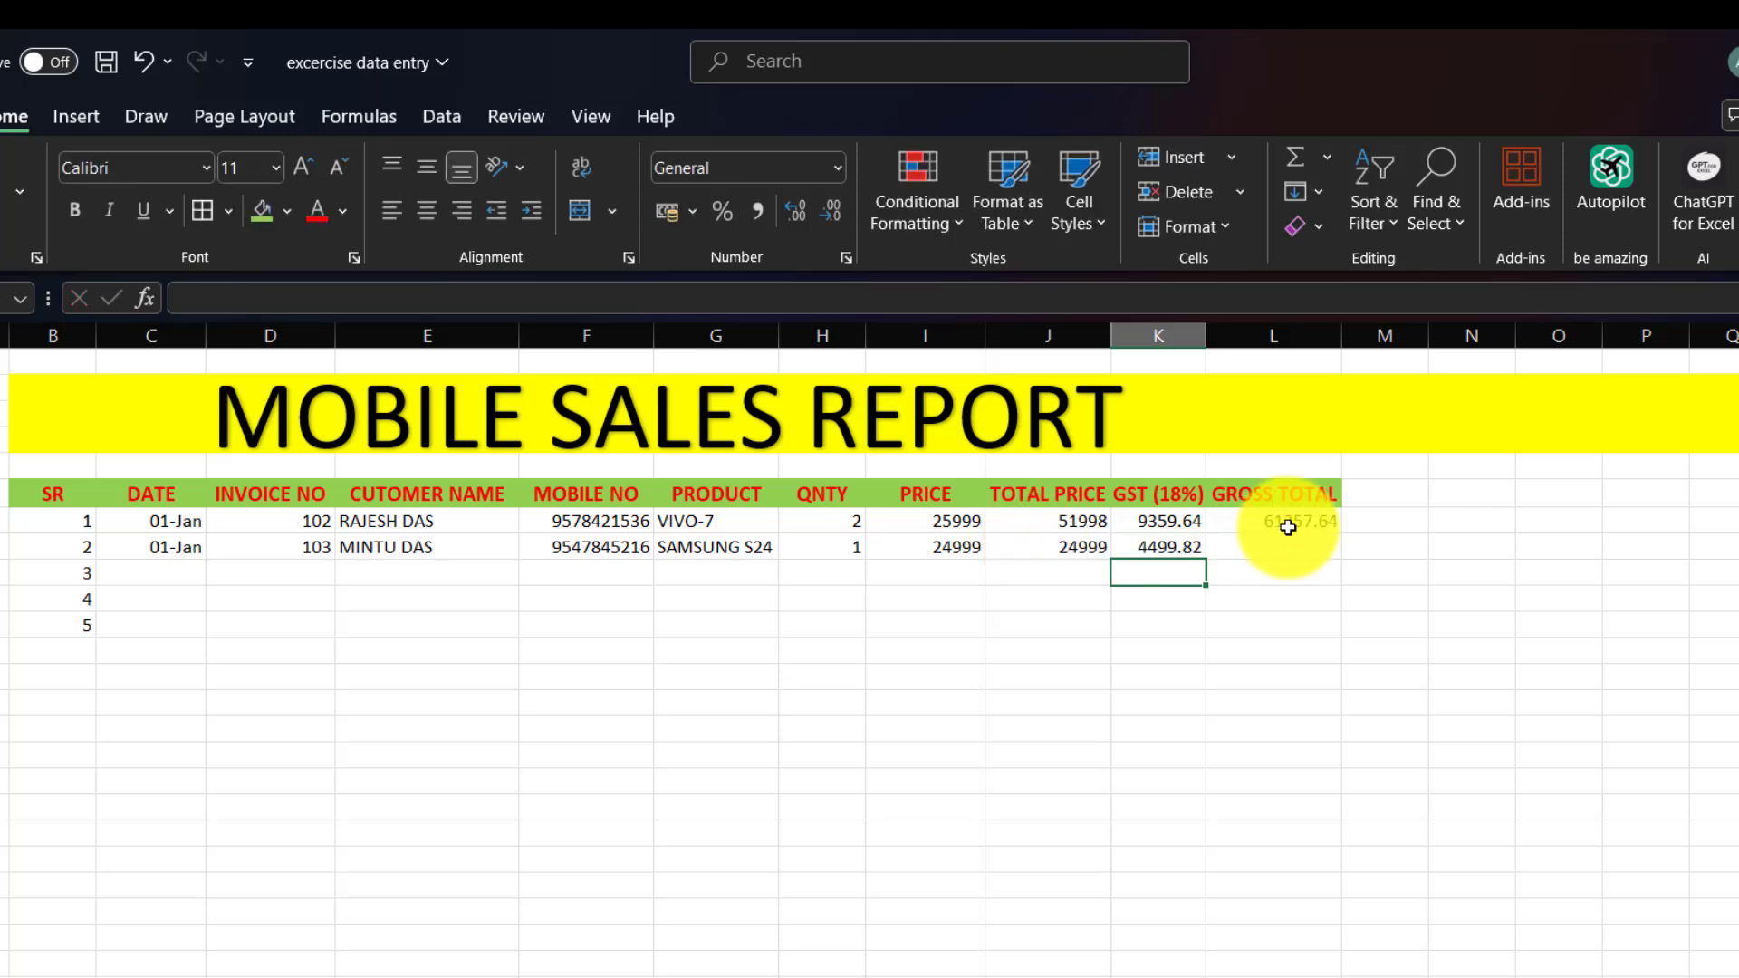
Enter =J8+K8 in L8 for the second row's gross total 29498.82.
{"action": "left_click", "coordinate": [1308, 540]}
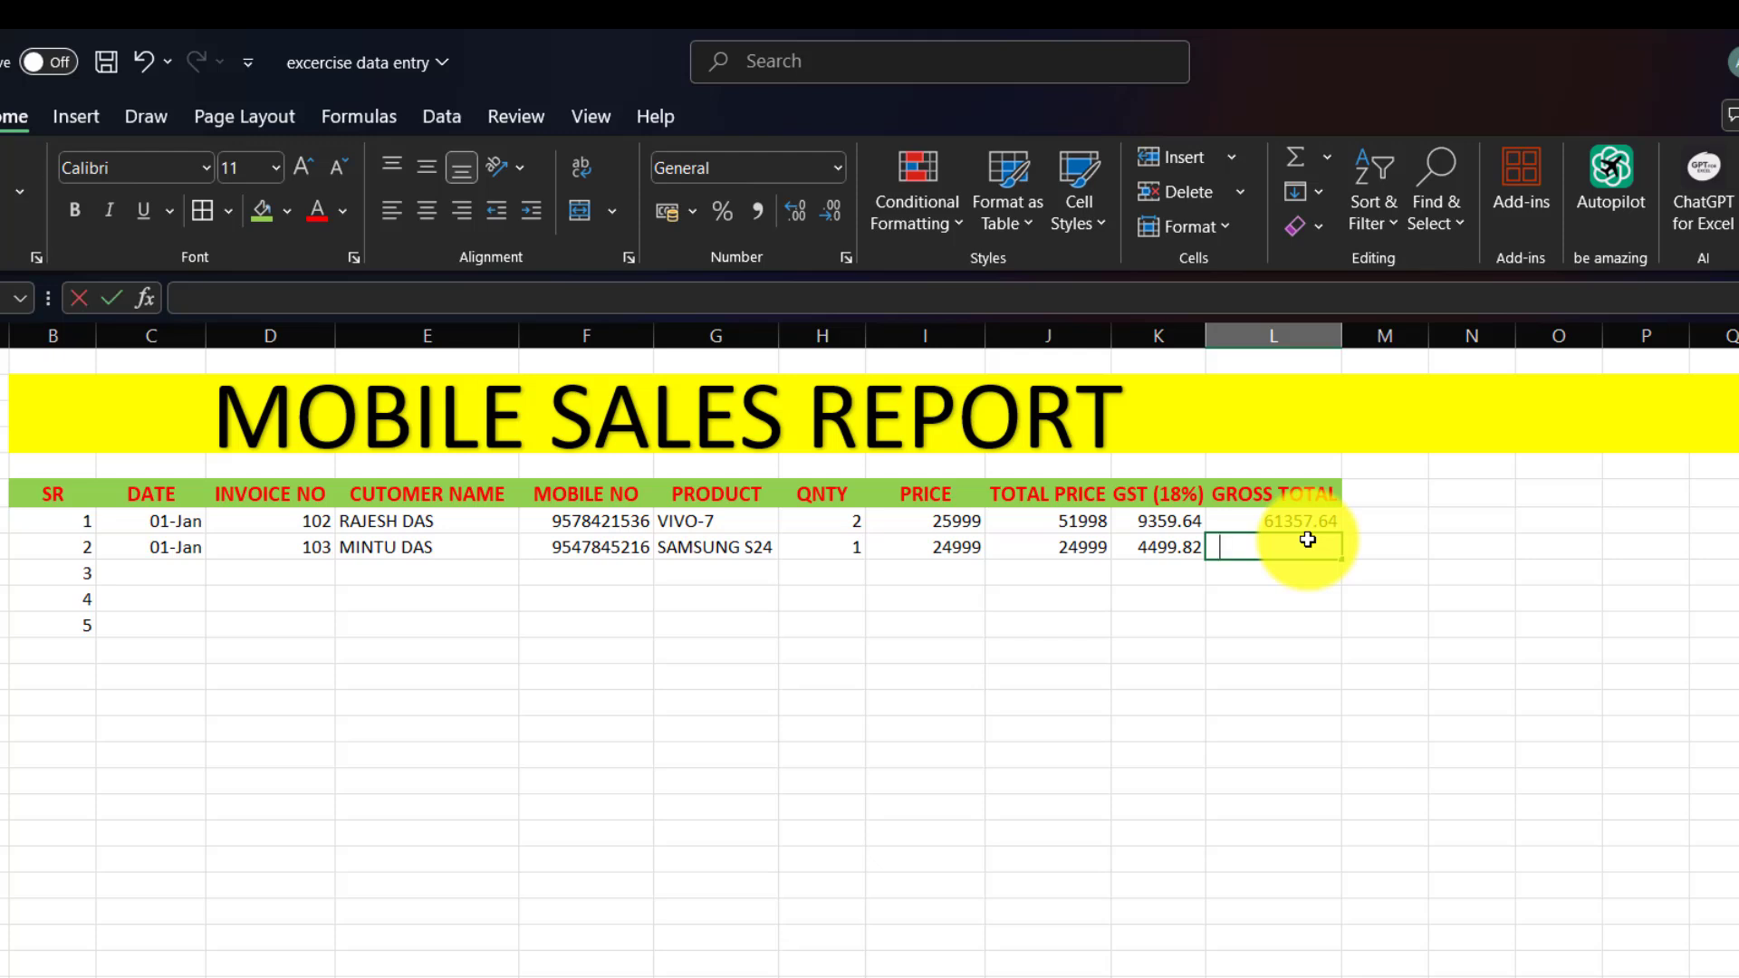
{"action": "type", "text": "="}
{"action": "left_click", "coordinate": [1037, 548]}
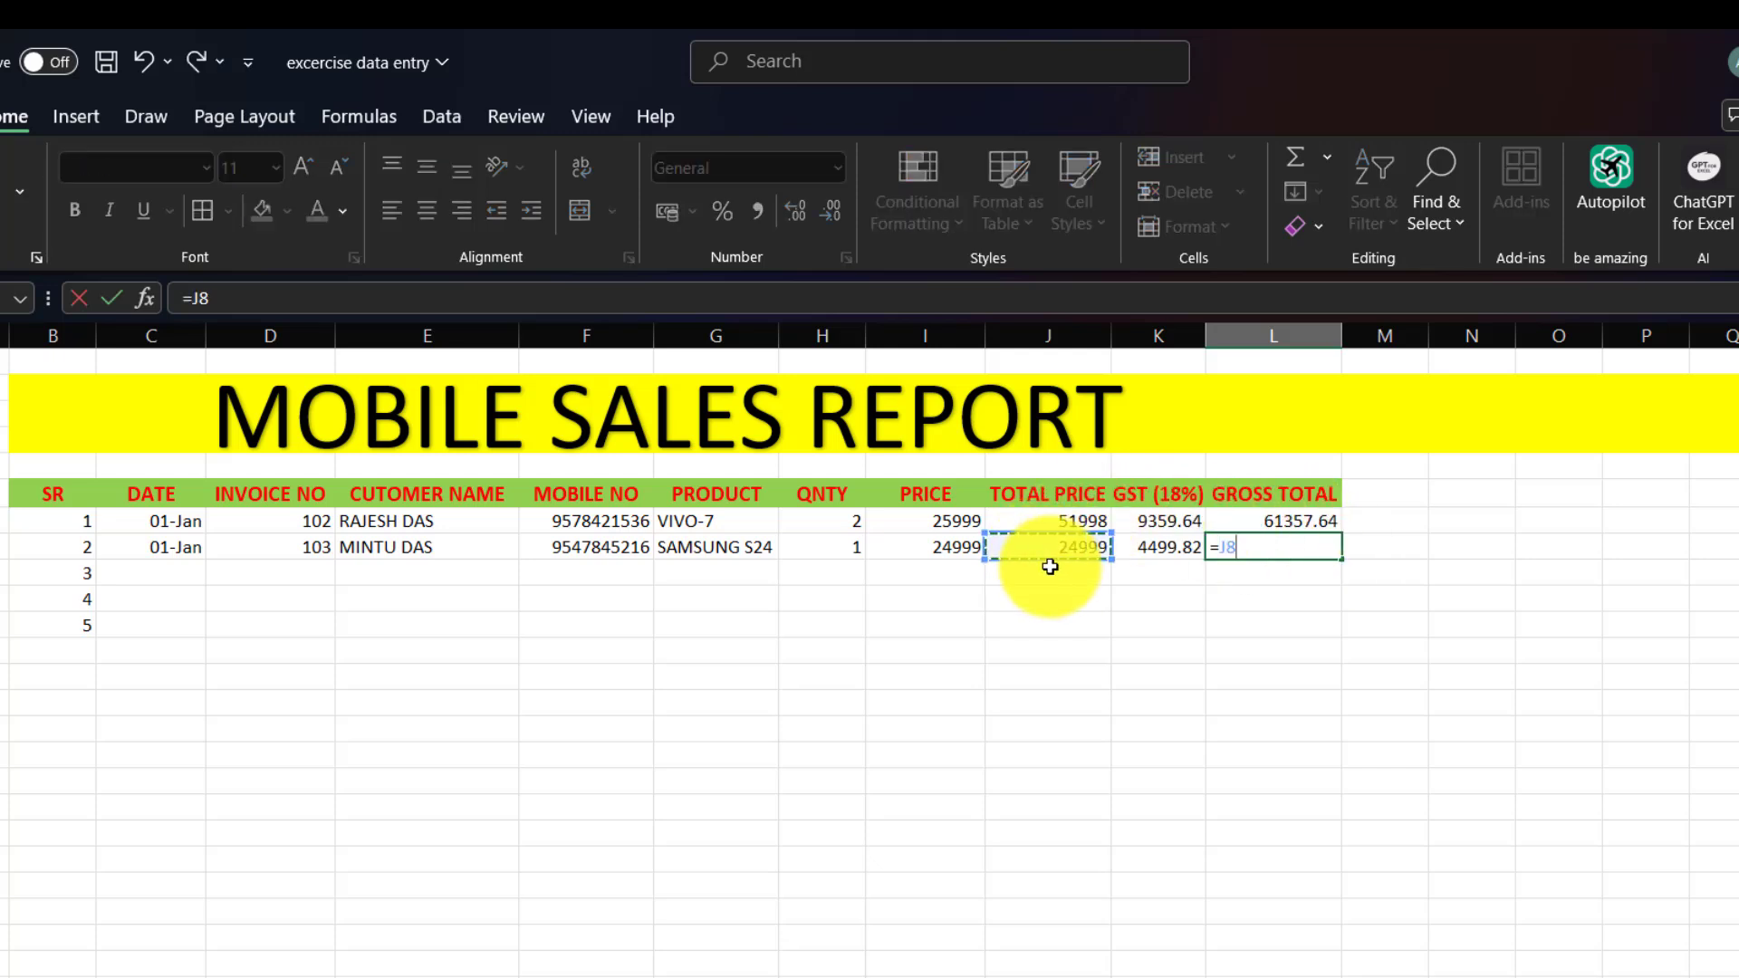
{"action": "type", "text": "+"}
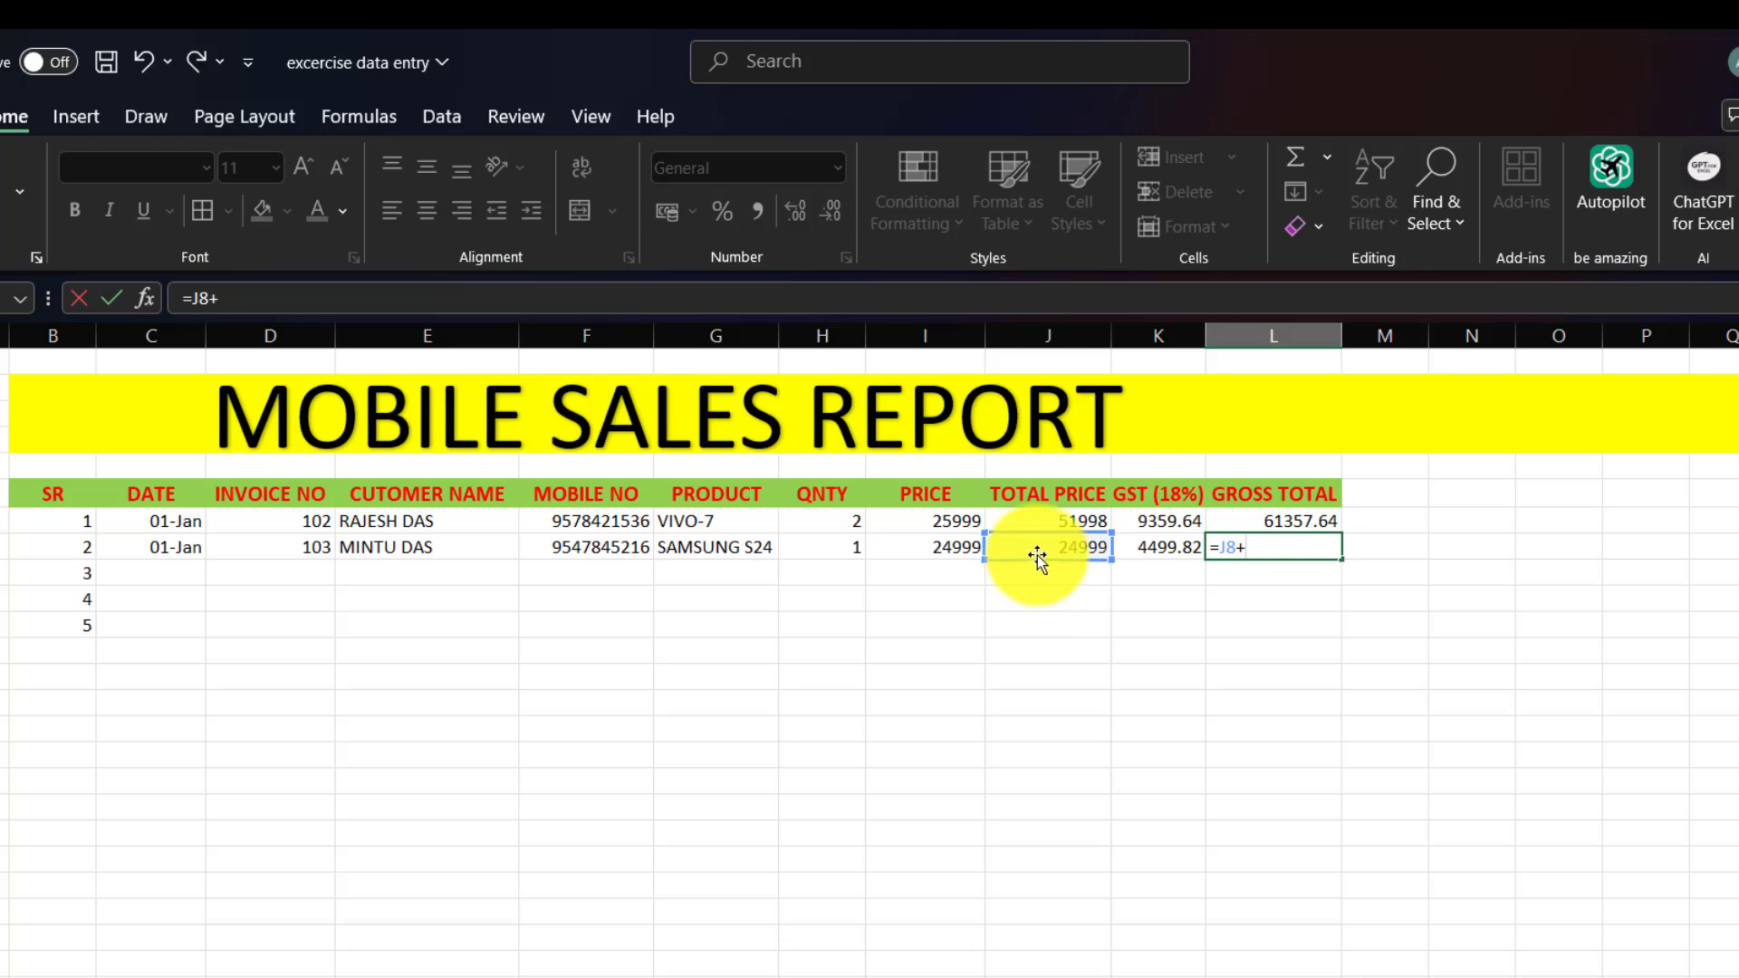
{"action": "left_click", "coordinate": [1139, 545]}
{"action": "key", "text": "Return"}
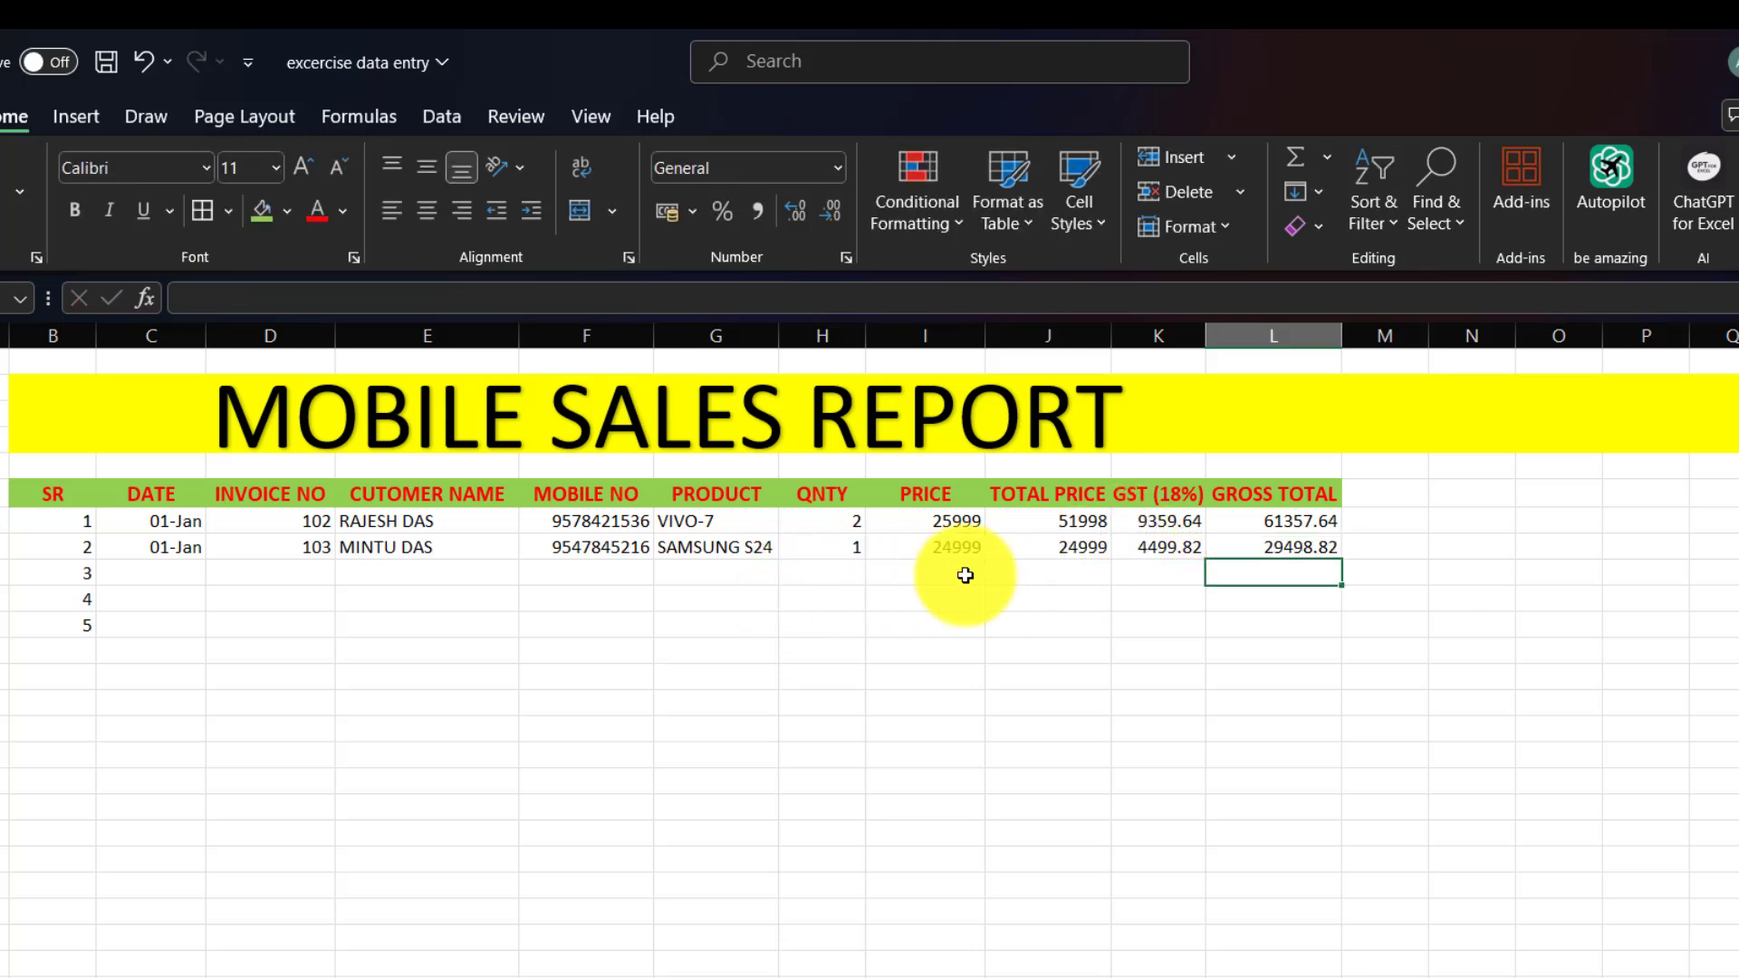
Fill the L8, K8 and J8 formulas down to row 11, showing 0 in empty rows.
{"action": "left_click", "coordinate": [1260, 541]}
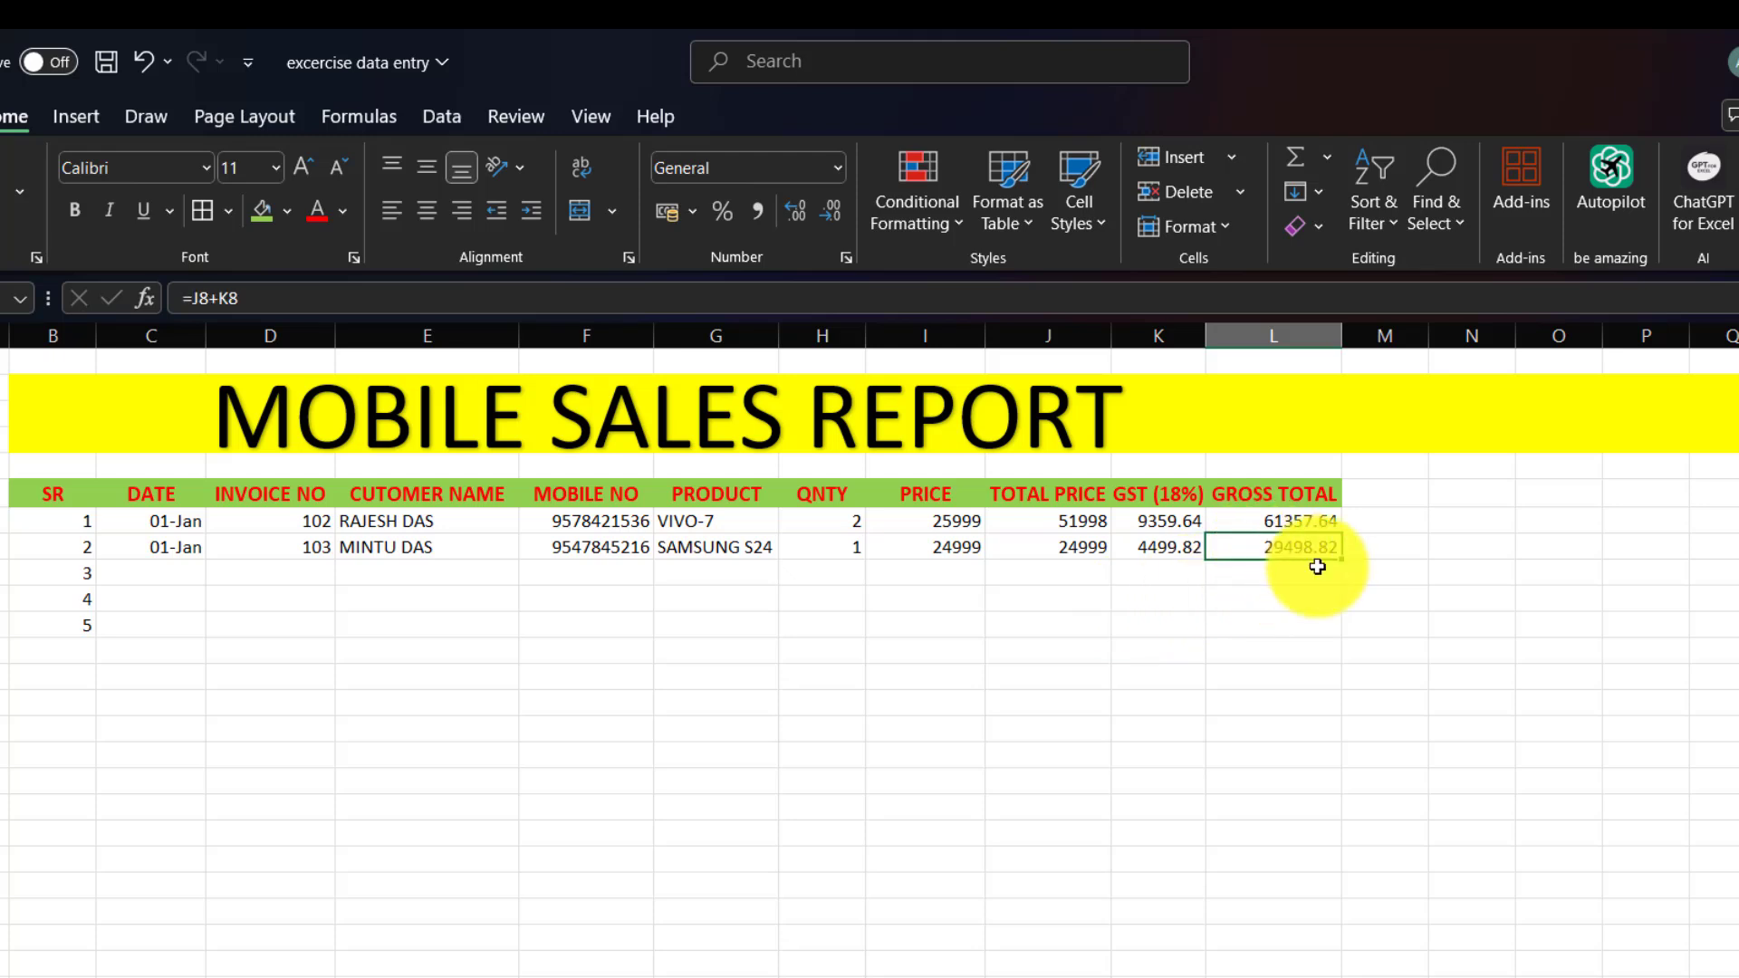
{"action": "left_click_drag", "start_coordinate": [1340, 560], "coordinate": [1339, 639]}
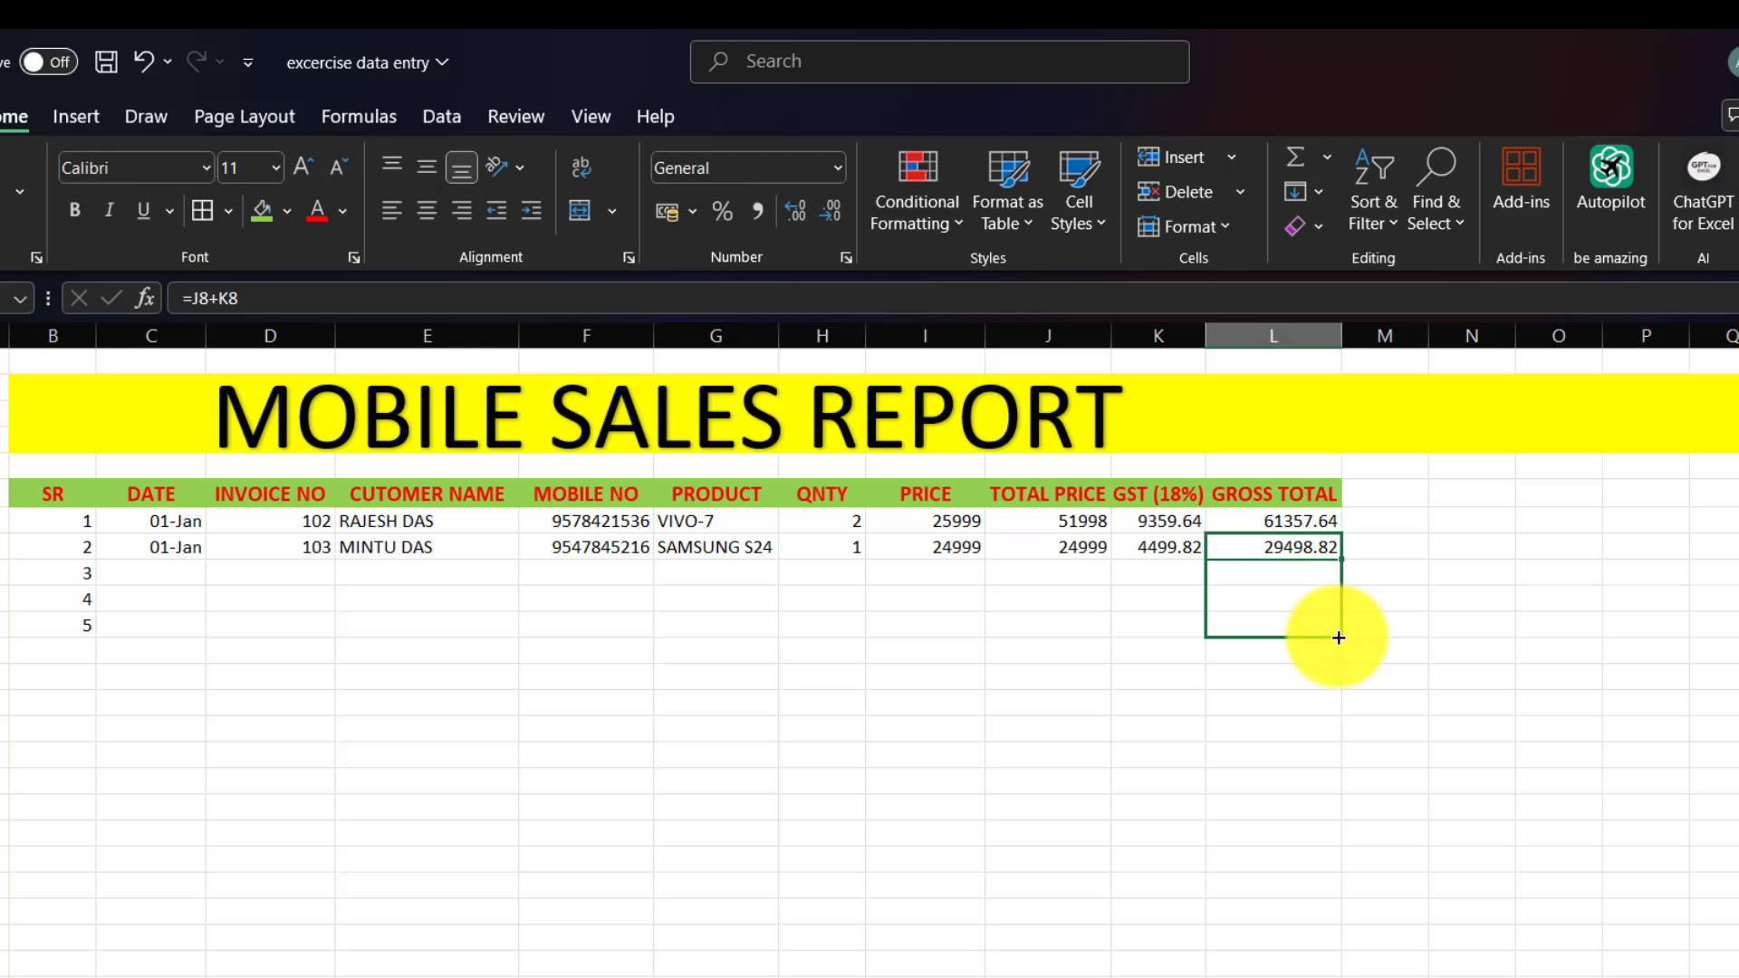
{"action": "left_click_drag", "start_coordinate": [1339, 638], "coordinate": [1338, 638]}
{"action": "left_click", "coordinate": [1157, 545]}
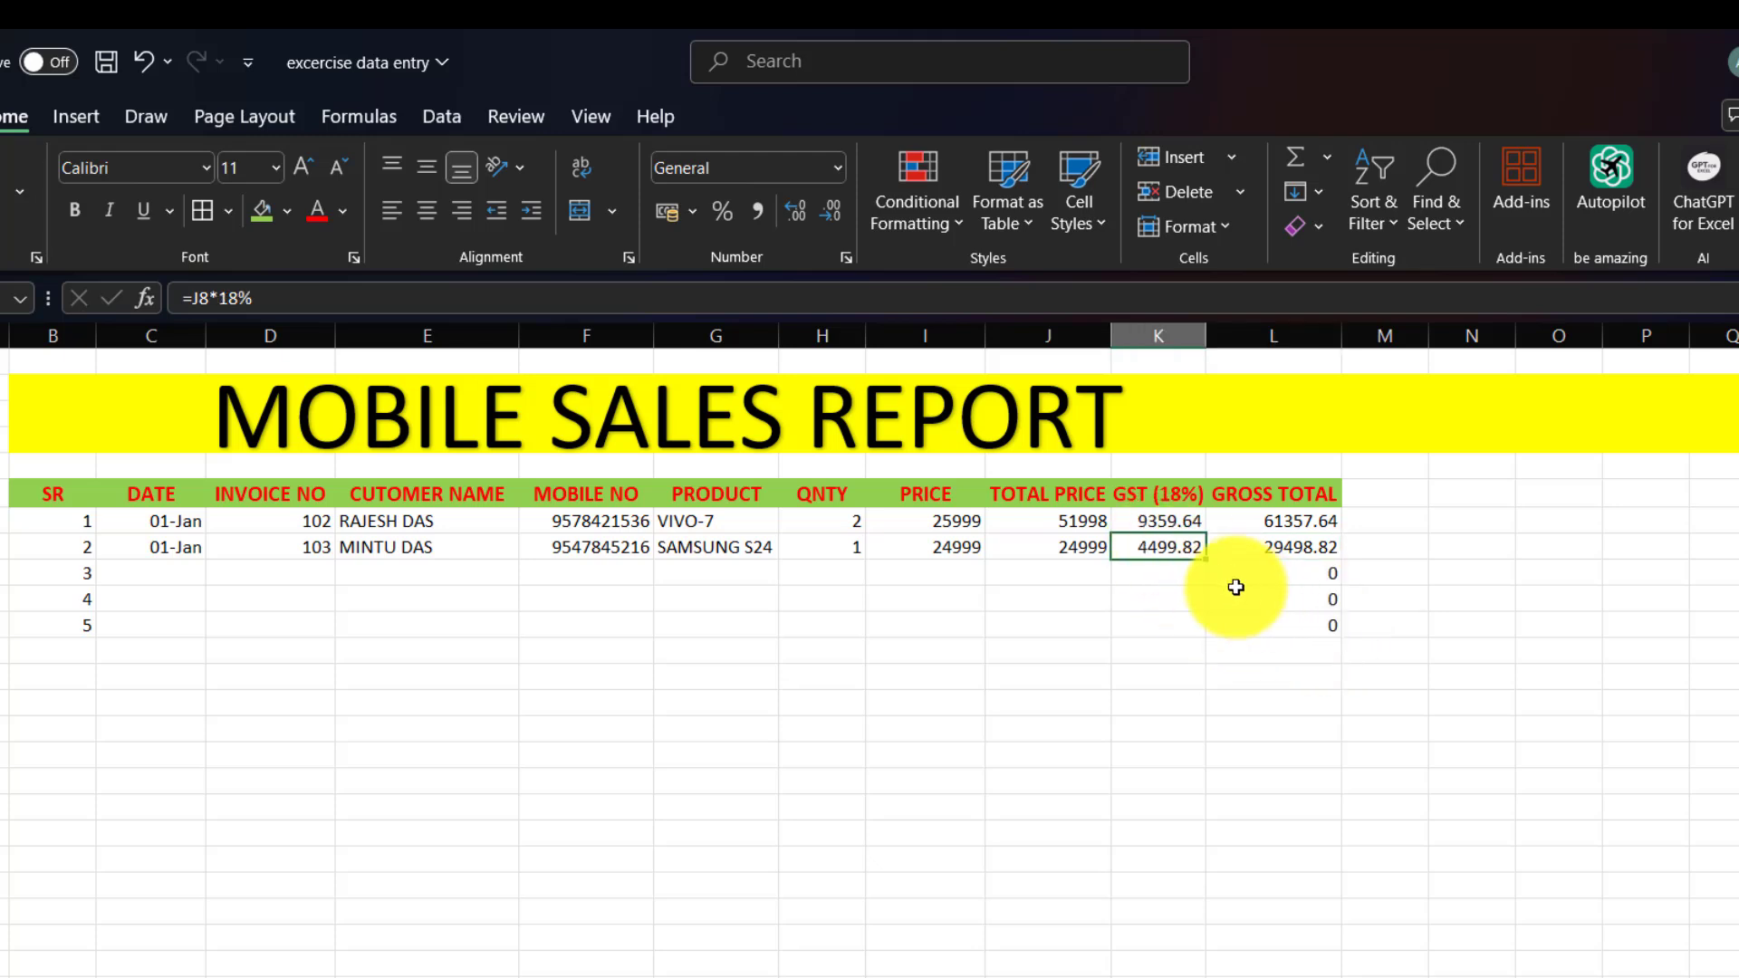
{"action": "left_click_drag", "start_coordinate": [1205, 565], "coordinate": [1209, 634]}
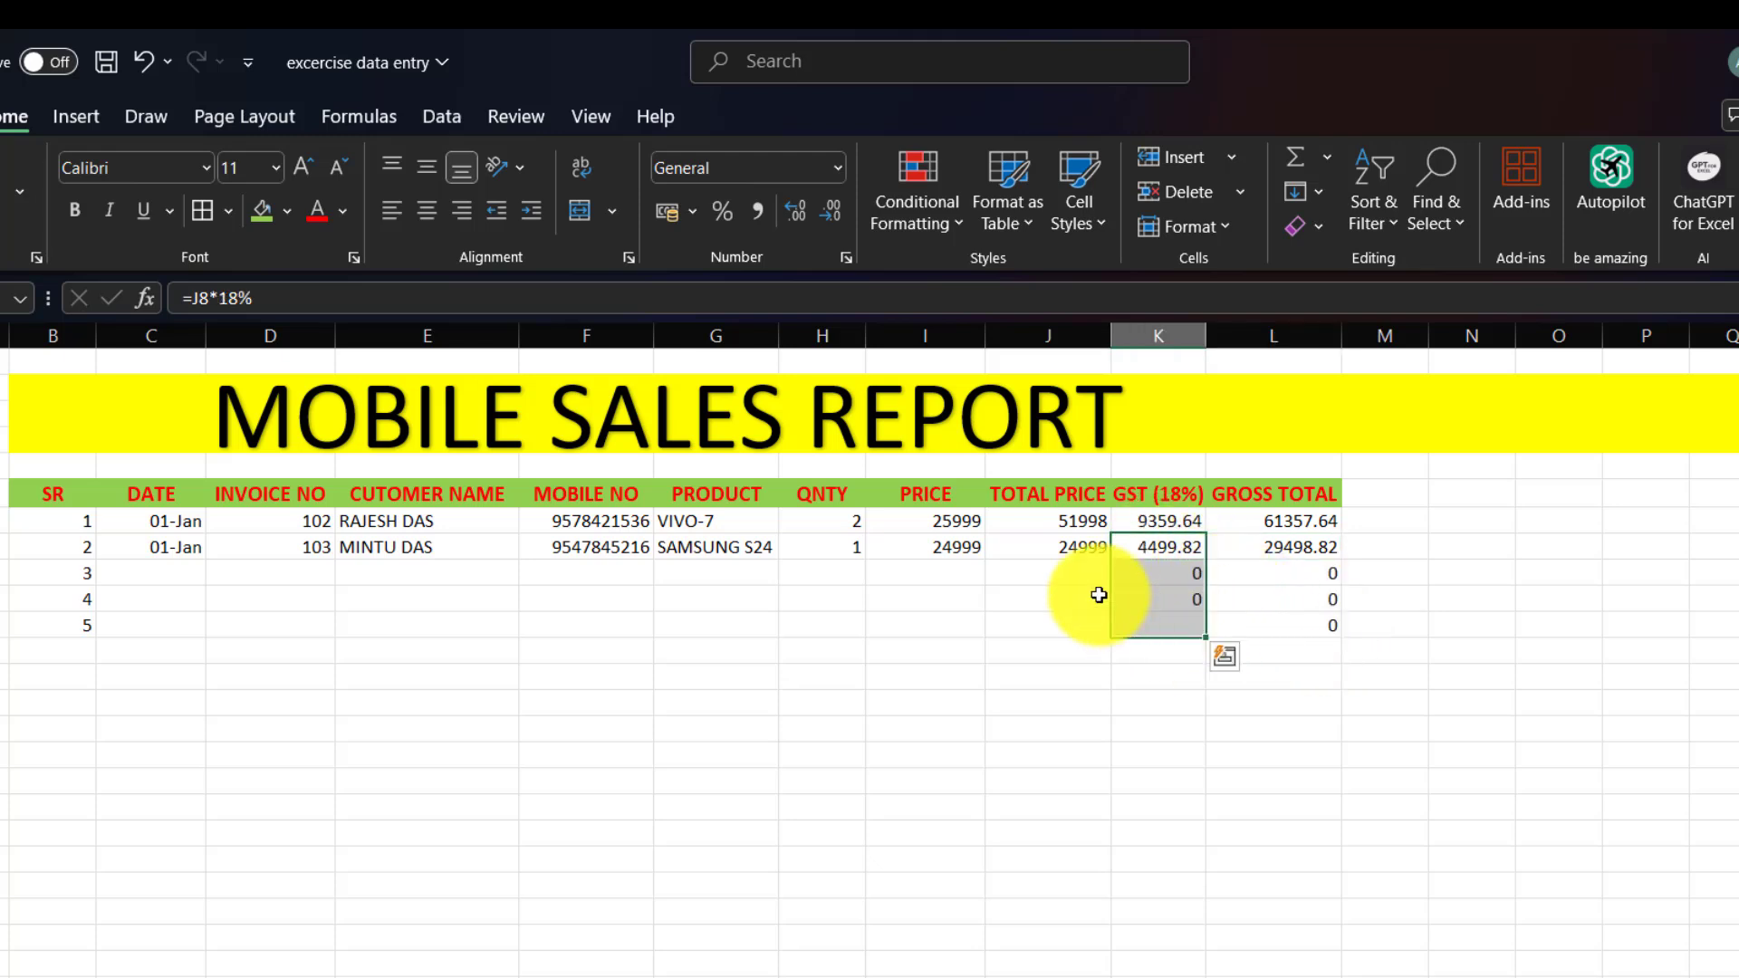
{"action": "left_click", "coordinate": [1070, 551]}
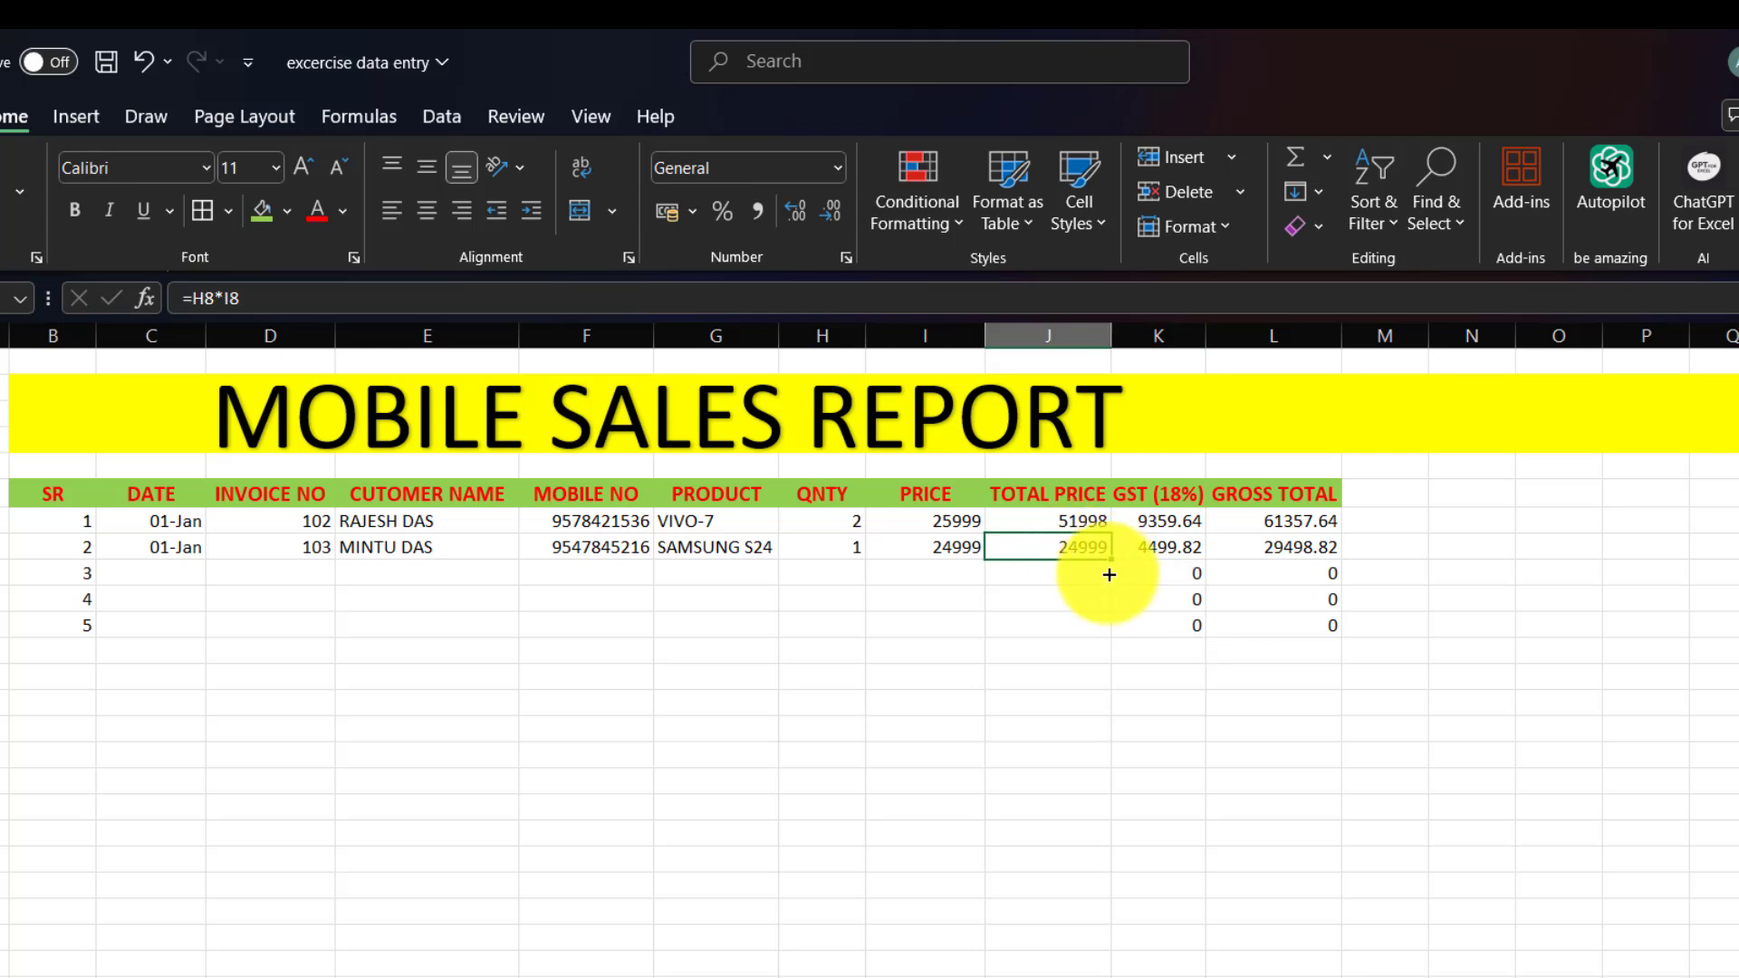
{"action": "left_click_drag", "start_coordinate": [1109, 561], "coordinate": [1105, 632]}
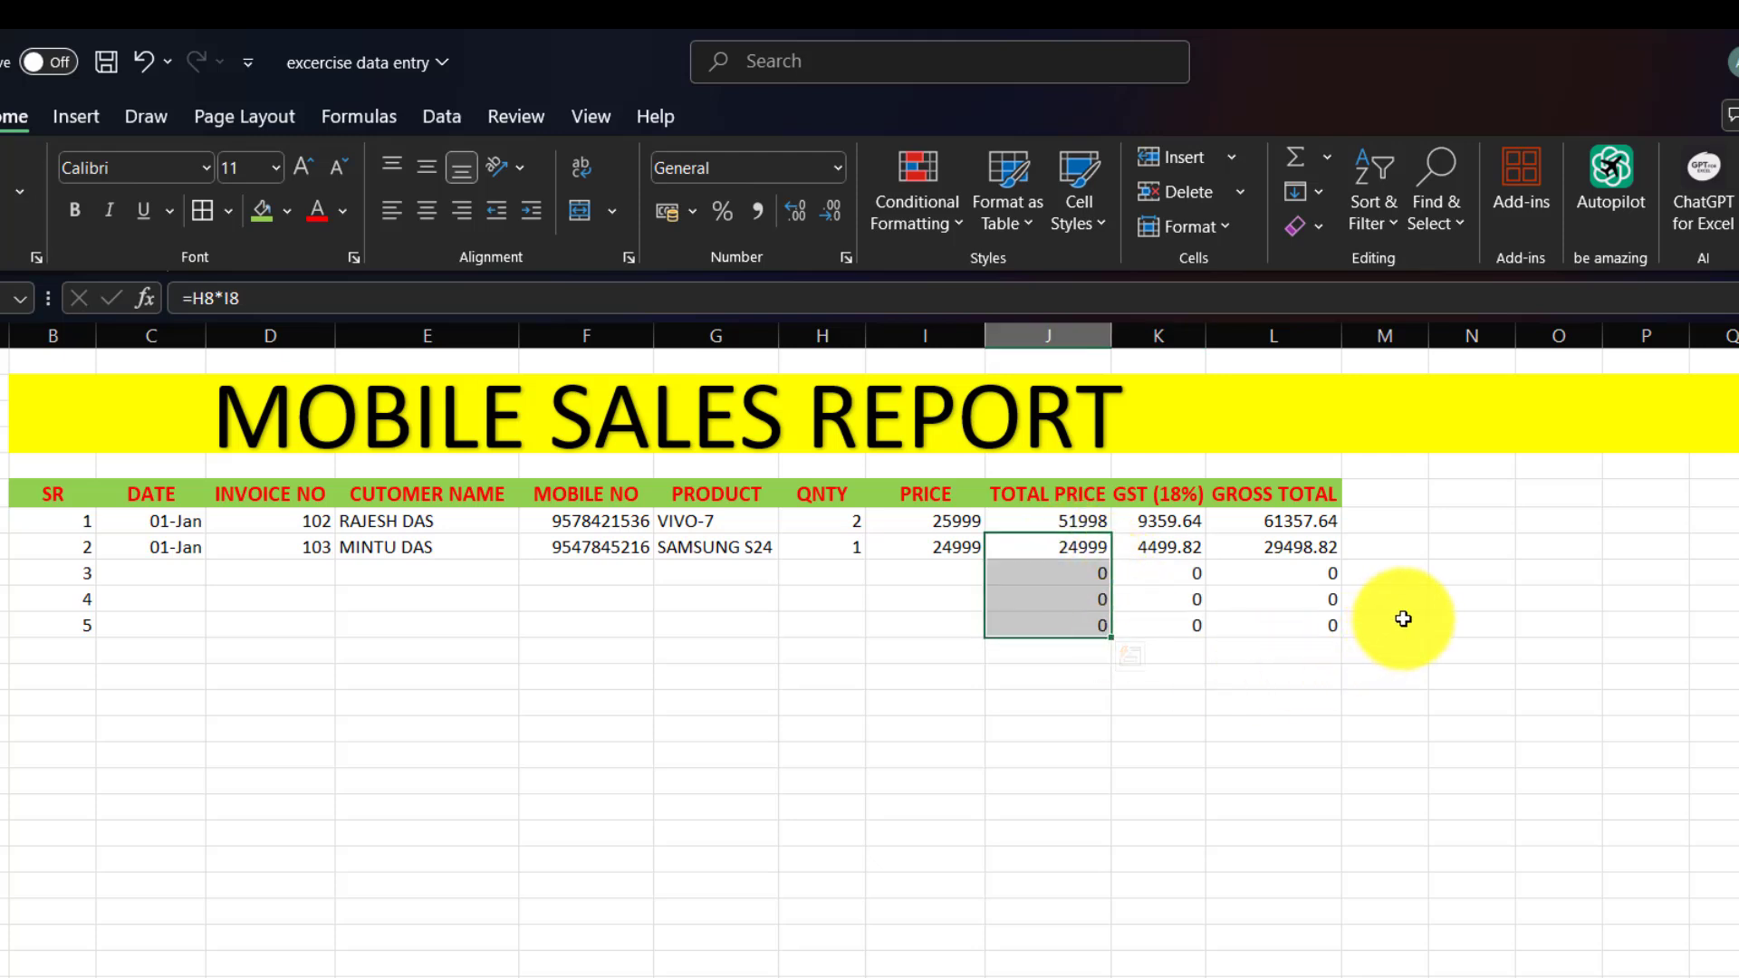
Enter date 01-Jan, invoice 104 and the customer's name in the third row.
{"action": "left_click", "coordinate": [174, 574]}
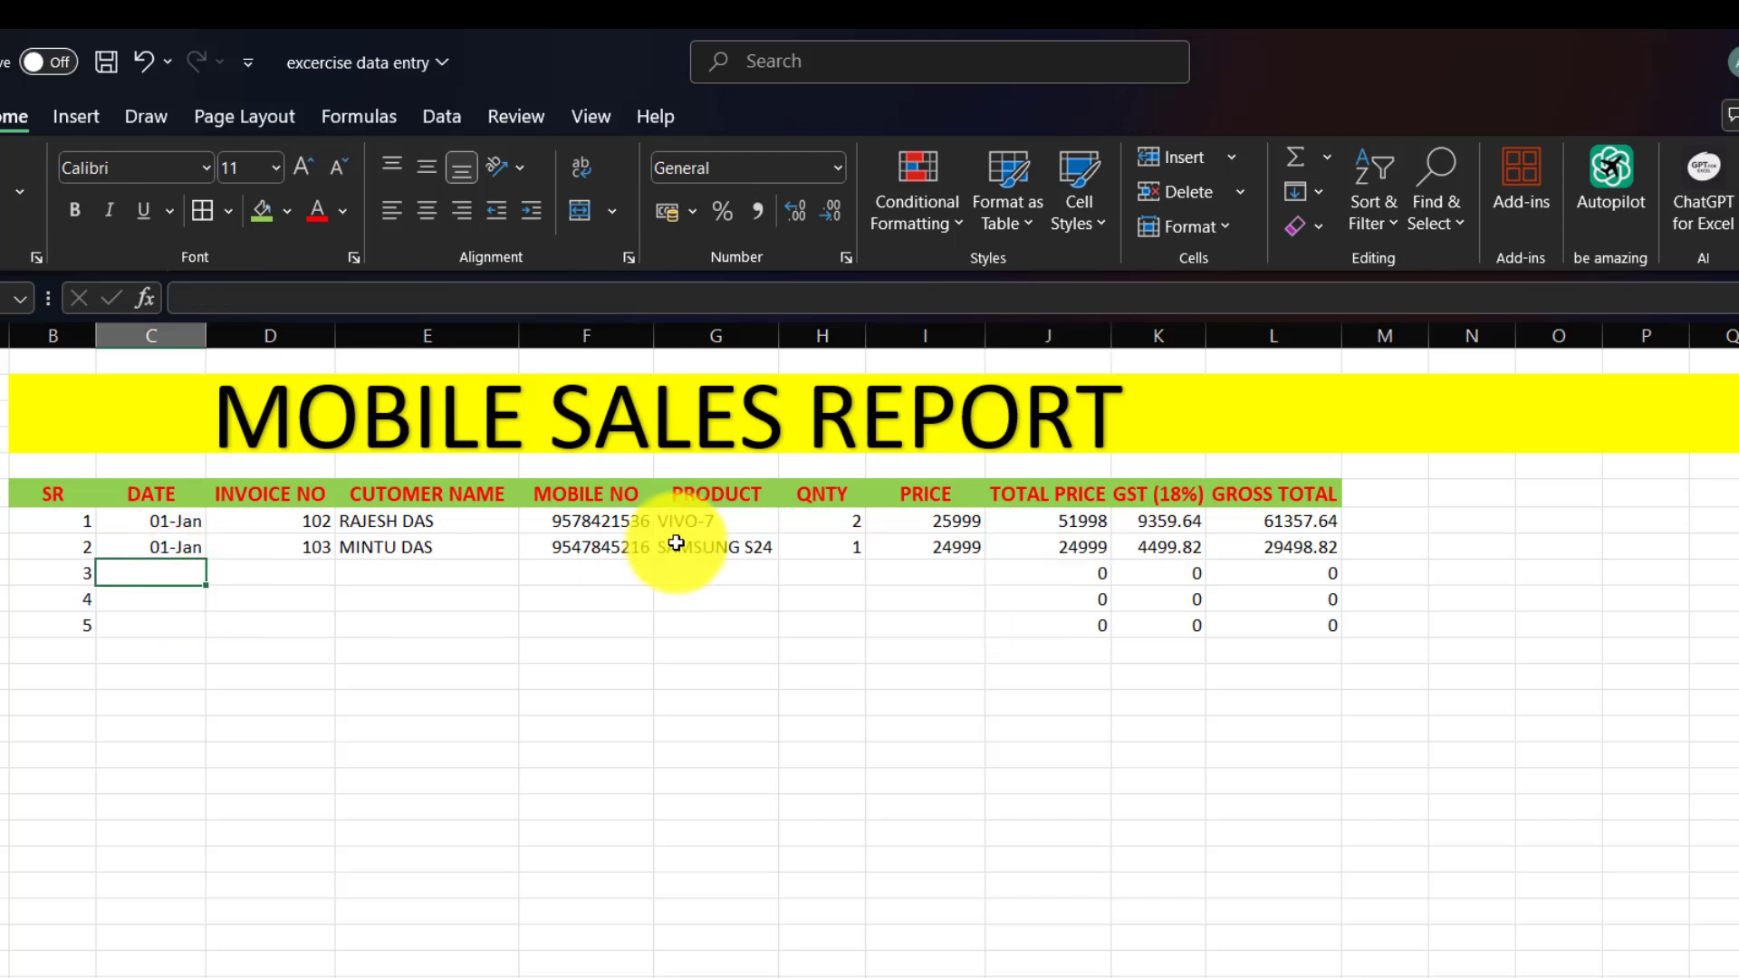
{"action": "type", "text": "1"}
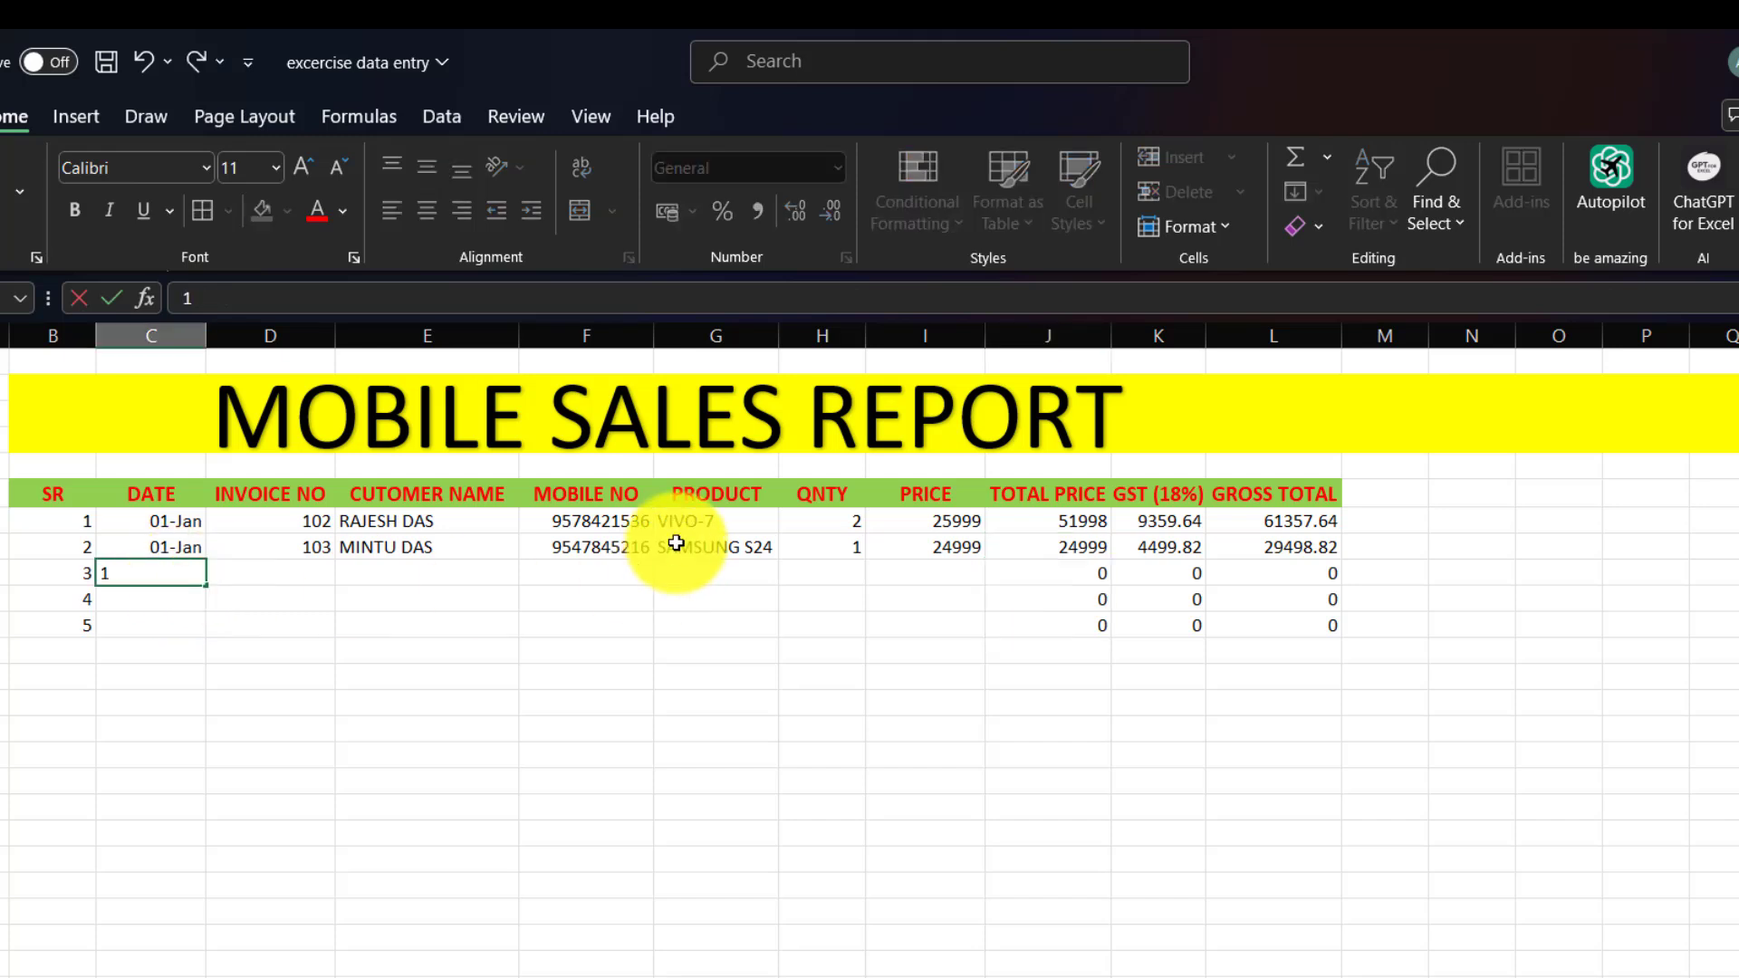
{"action": "type", "text": "/1"}
{"action": "key", "text": "Tab"}
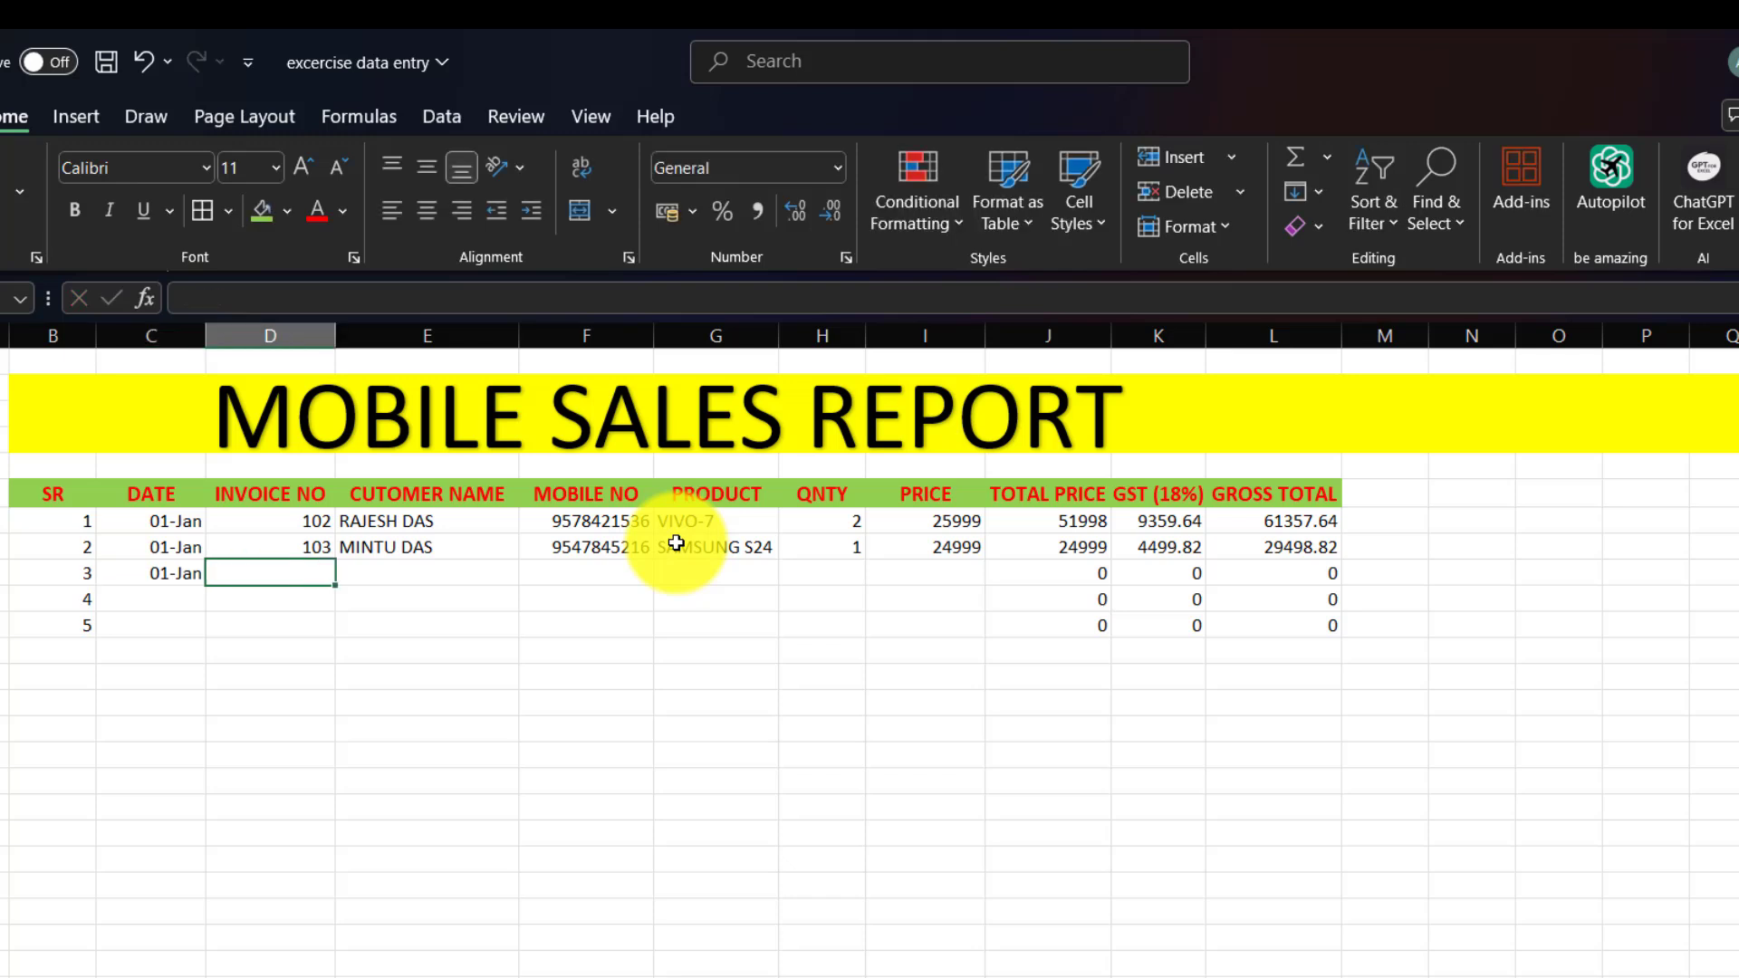
{"action": "type", "text": "104"}
{"action": "key", "text": "Tab"}
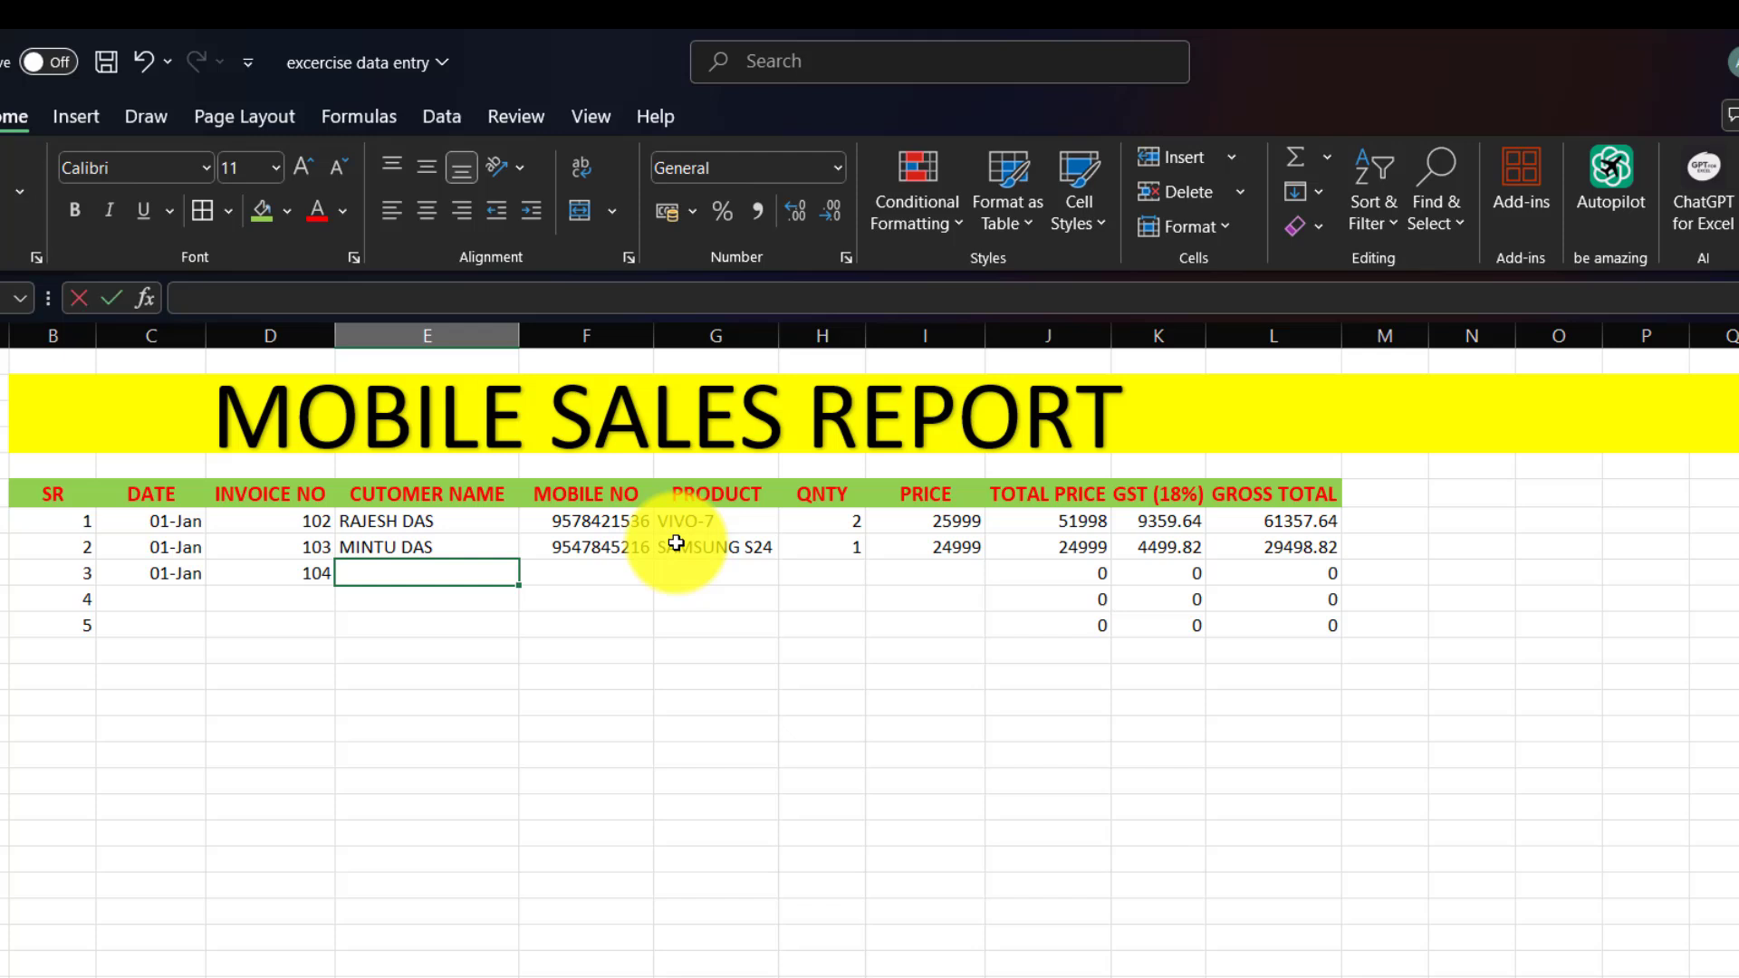
{"action": "type", "text": "ROBIN"}
{"action": "key", "text": "Tab"}
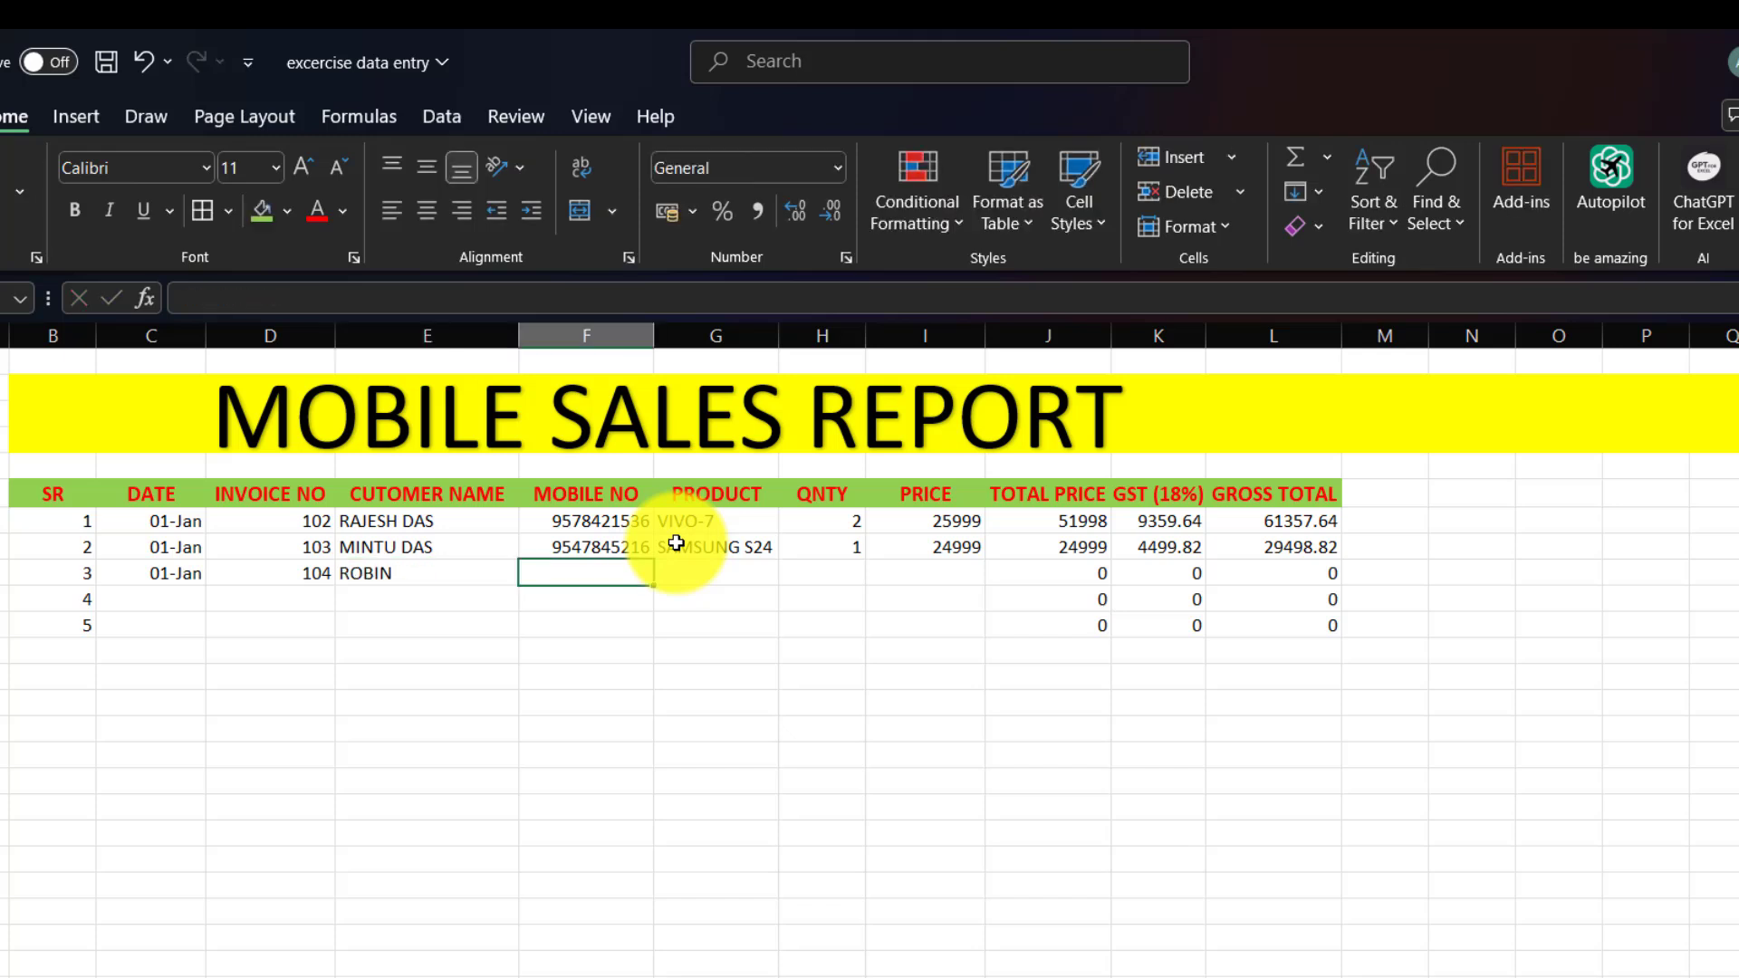
{"action": "type", "text": "OP"}
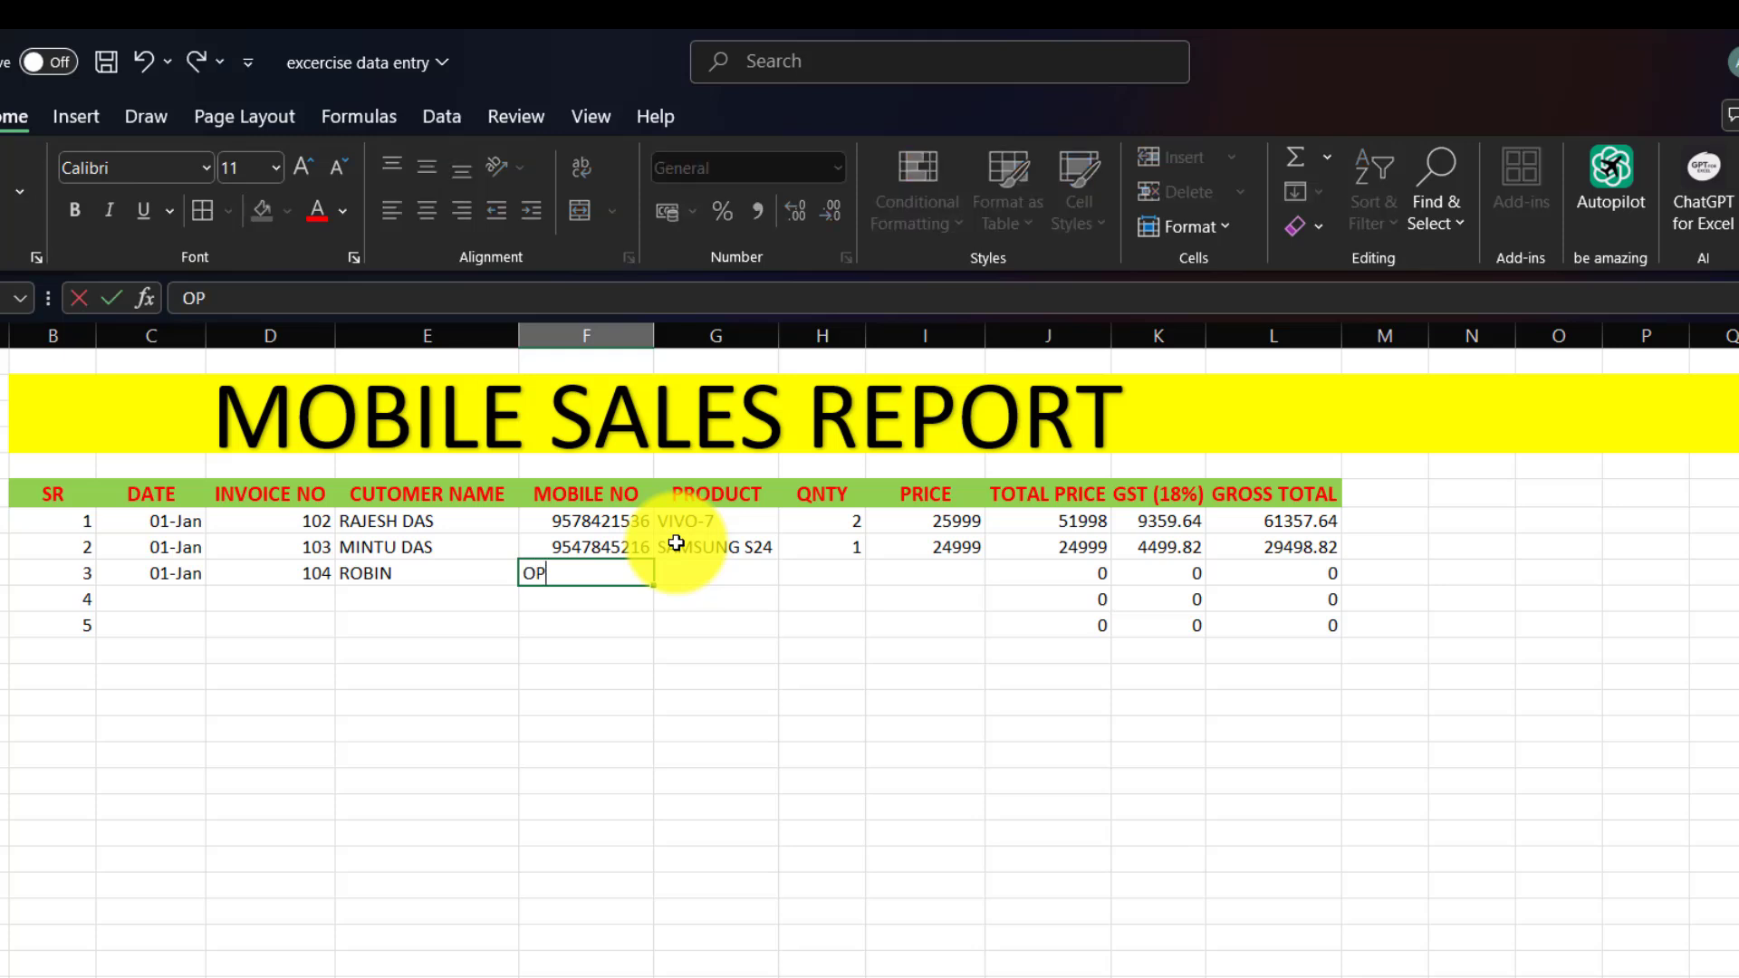
{"action": "type", "text": "PO F29"}
{"action": "key", "text": "Tab"}
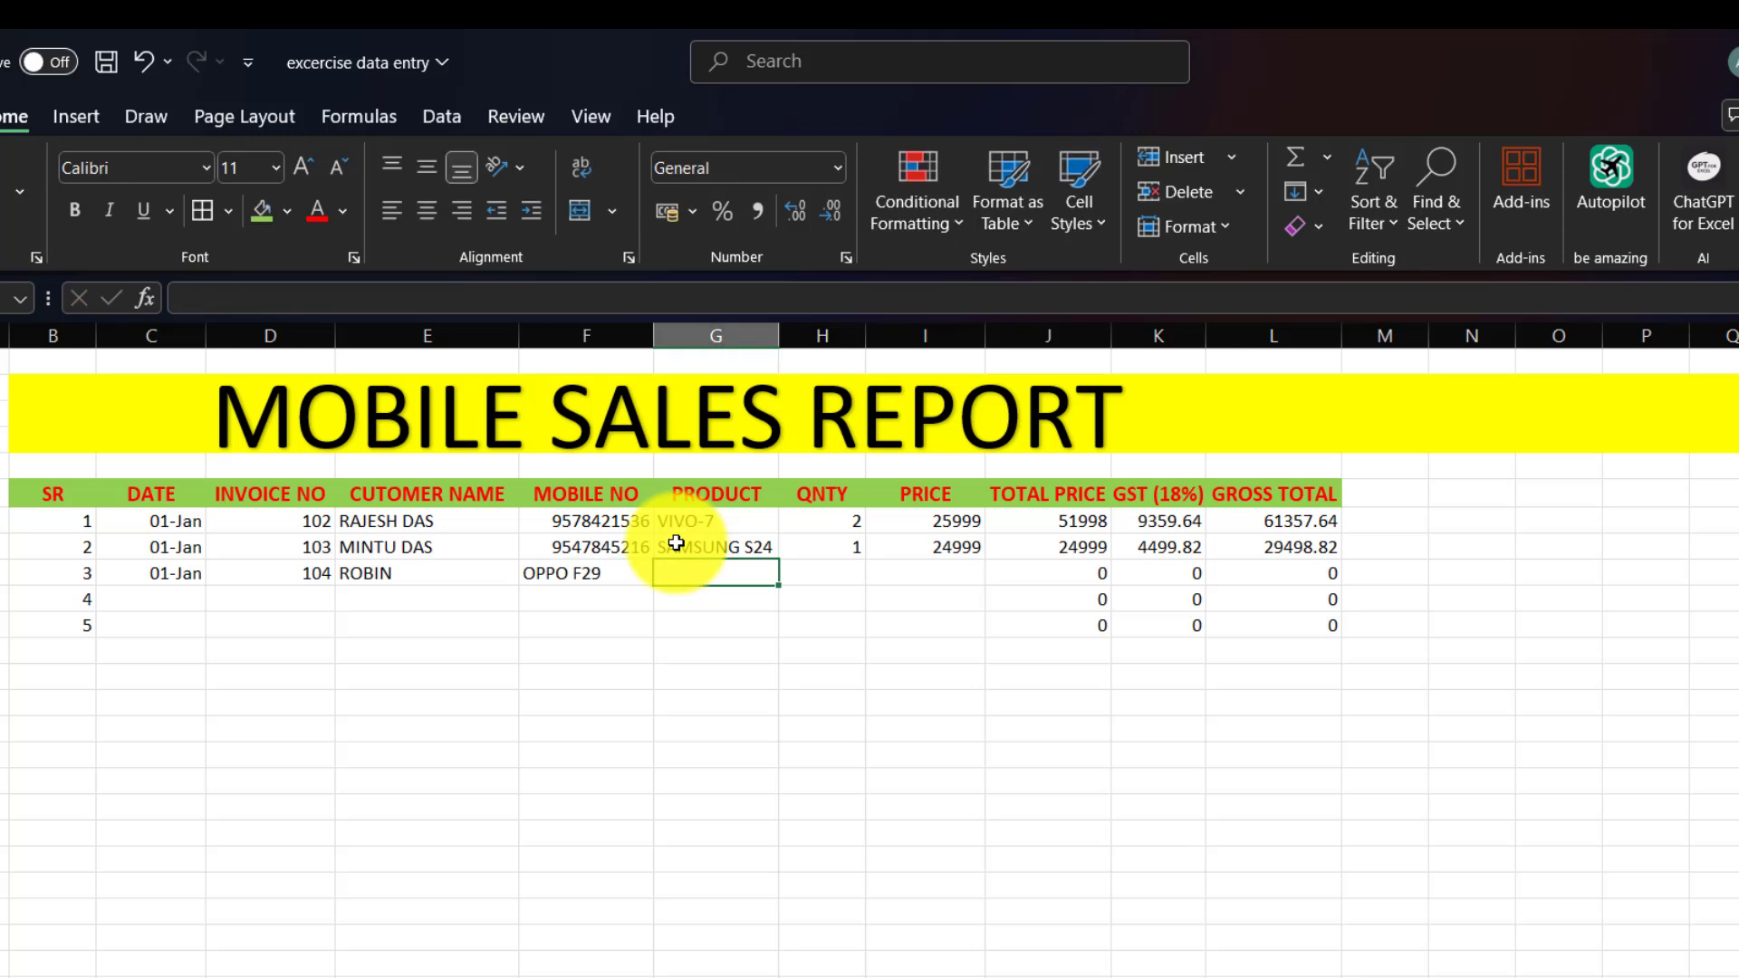
Enter the third customer's mobile number, OPPO F29, quantity 1 and price 39999.
{"action": "key", "text": "Left"}
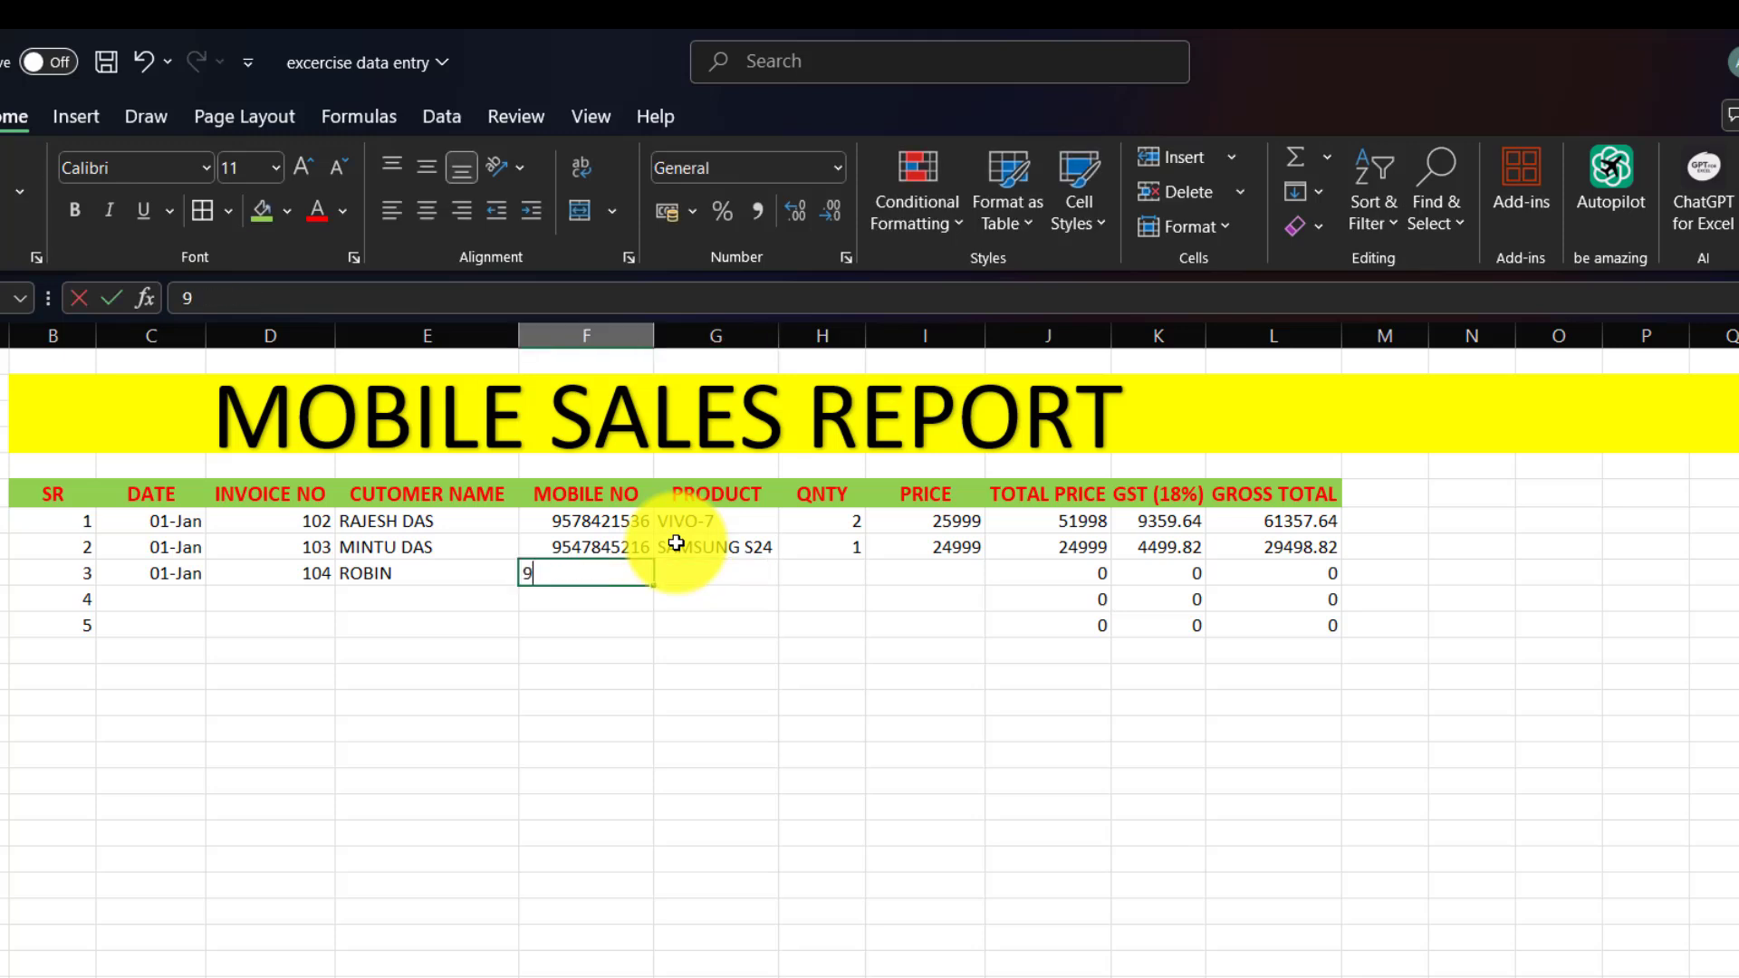
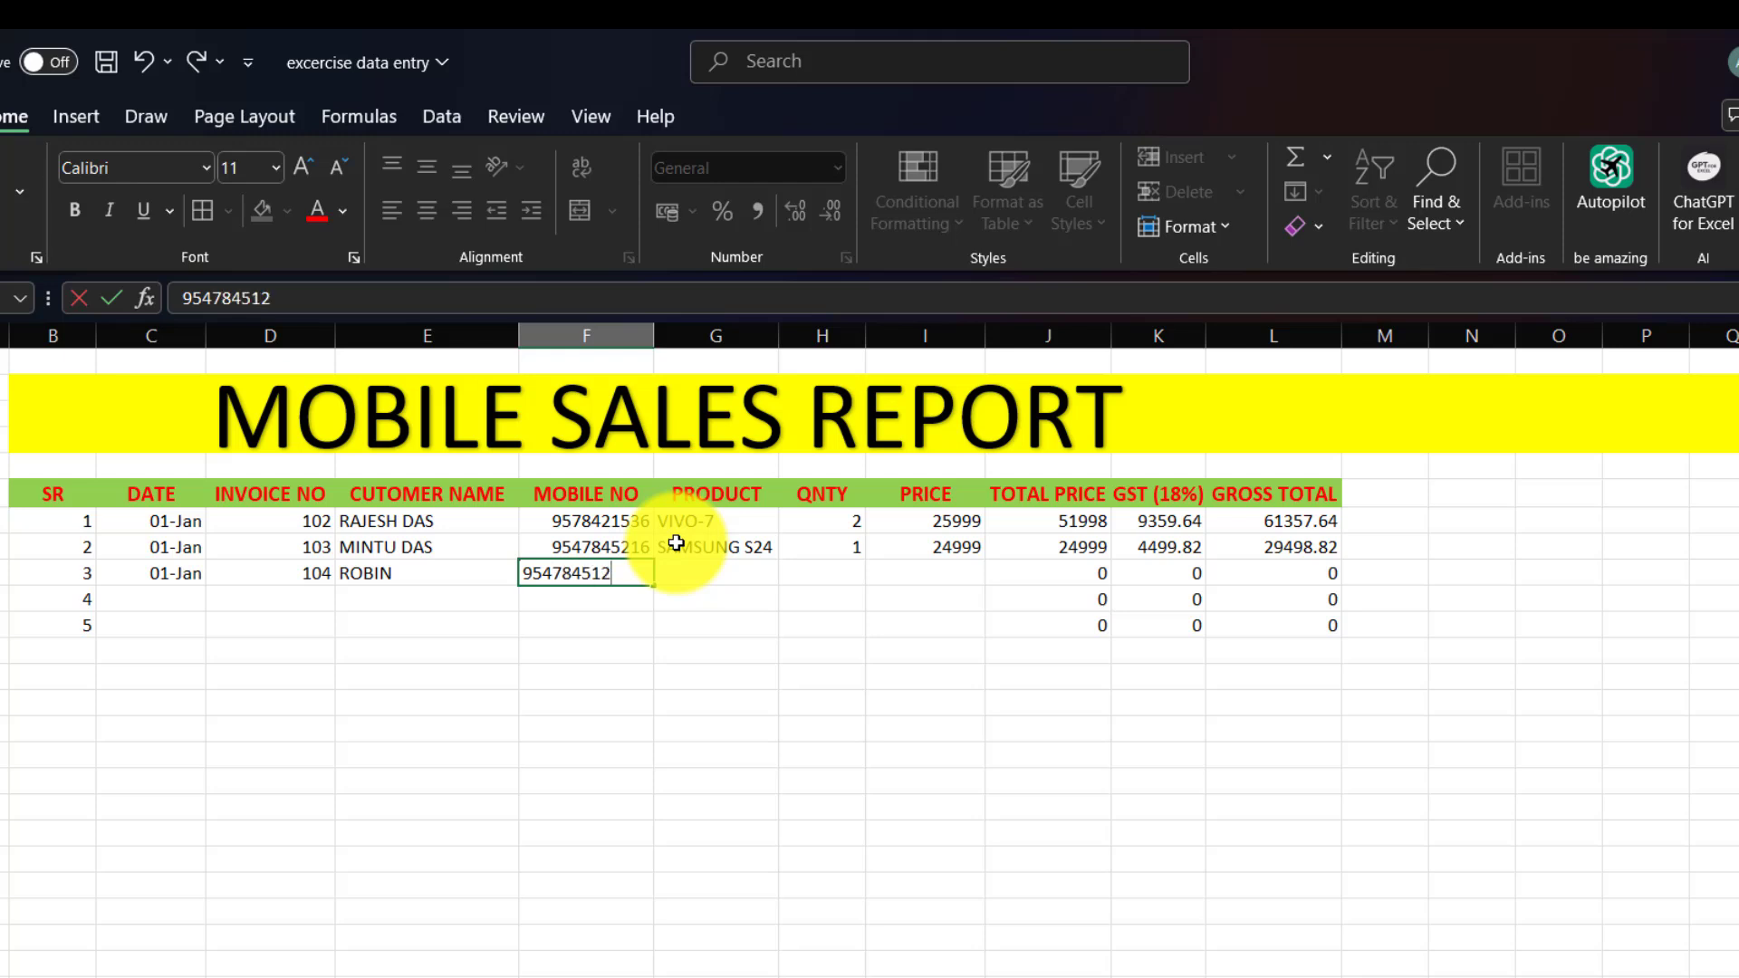
{"action": "key", "text": "Tab"}
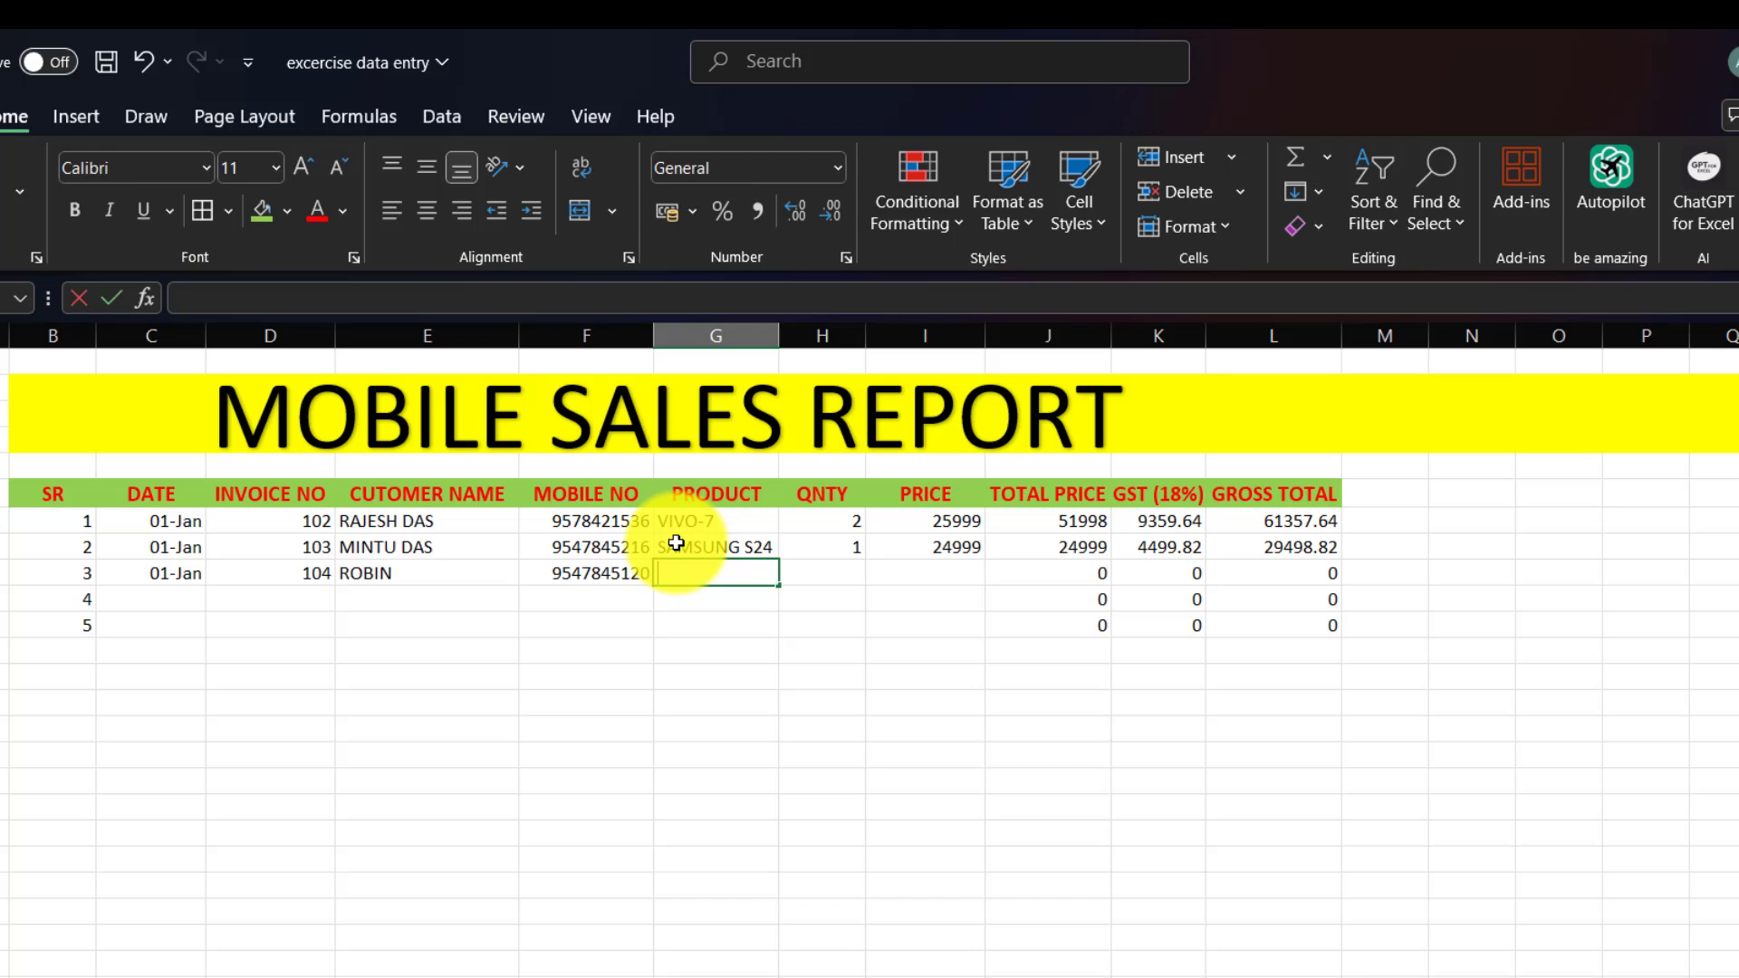
{"action": "type", "text": "OPPO"}
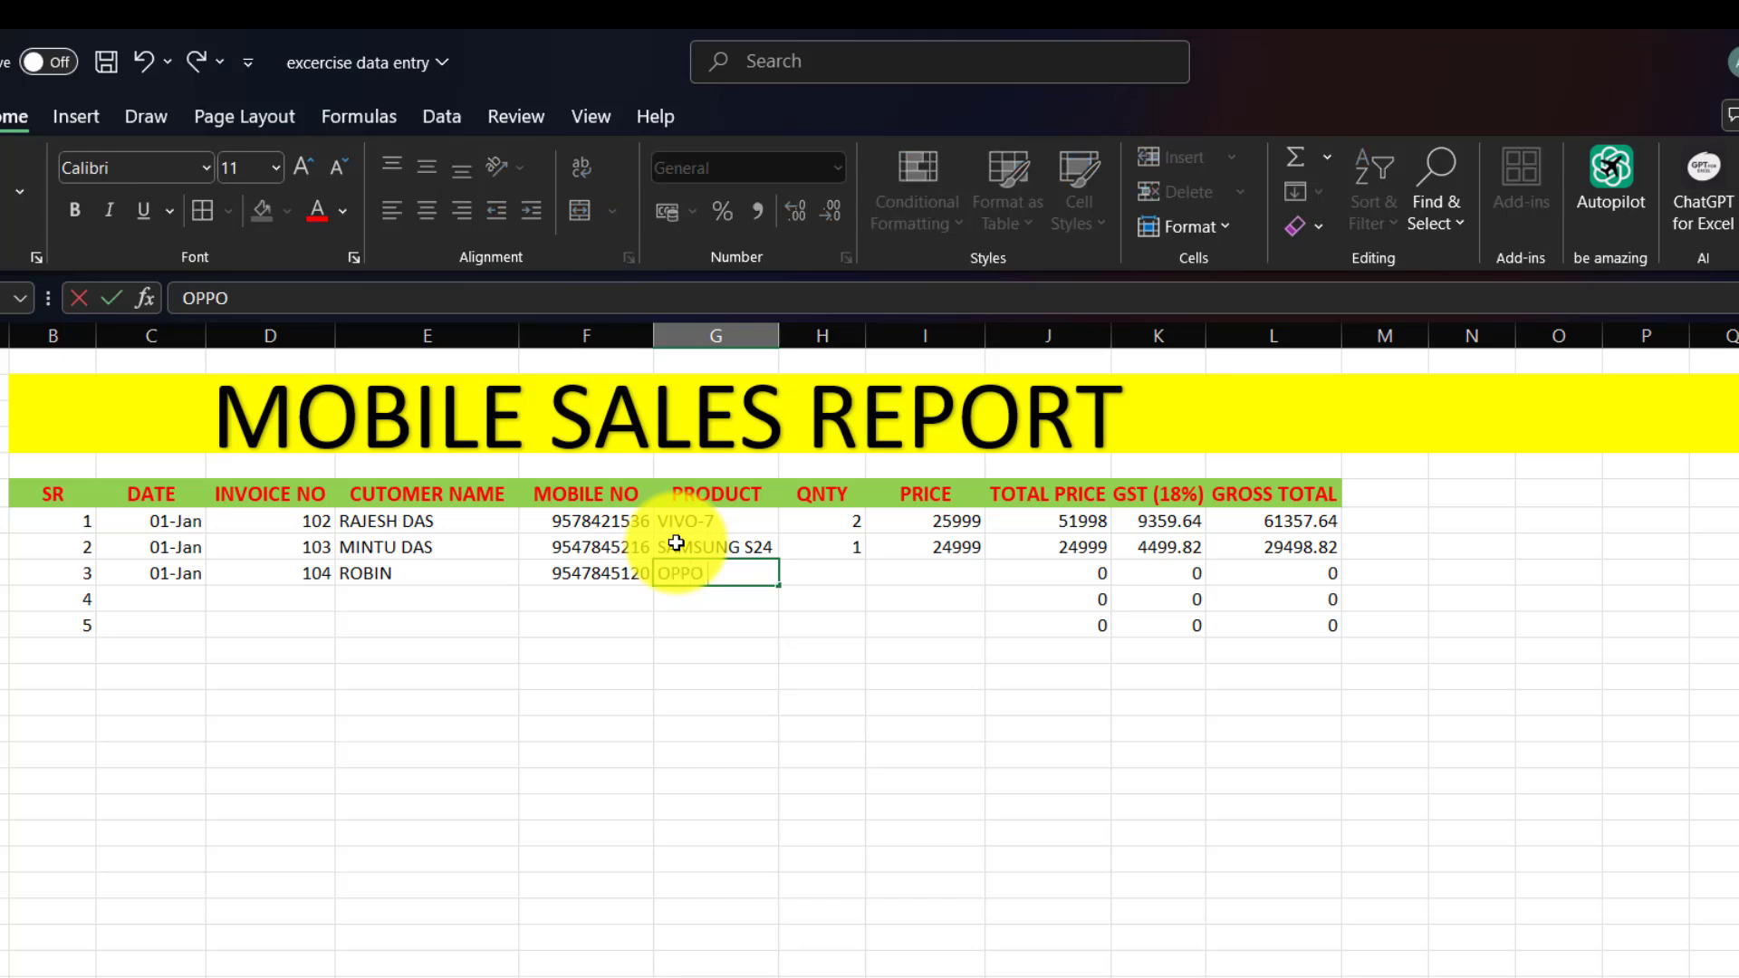
{"action": "type", "text": " F29"}
{"action": "key", "text": "Tab"}
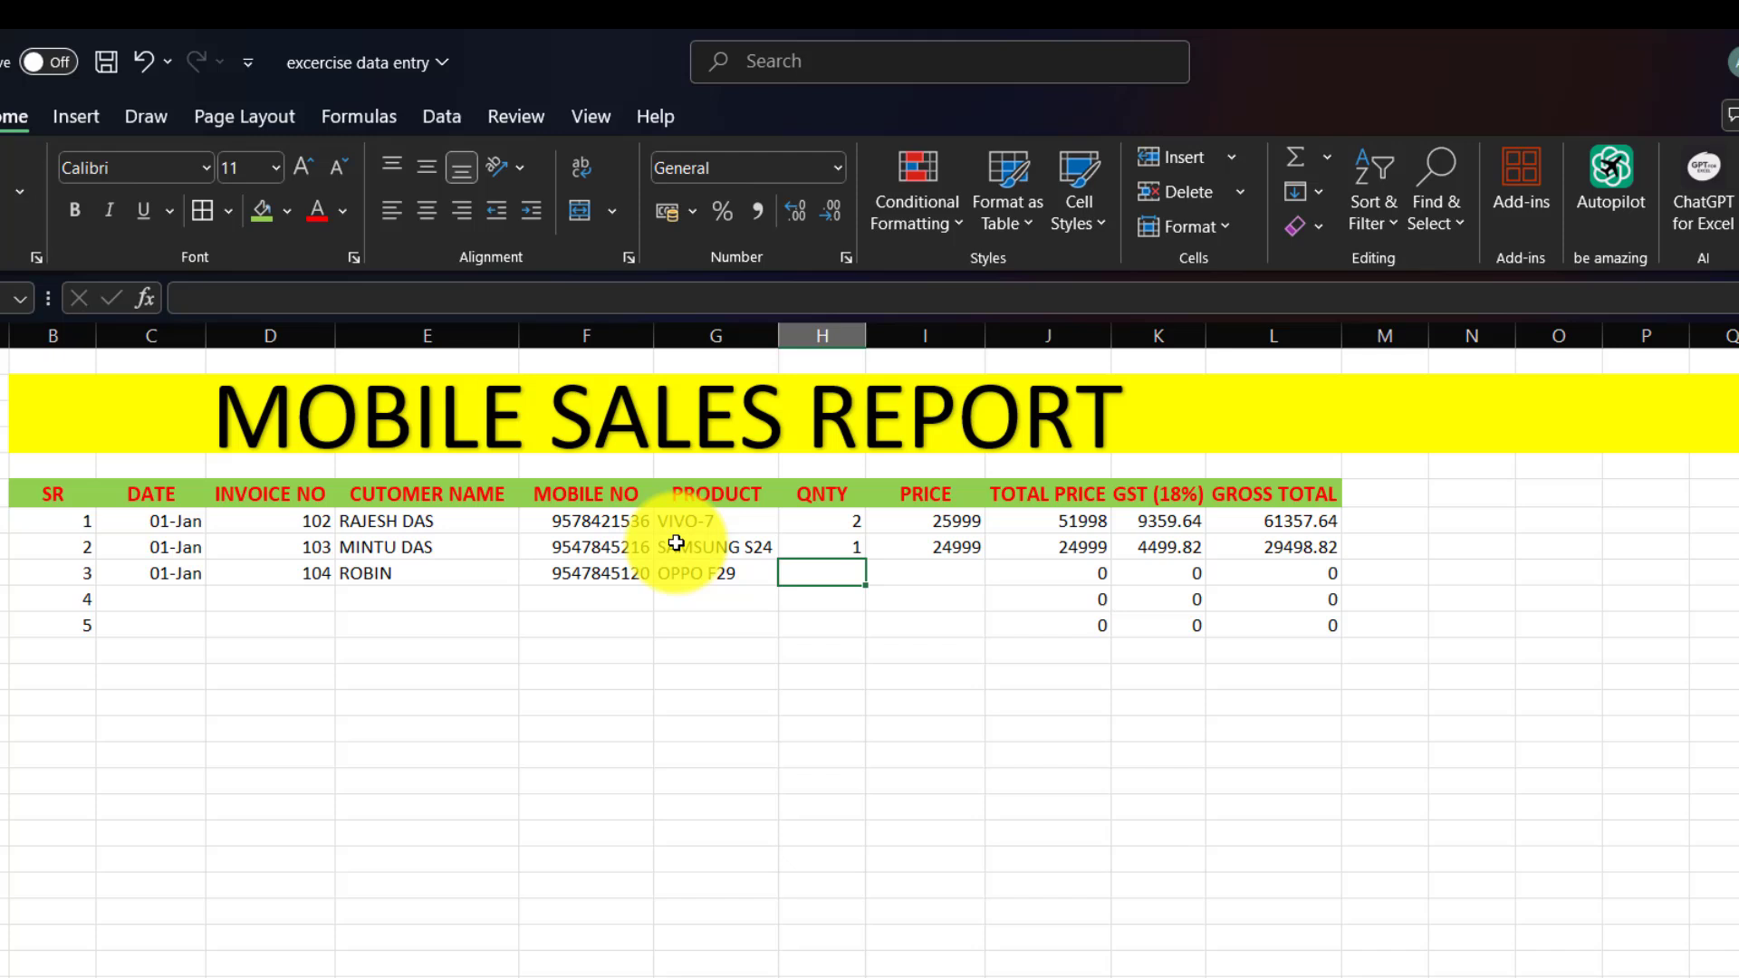
{"action": "type", "text": "1"}
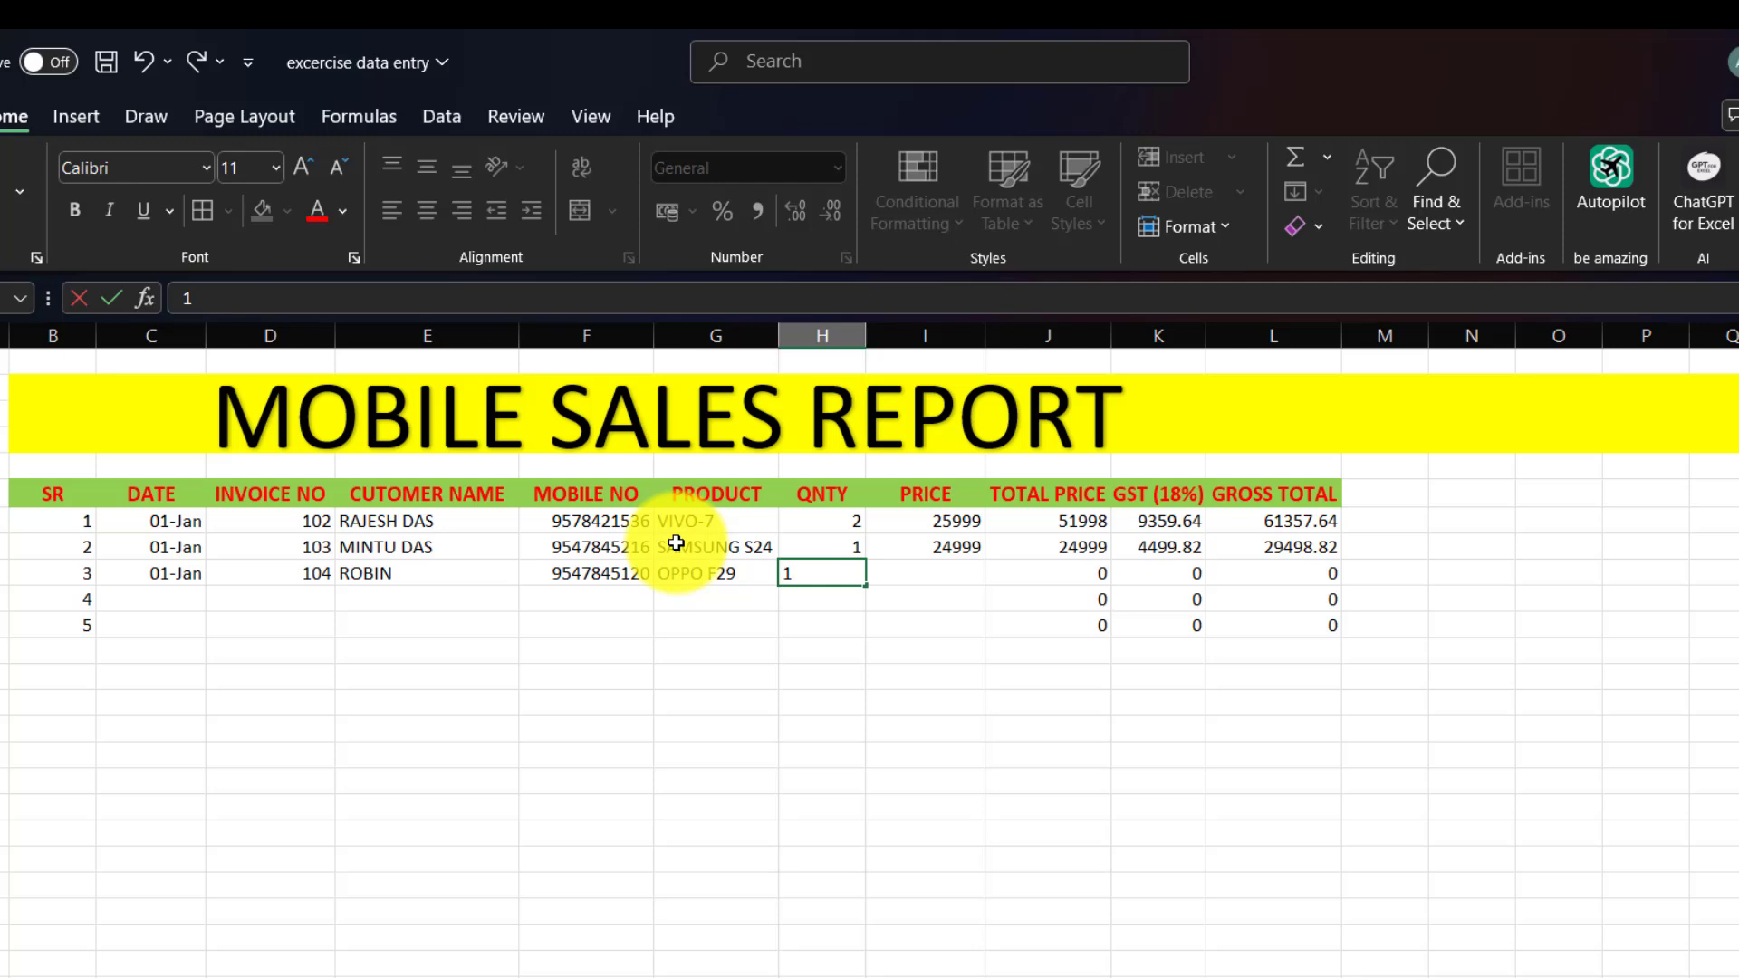
{"action": "type", "text": "39"}
{"action": "key", "text": "BackSpace"}
{"action": "key", "text": "BackSpace"}
{"action": "key", "text": "BackSpace"}
{"action": "type", "text": "1"}
{"action": "left_click", "coordinate": [939, 574]}
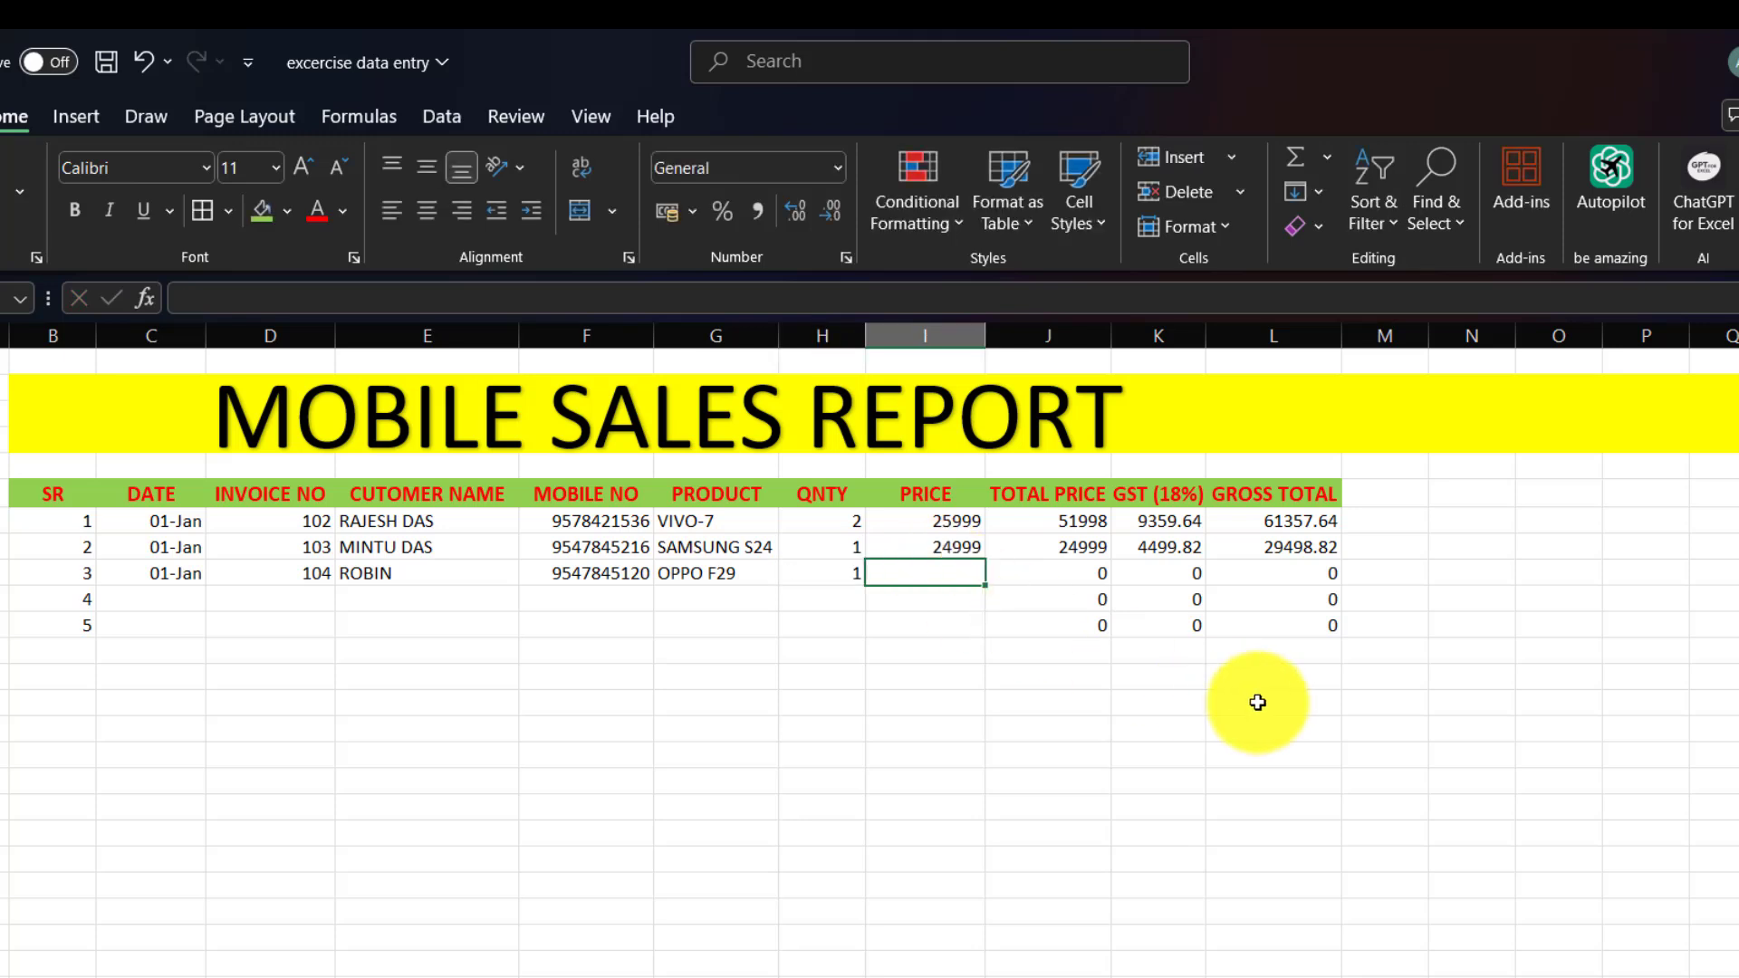
{"action": "type", "text": "39999"}
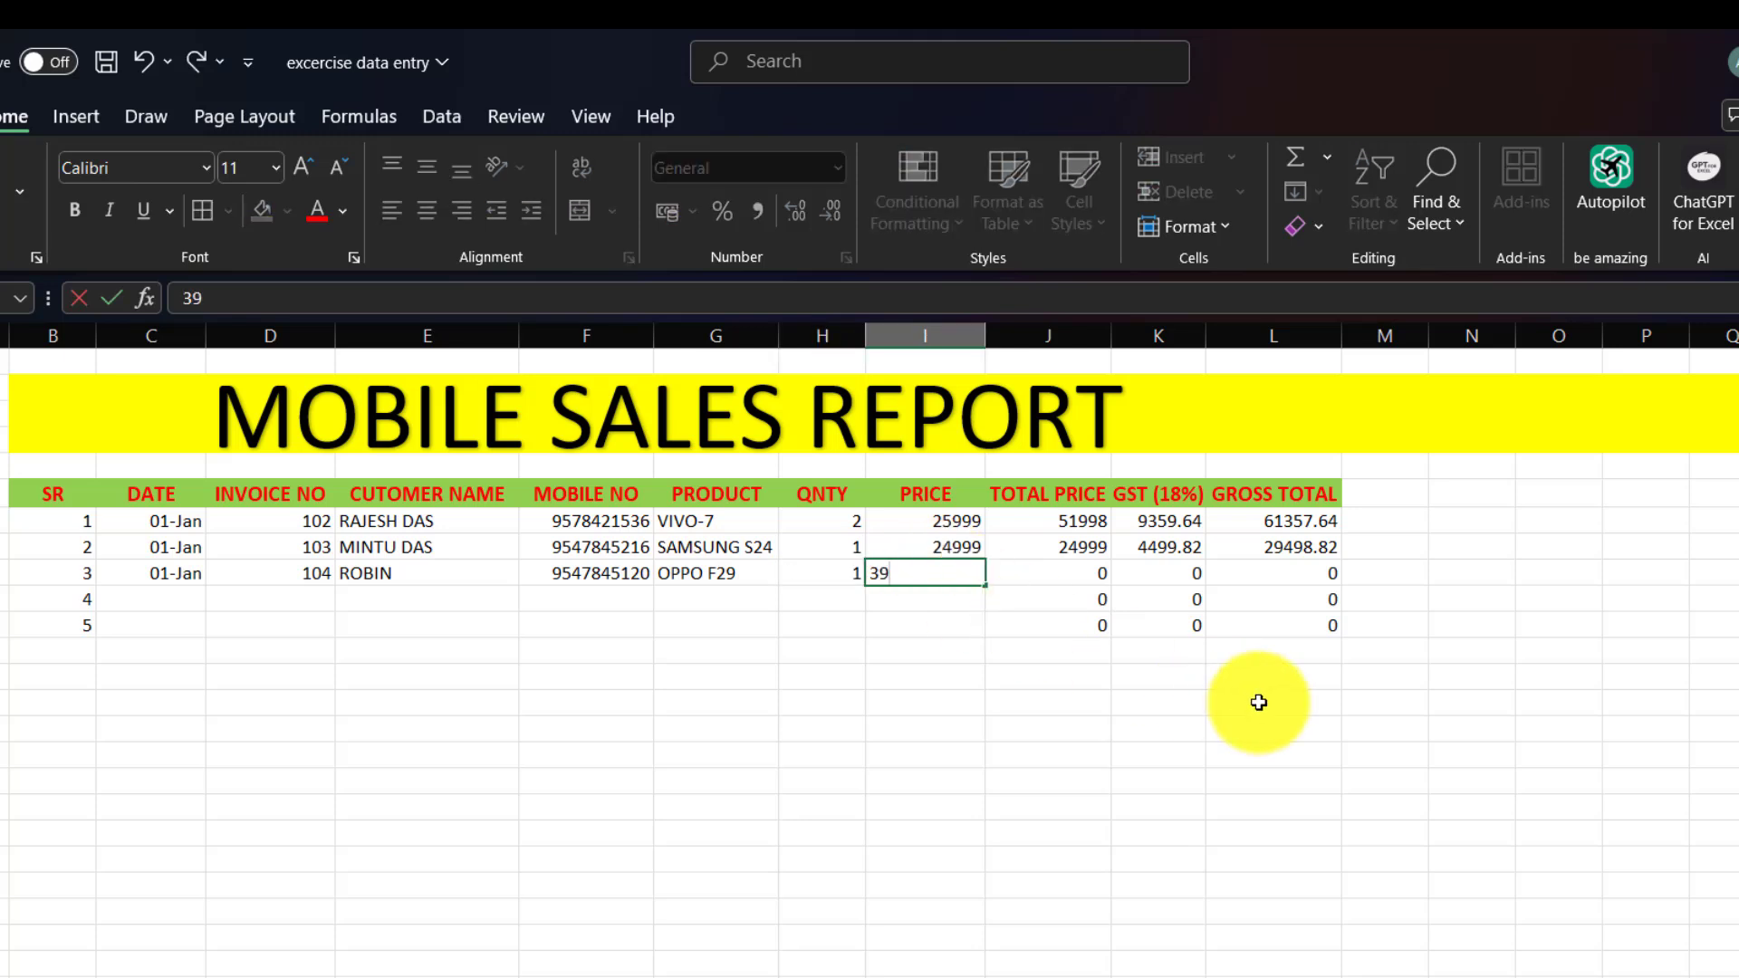
{"action": "left_click", "coordinate": [1037, 698]}
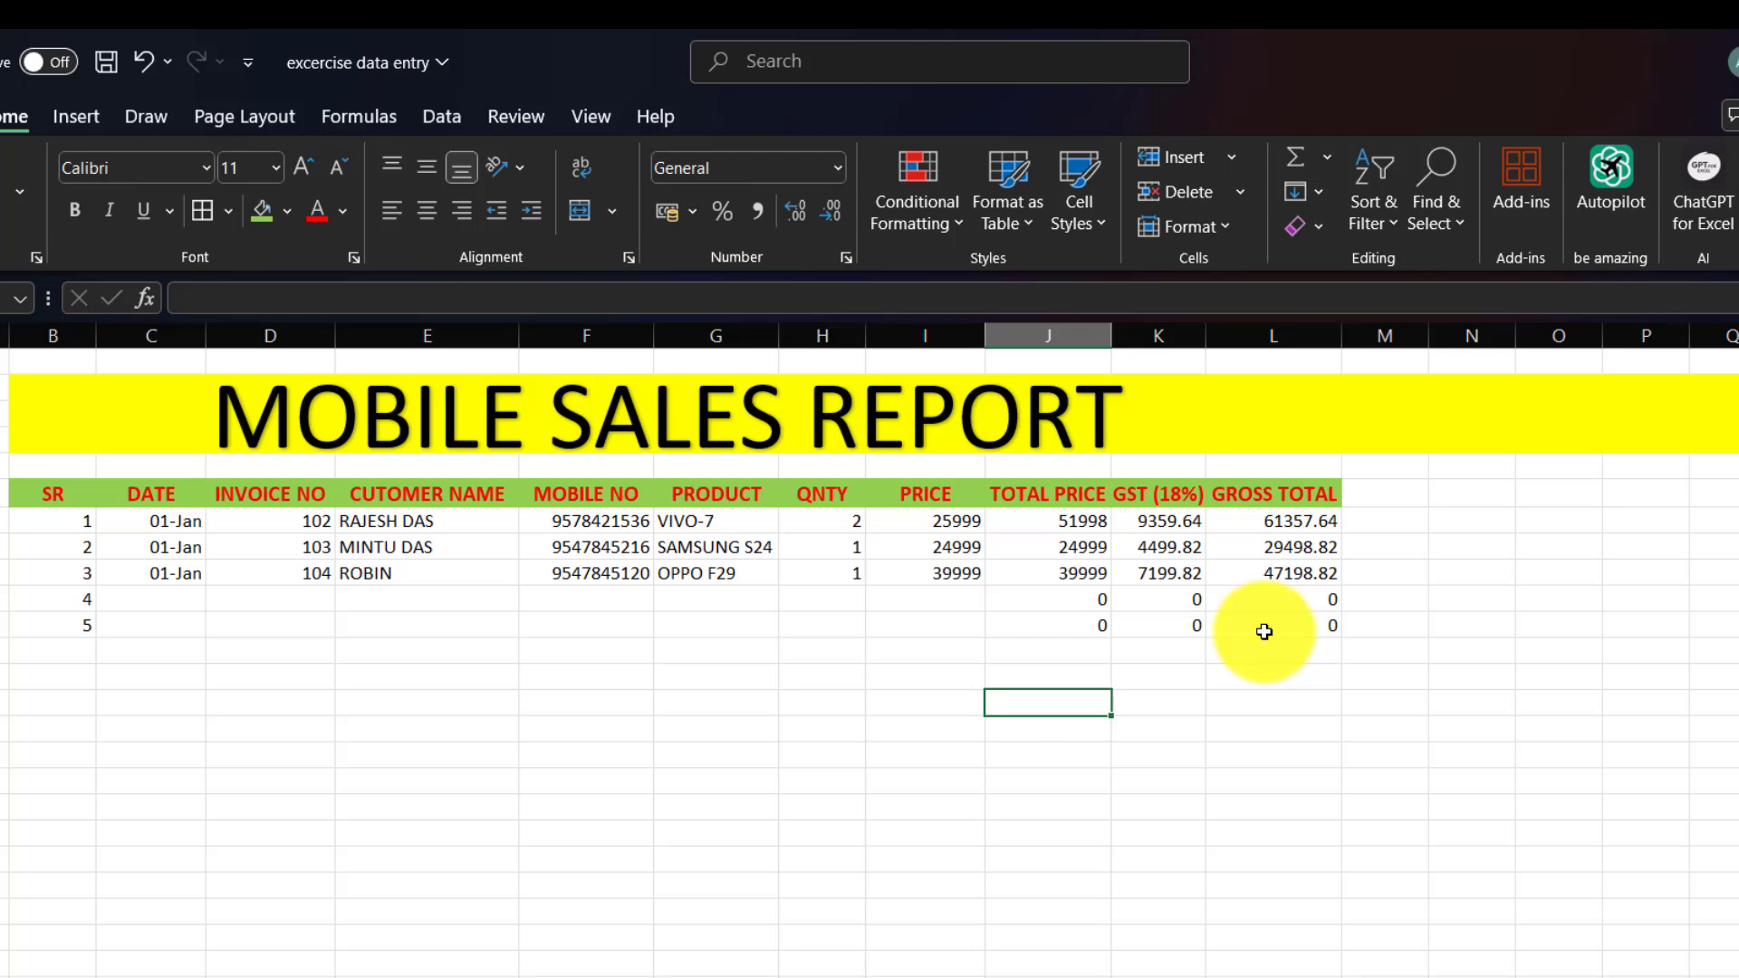
Enter date 02-Jan, invoice 106, the customer's name and mobile number in row four.
{"action": "left_click", "coordinate": [172, 601]}
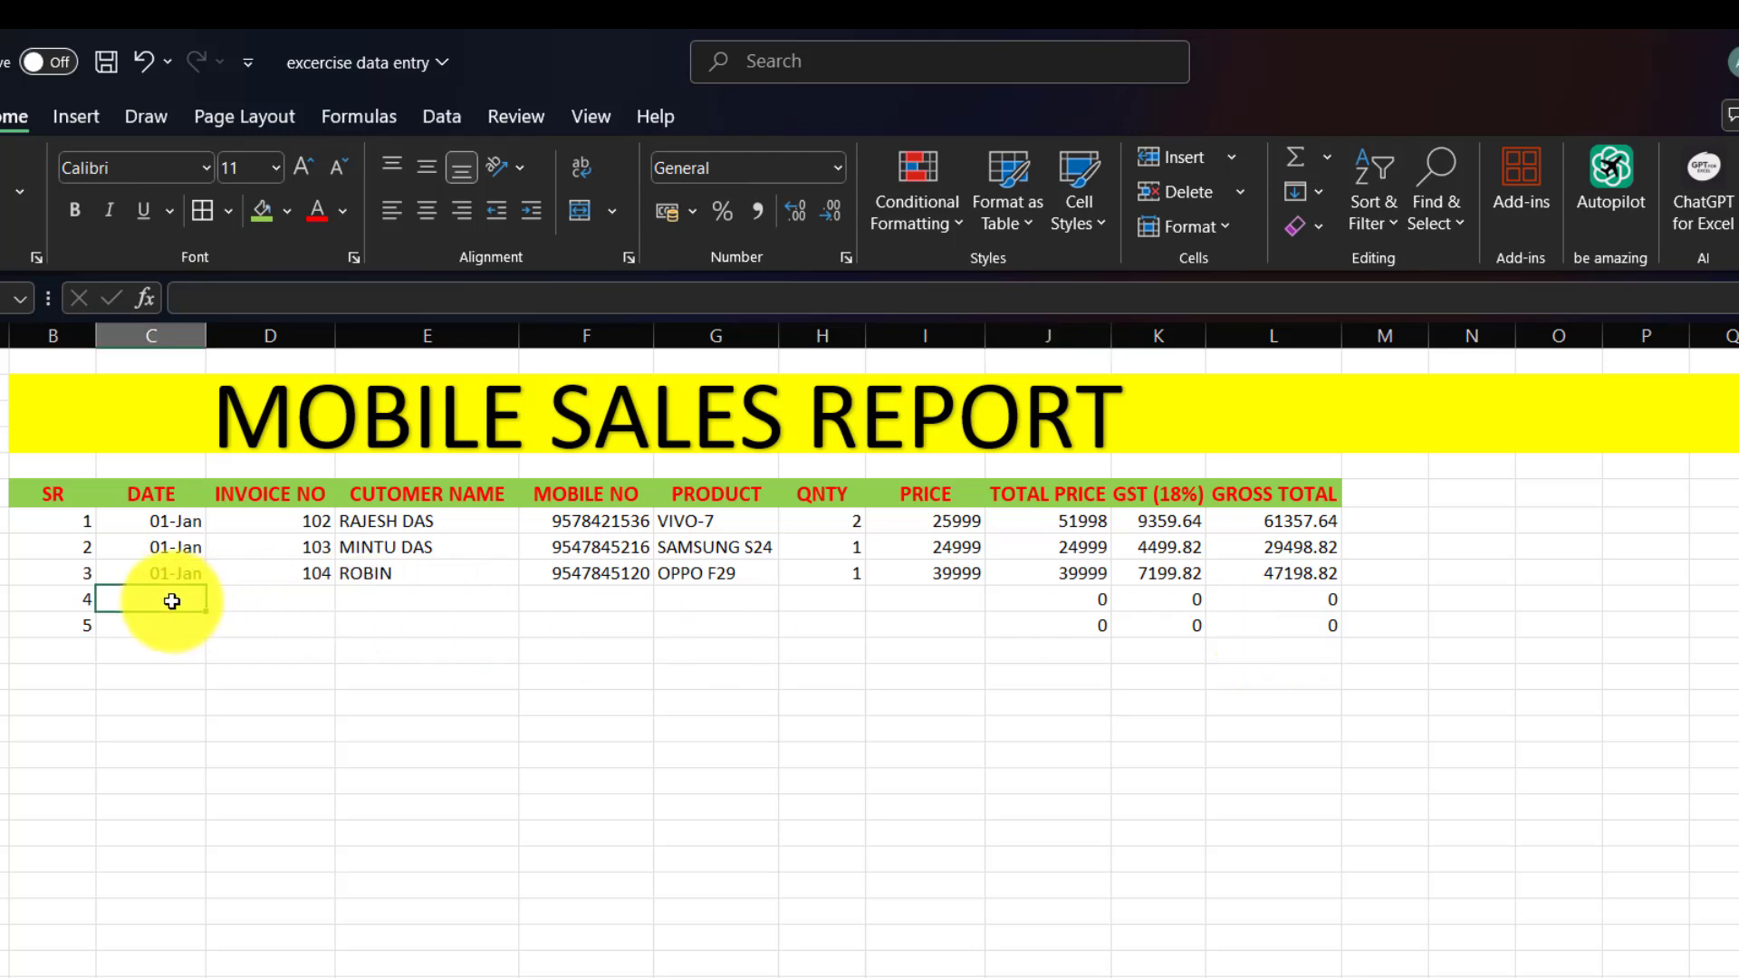
{"action": "type", "text": "2 jan"}
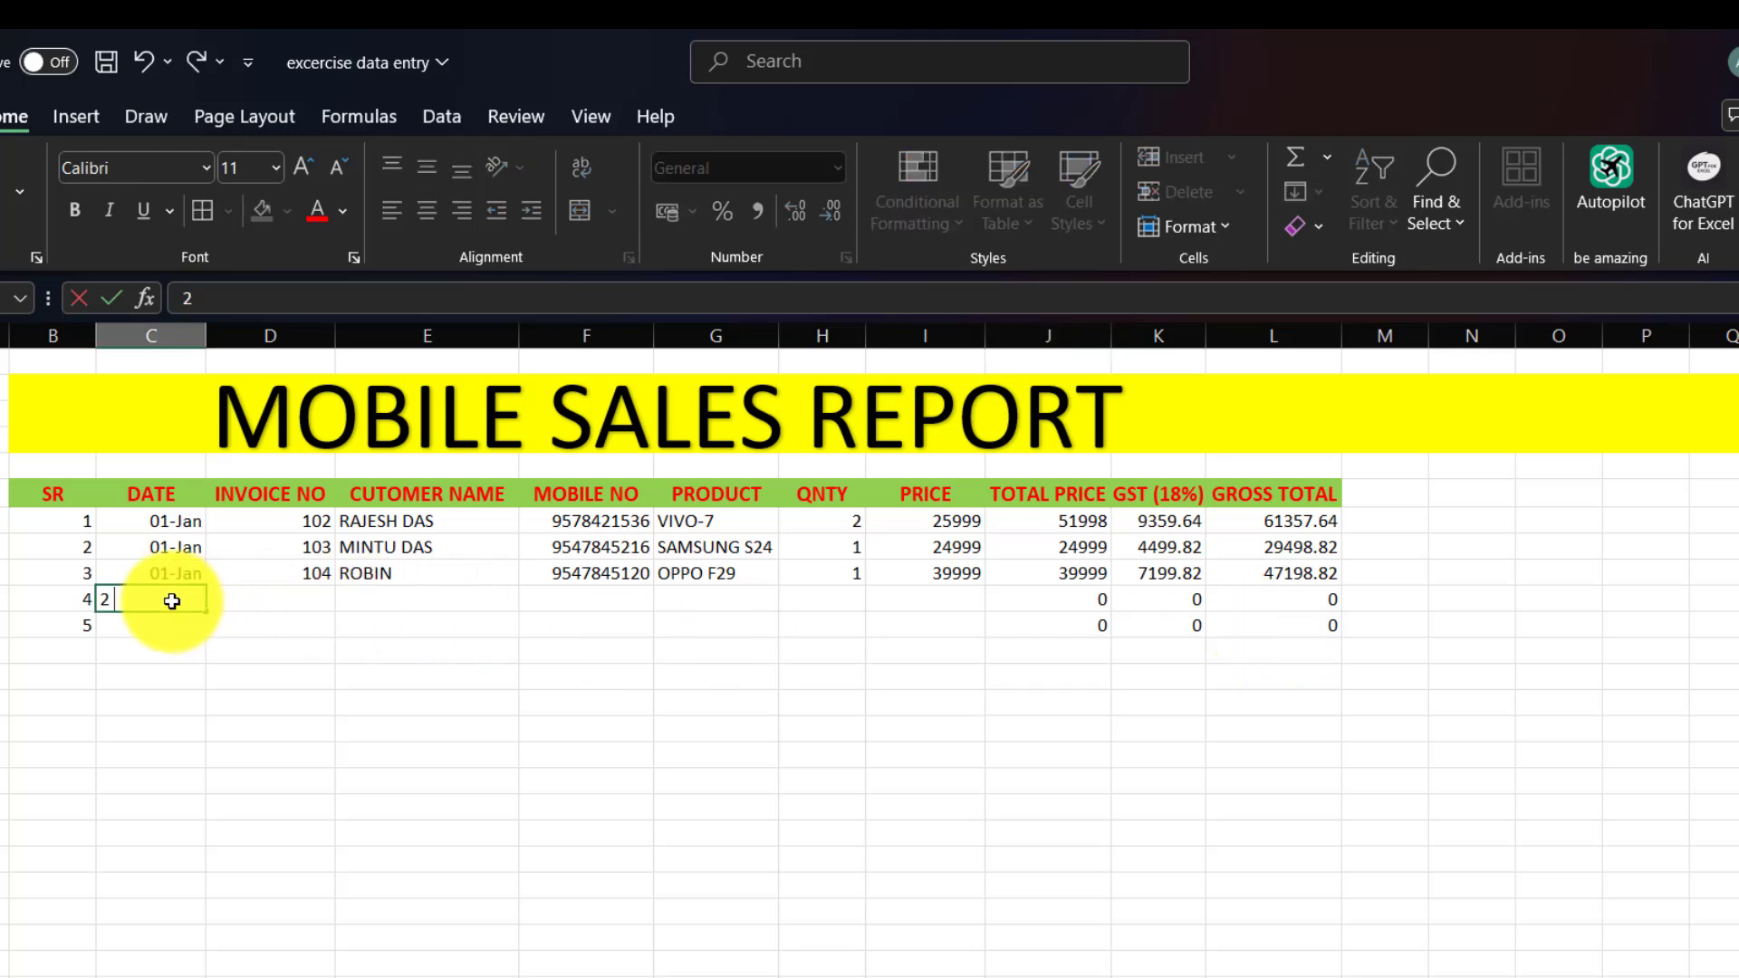
{"action": "key", "text": "Tab"}
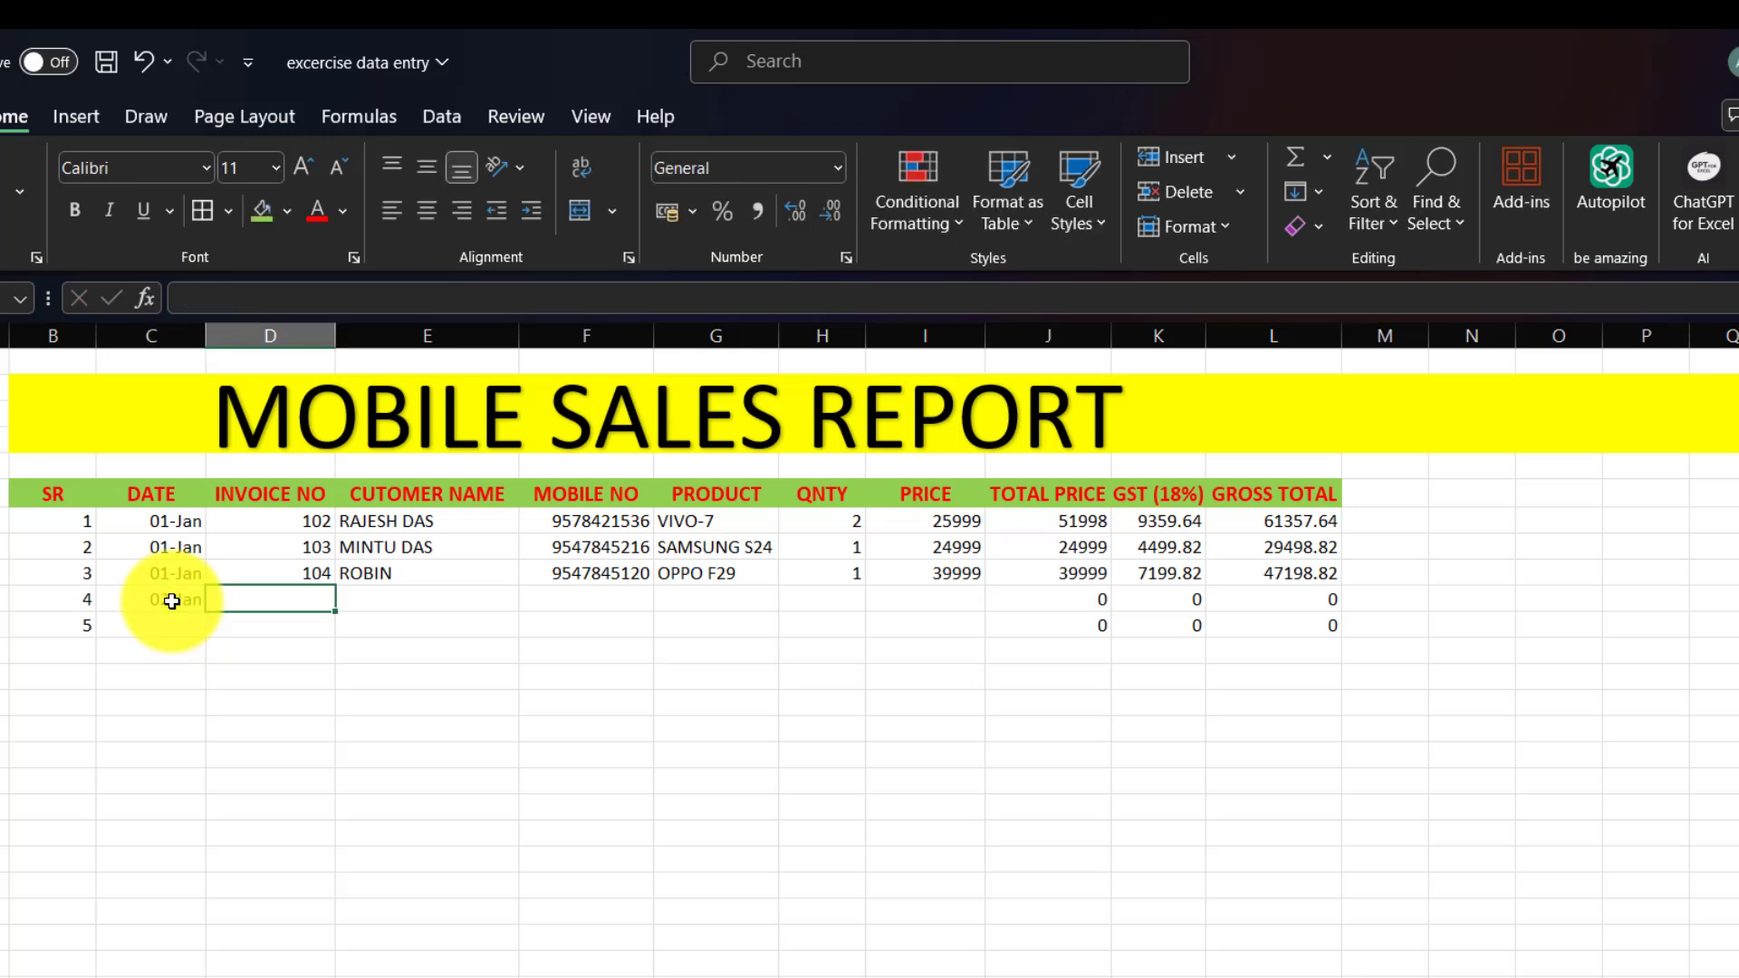
{"action": "type", "text": "106"}
{"action": "key", "text": "Tab"}
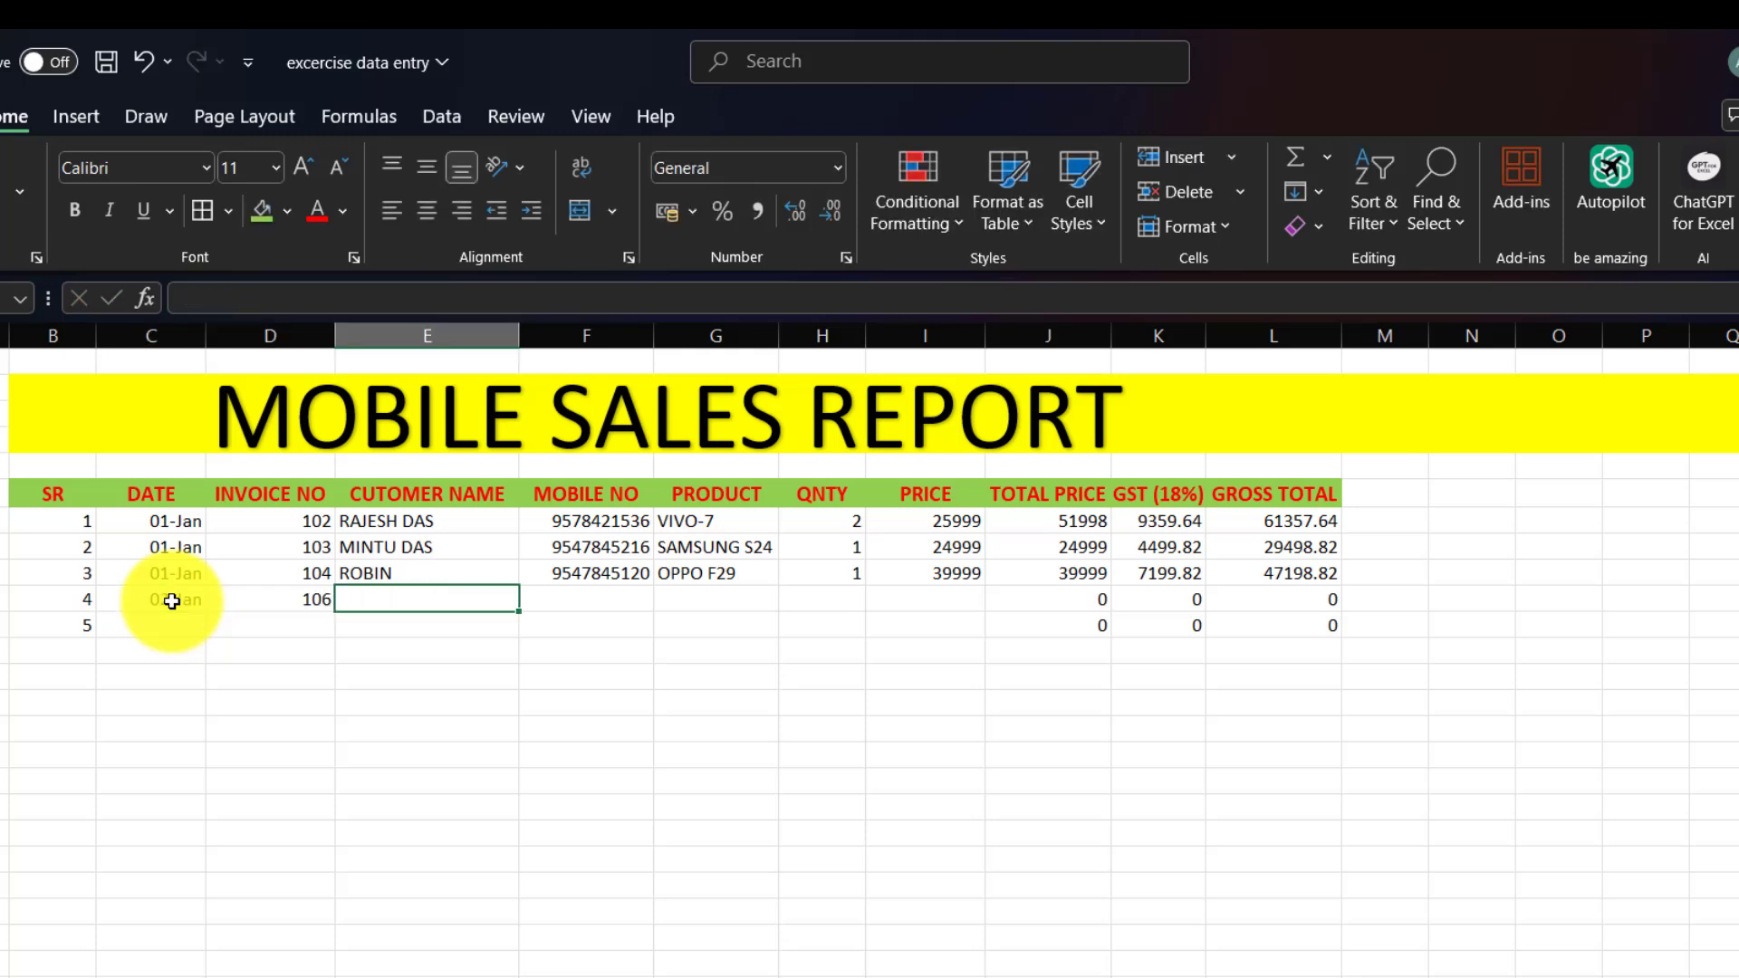
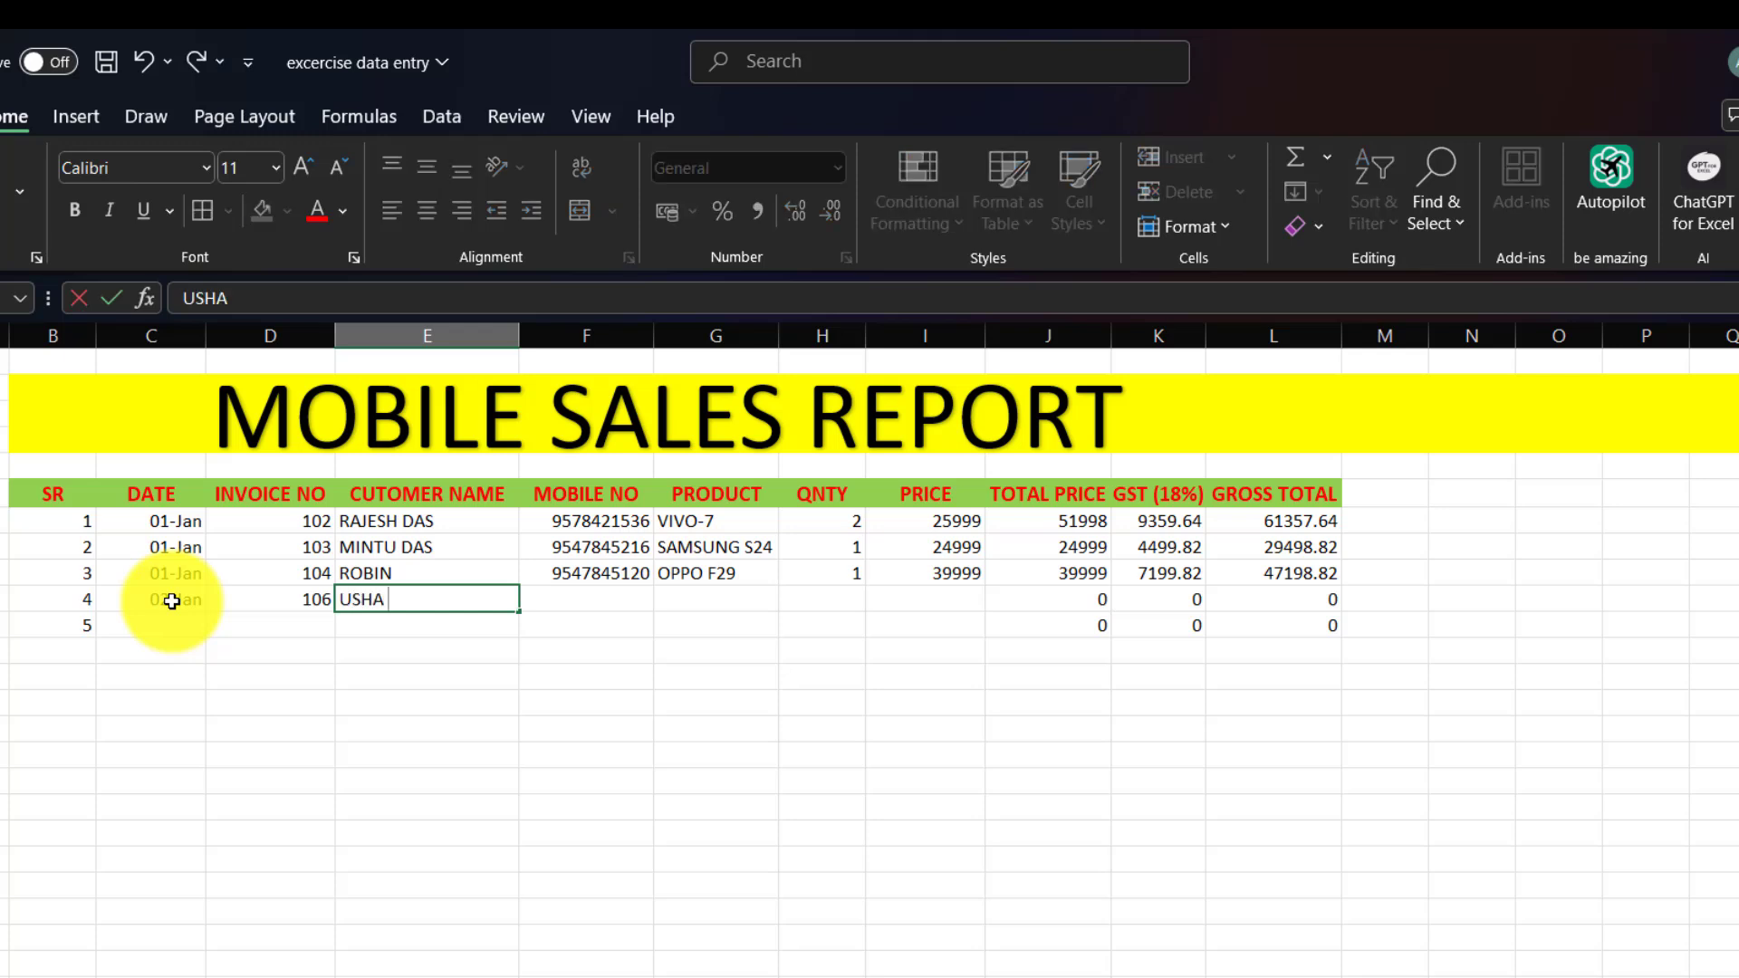
{"action": "key", "text": "Tab"}
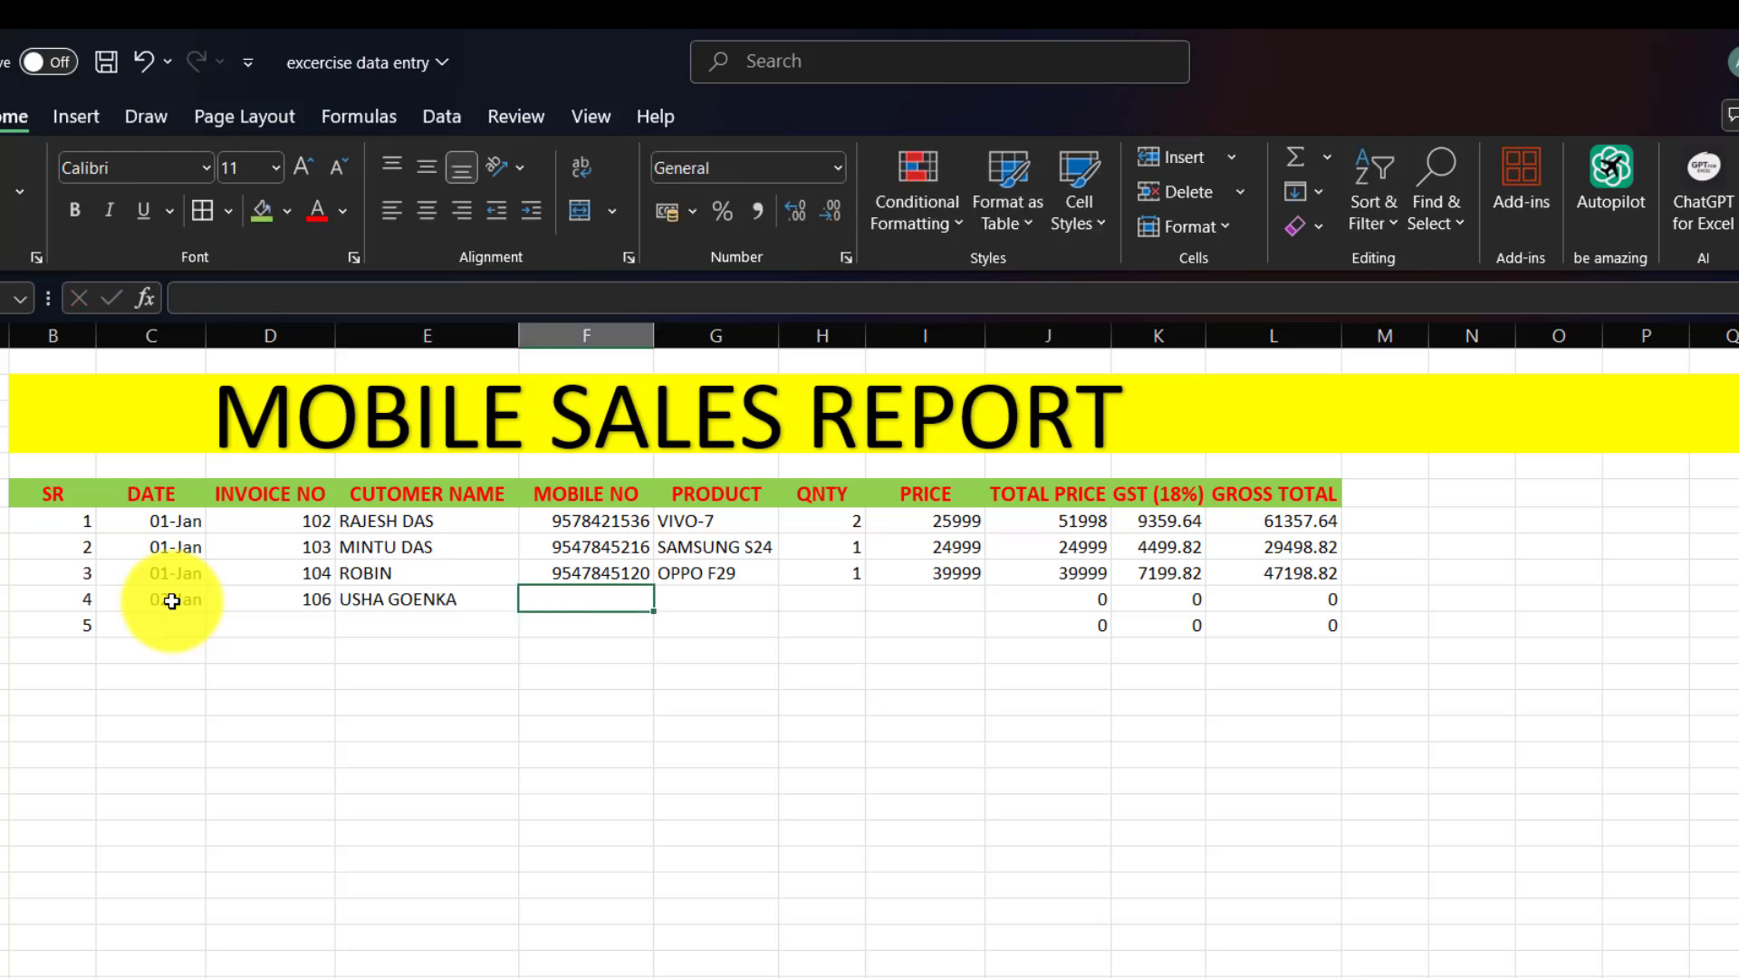
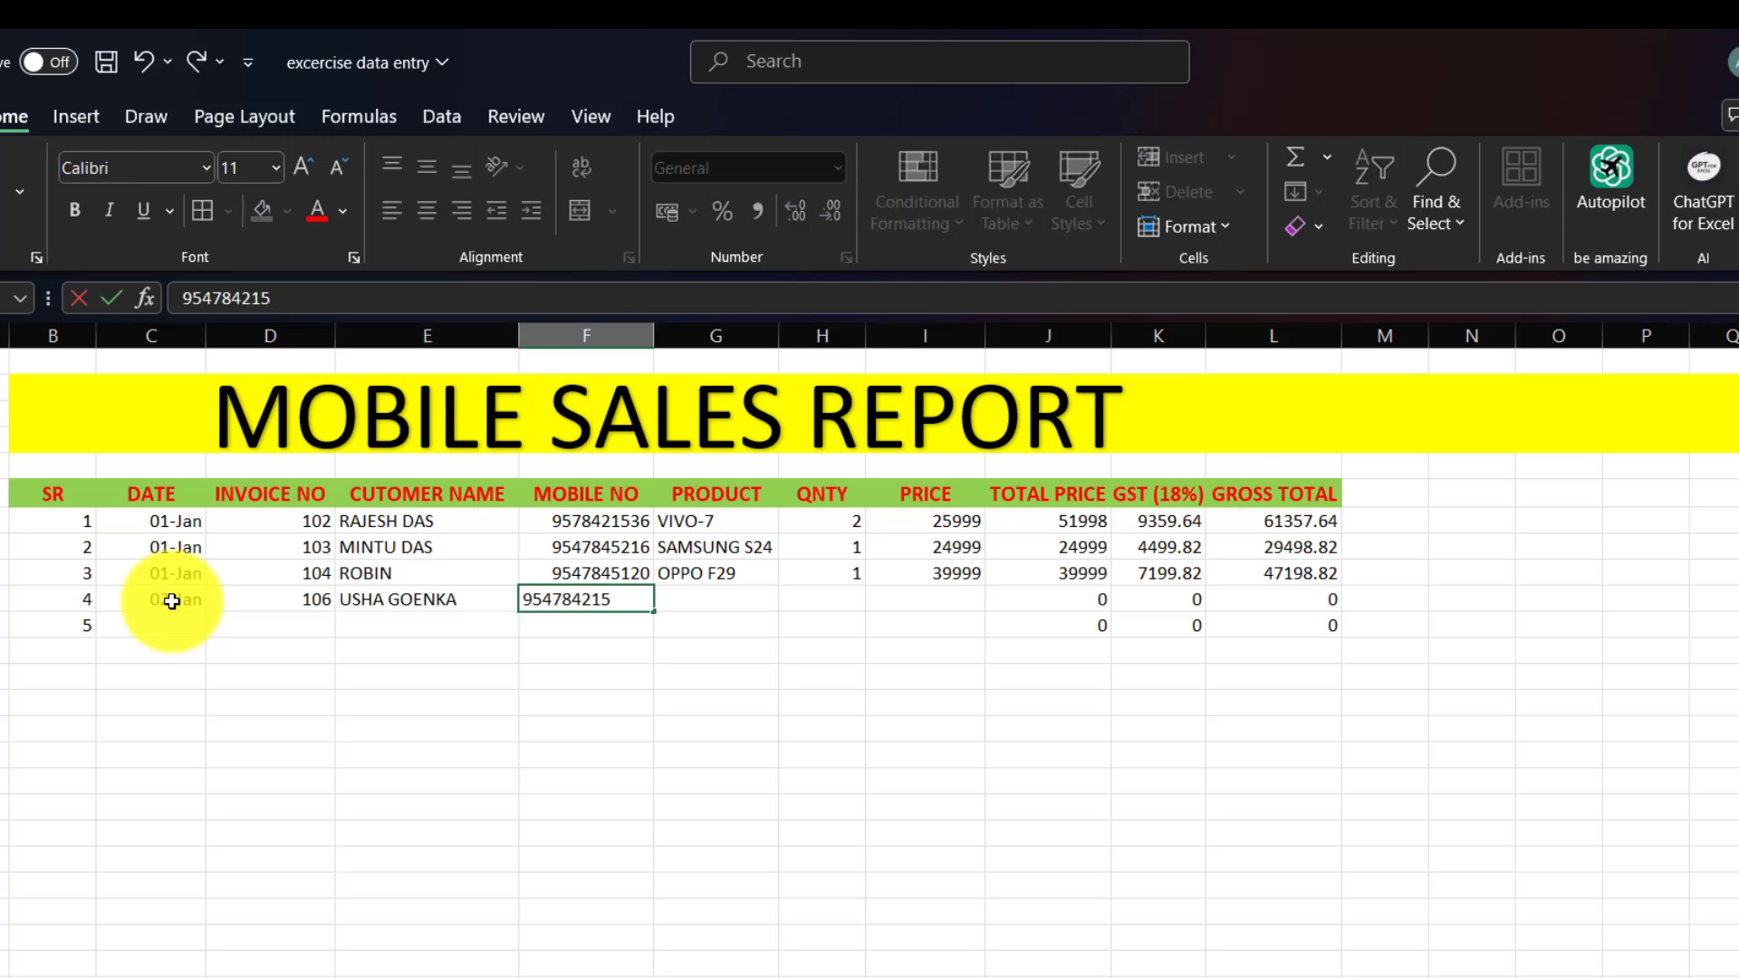
{"action": "key", "text": "Tab"}
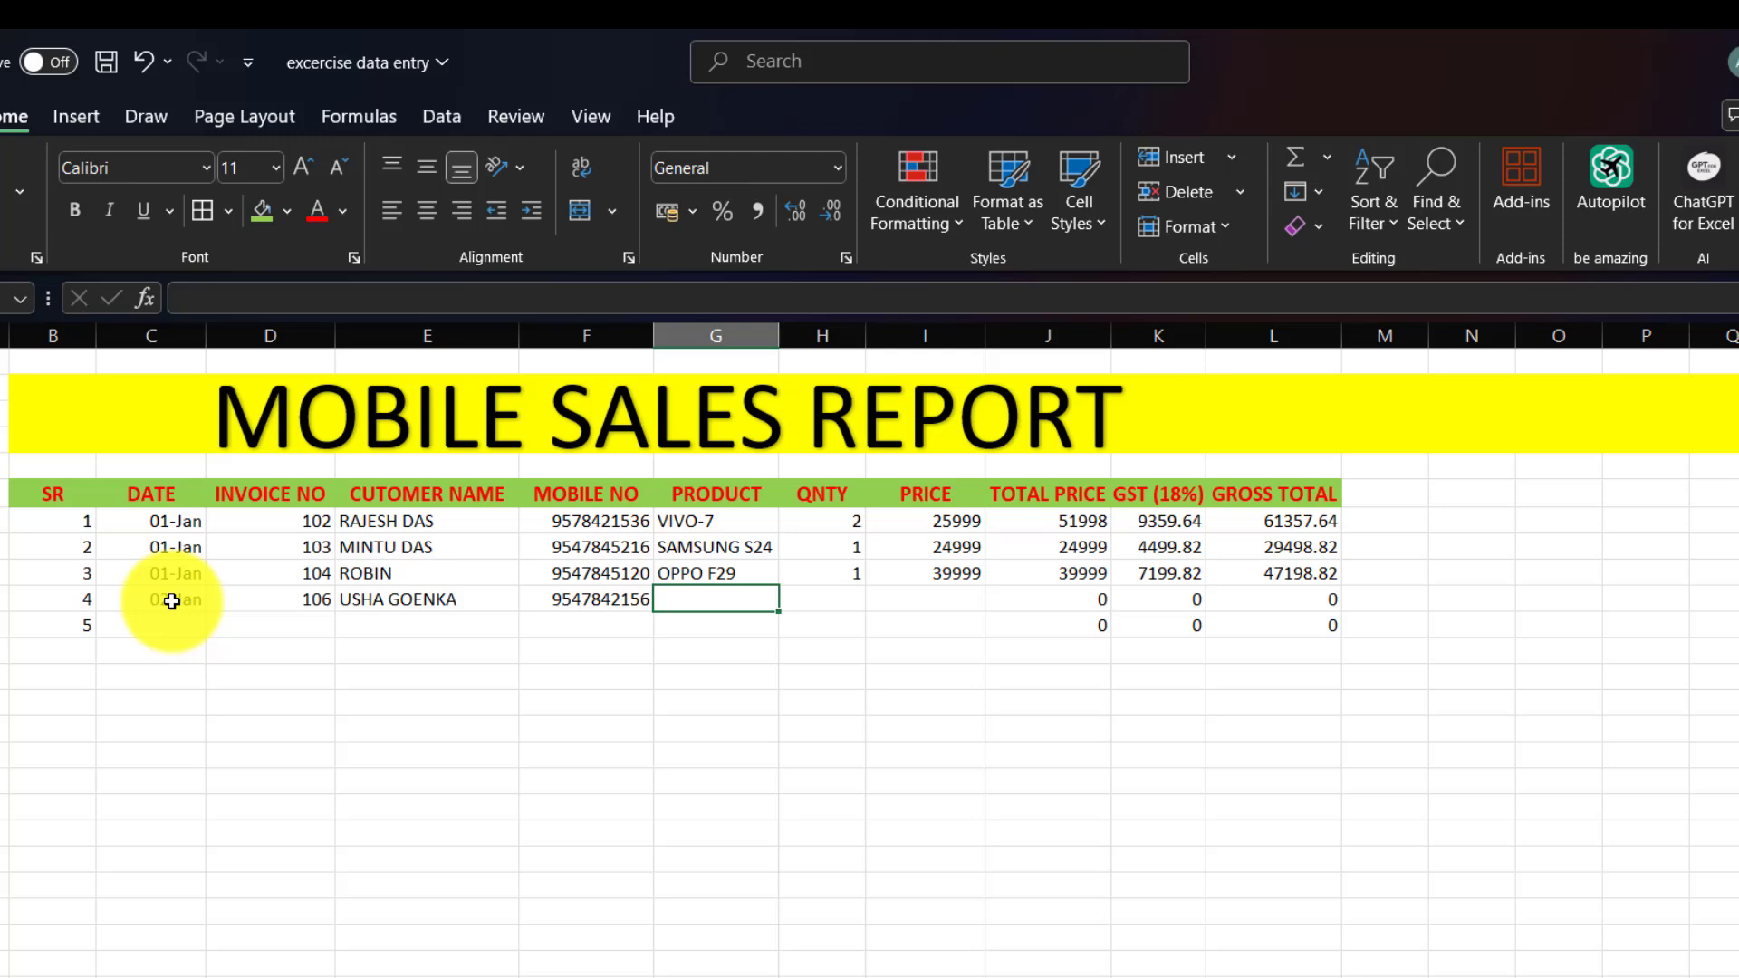
Enter product OPPO F29, quantity 2 and price 39999 for the fourth sale.
{"action": "type", "text": "O"}
{"action": "key", "text": "Tab"}
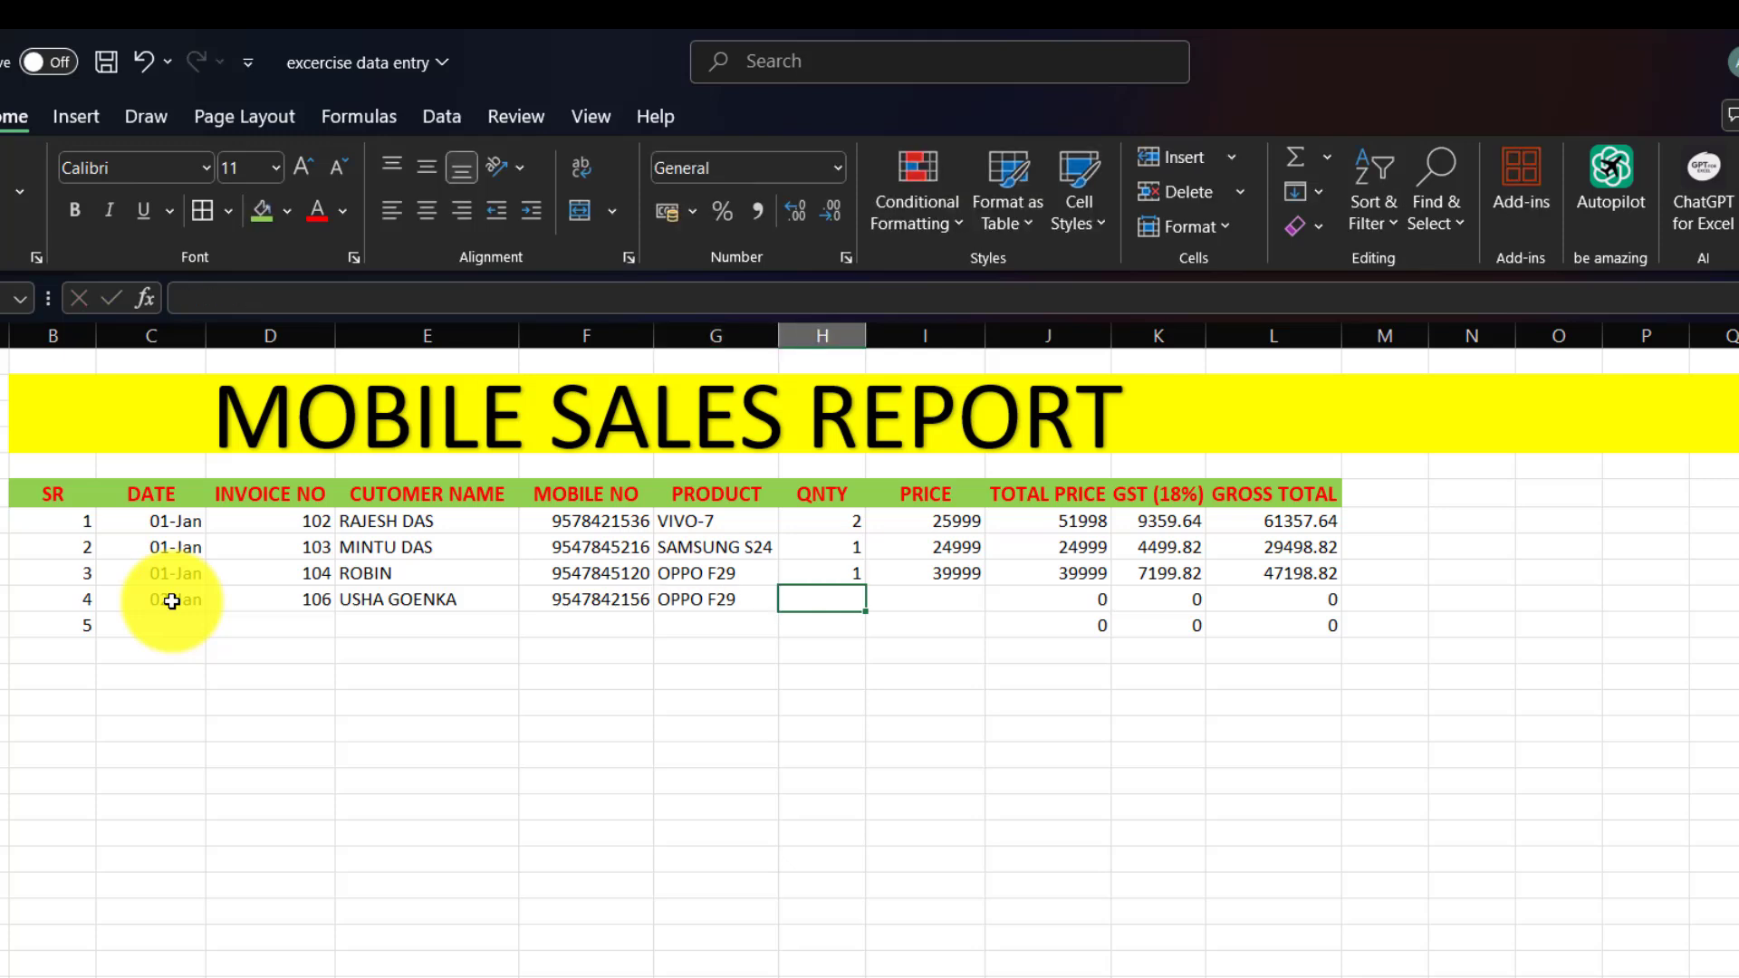
{"action": "type", "text": "2"}
{"action": "key", "text": "Tab"}
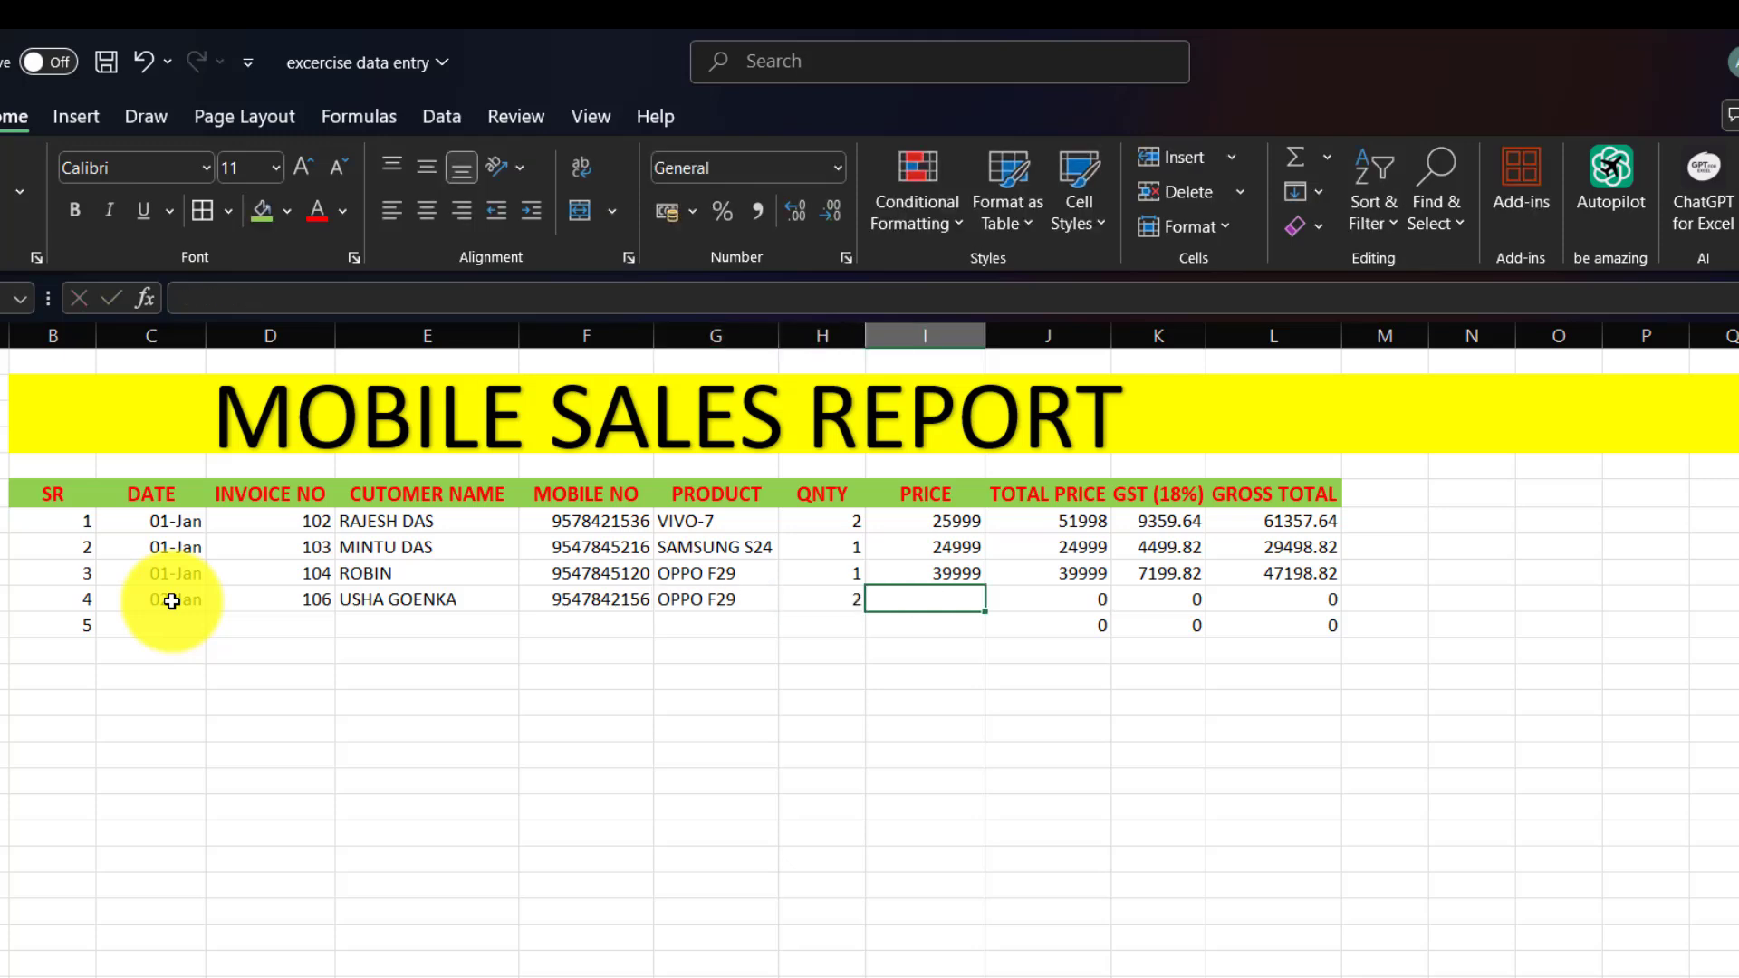
{"action": "type", "text": "39999"}
{"action": "key", "text": "Tab"}
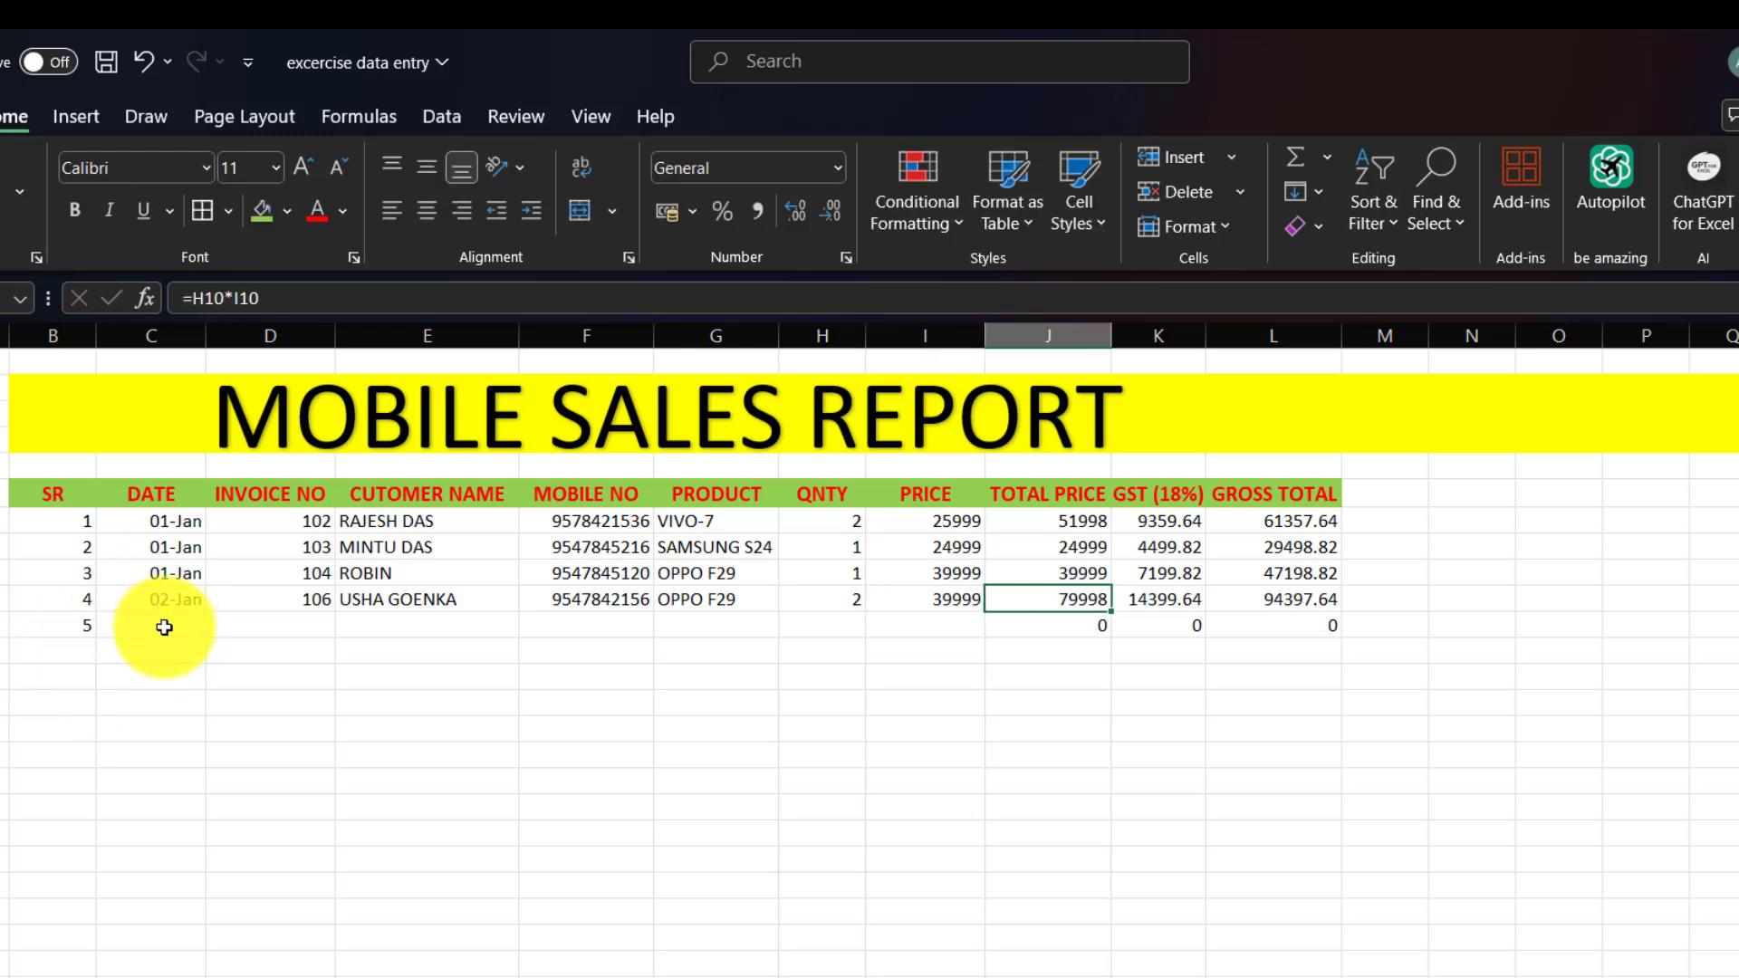
Enter date 02-Jan, invoice 107, the customer's name and mobile number in row five.
{"action": "left_click", "coordinate": [164, 629]}
{"action": "type", "text": "2-1"}
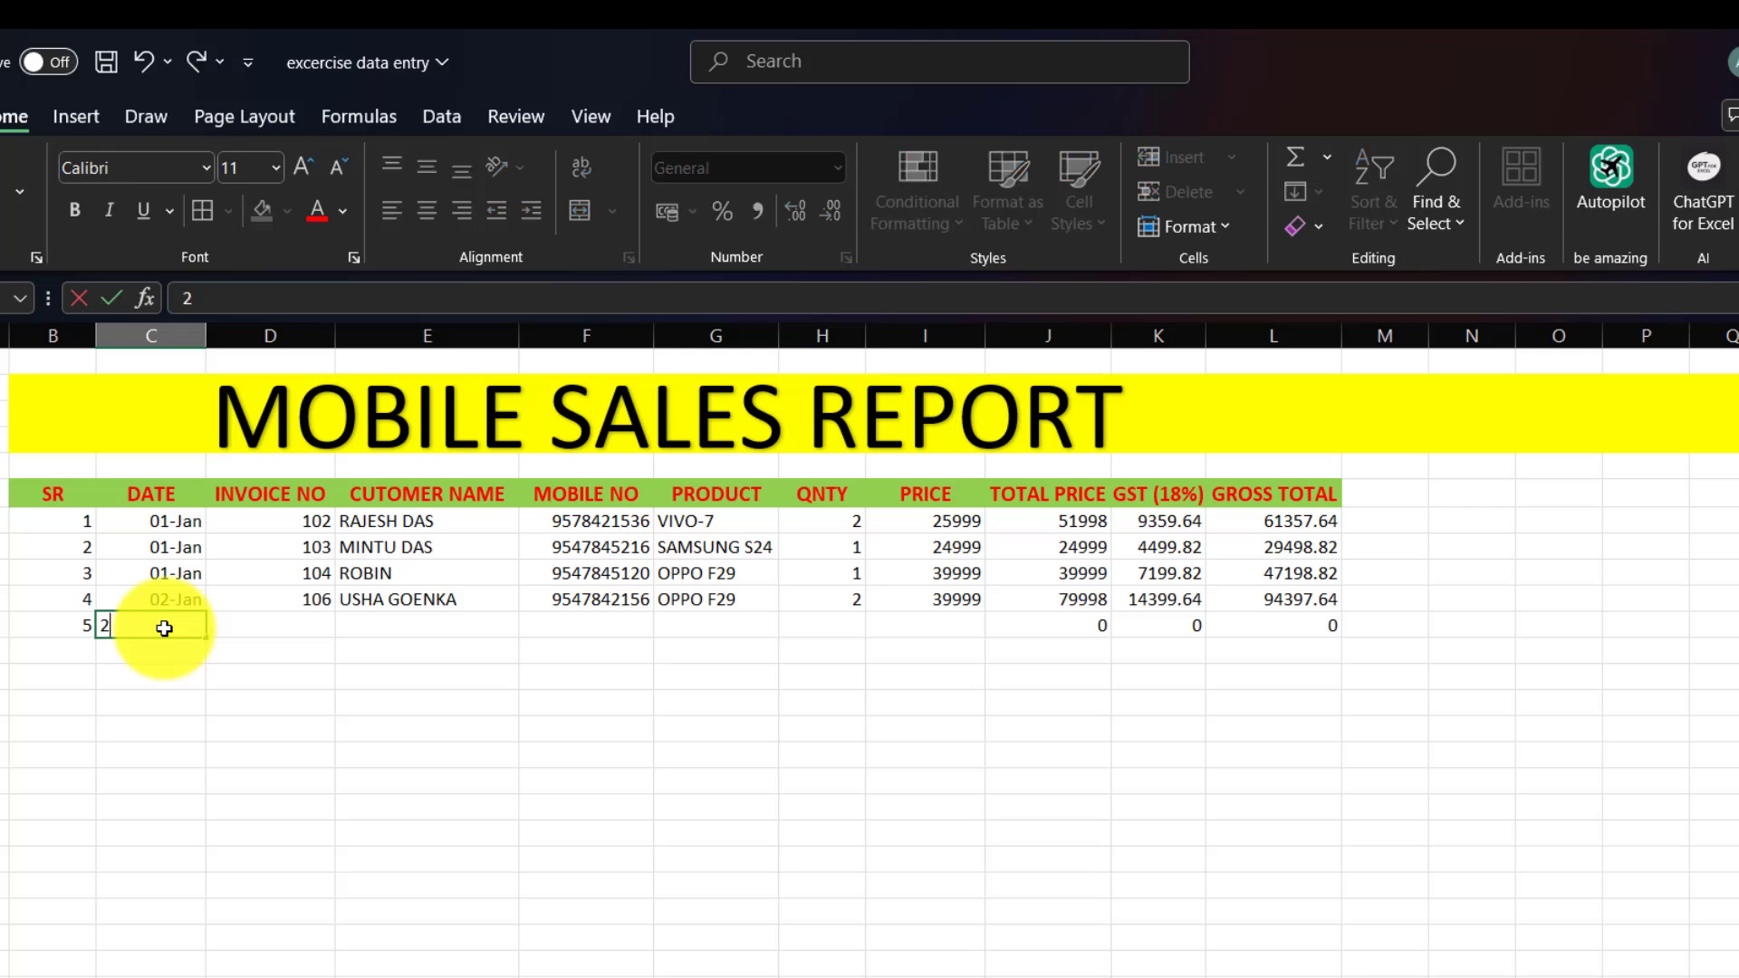
{"action": "key", "text": "Tab"}
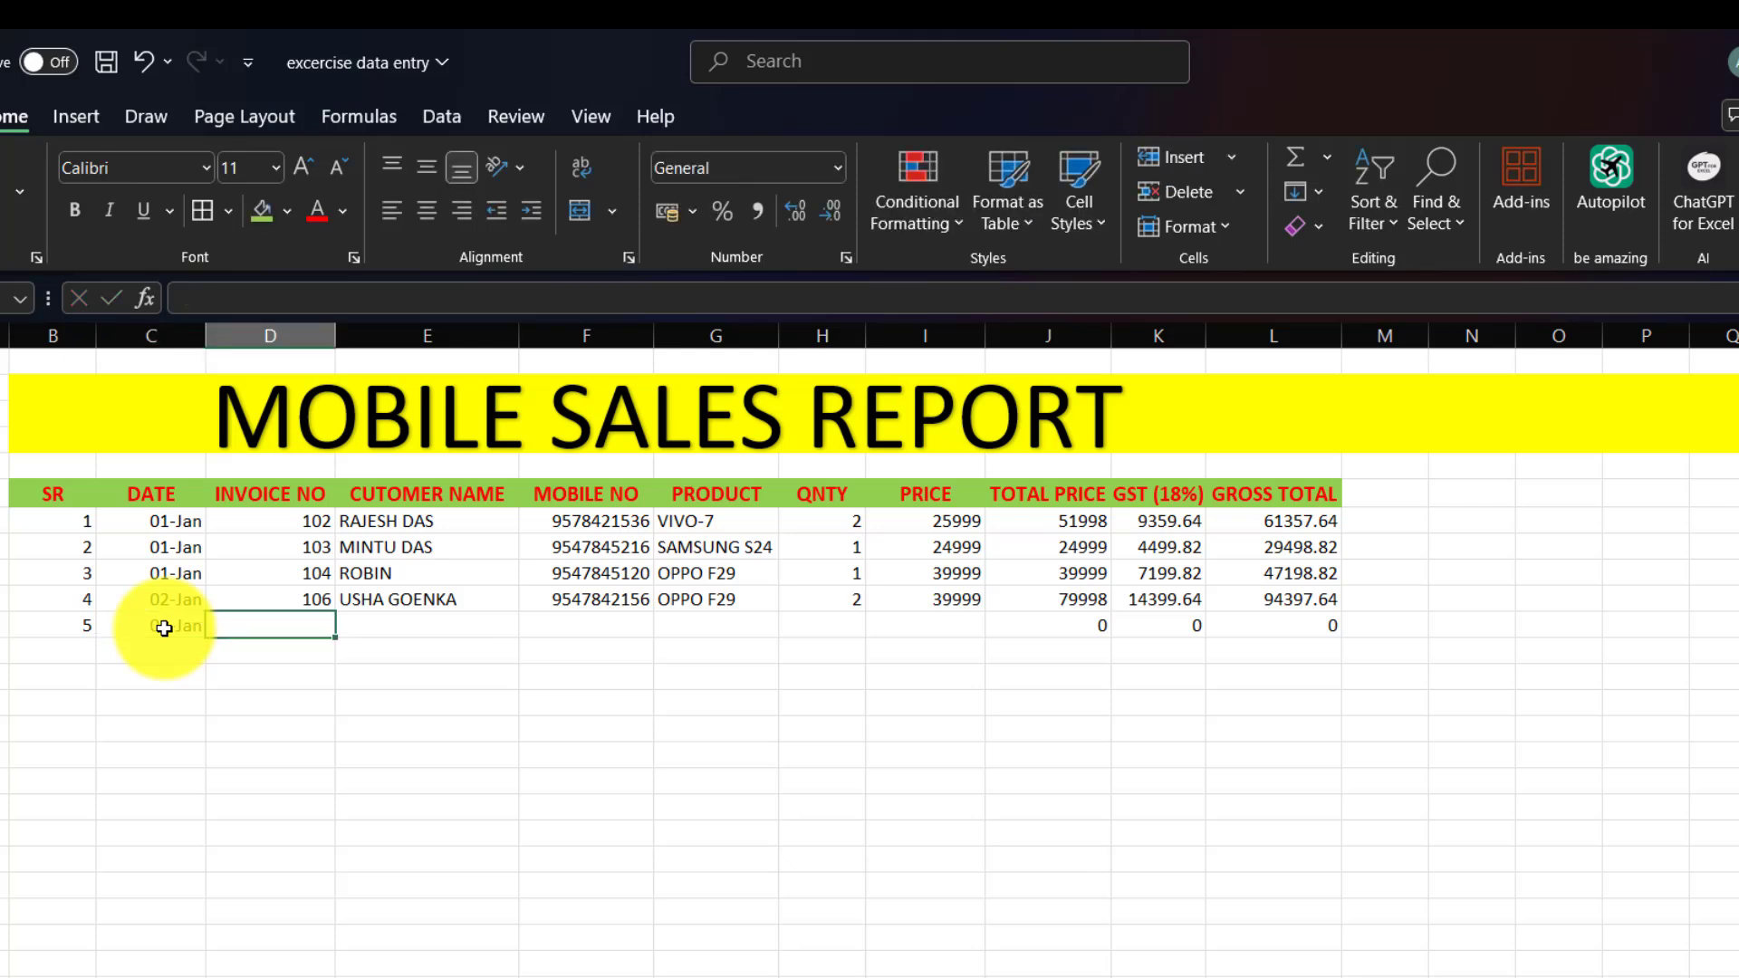
{"action": "type", "text": "107"}
{"action": "key", "text": "Tab"}
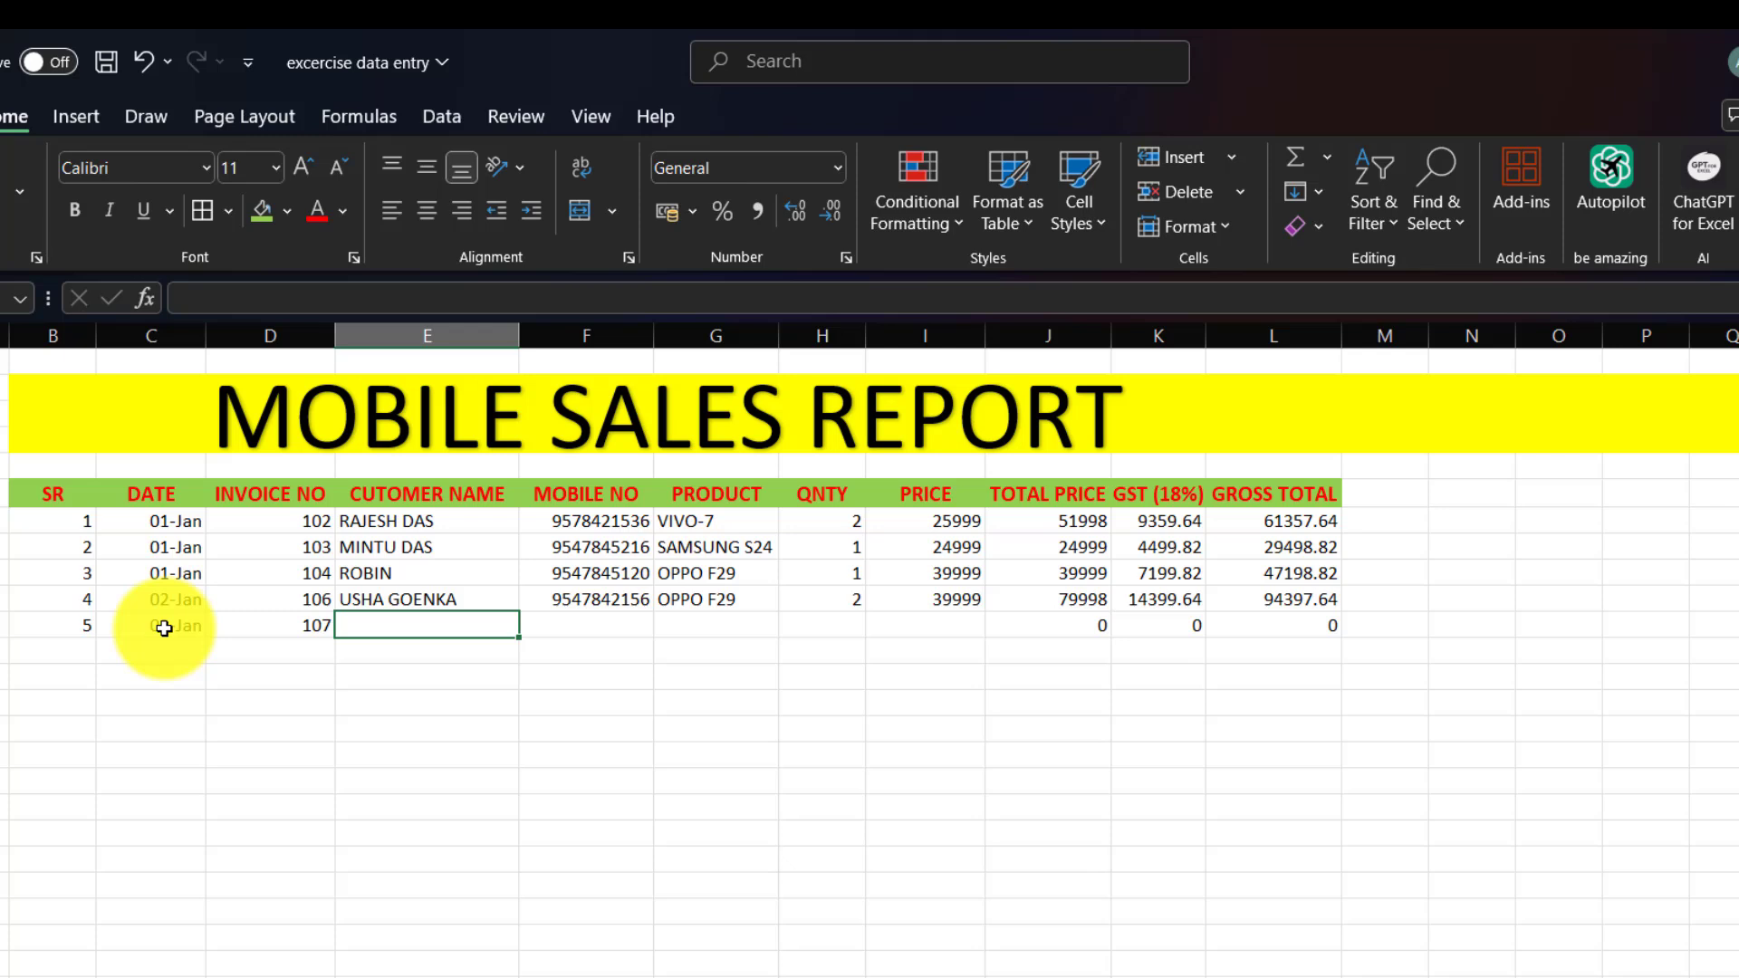
{"action": "type", "text": "KALITA"}
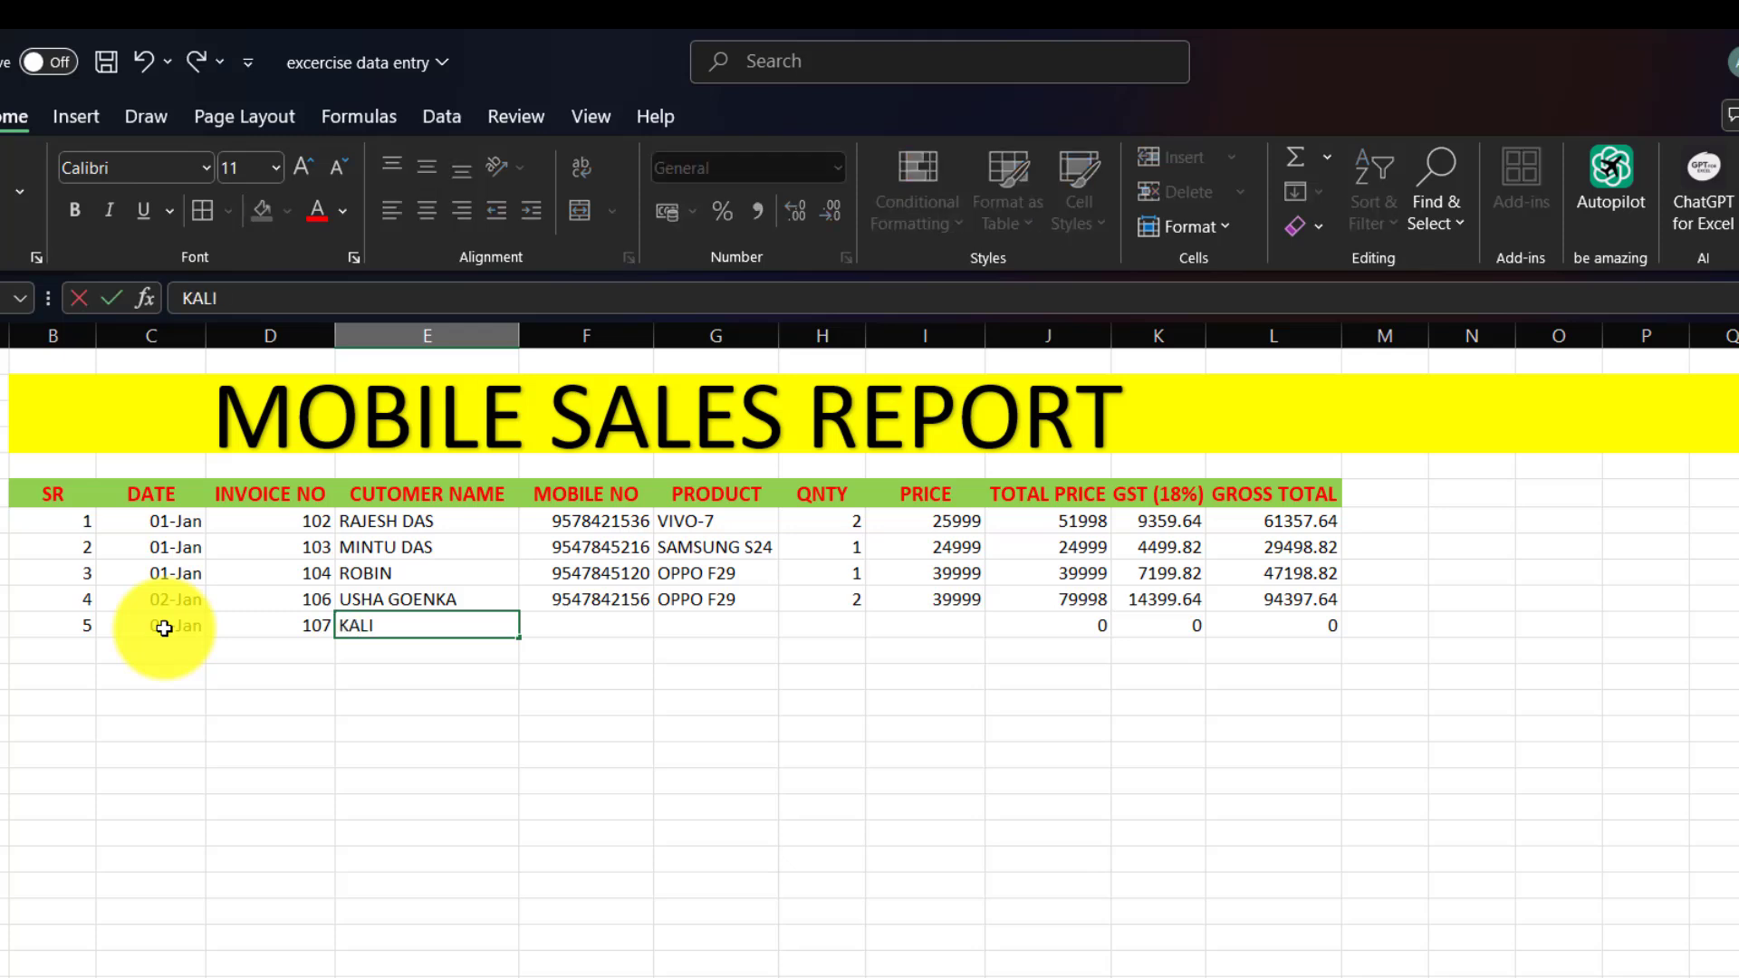
{"action": "key", "text": "Tab"}
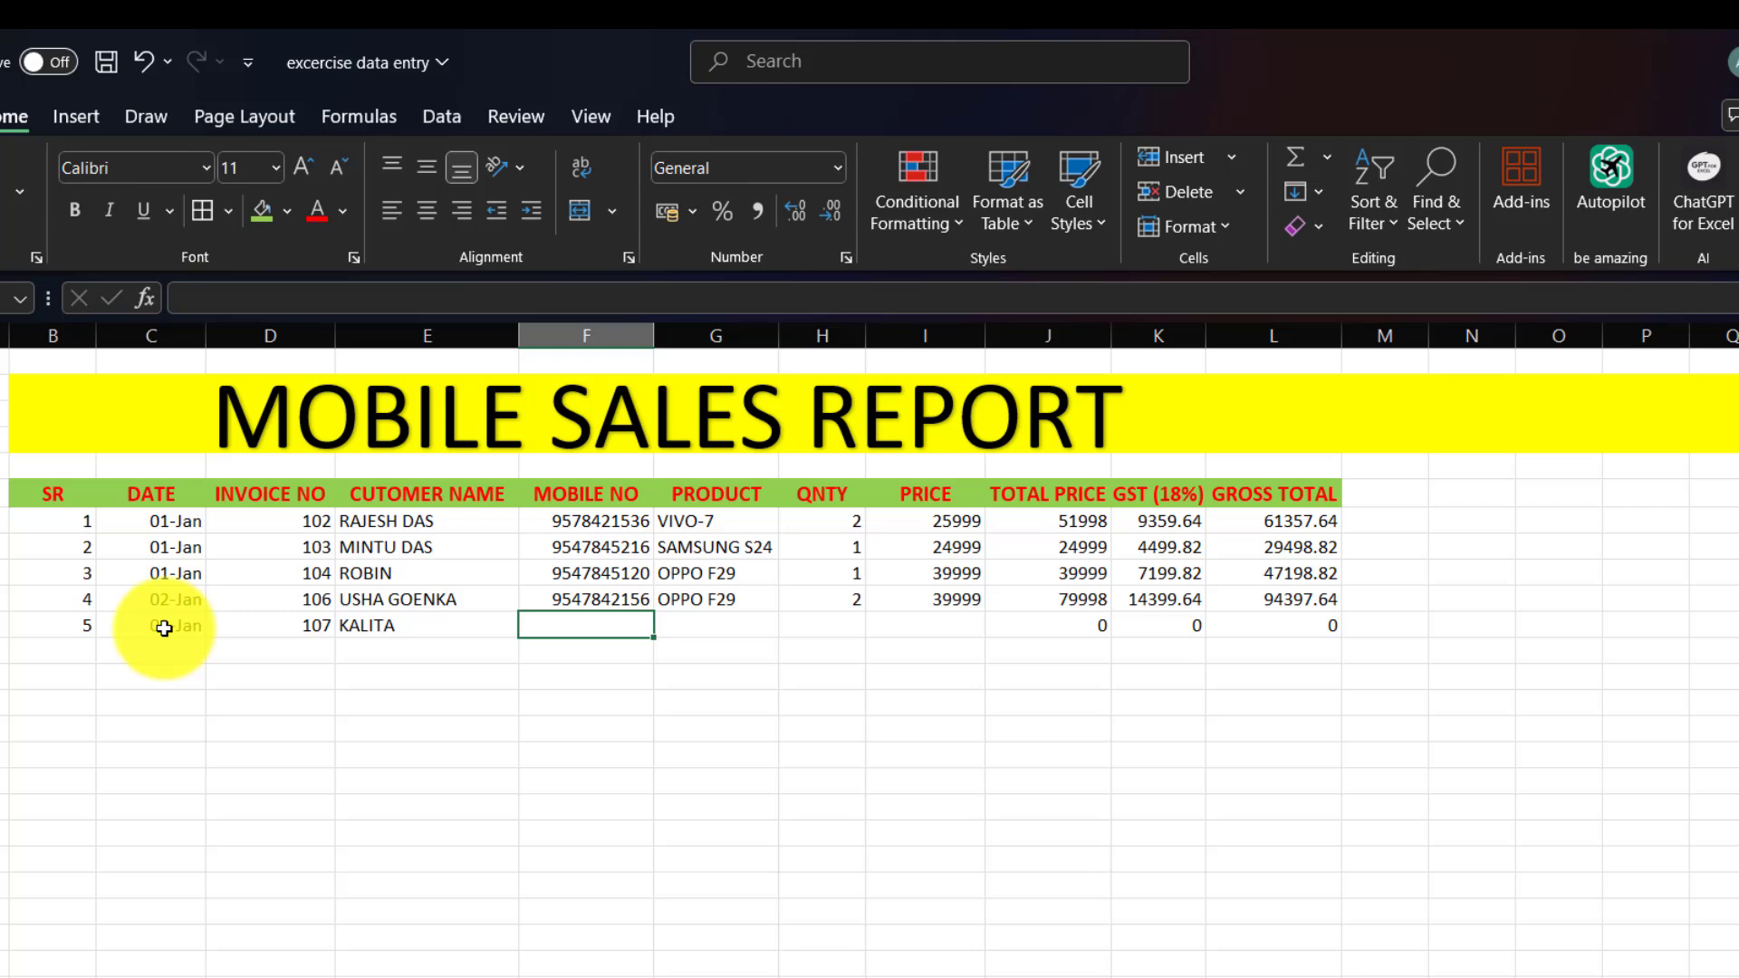
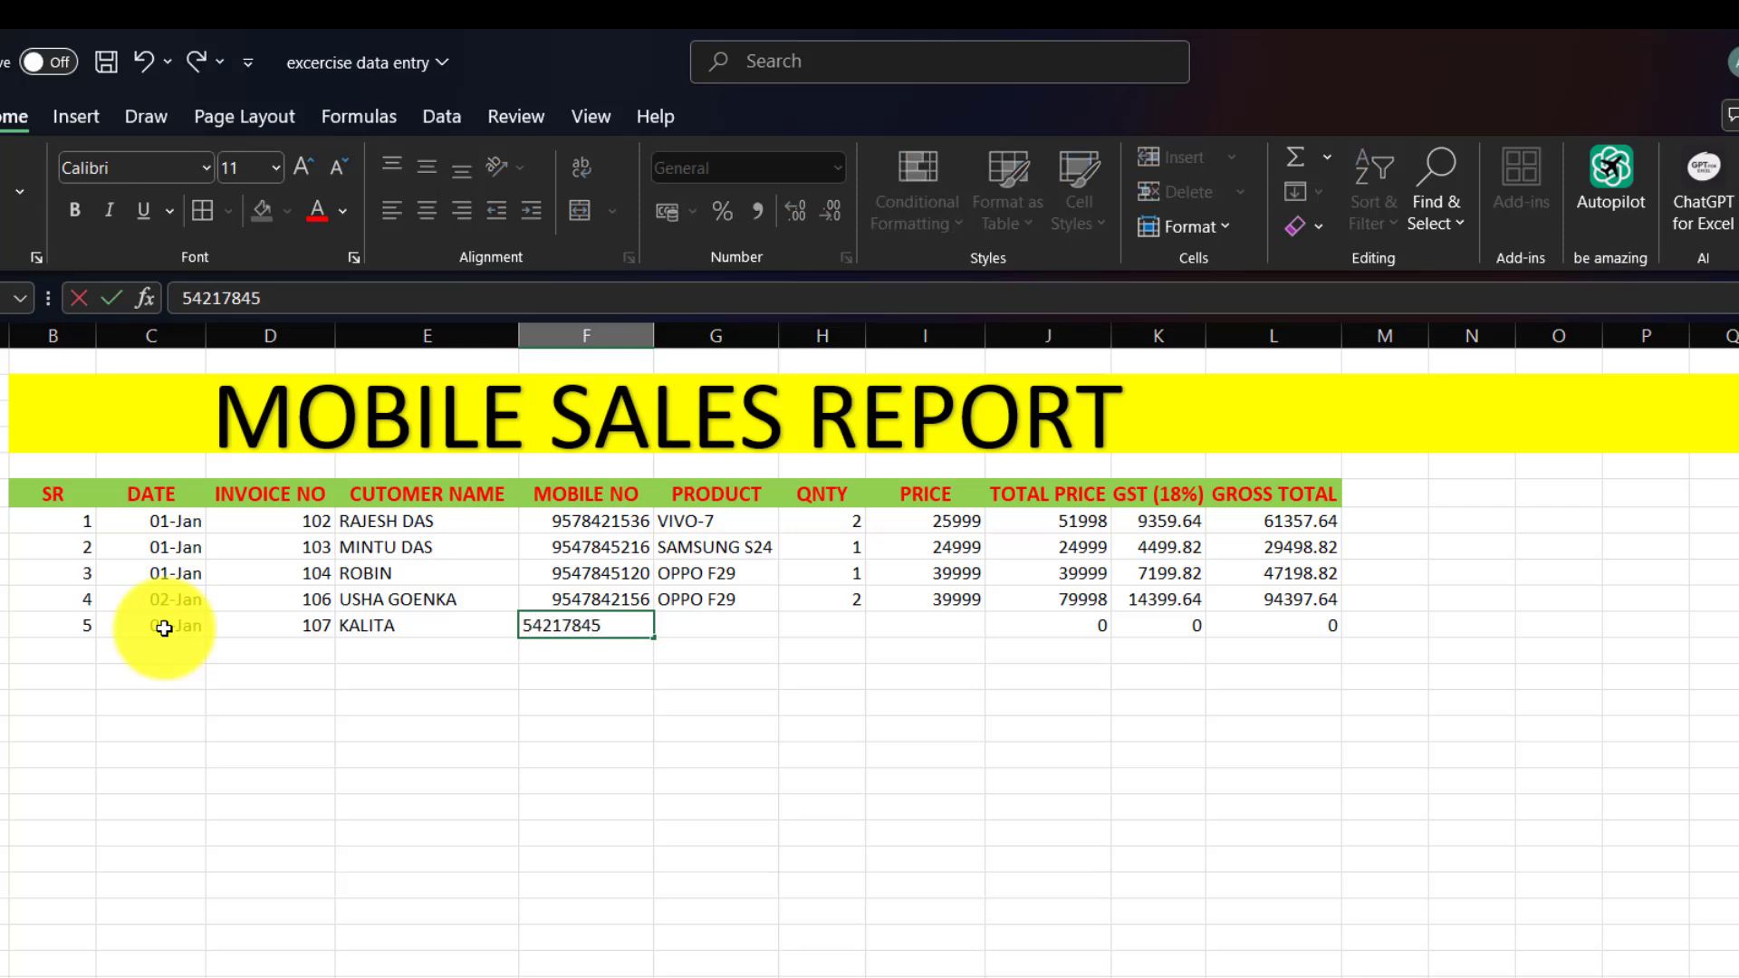
{"action": "key", "text": "Tab"}
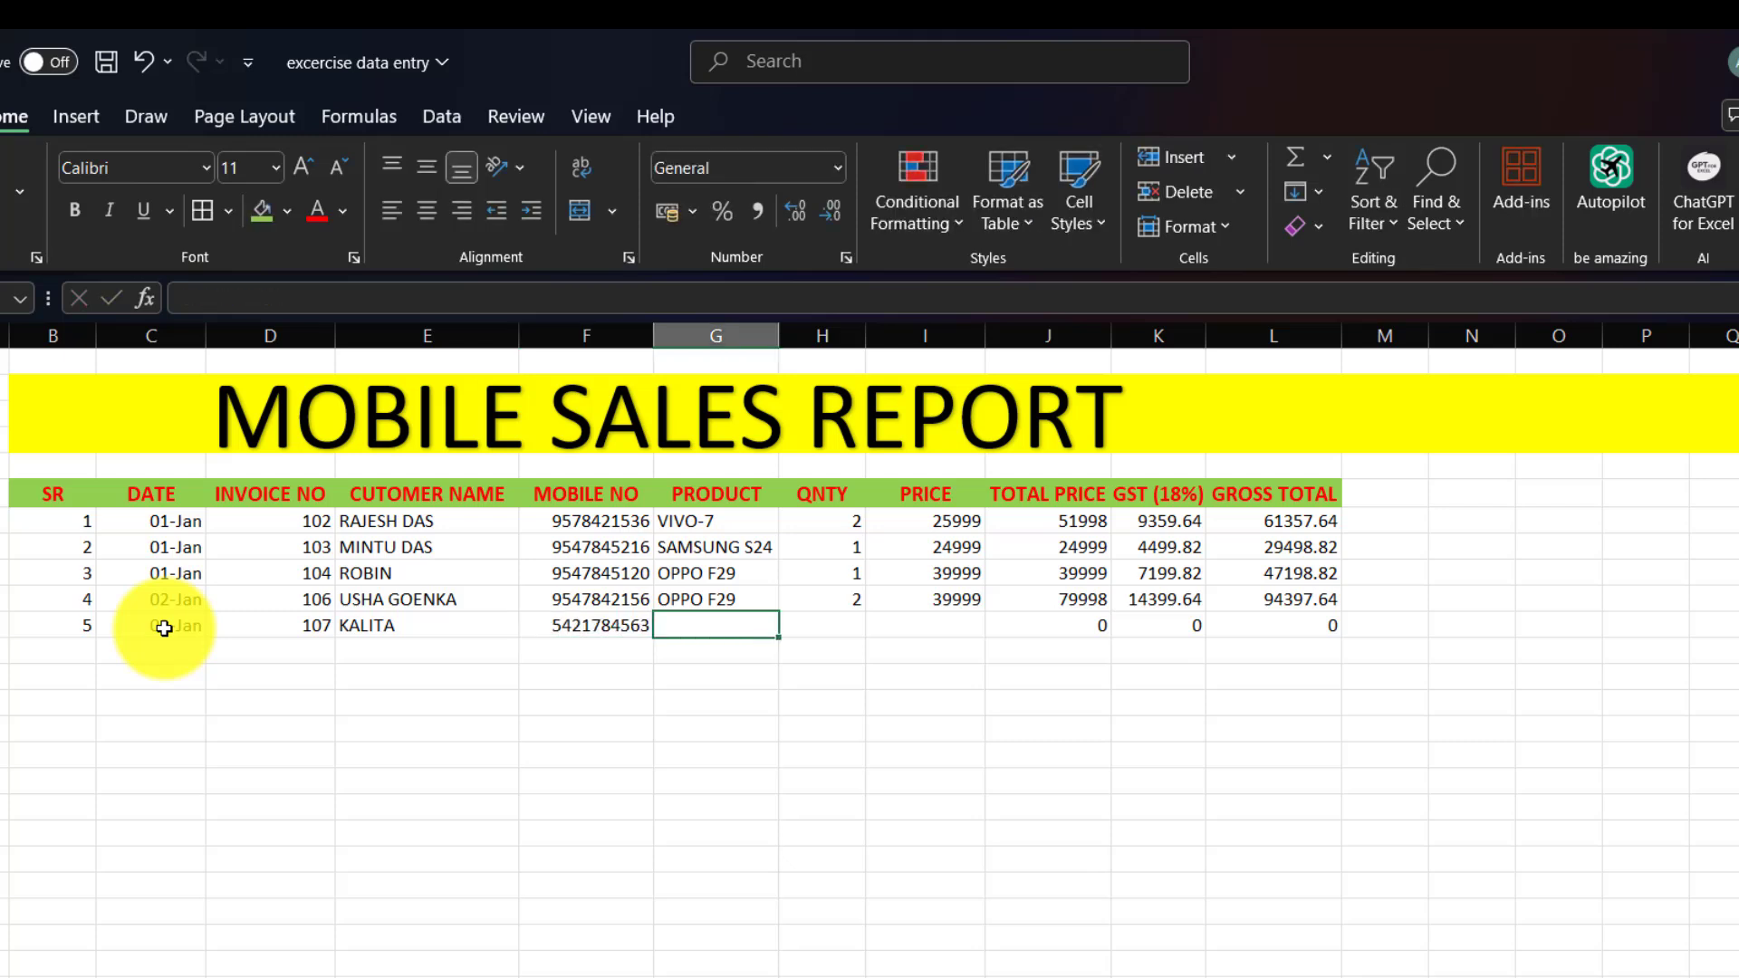
Enter product SAMSUNG S24, quantity 3 and price 24999 for the fifth sale.
{"action": "type", "text": "SAMSUNG S24"}
{"action": "key", "text": "Tab"}
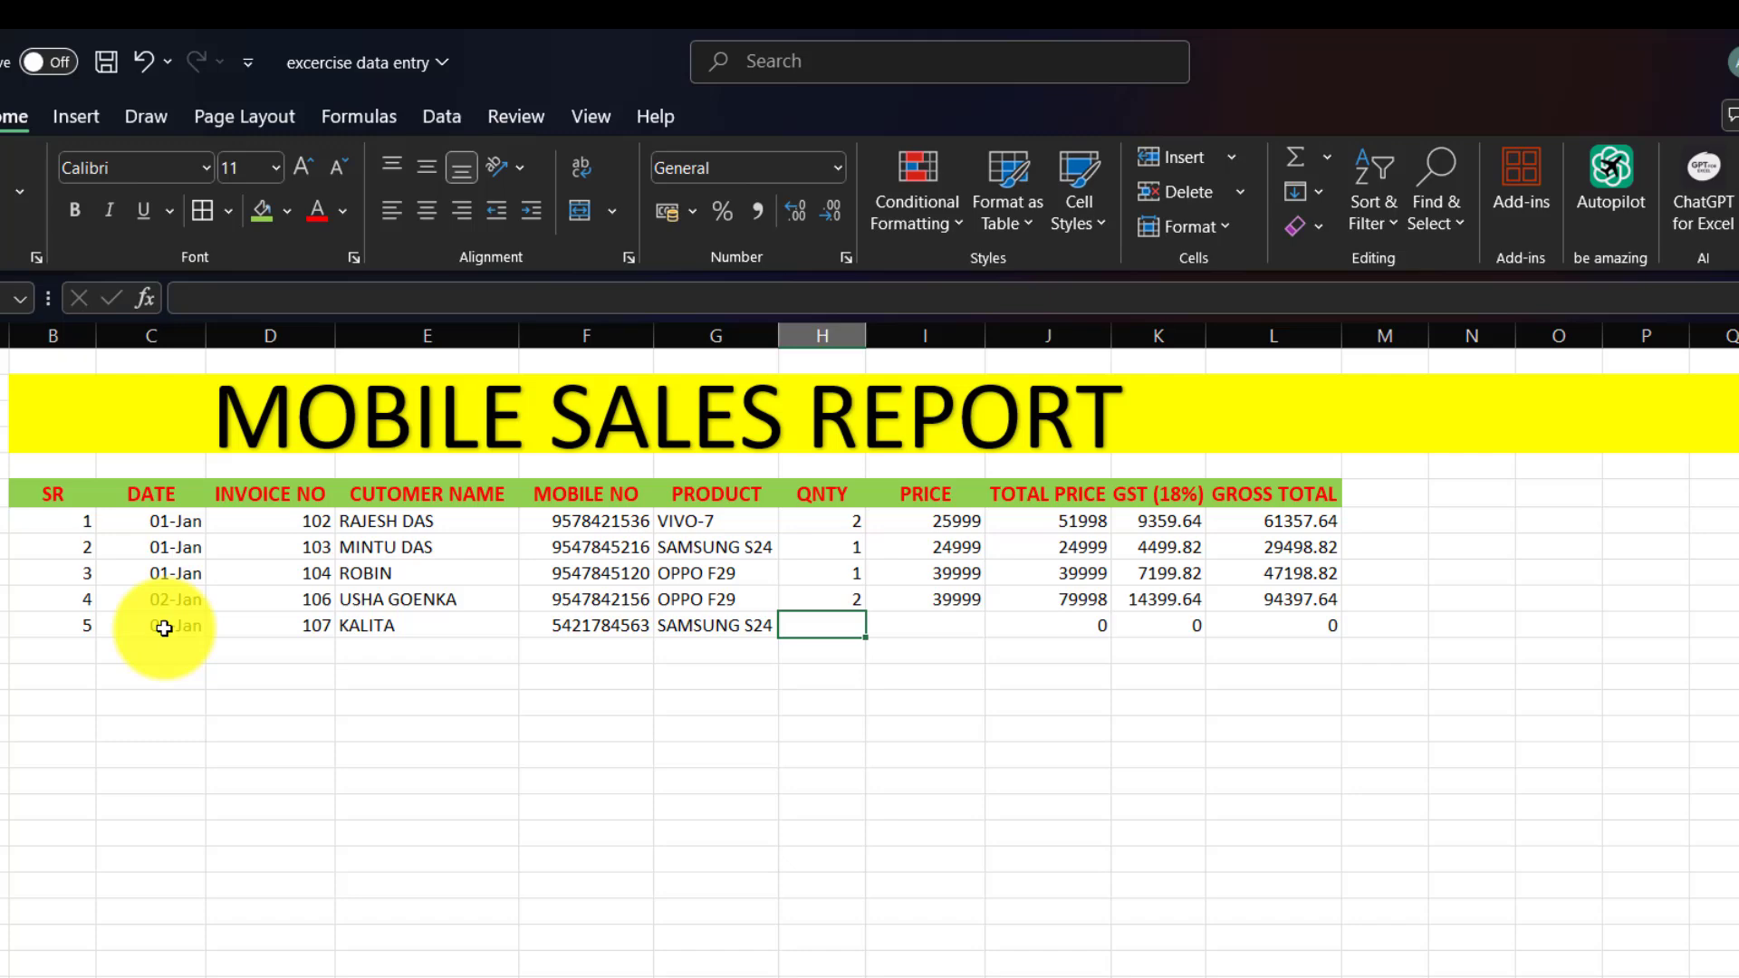
{"action": "type", "text": "3"}
{"action": "key", "text": "Tab"}
{"action": "type", "text": "2433"}
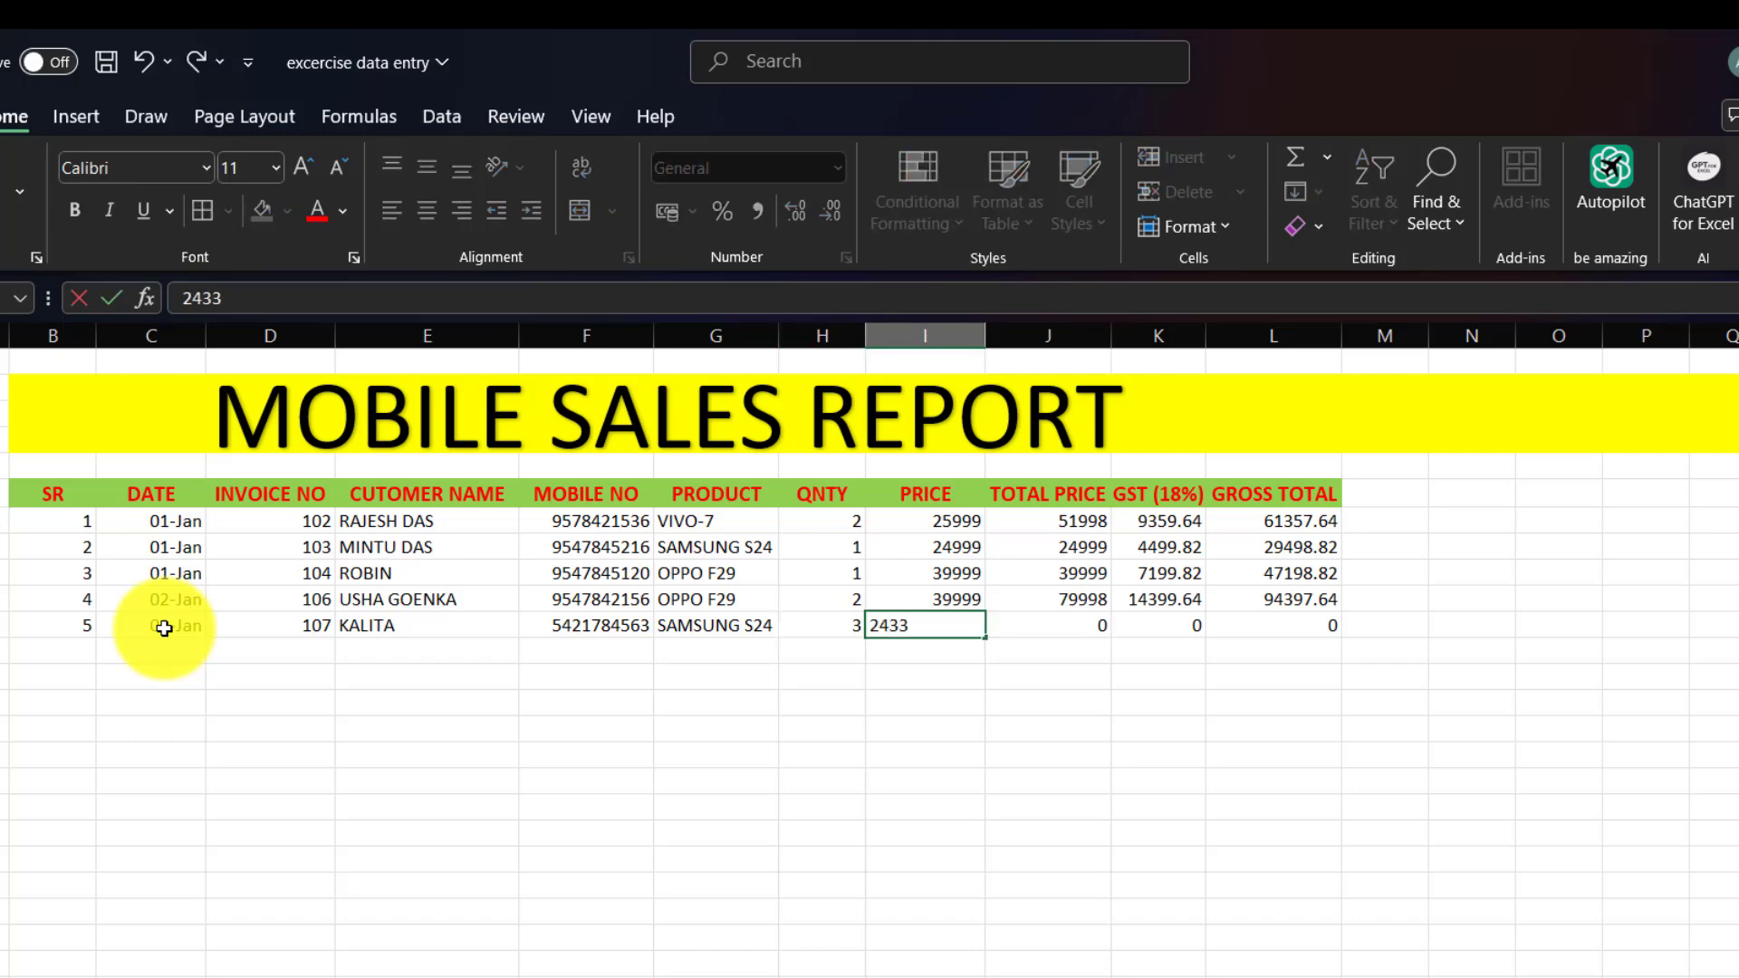
{"action": "key", "text": "BackSpace"}
{"action": "key", "text": "BackSpace"}
{"action": "type", "text": "999"}
{"action": "key", "text": "Return"}
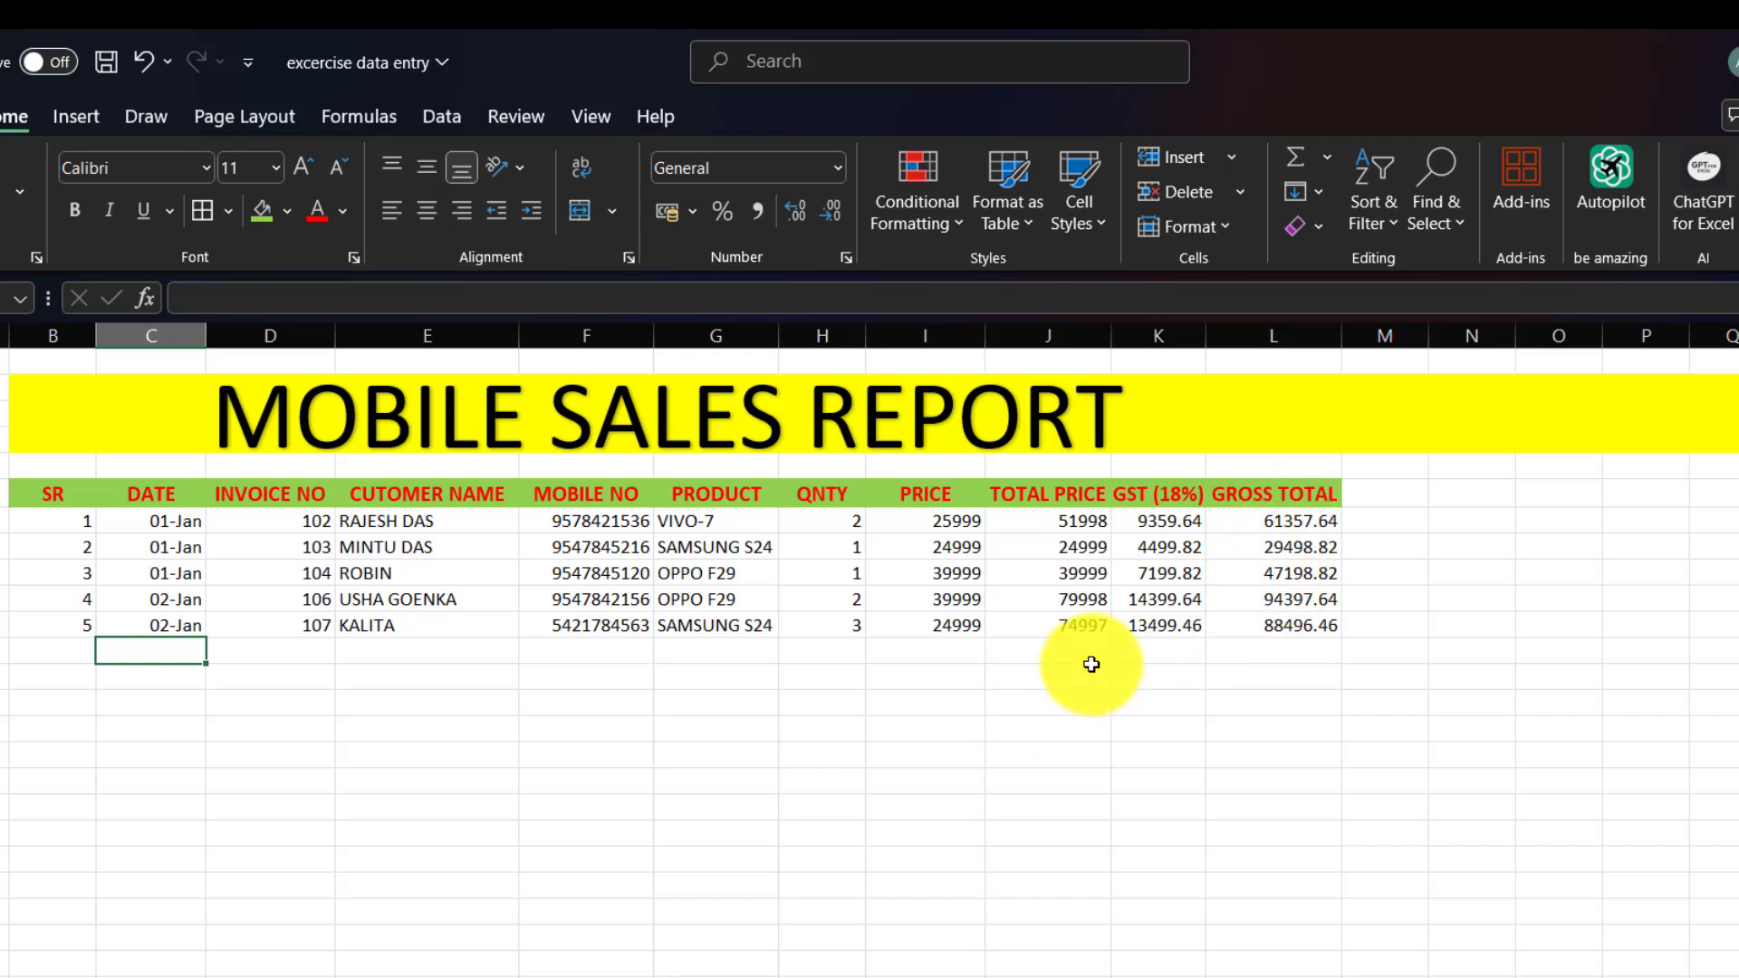
Label K12 TOTAL and sum the gross totals with =SUM(L7:L11), giving 320949.38.
{"action": "left_click", "coordinate": [1139, 652]}
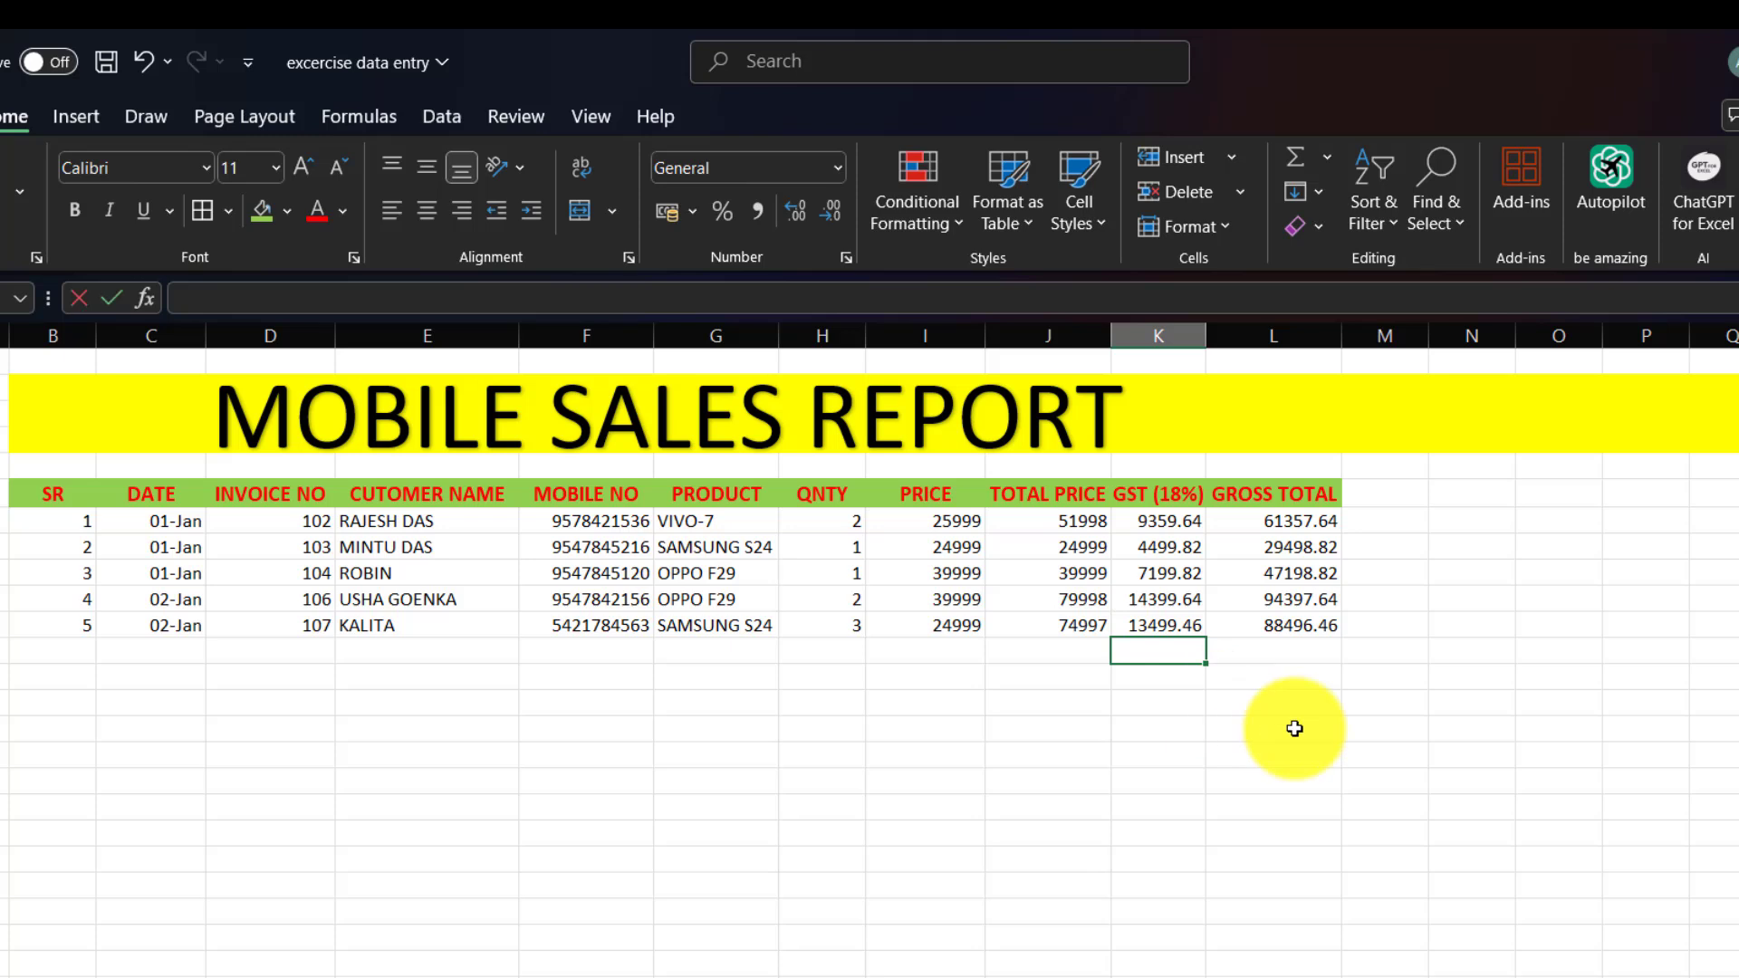
{"action": "type", "text": "OTAL"}
{"action": "key", "text": "BackSpace"}
{"action": "key", "text": "BackSpace"}
{"action": "key", "text": "BackSpace"}
{"action": "key", "text": "BackSpace"}
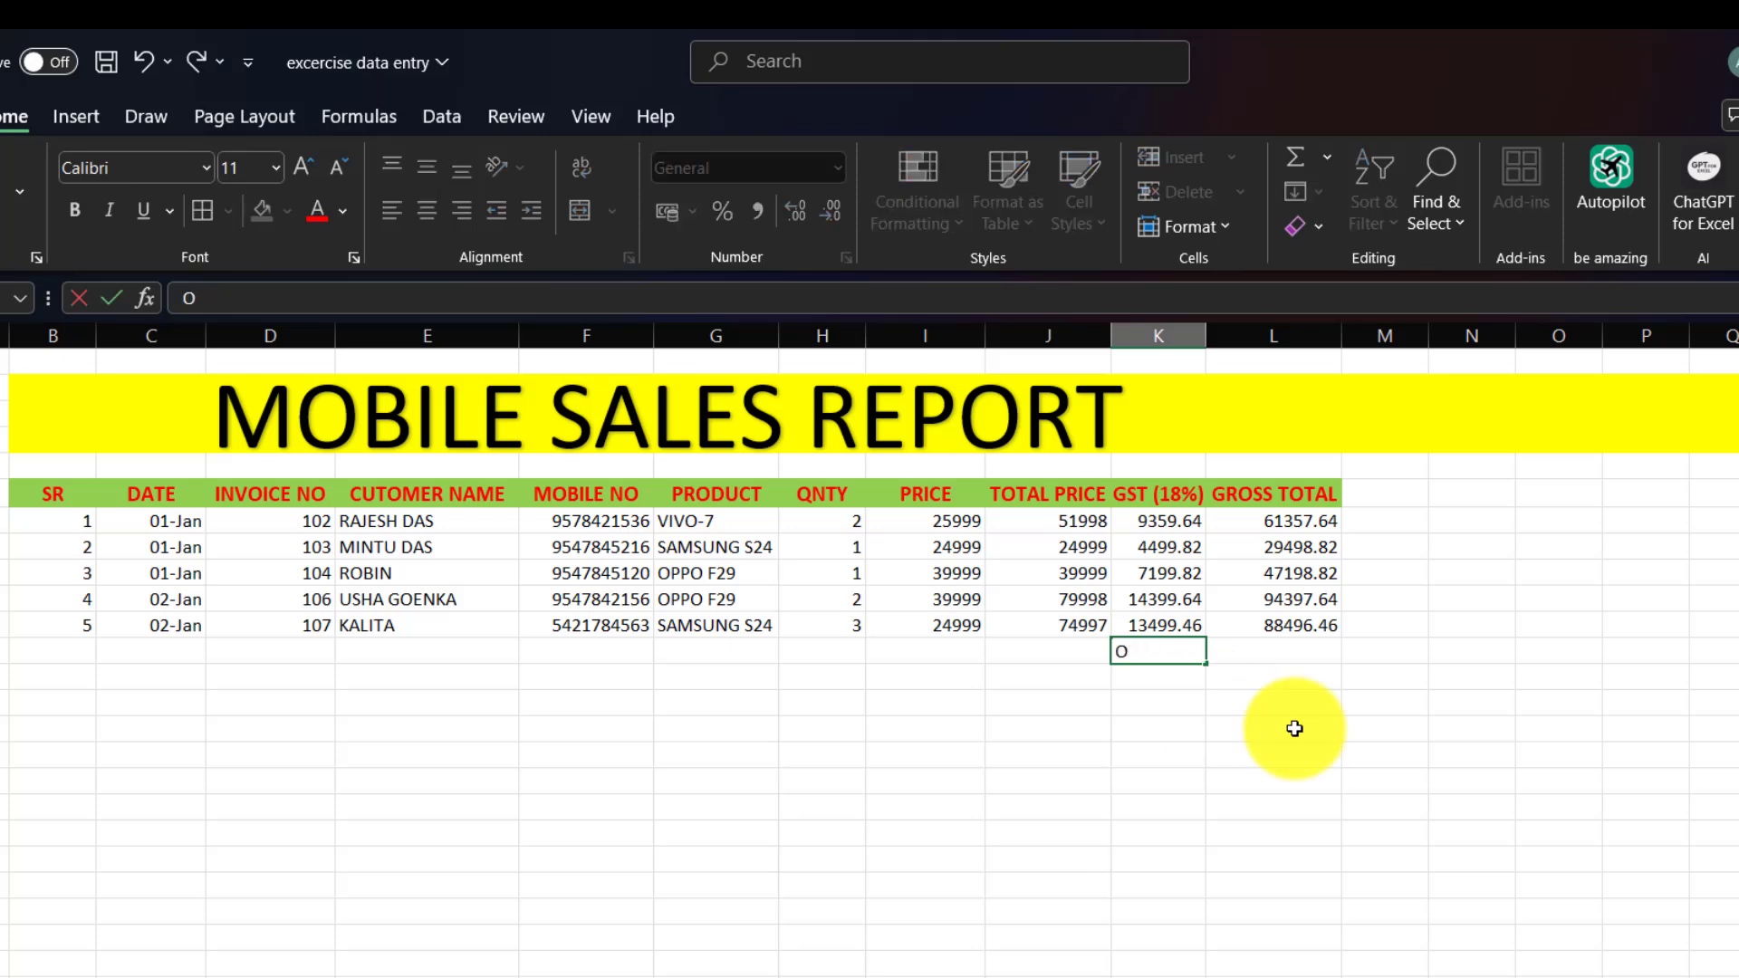
{"action": "type", "text": "TOTAL"}
{"action": "key", "text": "Tab"}
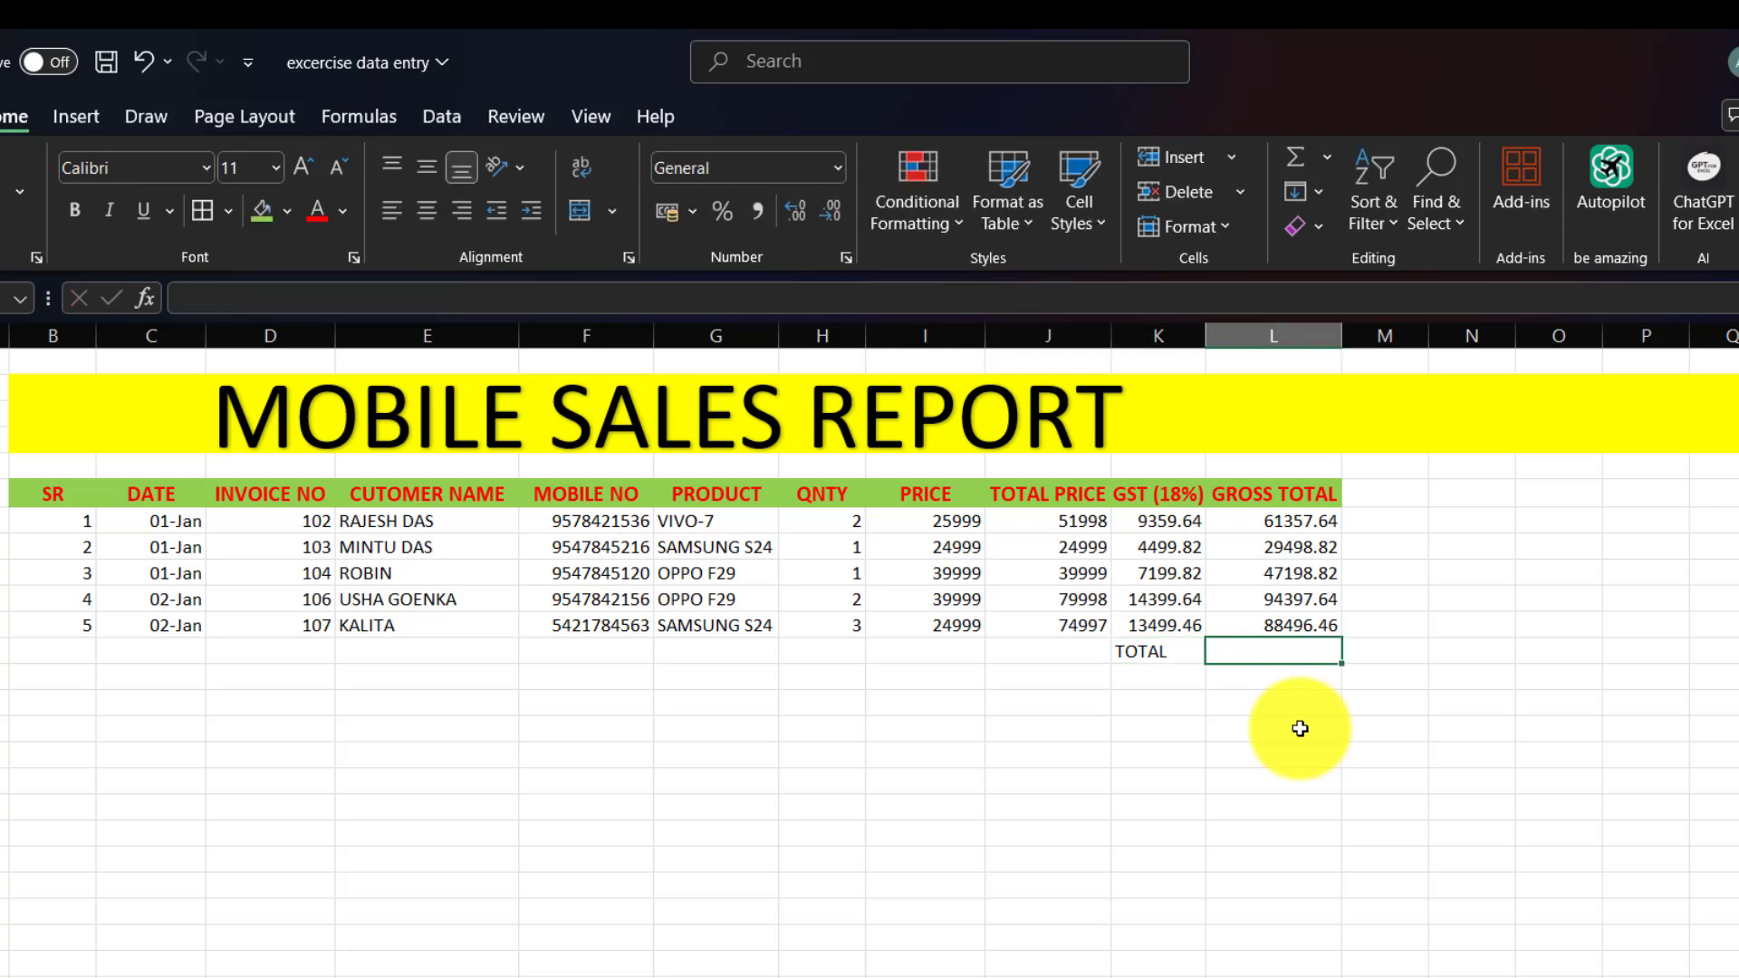
{"action": "type", "text": "=SUM"}
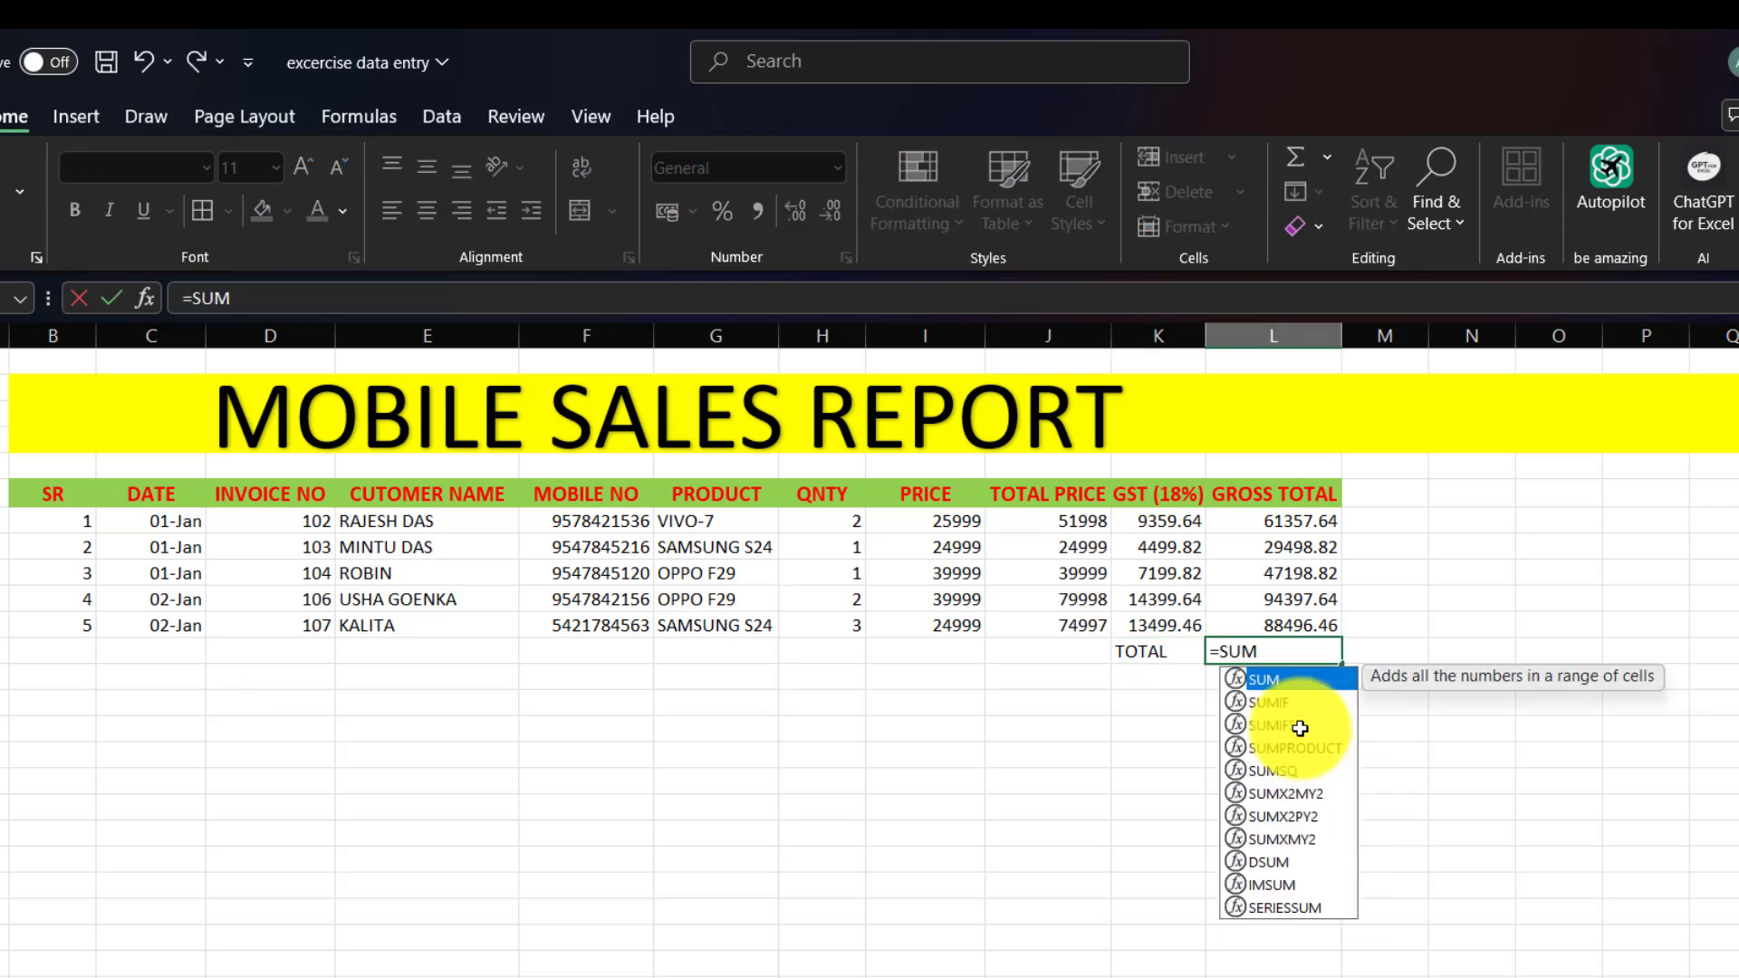
{"action": "type", "text": "("}
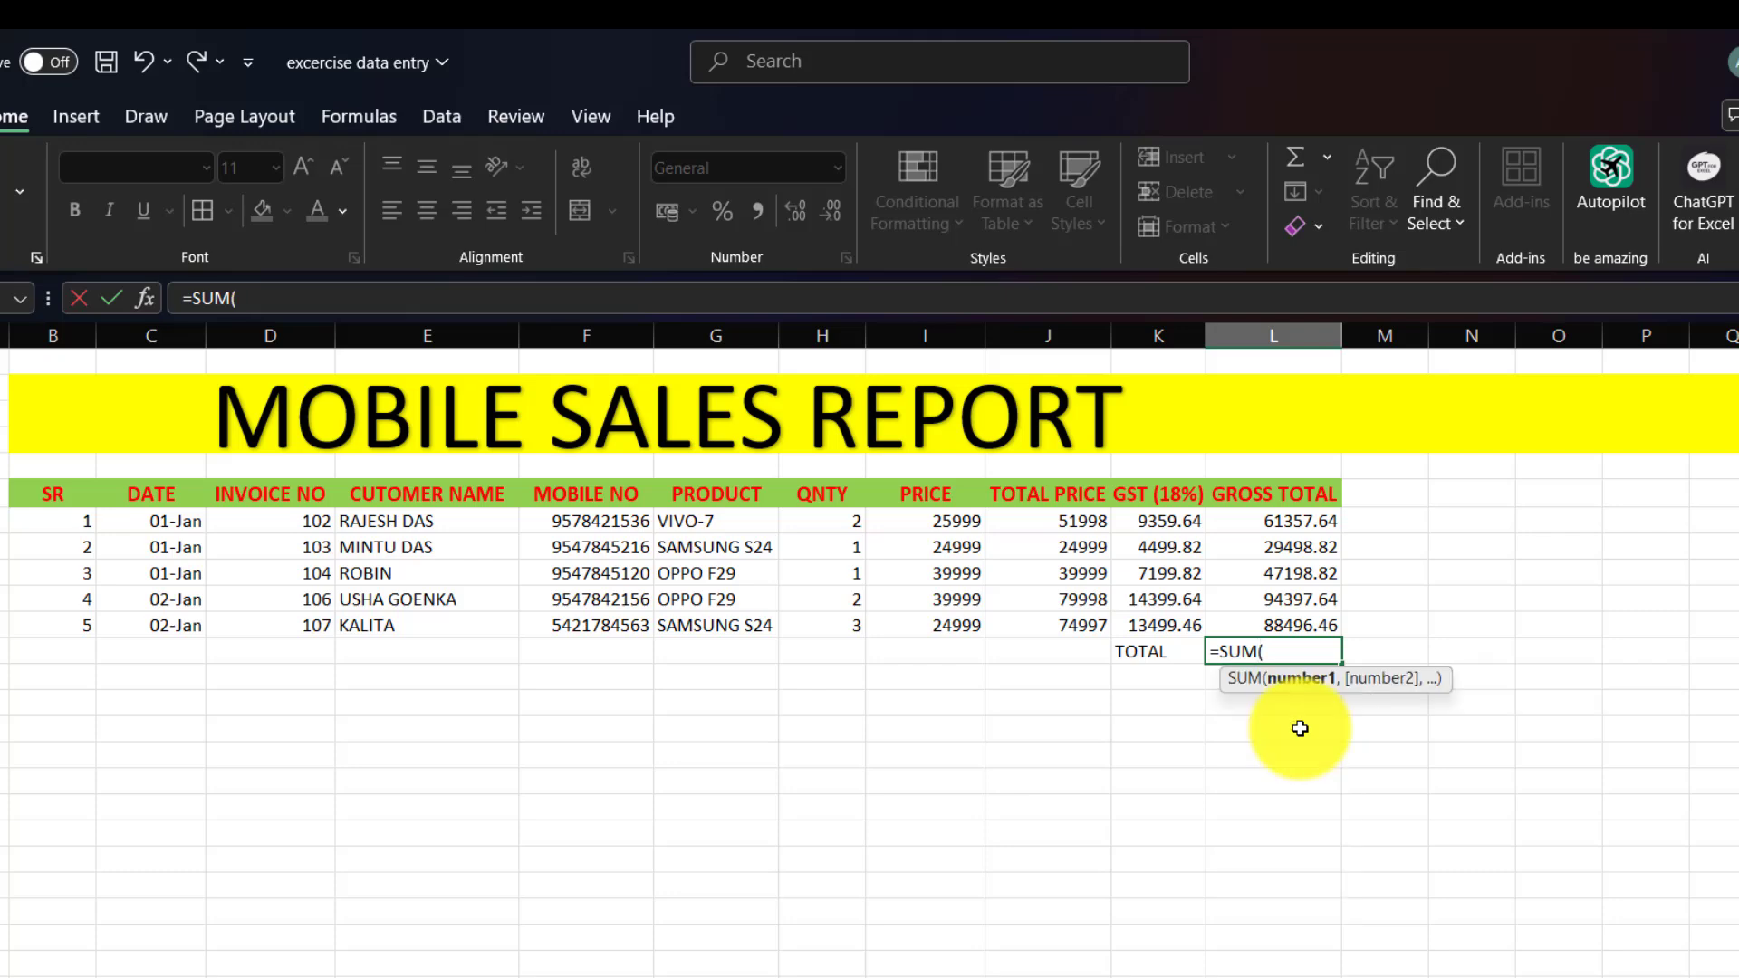
{"action": "left_click_drag", "start_coordinate": [1304, 521], "coordinate": [1303, 615]}
{"action": "type", "text": ")"}
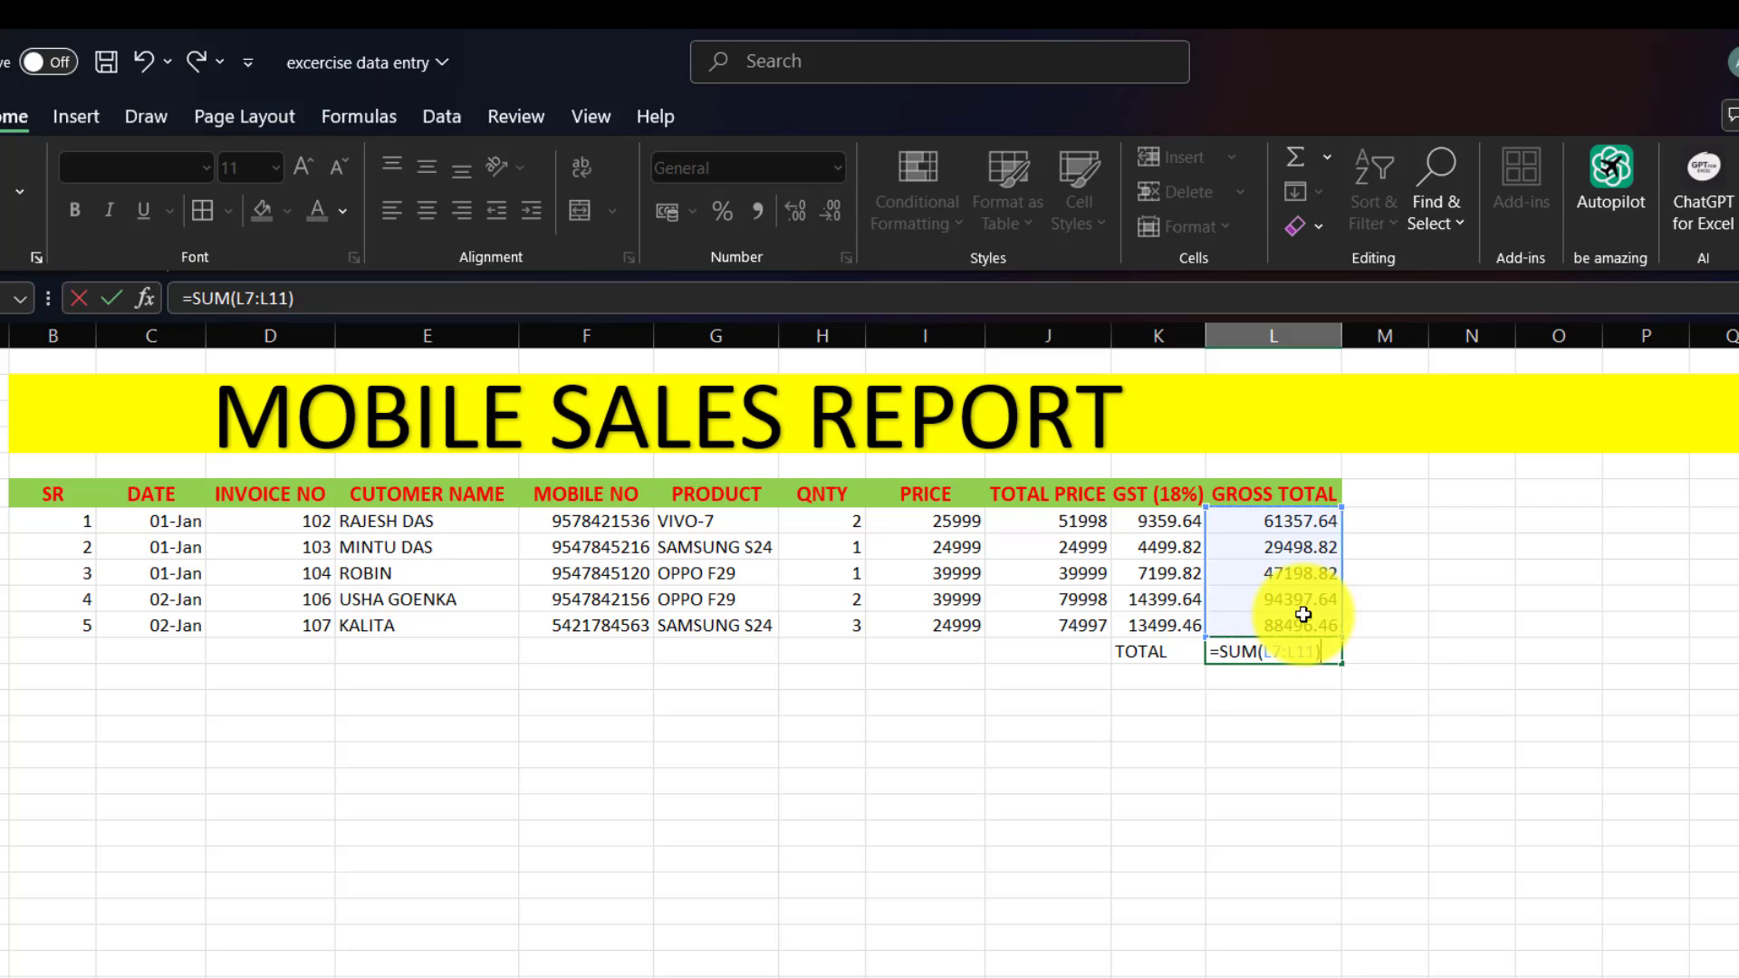
{"action": "key", "text": "Return"}
Format the TOTAL row cells K12:L12 as bold red text on yellow fill.
{"action": "left_click", "coordinate": [1158, 667]}
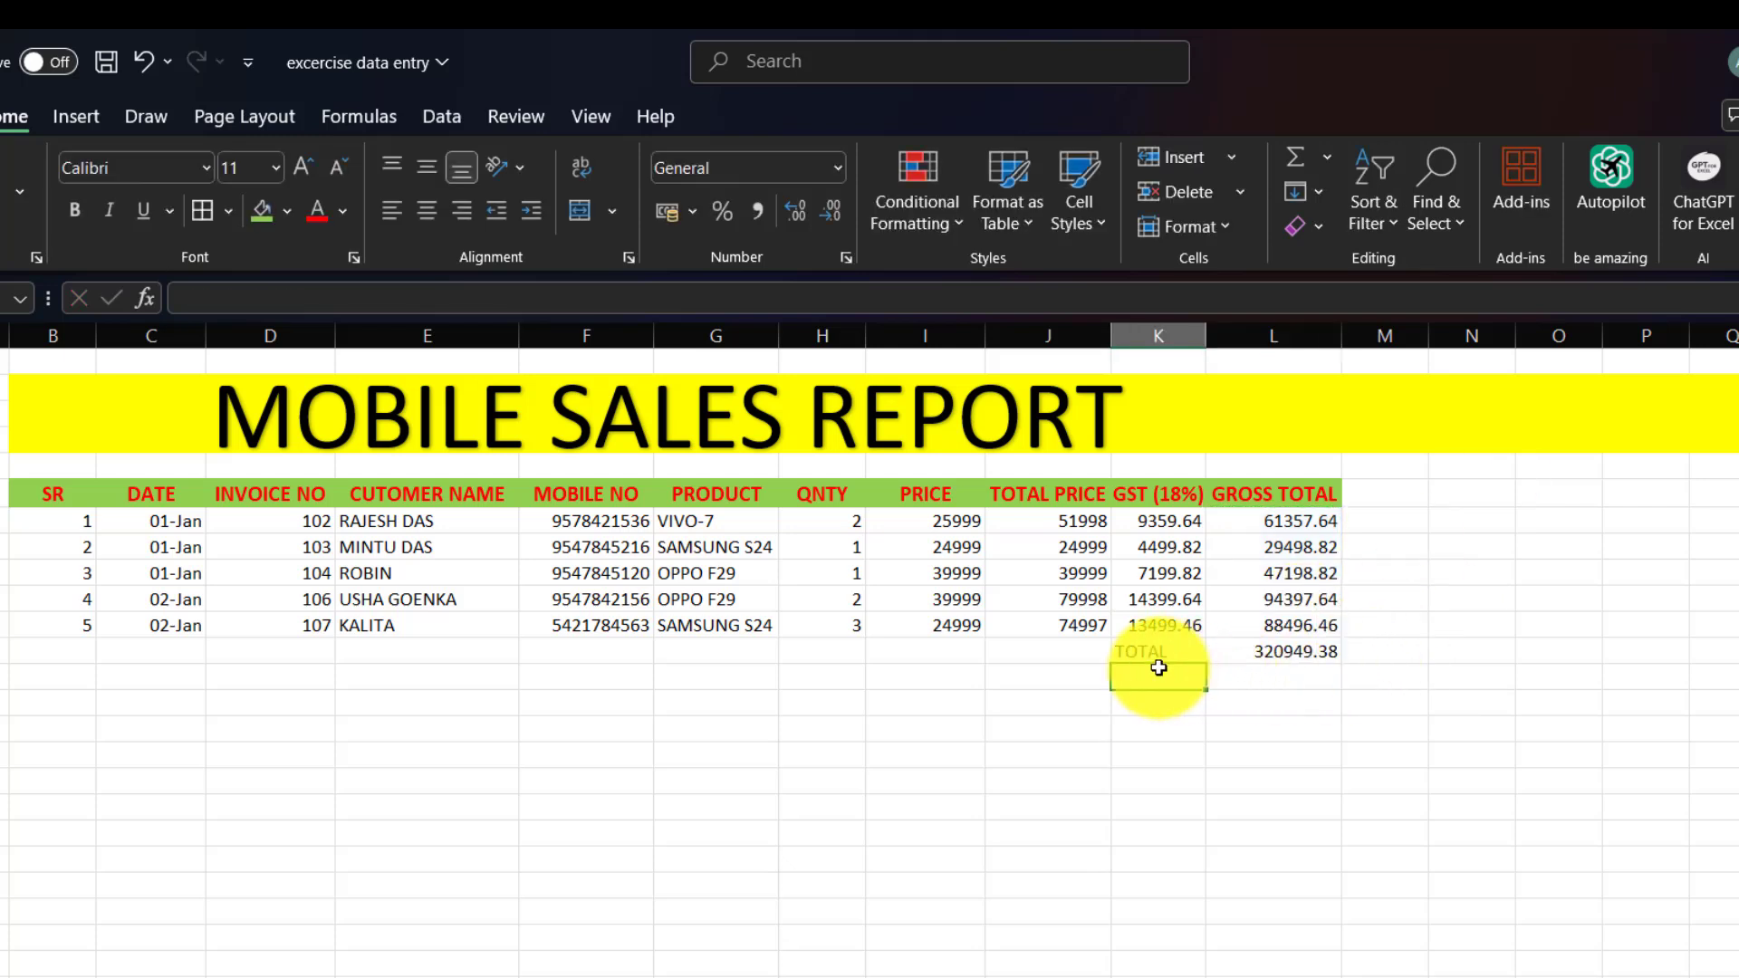
{"action": "left_click_drag", "start_coordinate": [1148, 652], "coordinate": [1296, 648]}
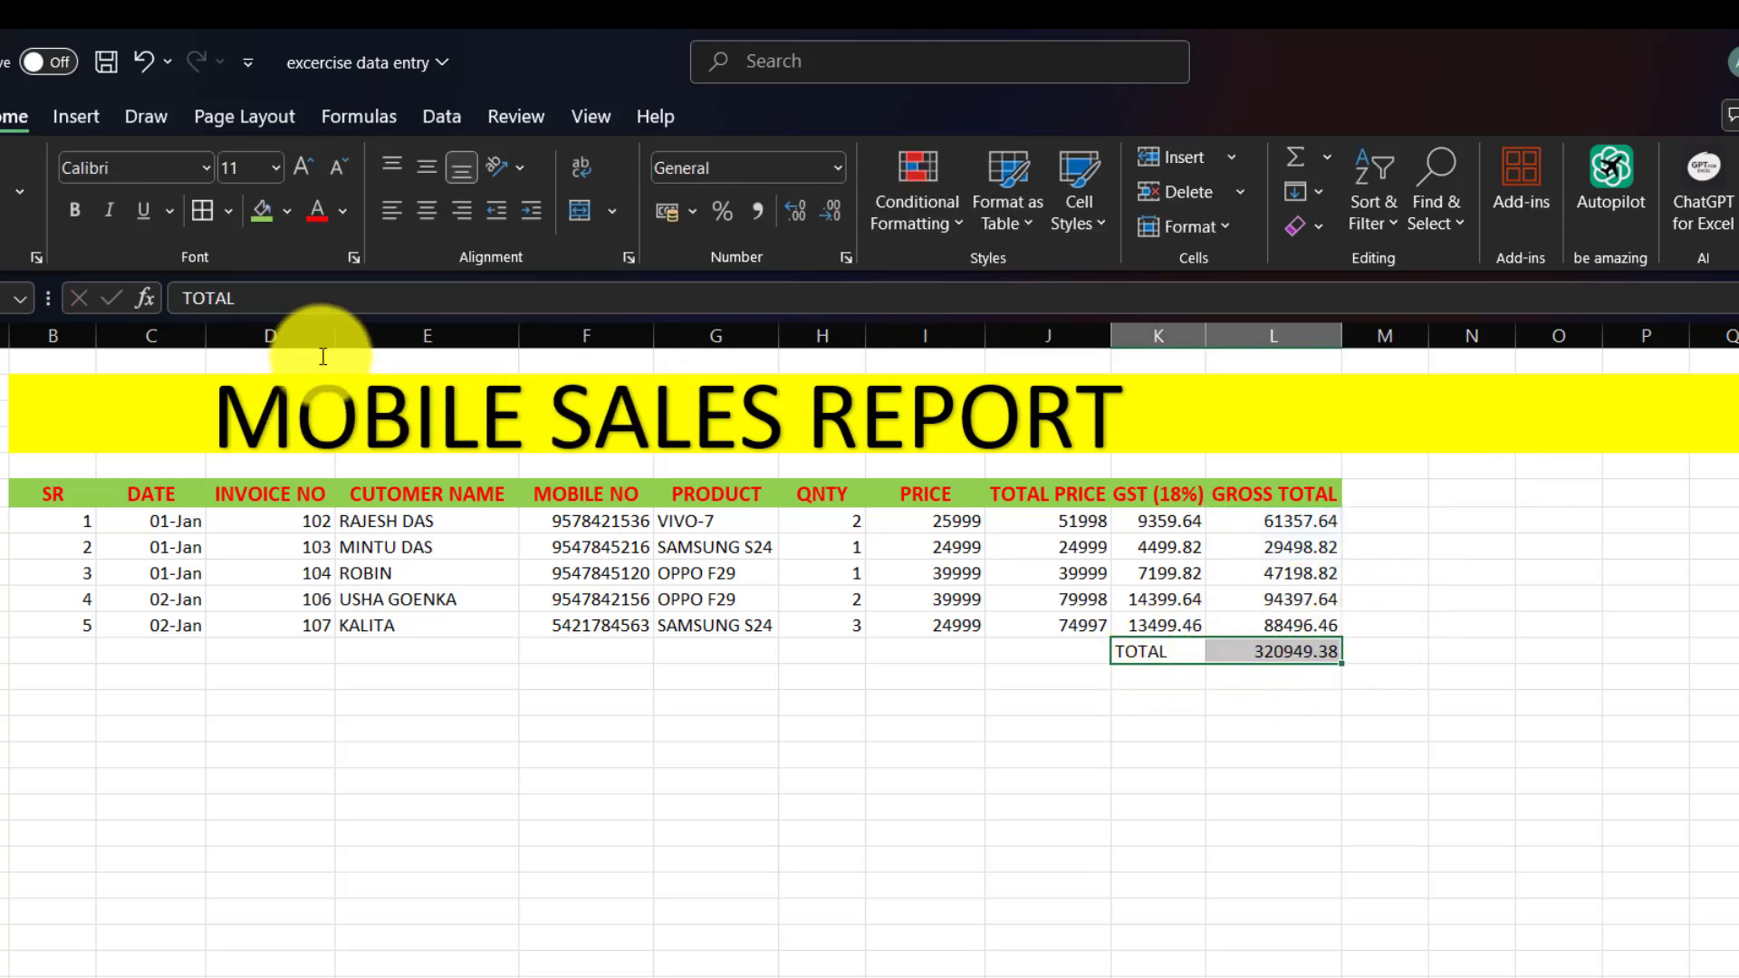
{"action": "left_click", "coordinate": [323, 208]}
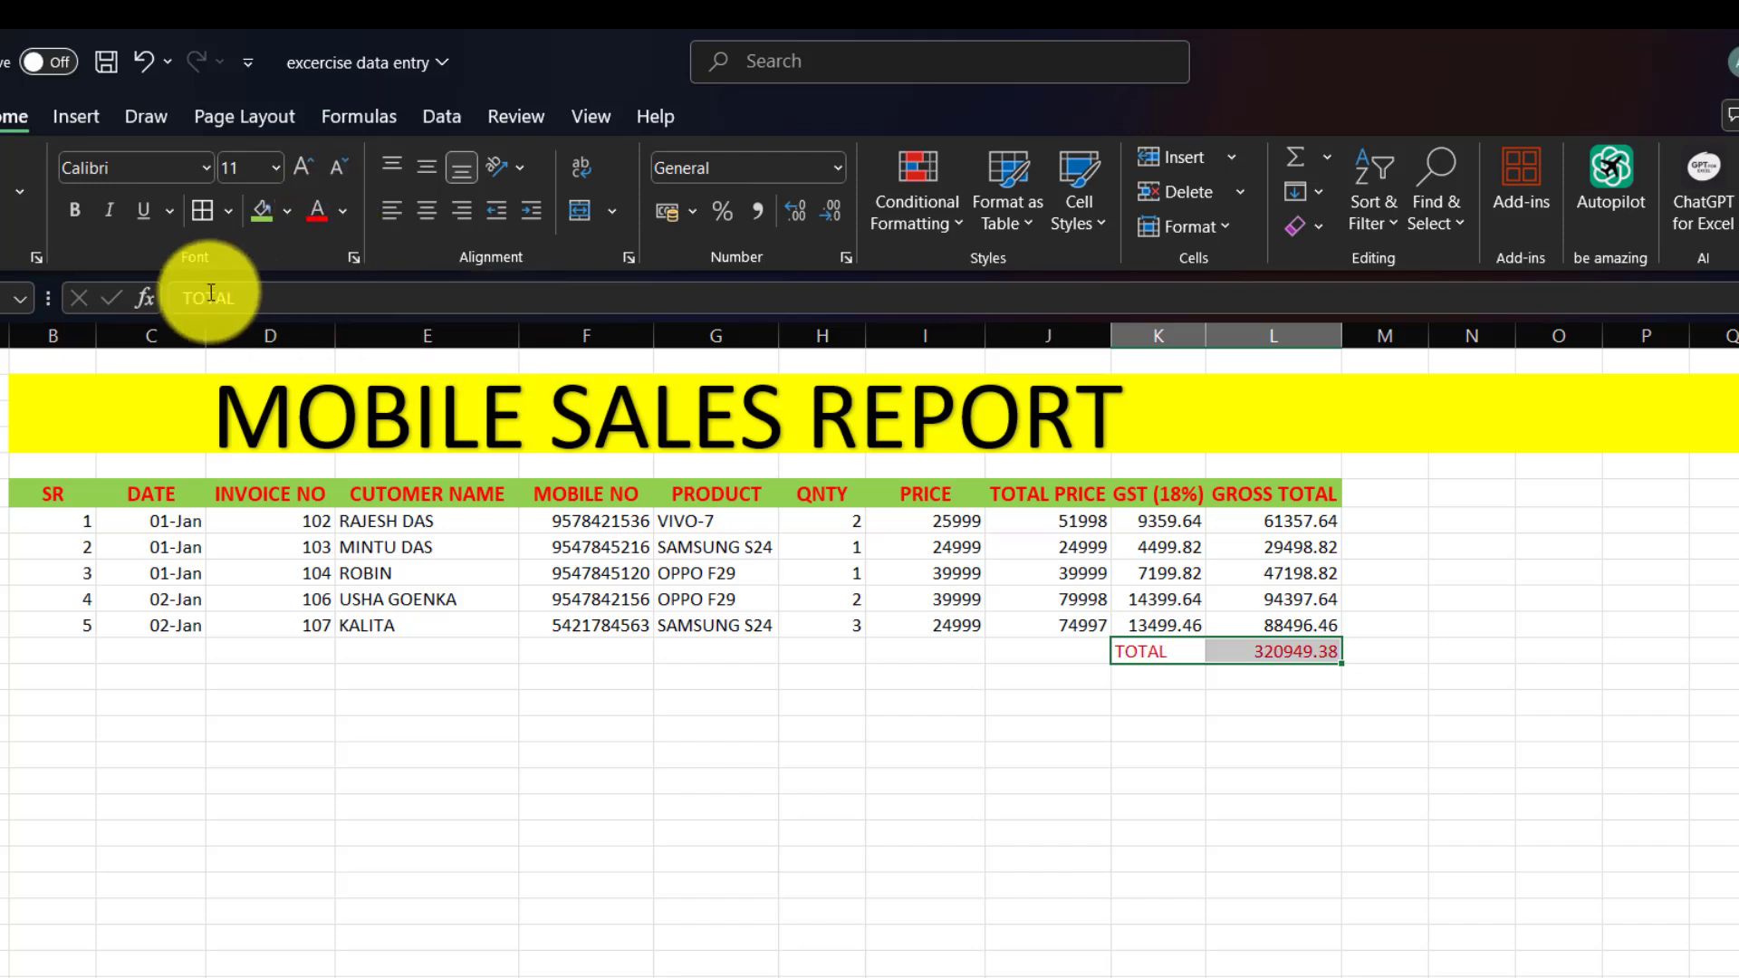
{"action": "left_click", "coordinate": [74, 211]}
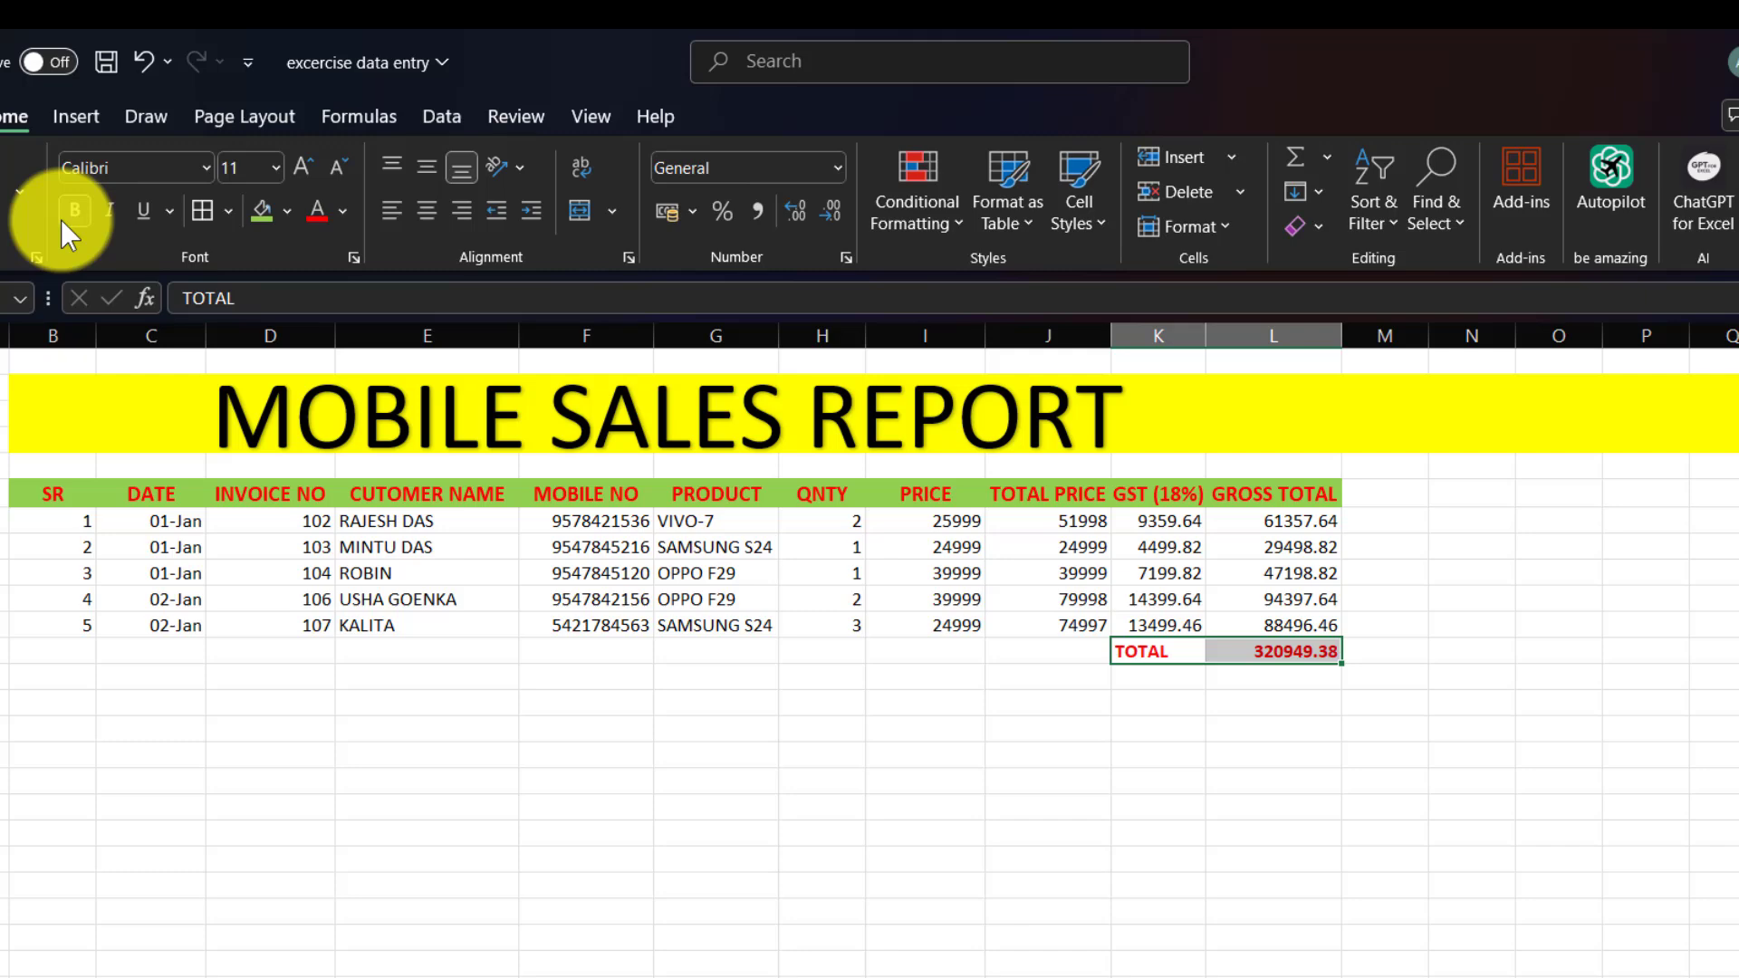
{"action": "left_click", "coordinate": [288, 208]}
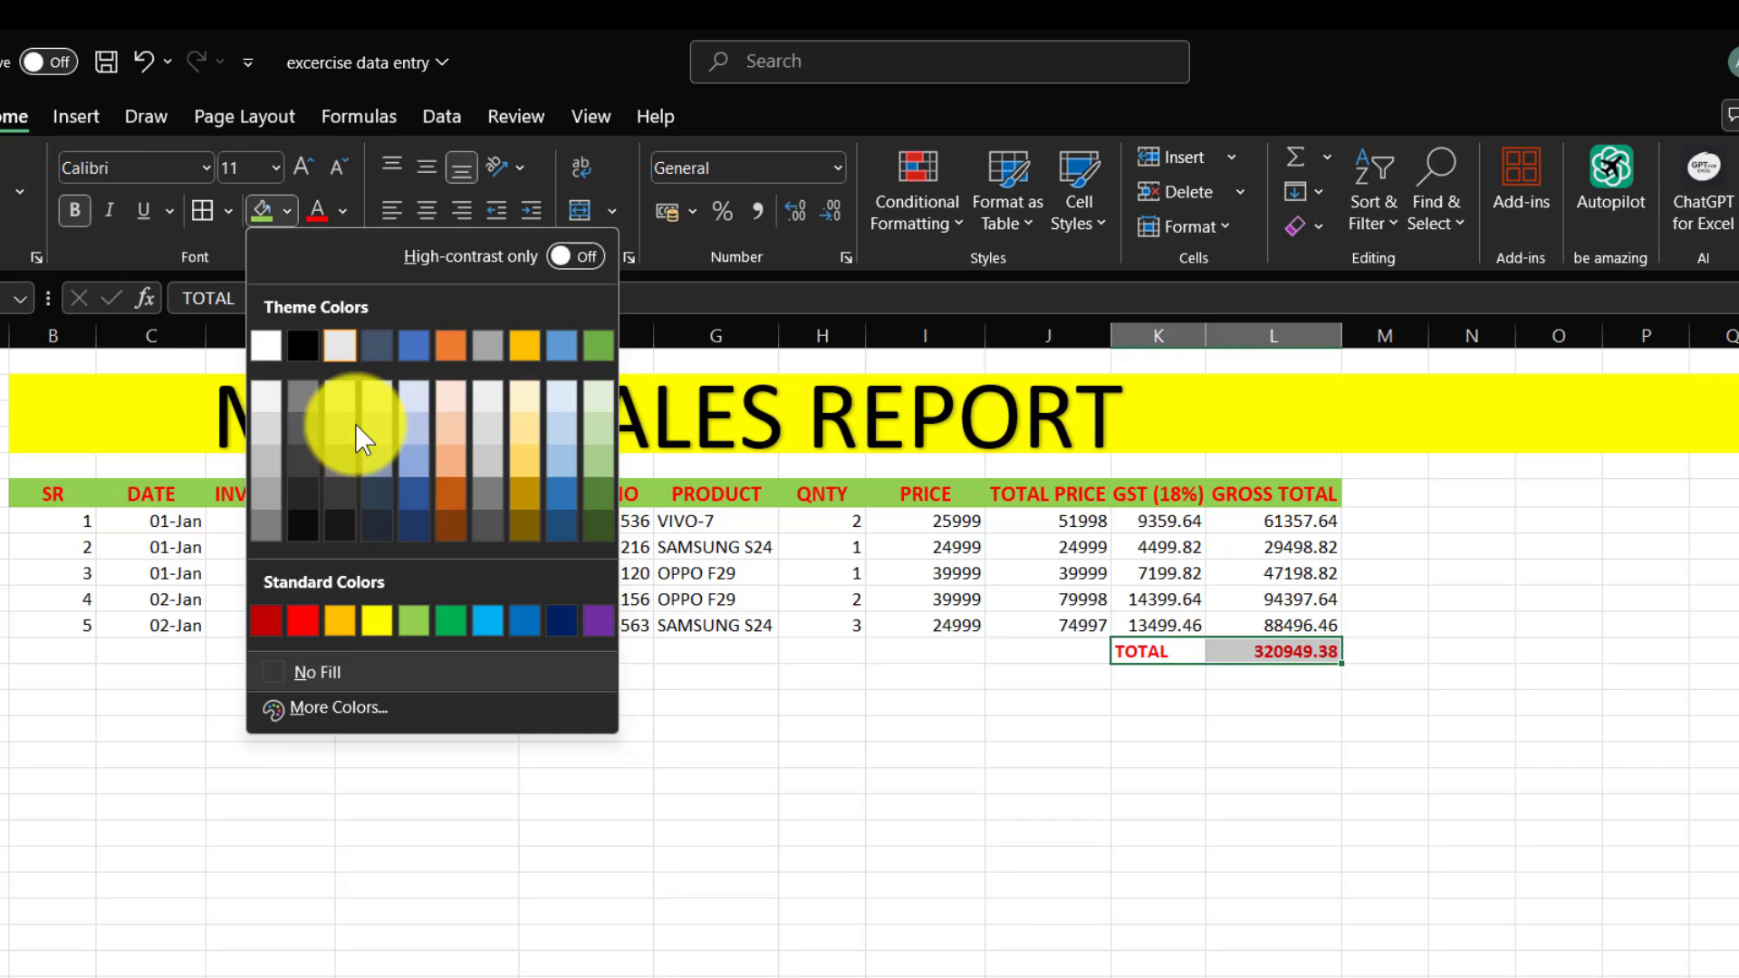
{"action": "left_click", "coordinate": [369, 620]}
{"action": "left_click", "coordinate": [1151, 781]}
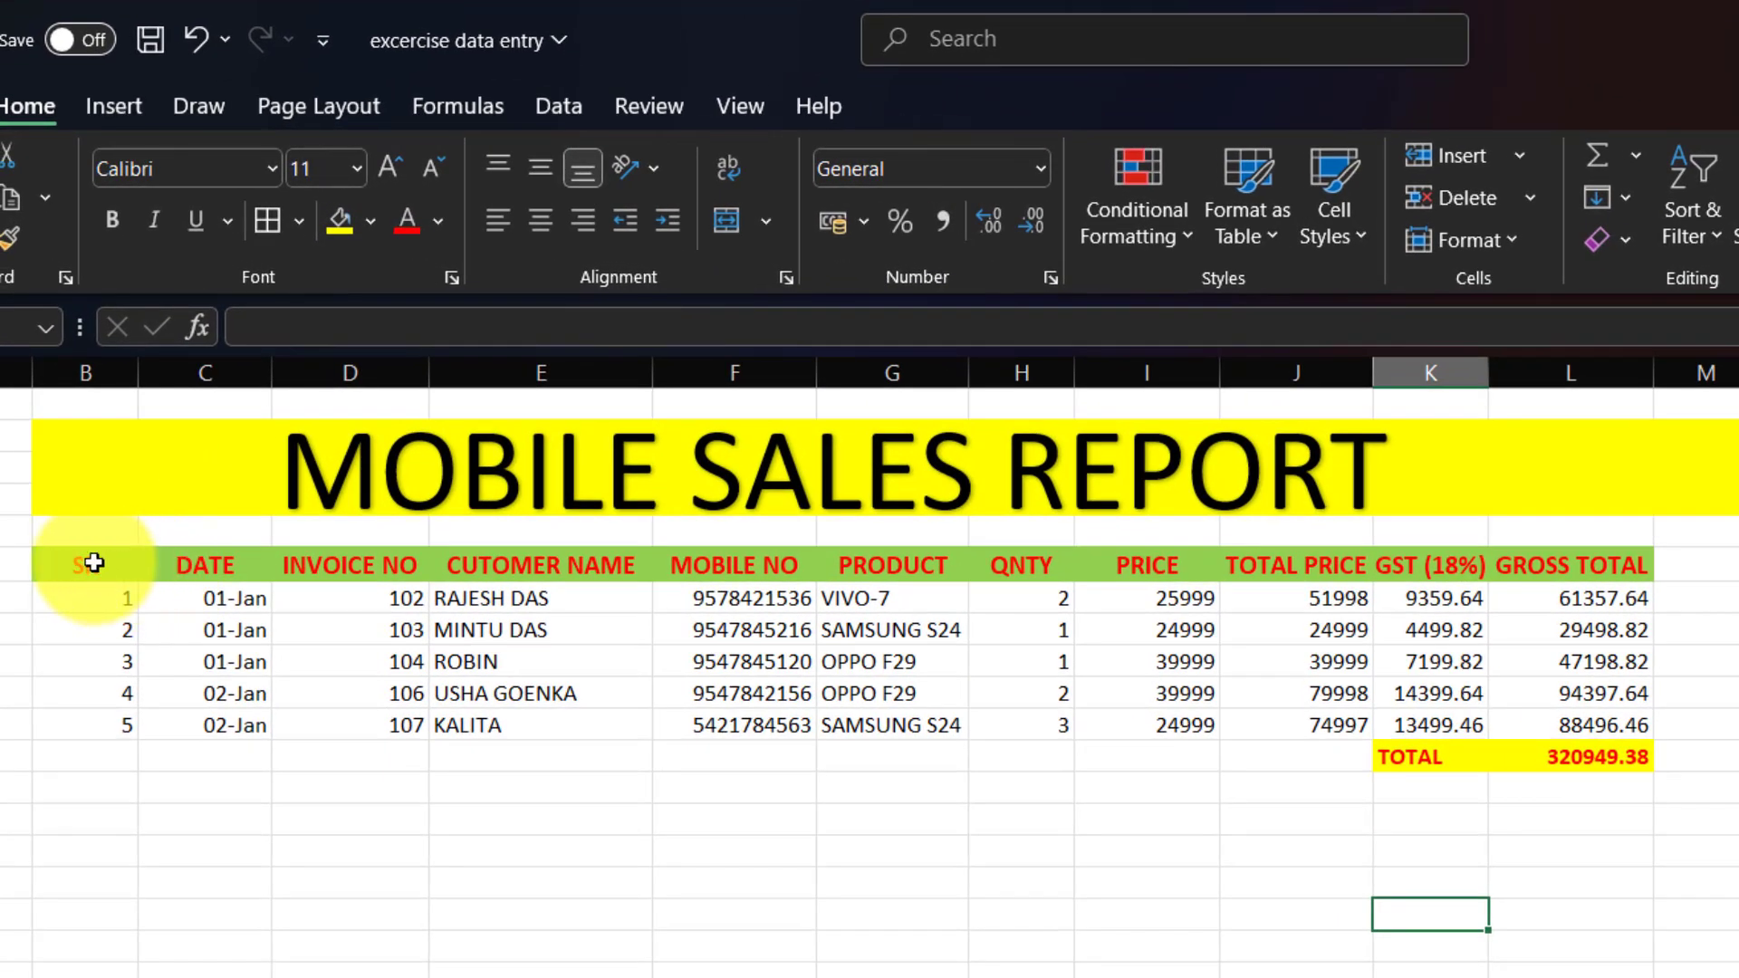
Apply All Borders to the whole sales table, from headings through the TOTAL row.
{"action": "left_click_drag", "start_coordinate": [52, 494], "coordinate": [345, 524]}
{"action": "left_click_drag", "start_coordinate": [440, 601], "coordinate": [1584, 765]}
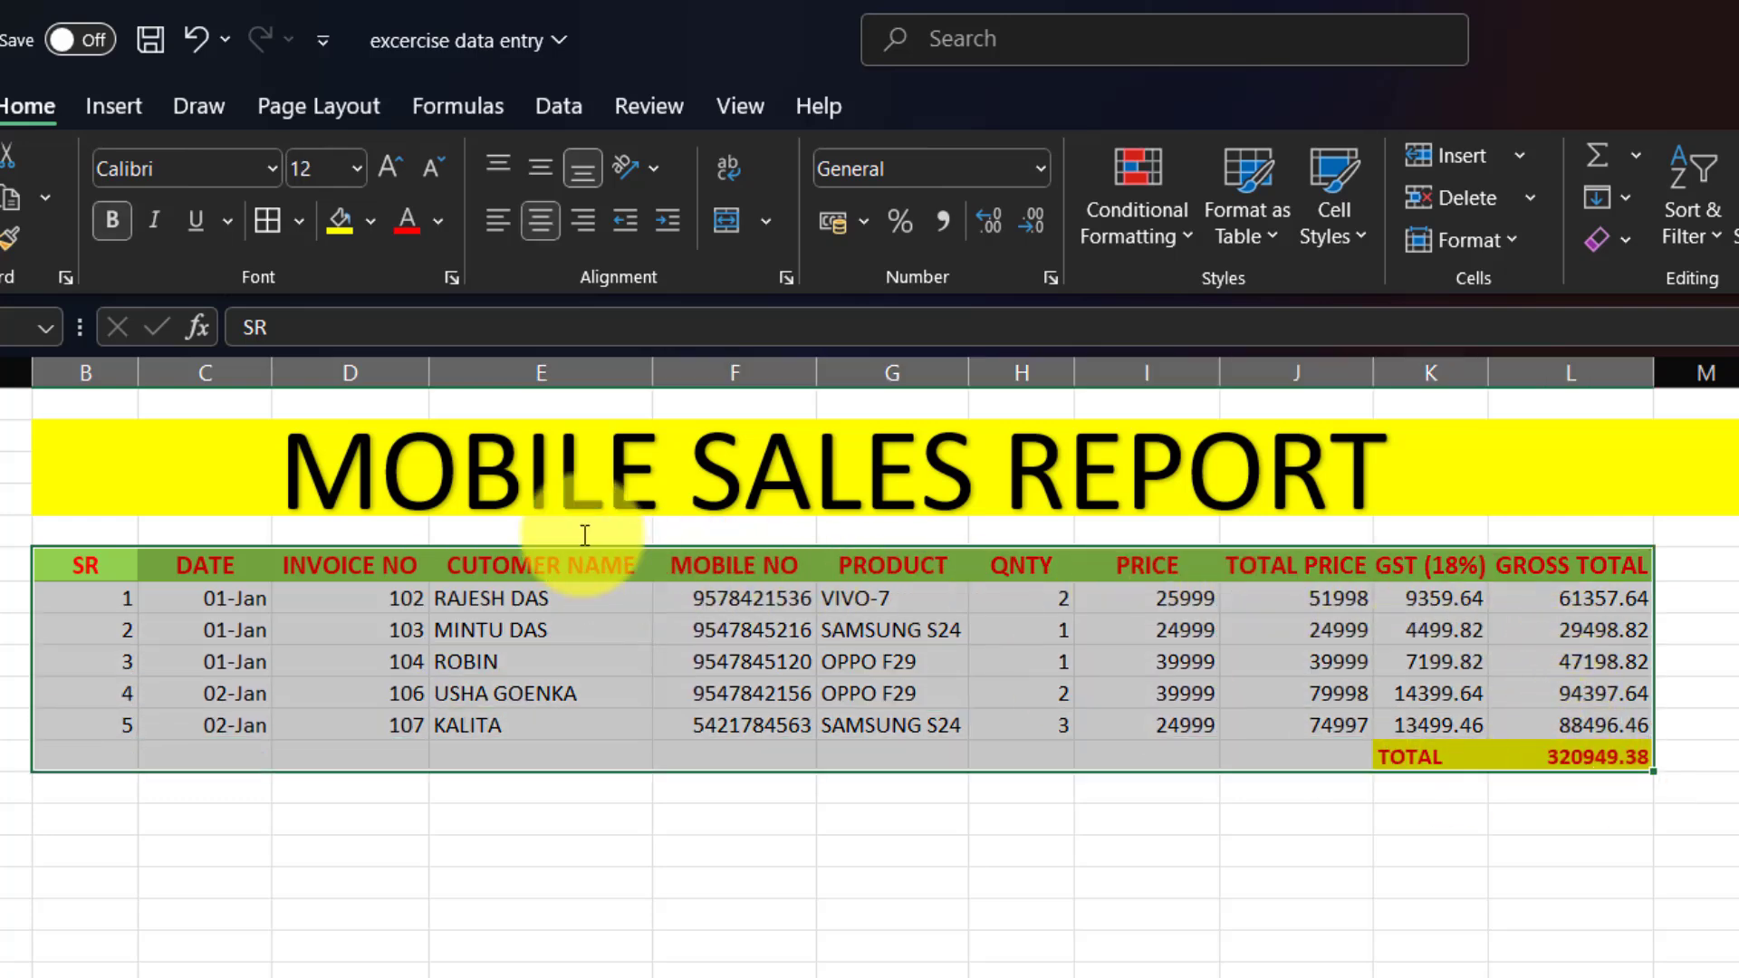
{"action": "left_click", "coordinate": [265, 220]}
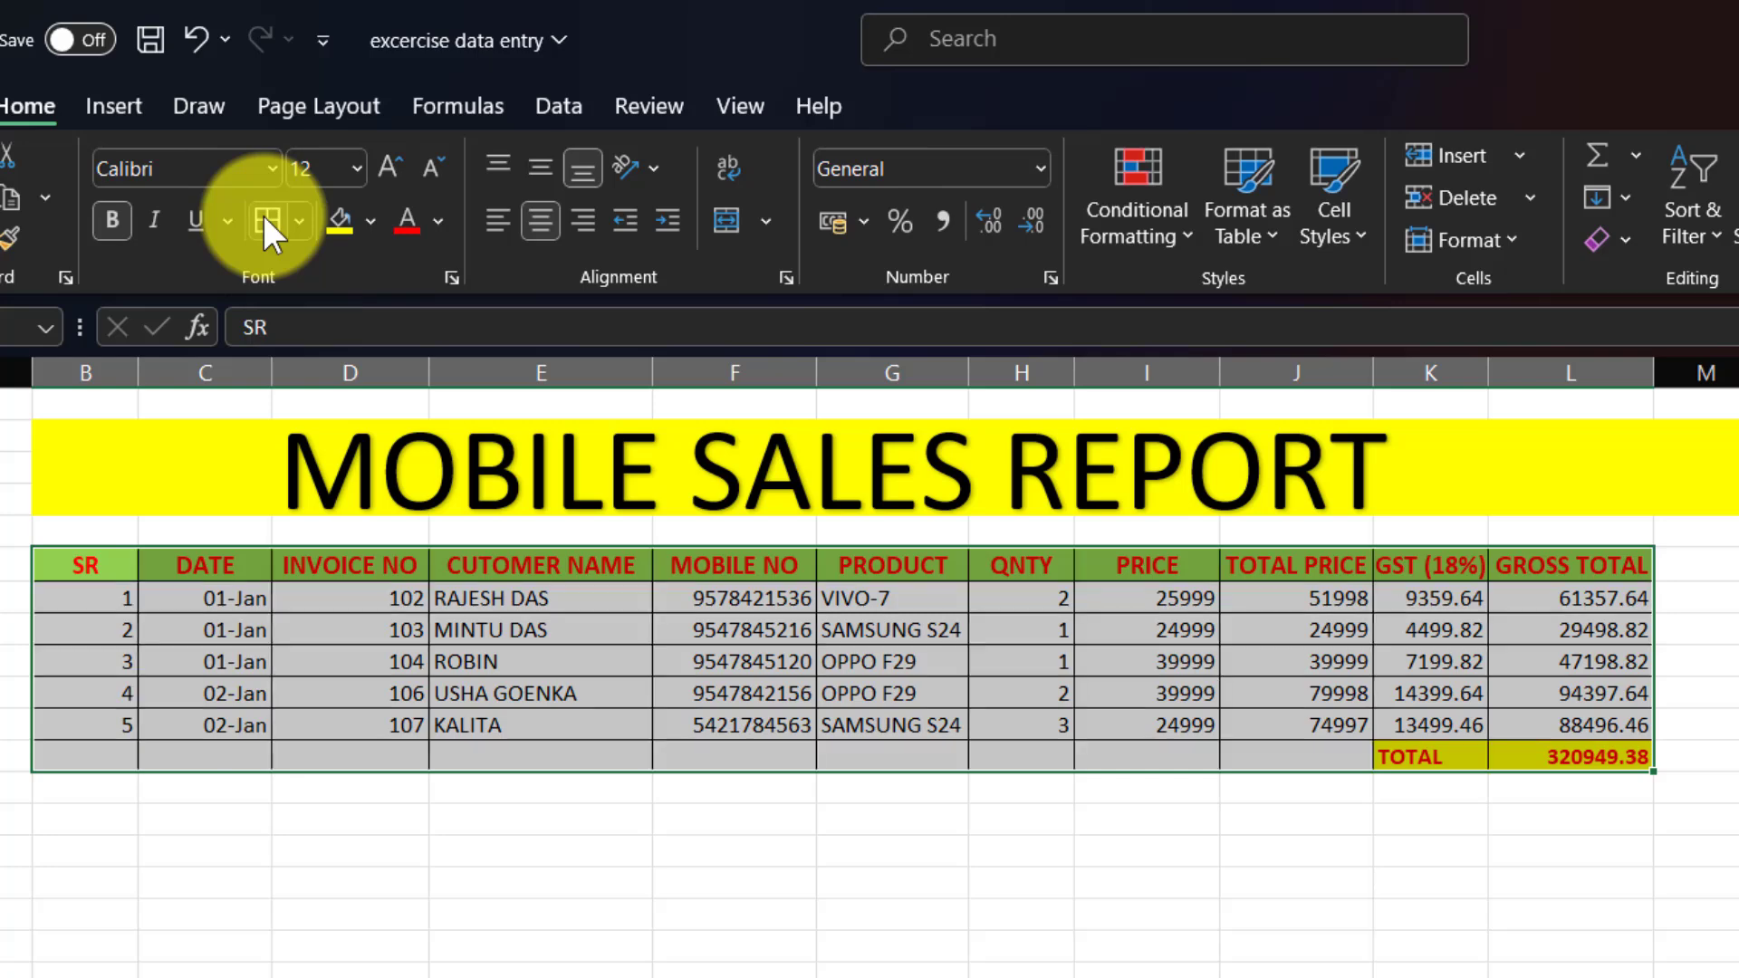
{"action": "left_click", "coordinate": [894, 901]}
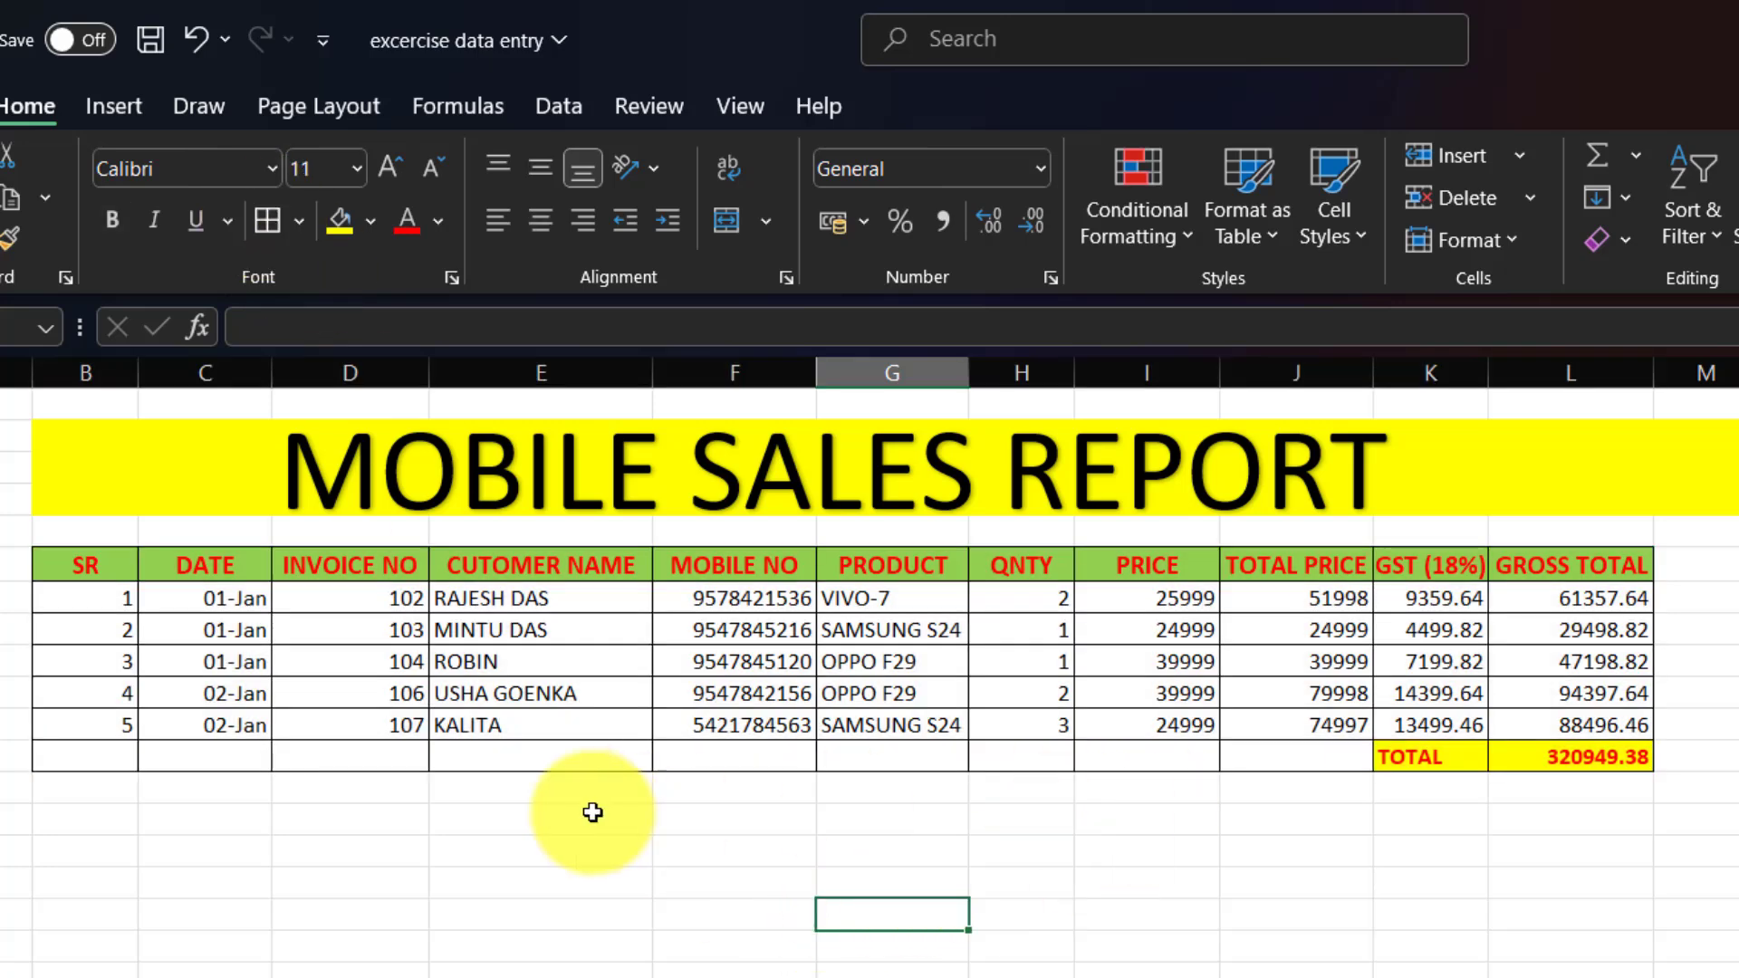
{"action": "left_click_drag", "start_coordinate": [128, 757], "coordinate": [1412, 749]}
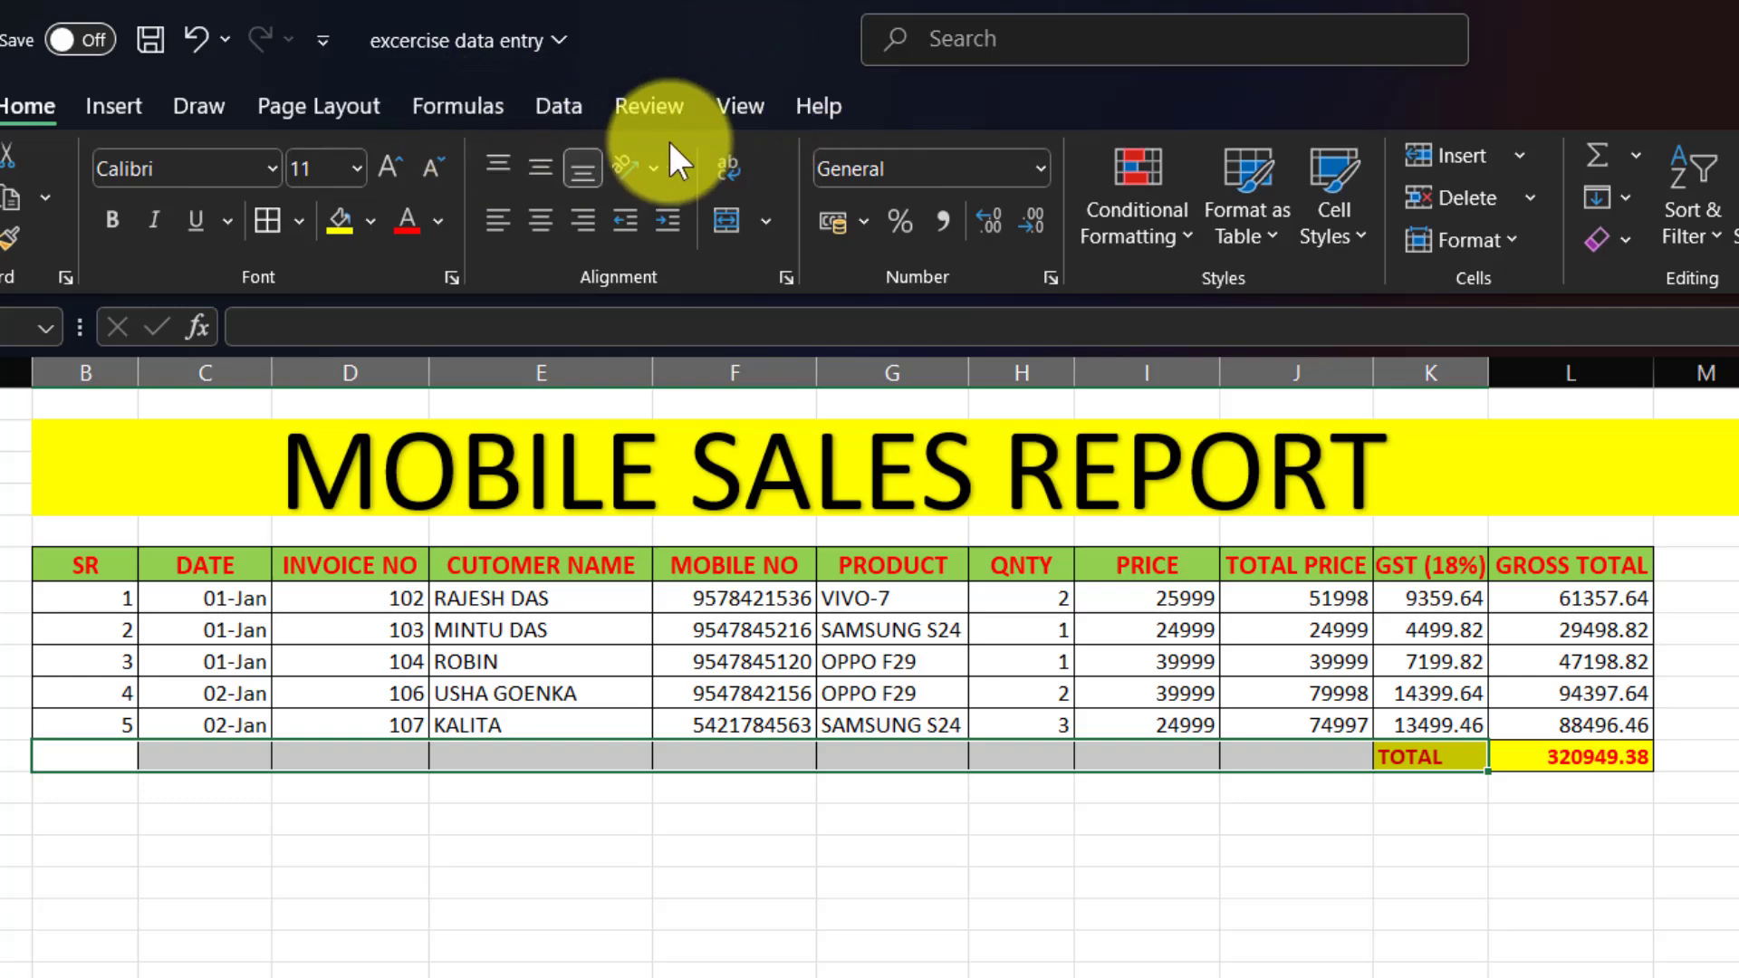
Merge and centre B12:K12, then relabel the merged cell TOTAL SALES.
{"action": "left_click", "coordinate": [734, 218]}
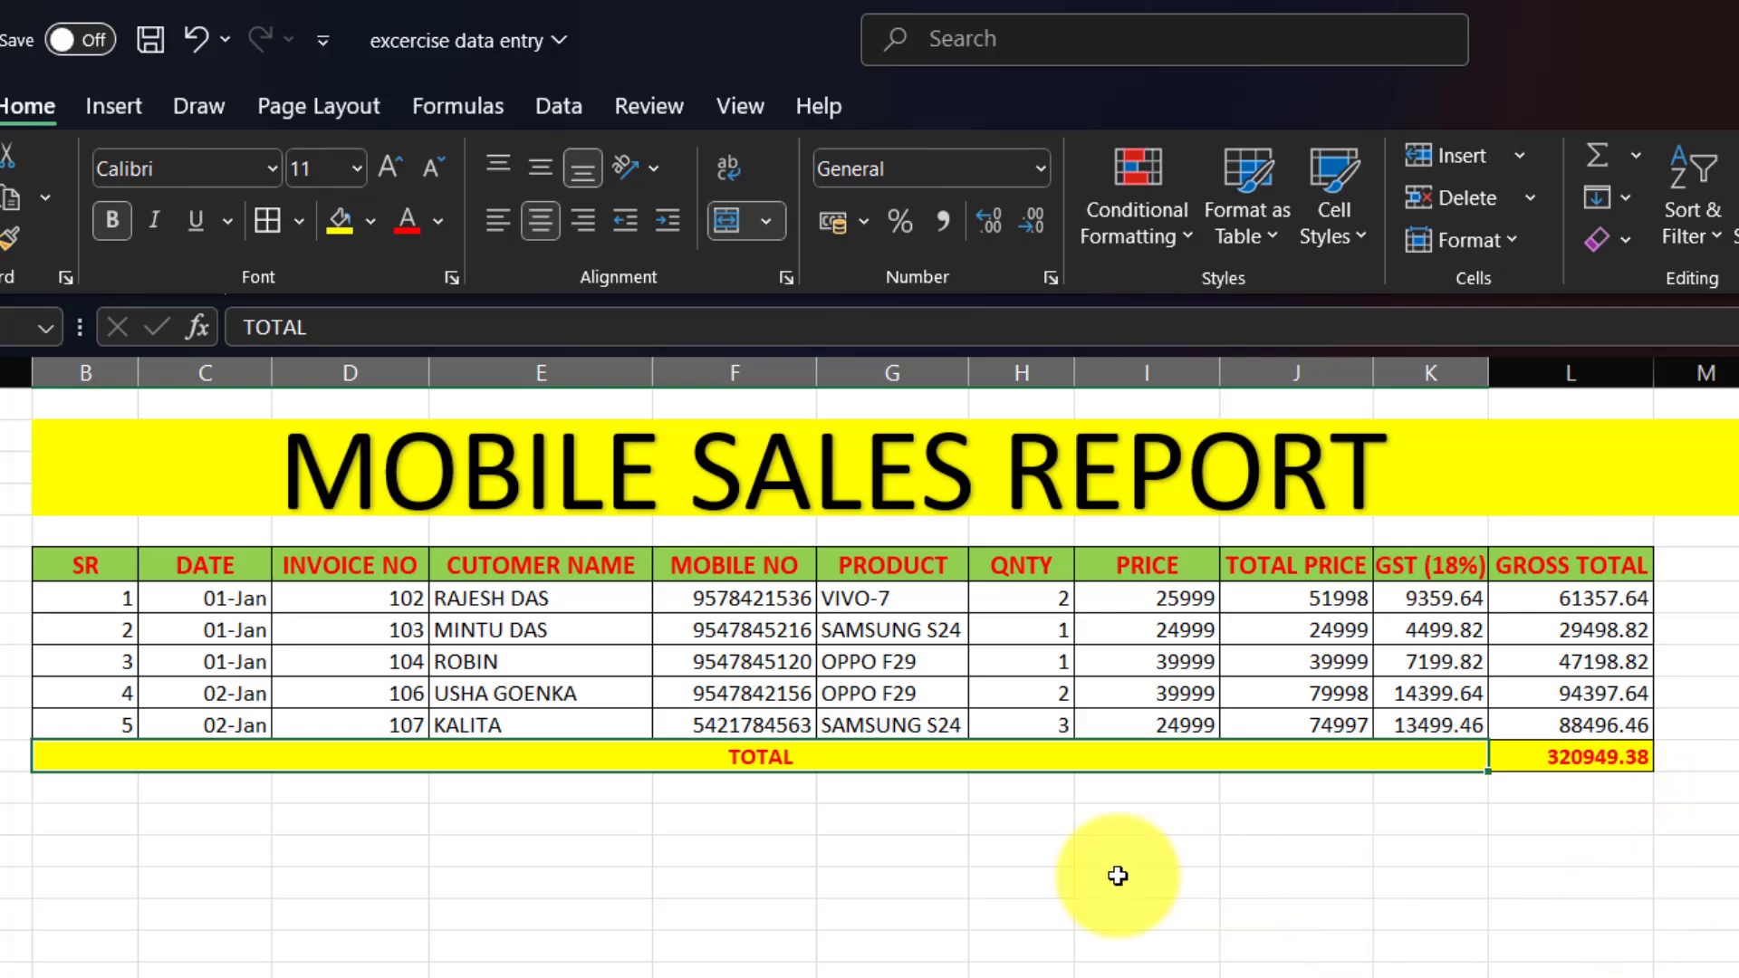
{"action": "left_click", "coordinate": [1354, 881]}
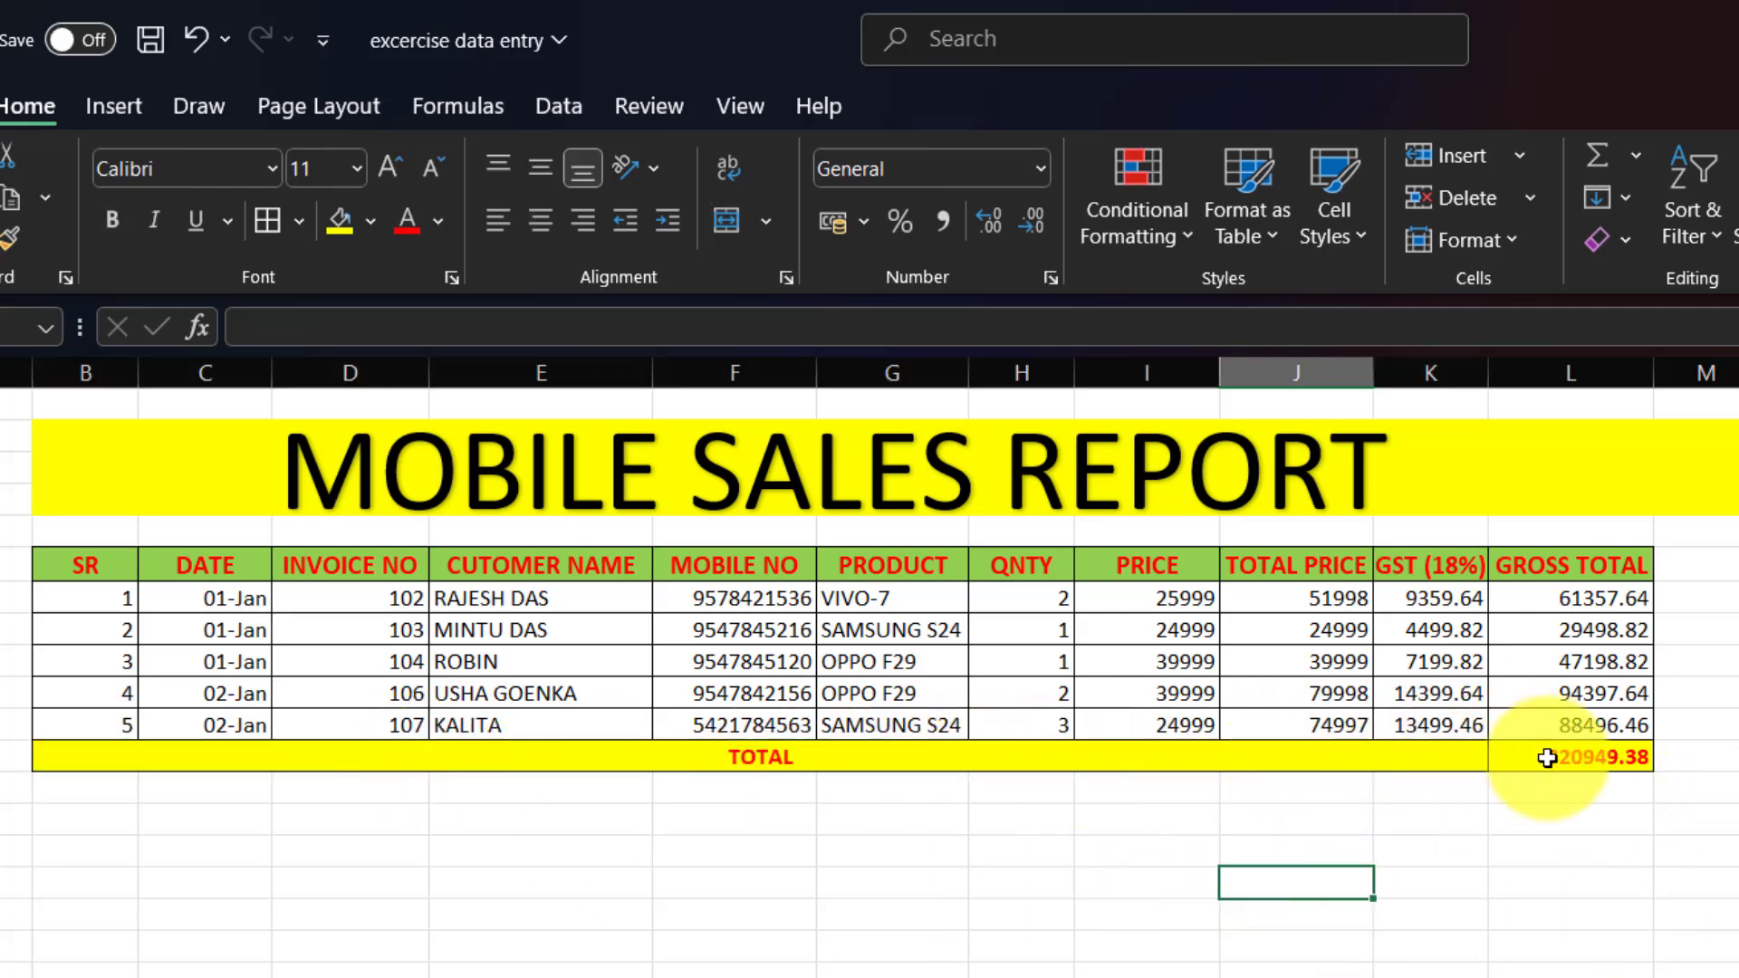
{"action": "left_click", "coordinate": [900, 761]}
{"action": "key", "text": "BackSpace"}
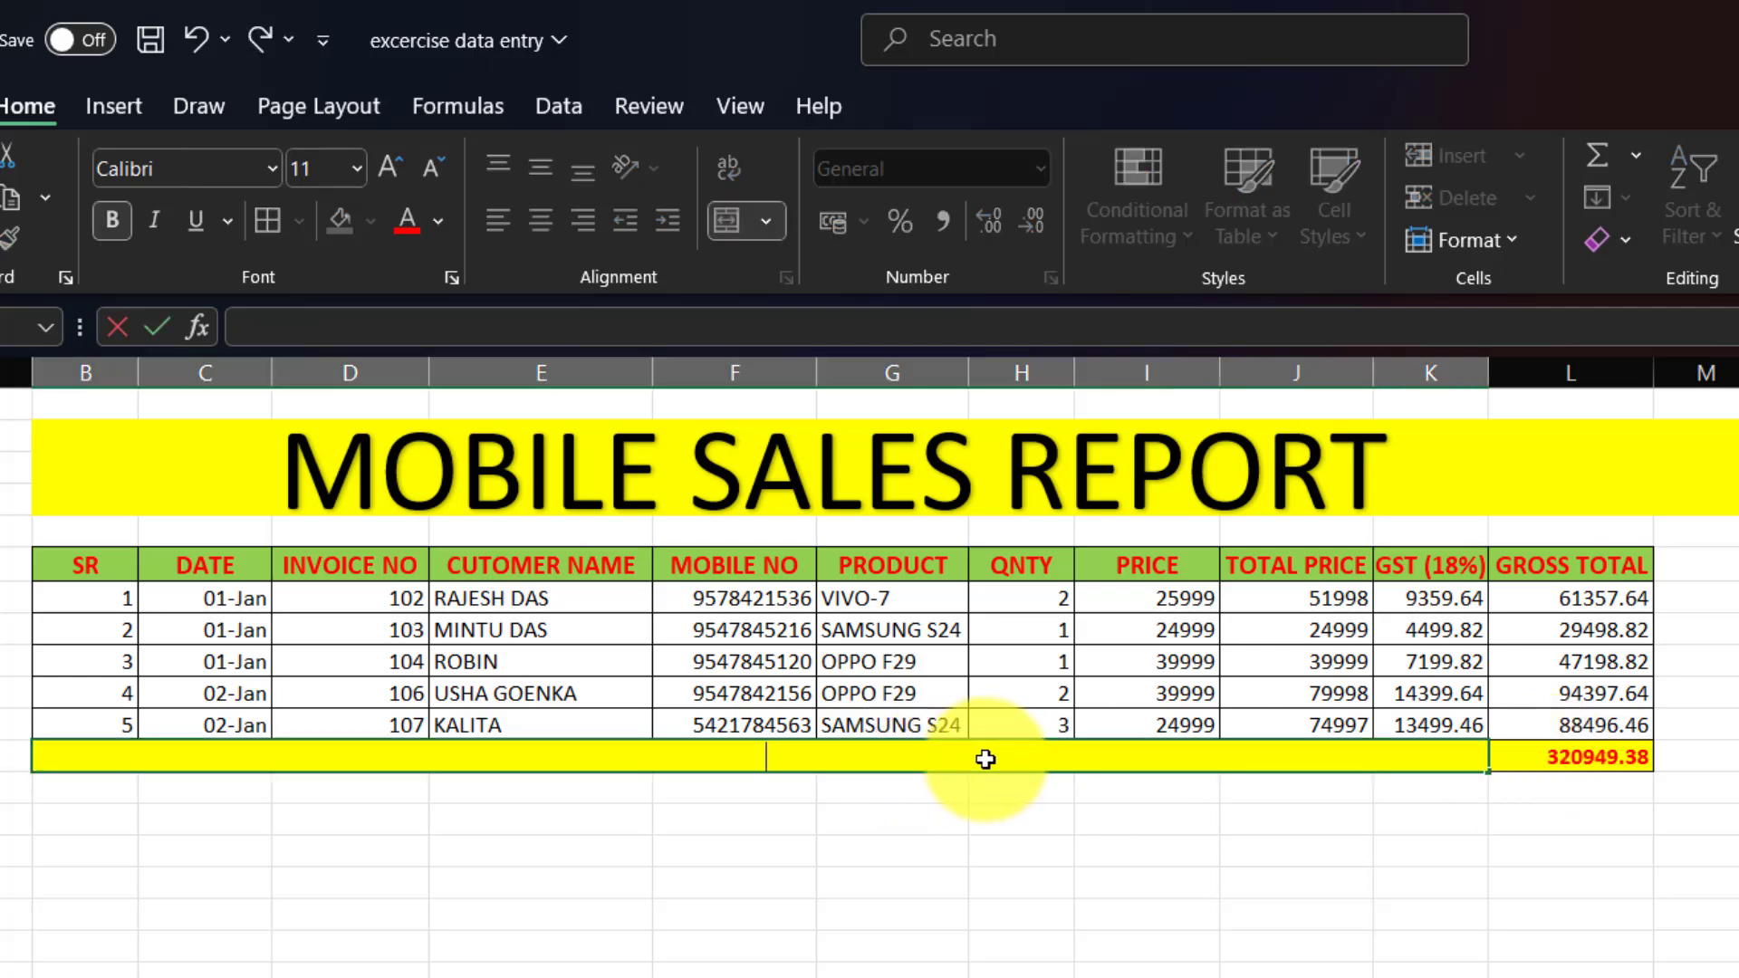
{"action": "type", "text": "TO"}
{"action": "key", "text": "BackSpace"}
{"action": "key", "text": "BackSpace"}
{"action": "key", "text": "BackSpace"}
{"action": "key", "text": "BackSpace"}
{"action": "type", "text": "TOTAL"}
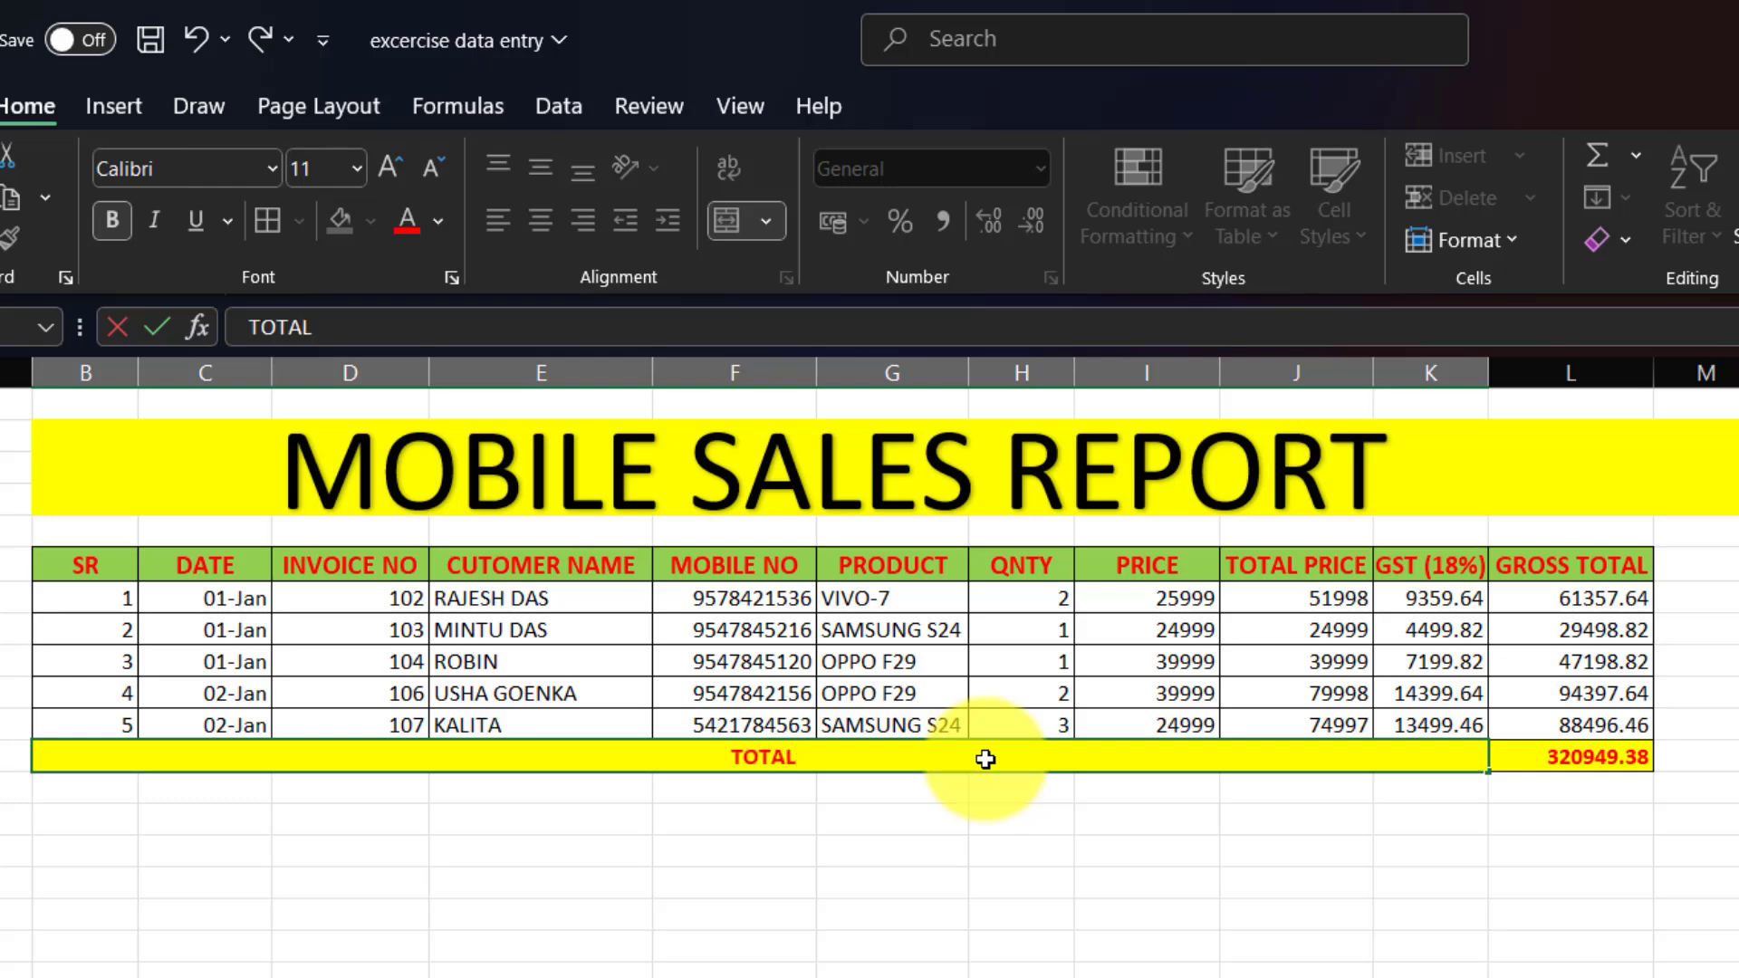
{"action": "type", "text": " SALES"}
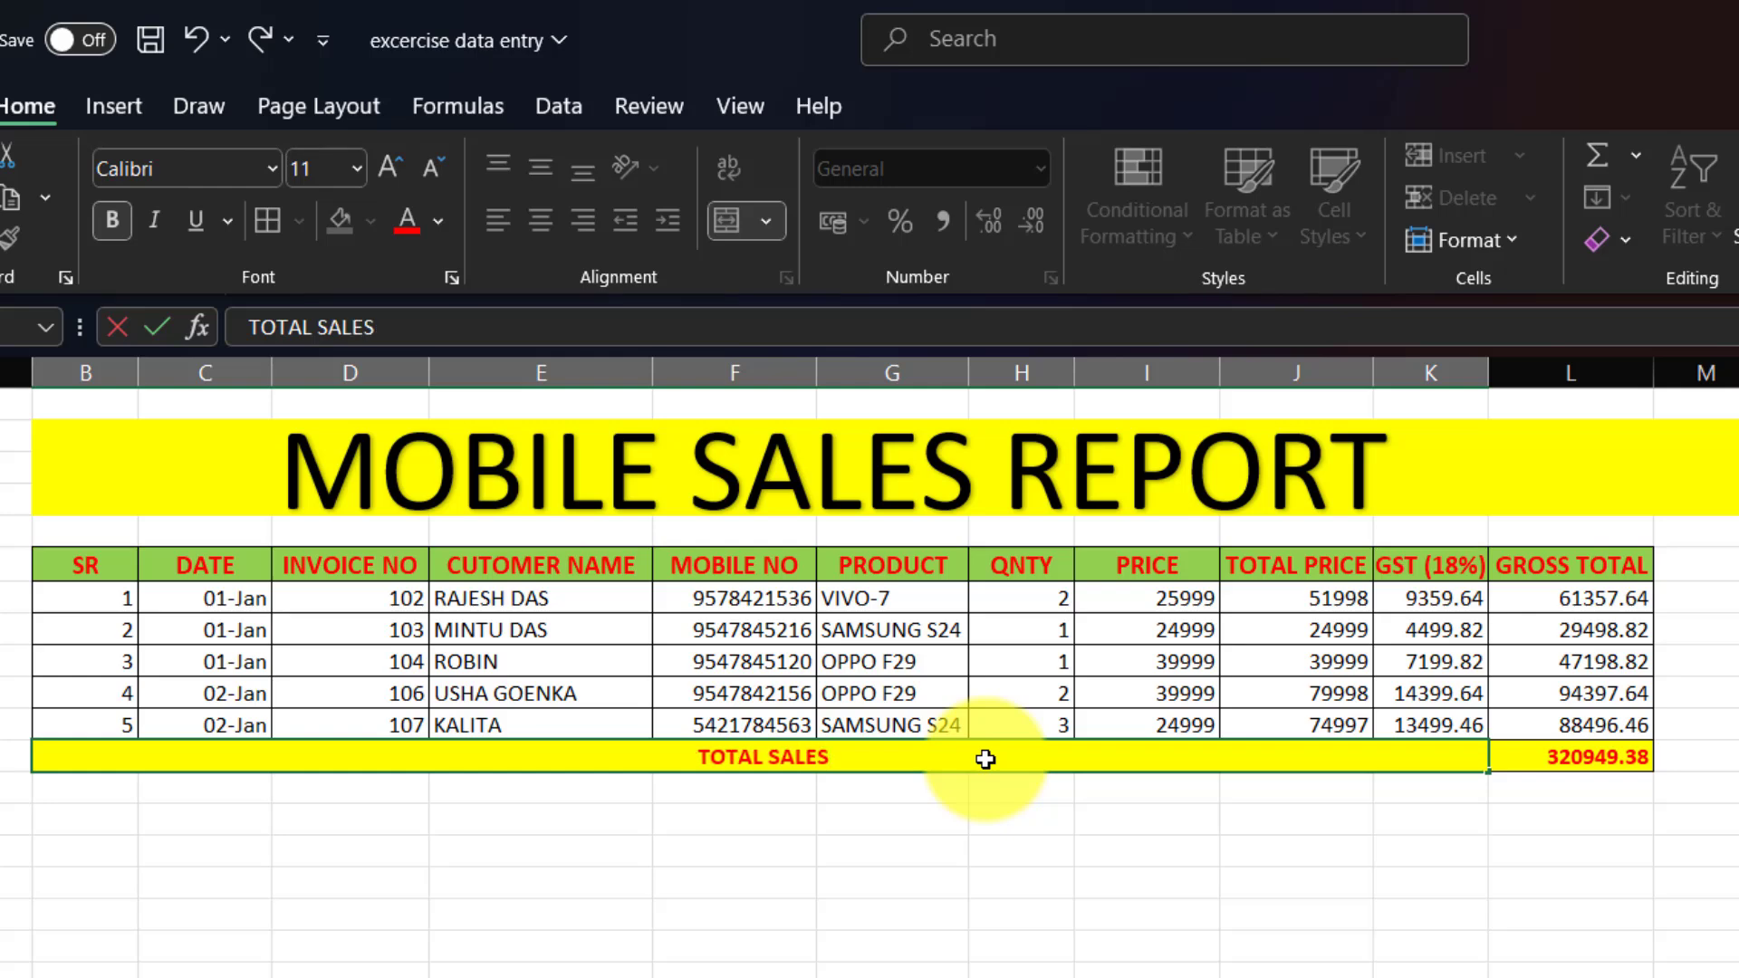
{"action": "left_click", "coordinate": [1146, 945]}
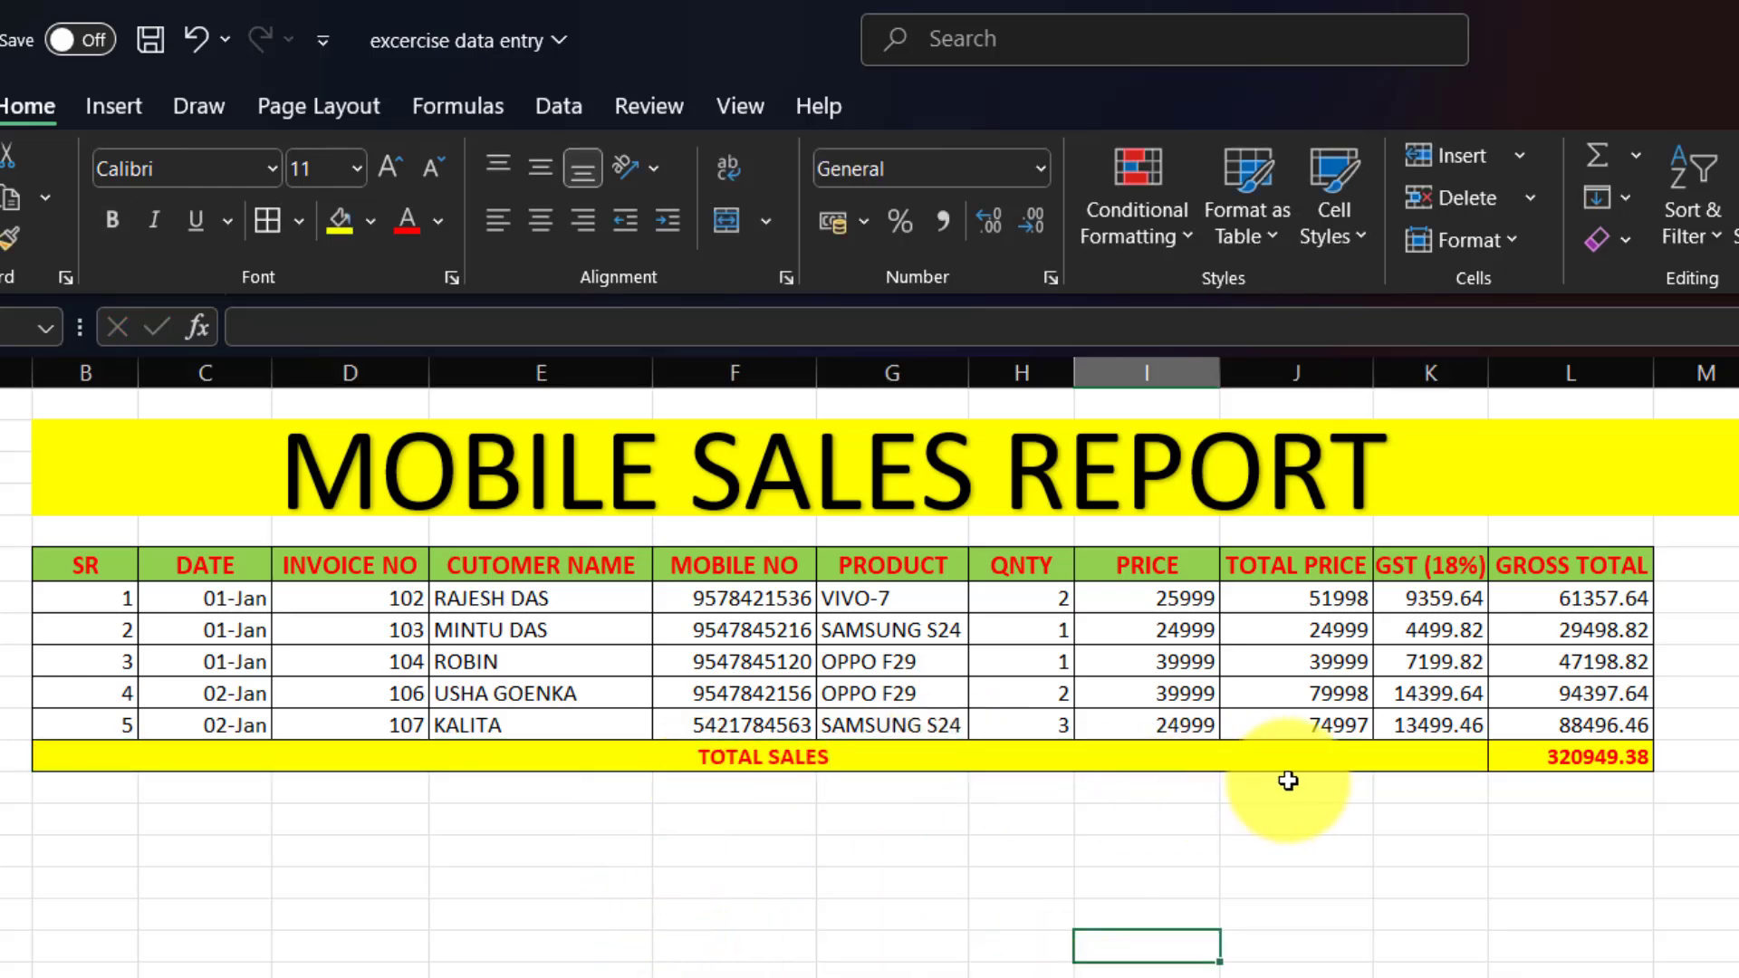